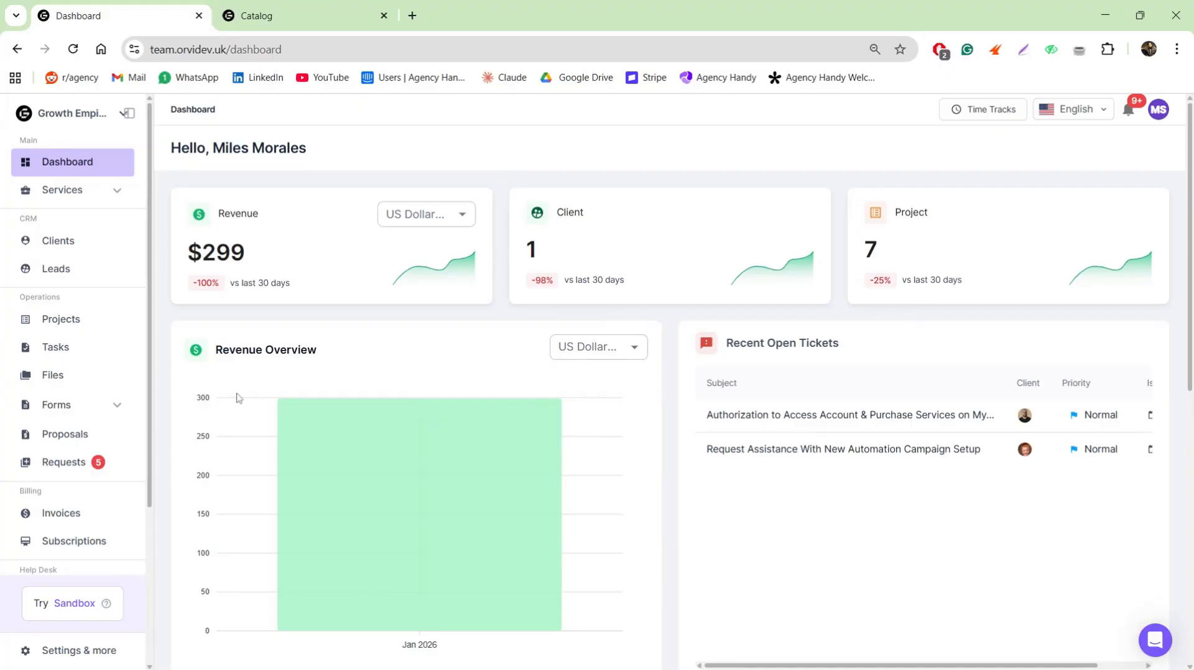
Review the dashboard's revenue overview, open tickets, unpaid invoices and recent projects
scroll(864, 449, down, 2)
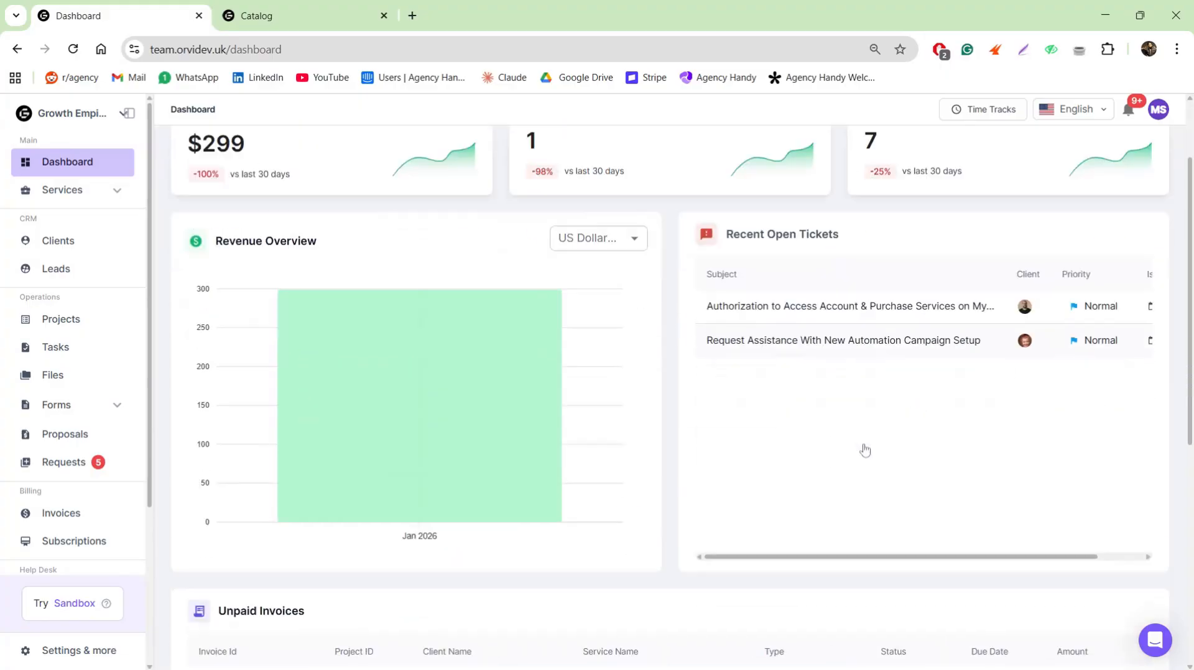
scroll(861, 448, down, 6)
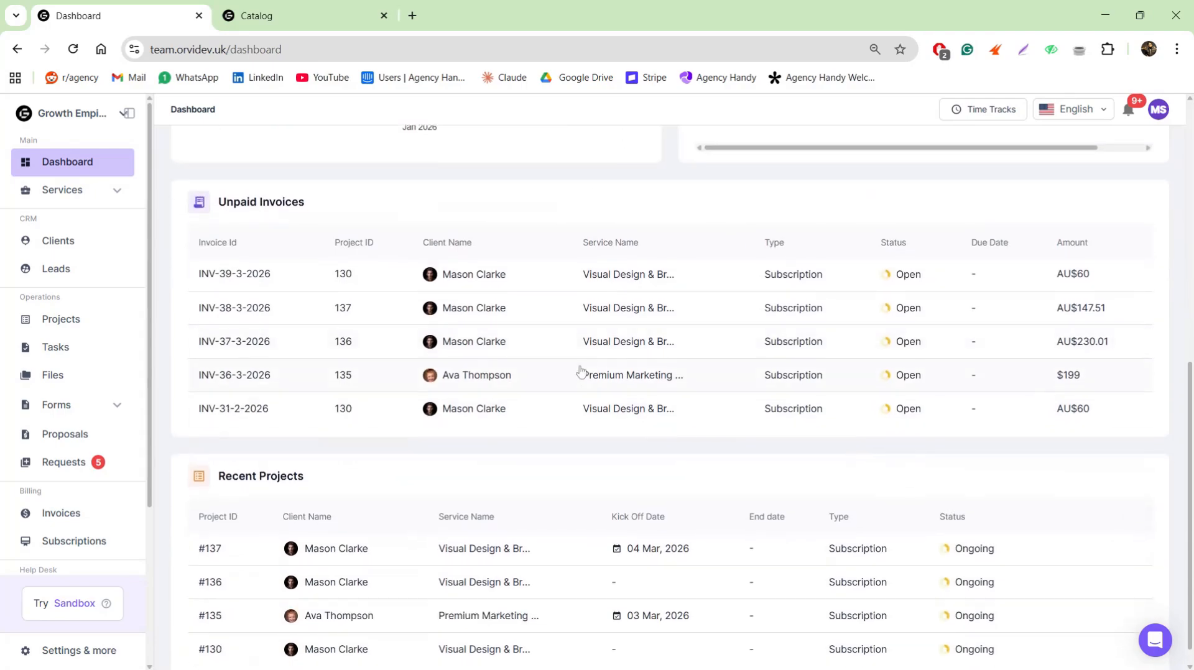
scroll(581, 371, down, 1)
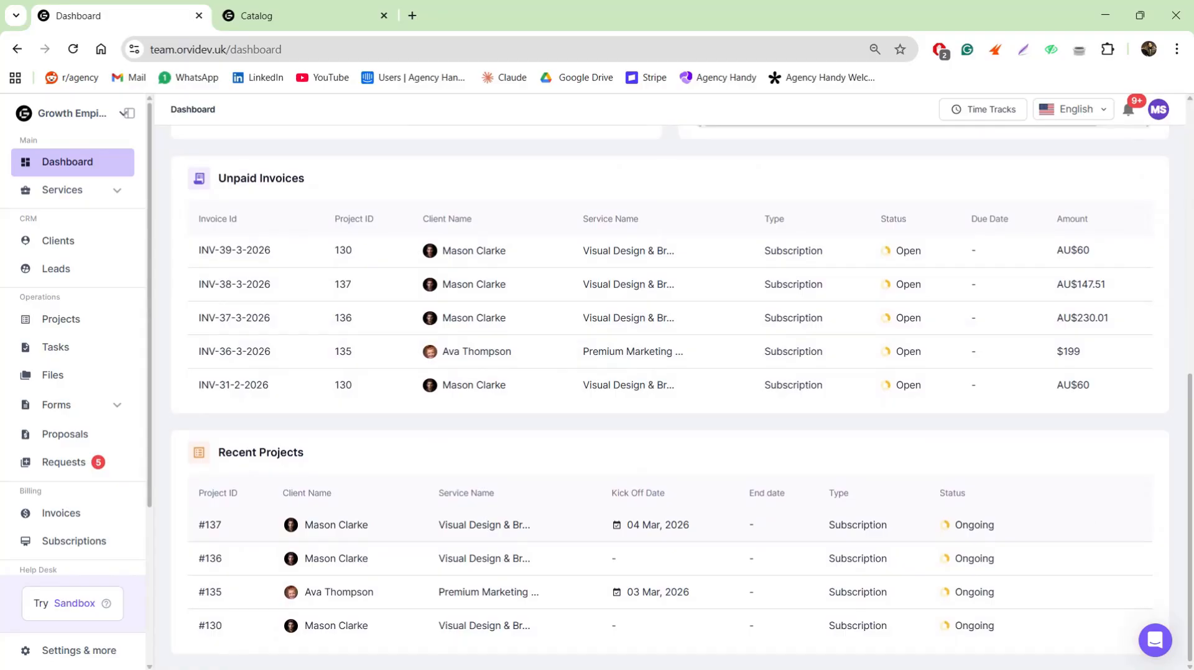
Open the workspace configuration and review its General Settings and Appearance options
scroll(47, 413, down, 3)
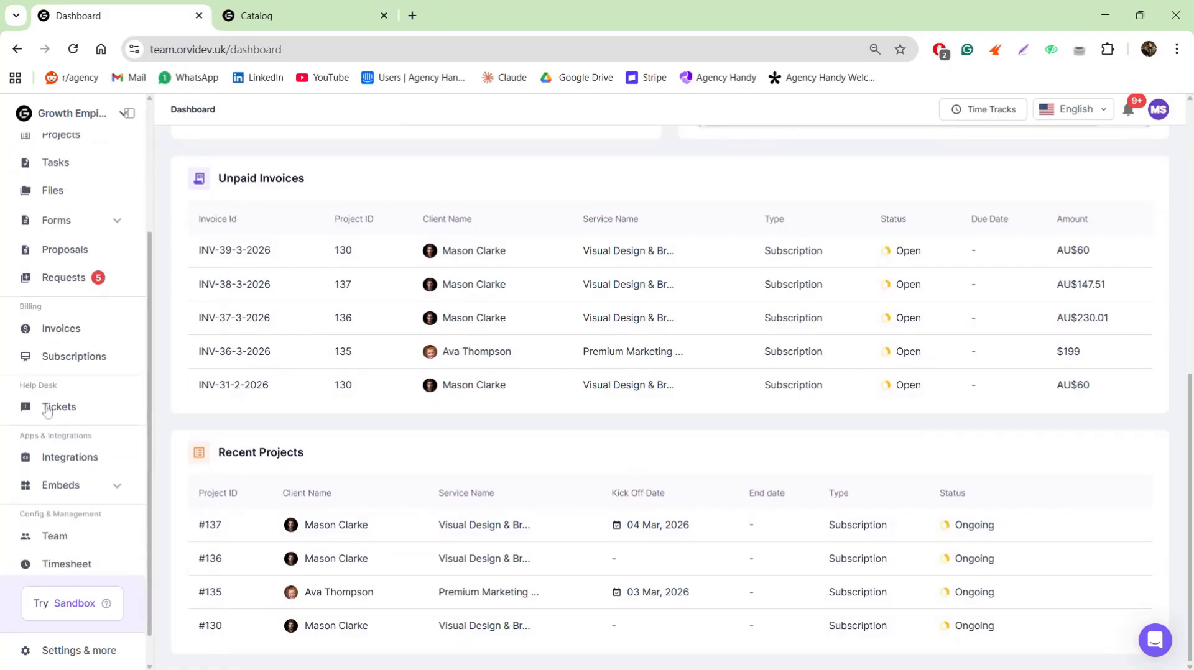
scroll(47, 413, down, 1)
click(103, 567)
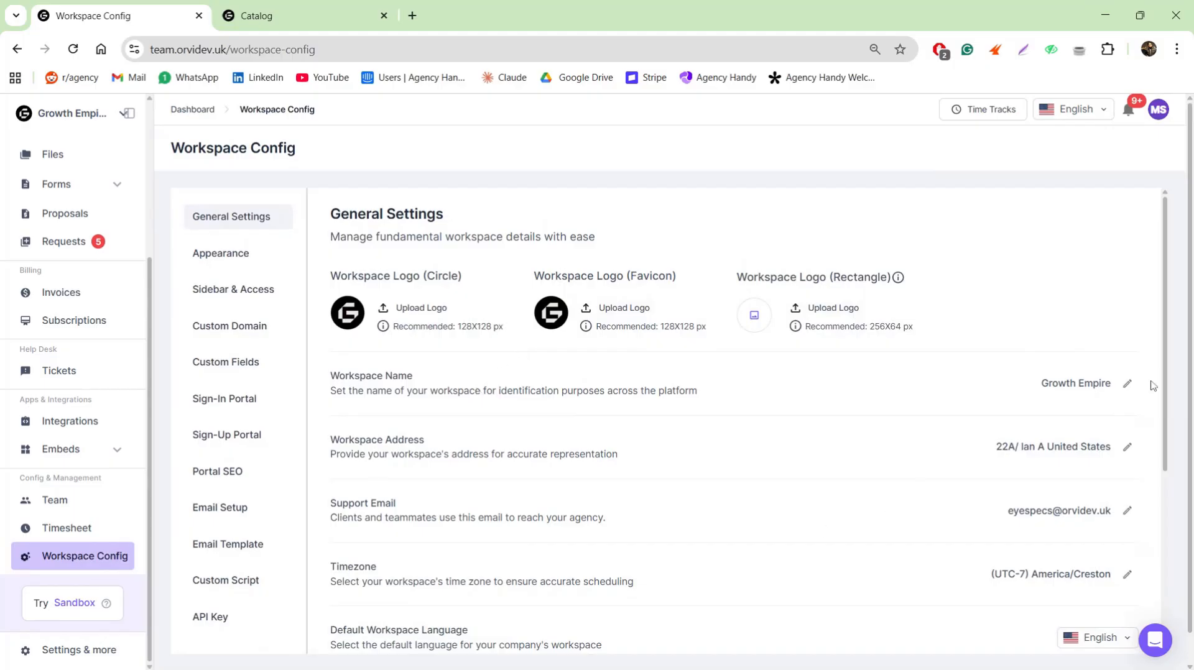
scroll(1151, 382, down, 5)
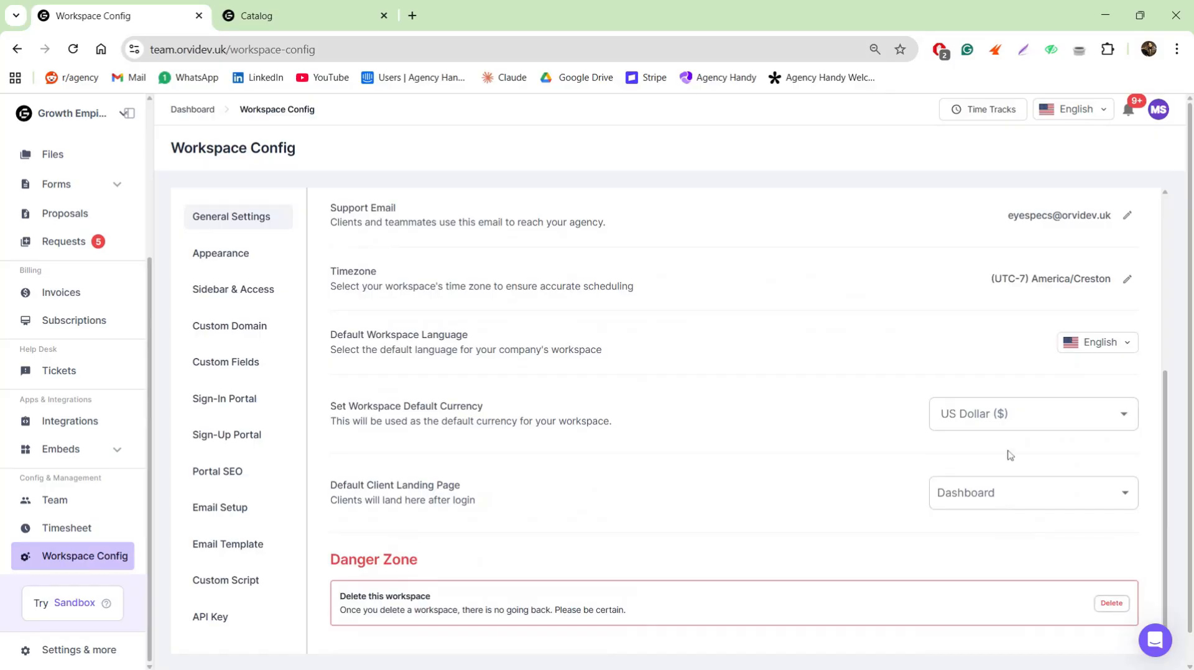
click(217, 253)
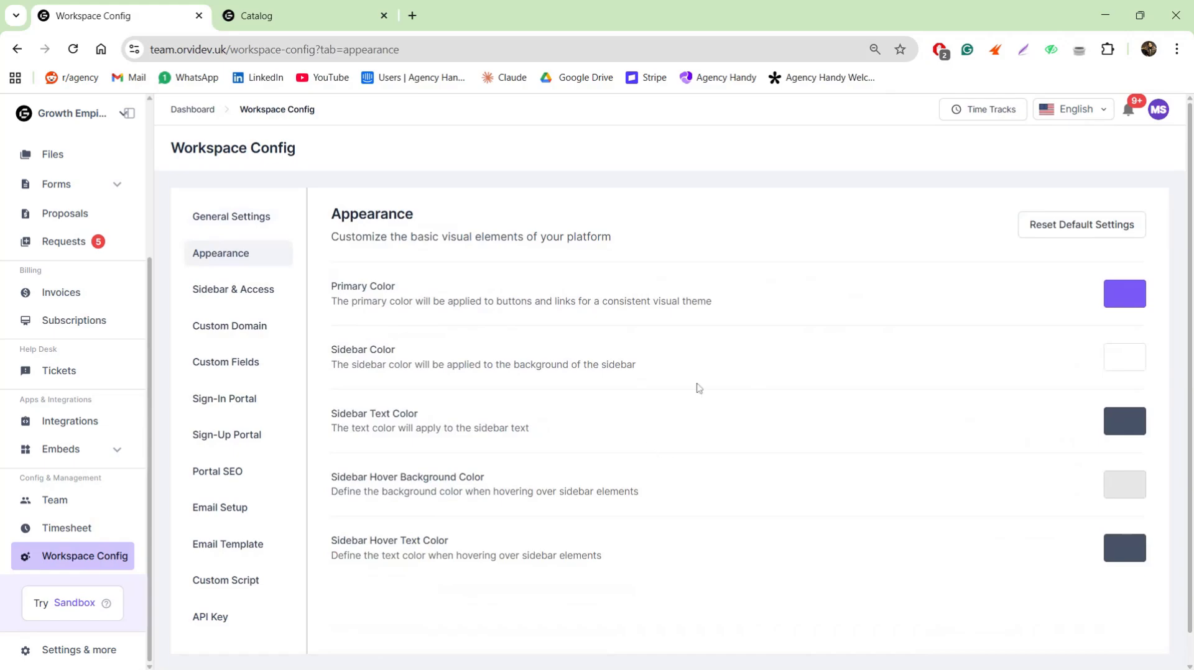
Open the Sidebar & Access settings and review the customizable sidebar menu names and icons
click(272, 300)
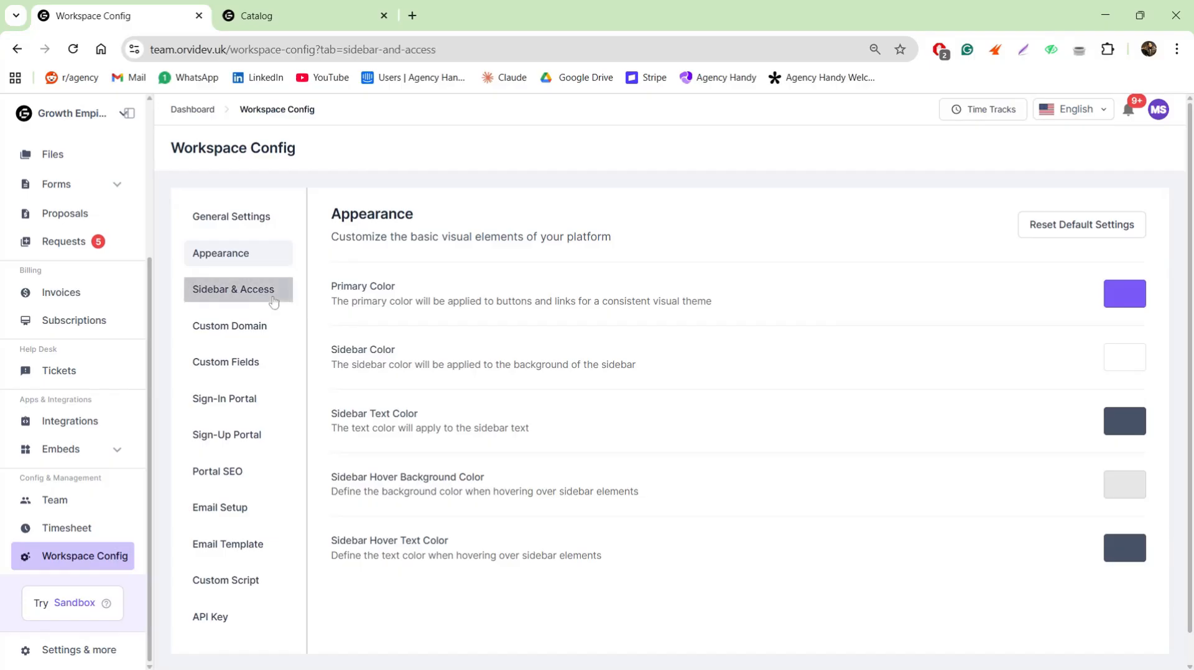
scroll(62, 536, up, 3)
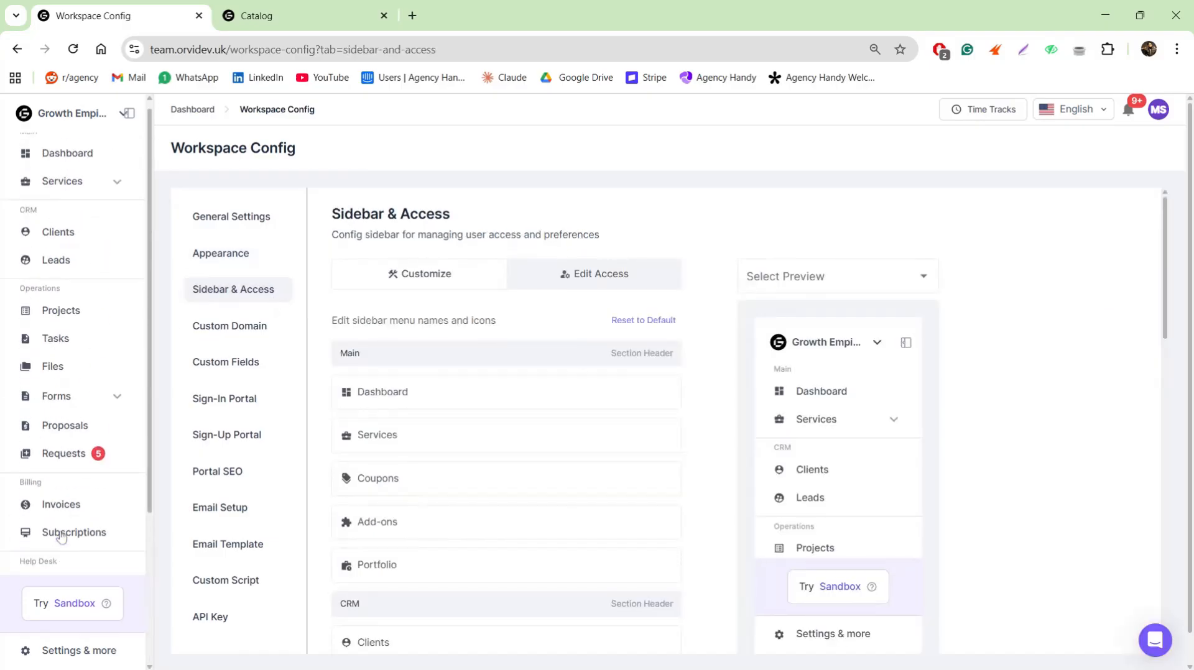
scroll(56, 237, down, 3)
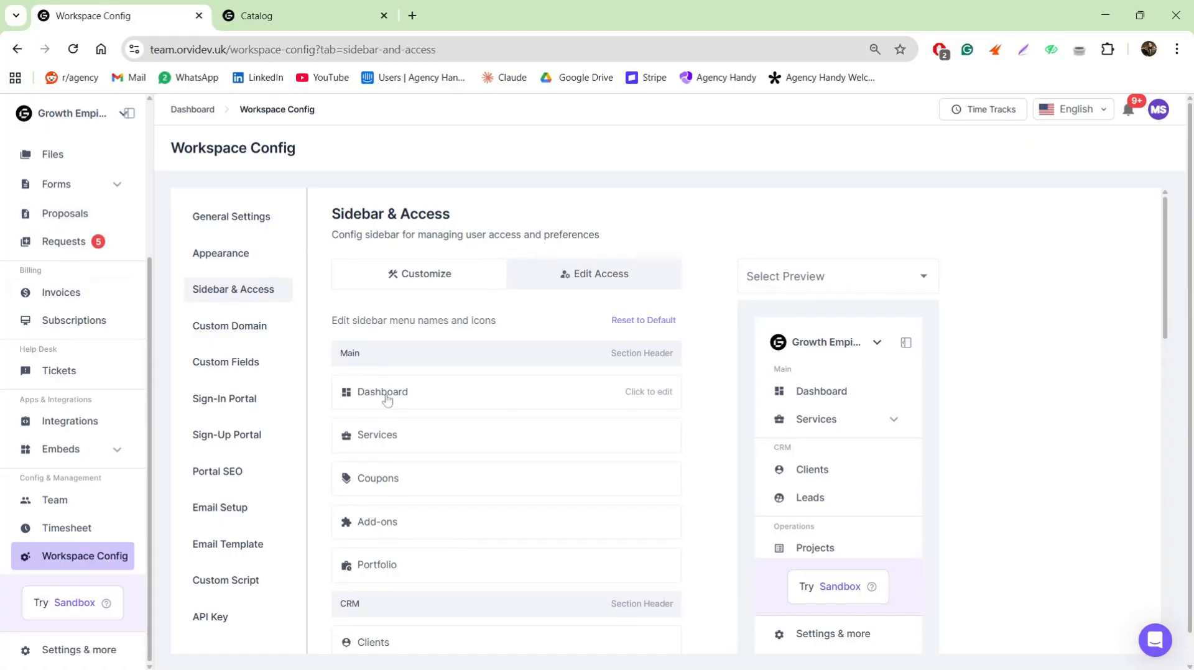
scroll(398, 429, down, 3)
scroll(408, 457, up, 3)
Examine the sidebar visibility settings for the Client, Super Admin and Admin roles under Edit Access
click(562, 269)
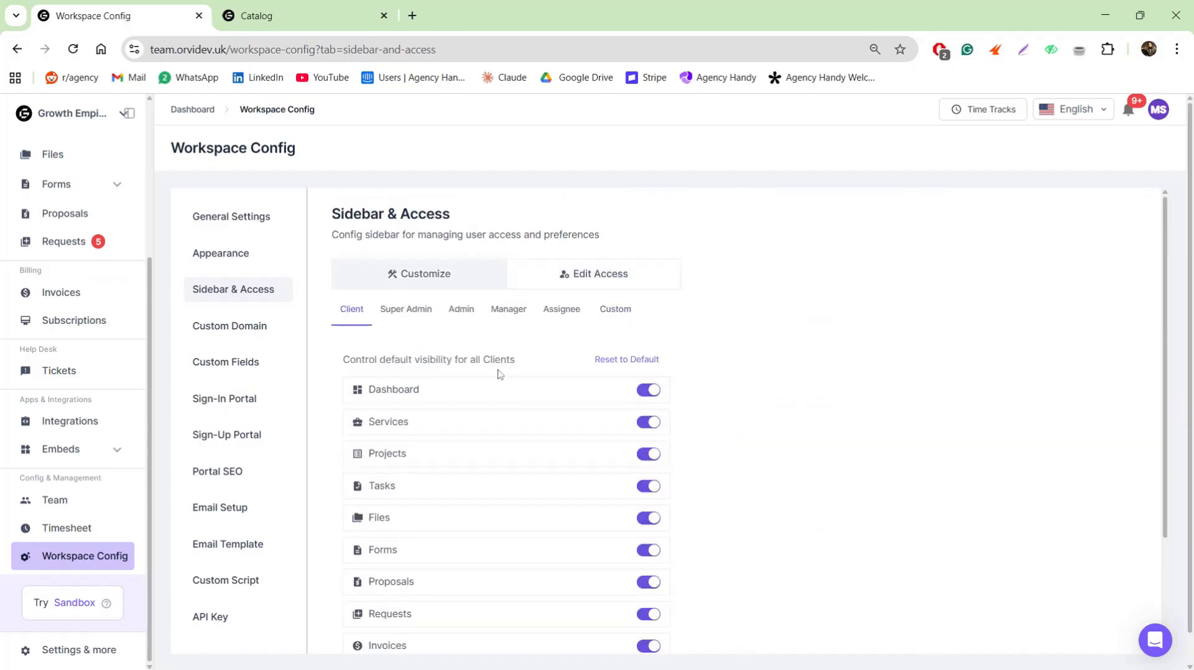
click(389, 311)
click(457, 311)
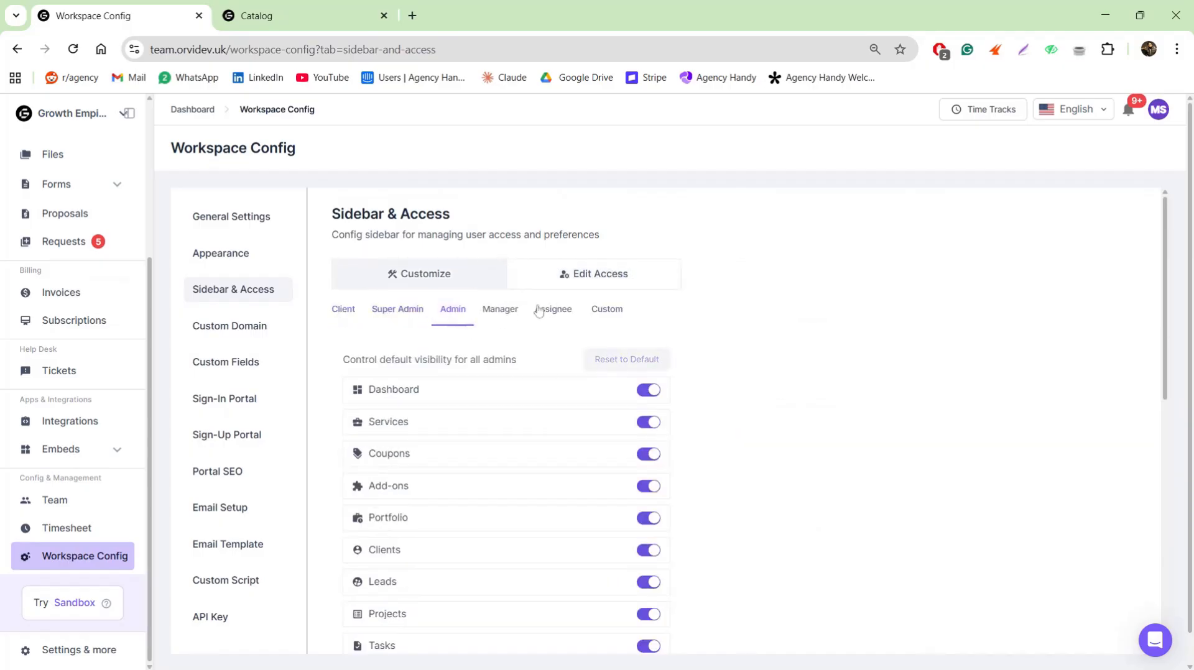
scroll(619, 354, down, 8)
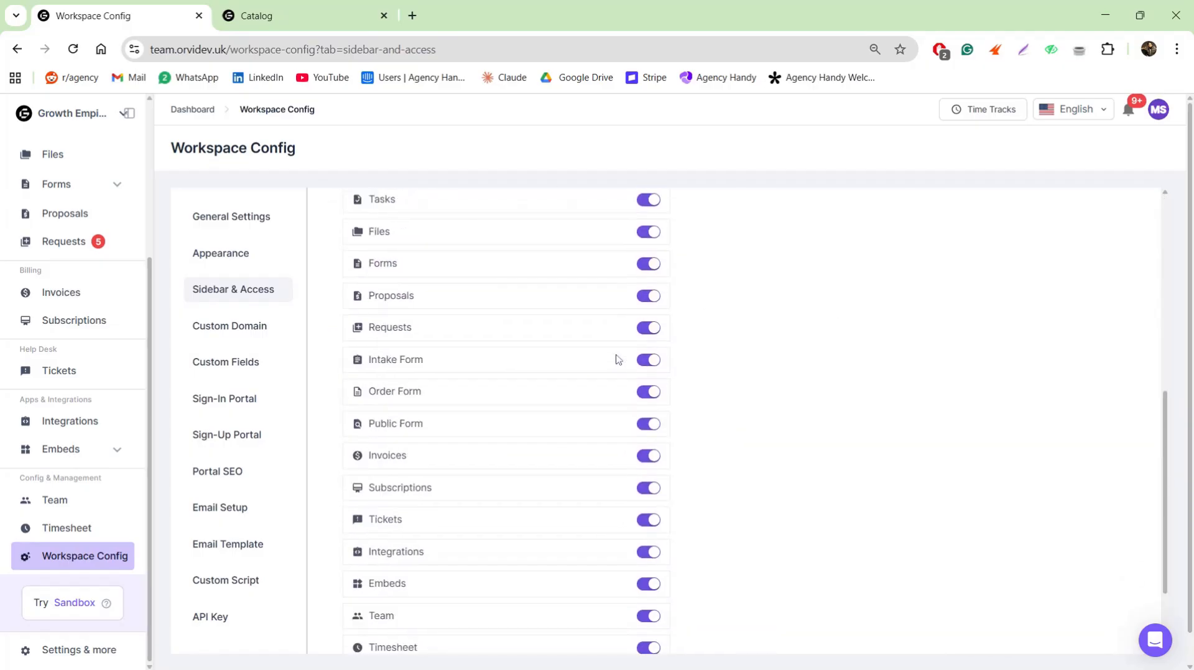
Review the workspace's Custom Domain, Custom Fields and Email Setup settings
click(259, 334)
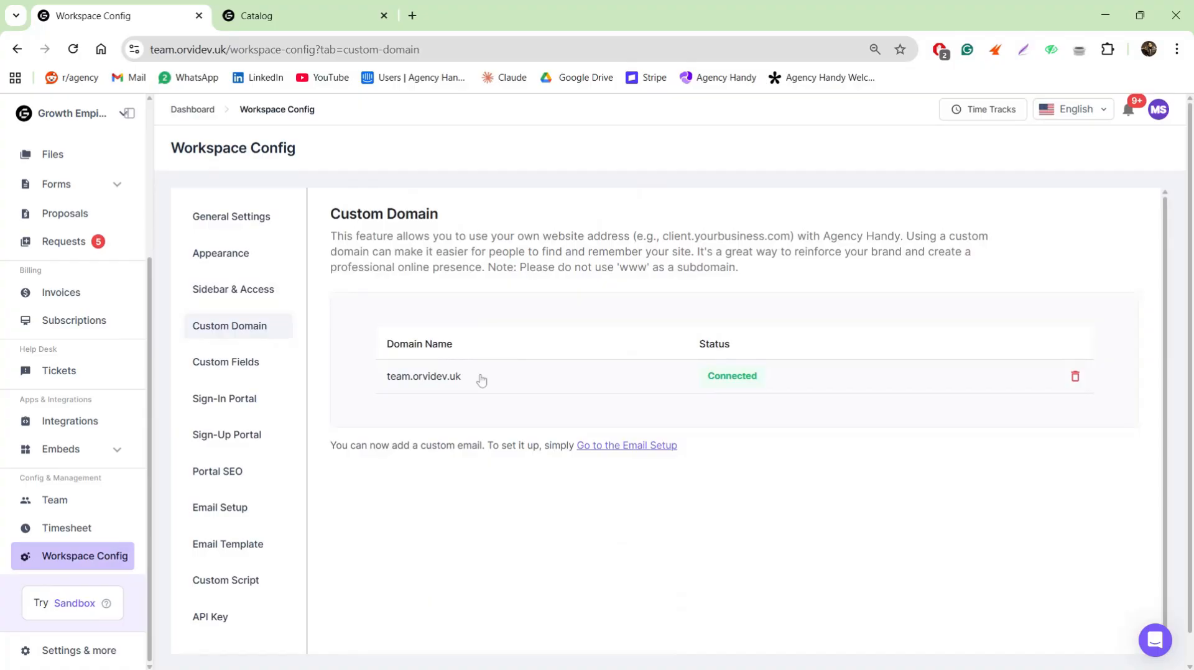
click(249, 362)
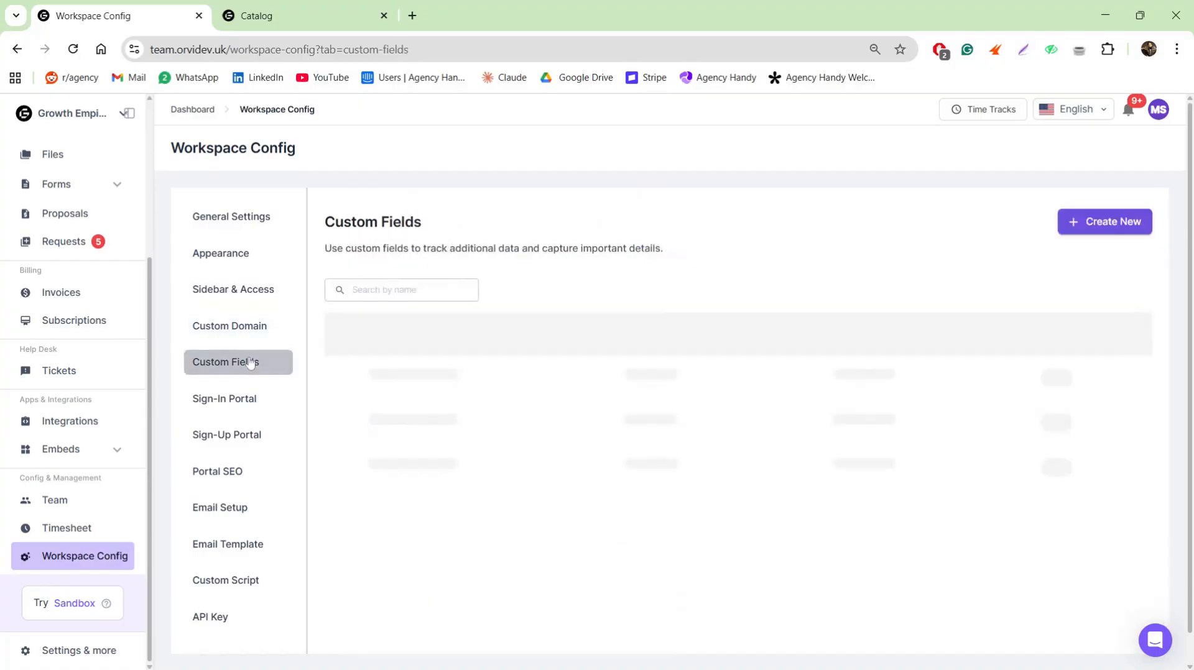
click(212, 513)
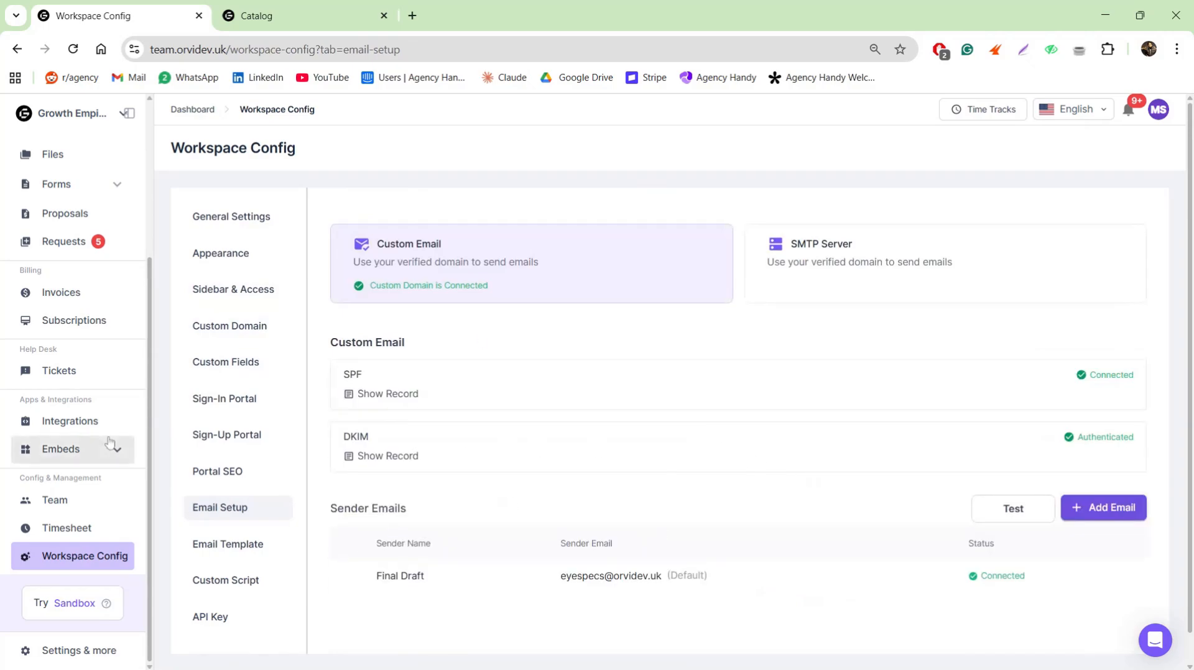
Preview Template 2 for the sign-in portal and examine its content and style settings
click(224, 400)
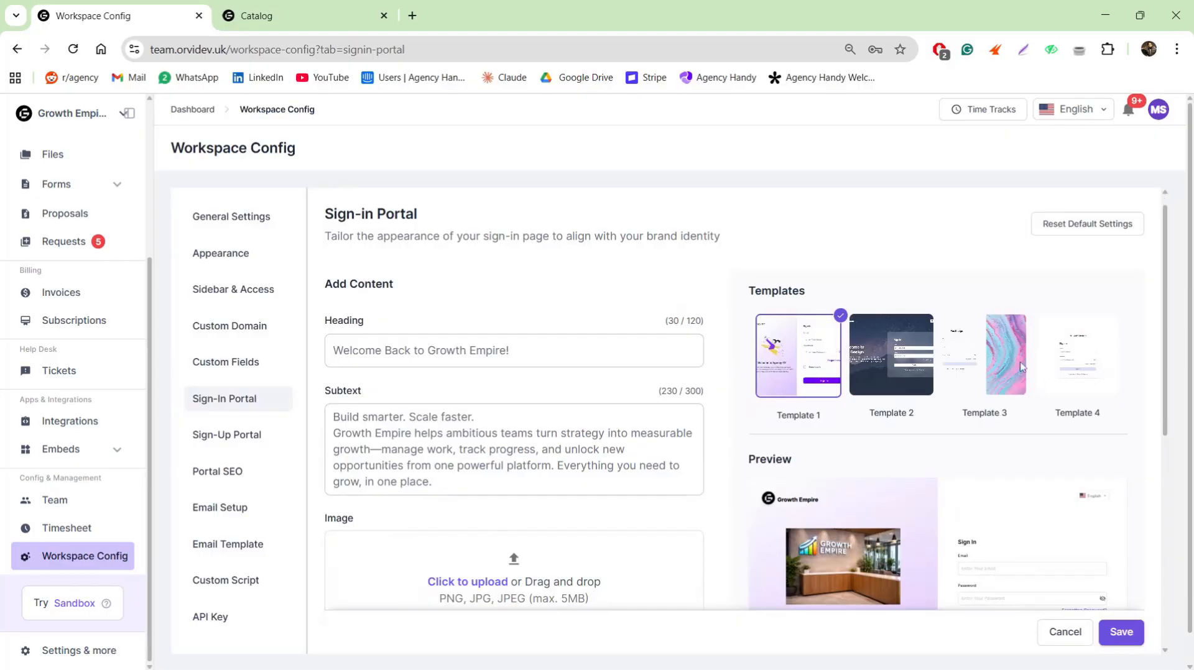
click(902, 362)
scroll(998, 405, down, 6)
scroll(997, 410, up, 2)
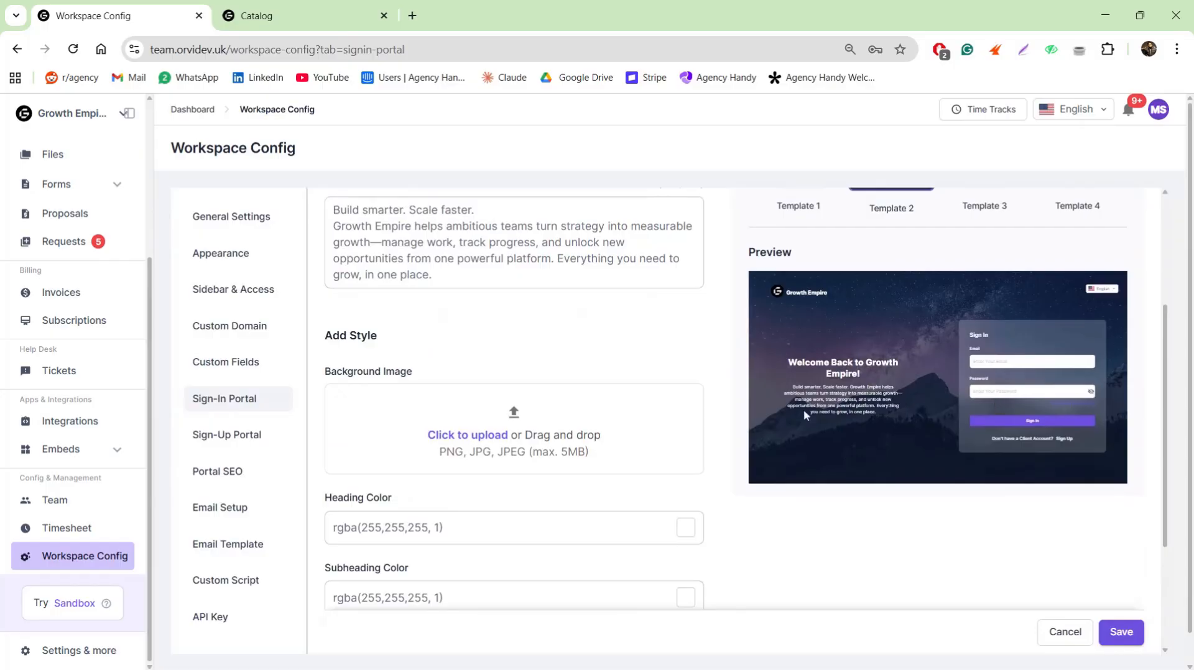
scroll(538, 464, up, 2)
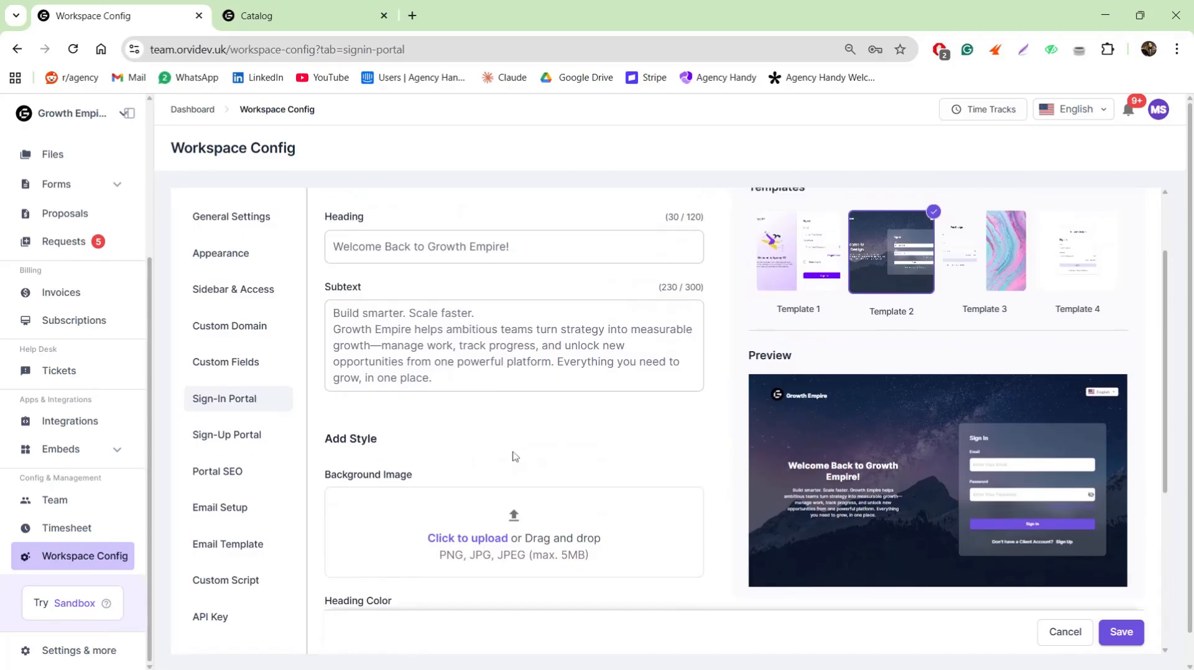
click(544, 366)
Examine the Belongs To options in the custom field creation form, then return to the Custom Fields list
click(291, 367)
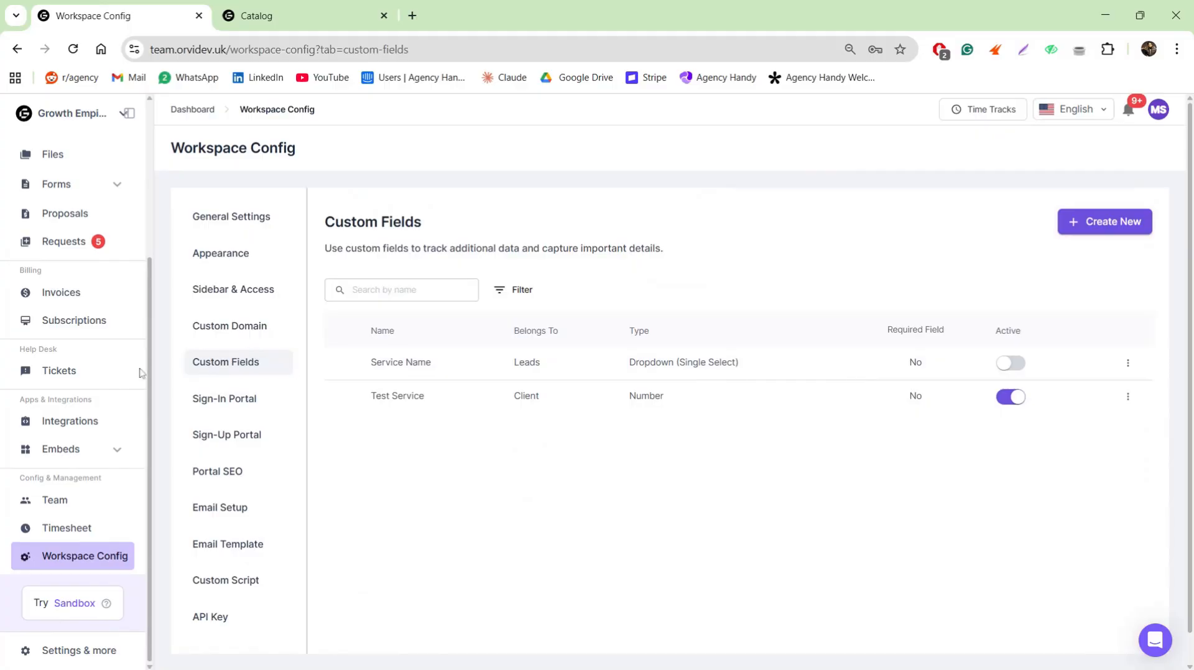
scroll(141, 376, up, 4)
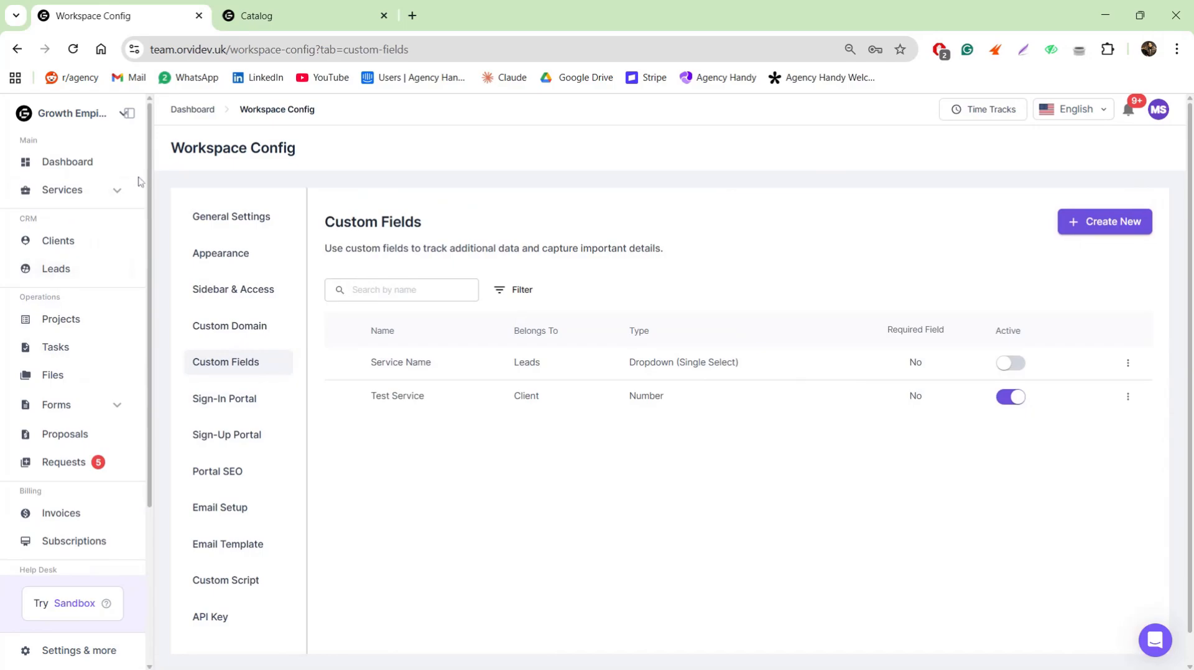
click(1075, 239)
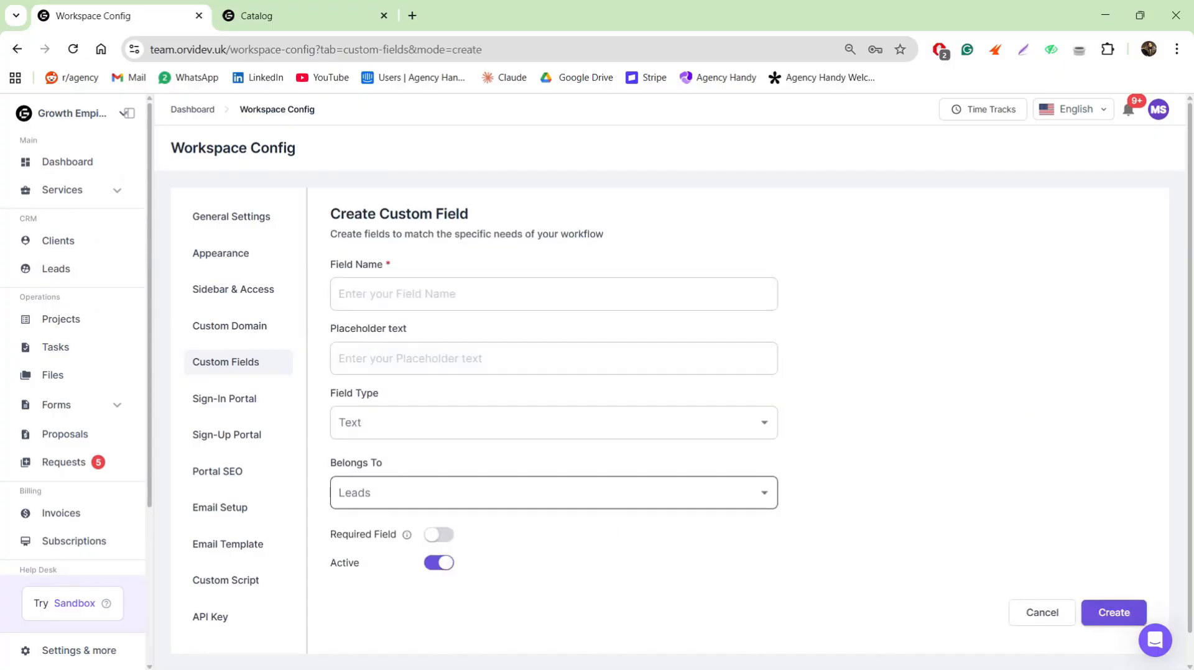
click(599, 499)
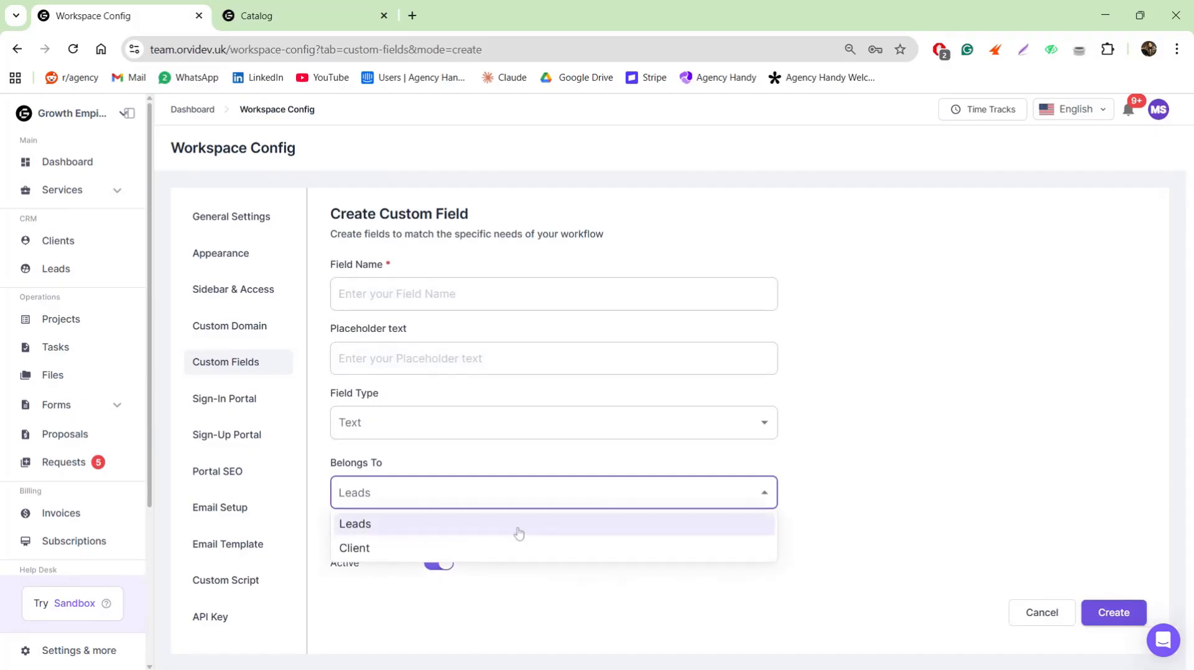
click(198, 366)
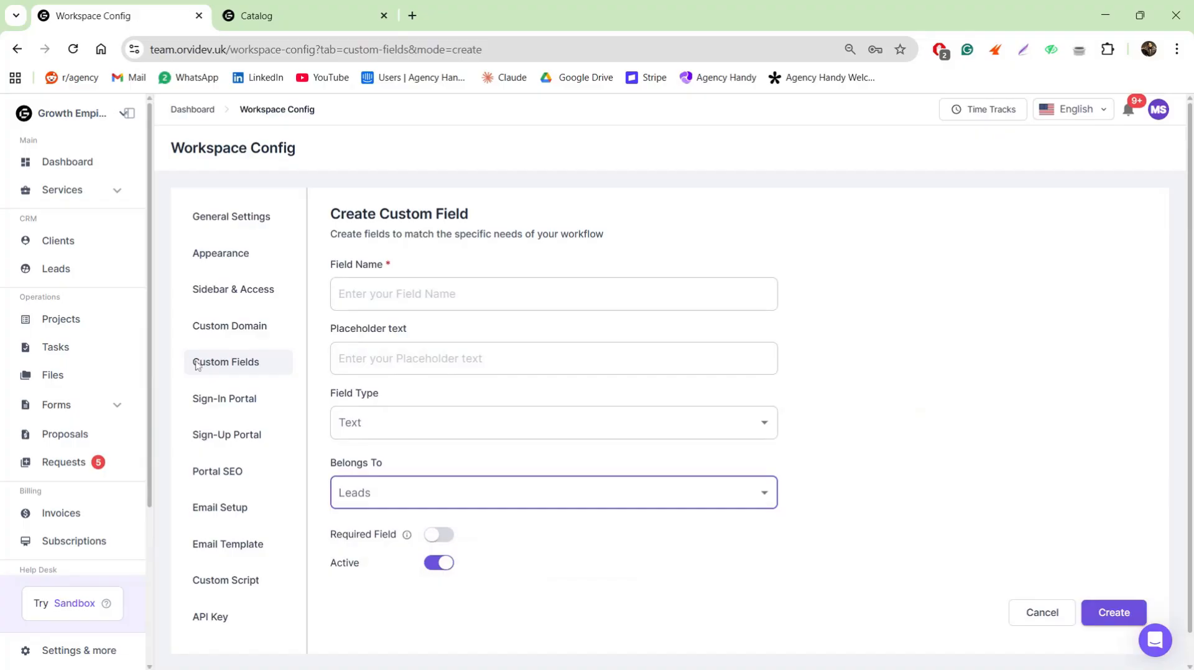
click(198, 366)
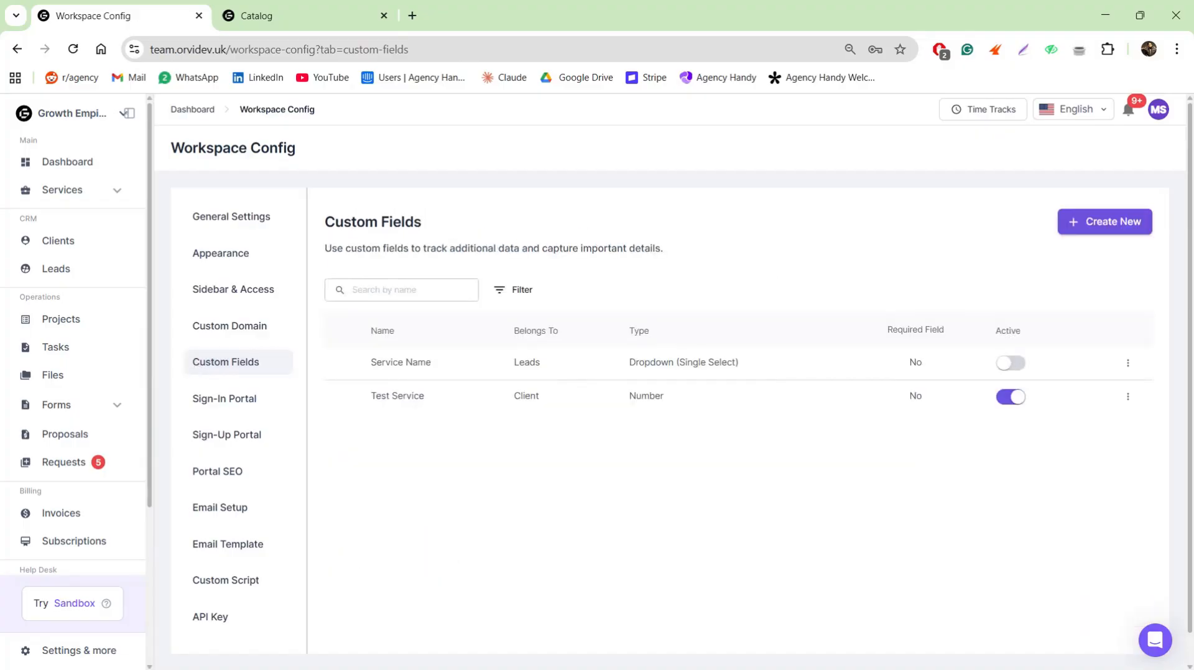
Review the available email templates and open the Custom Script settings
scroll(226, 344, down, 1)
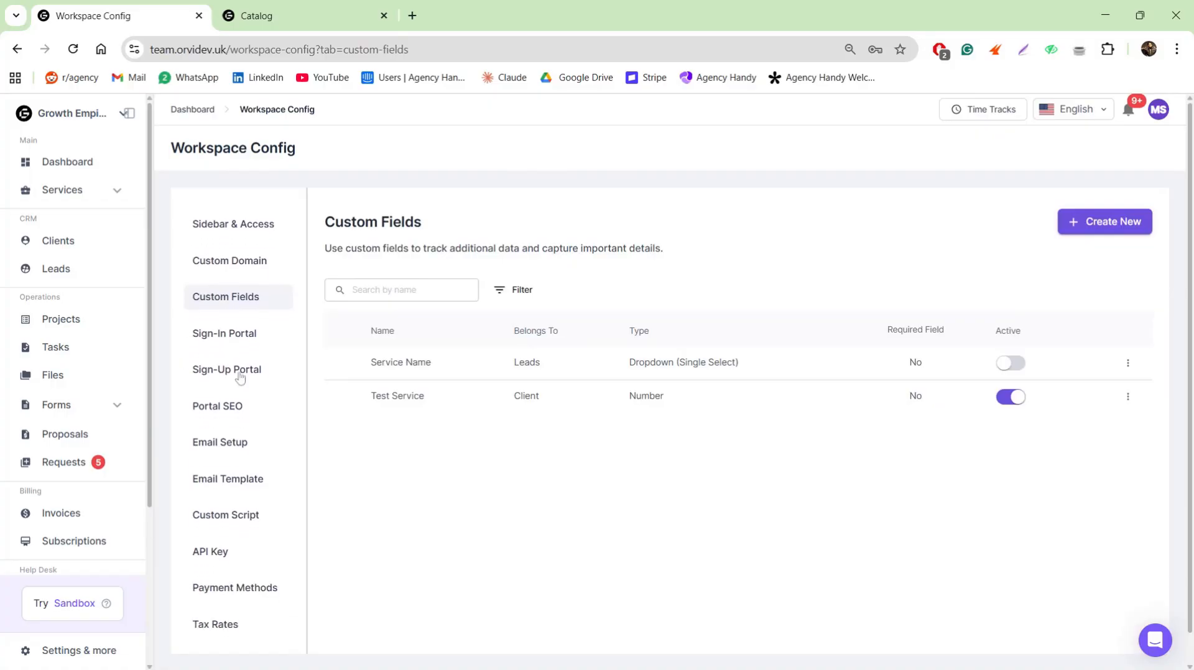
click(247, 479)
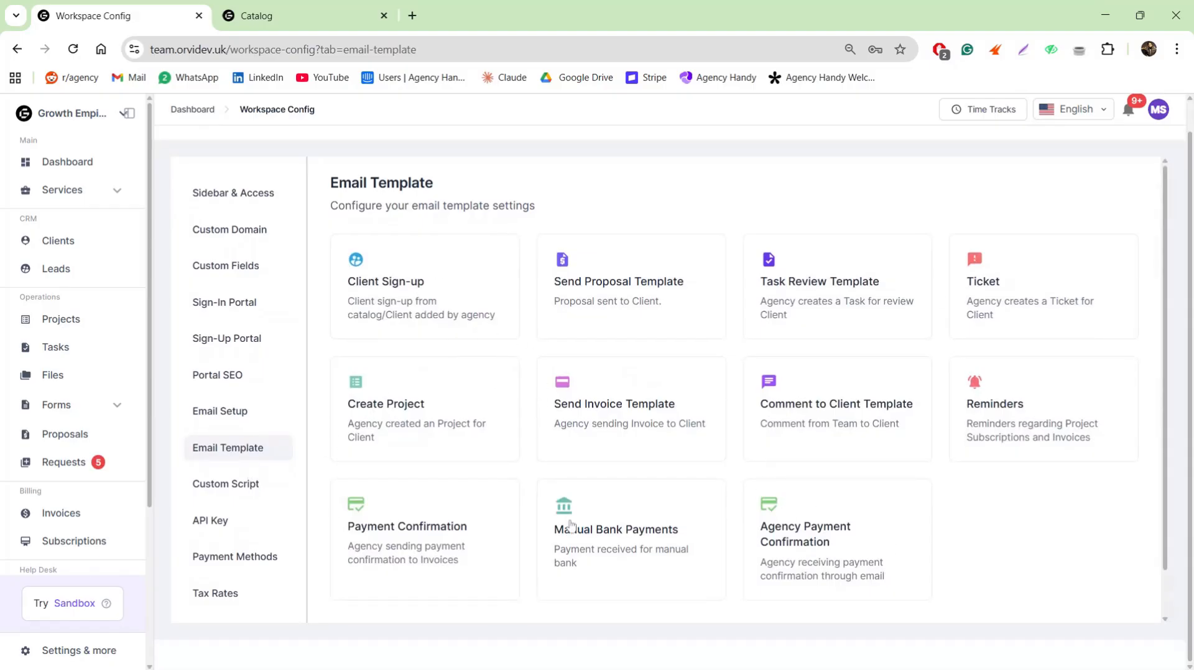
click(223, 485)
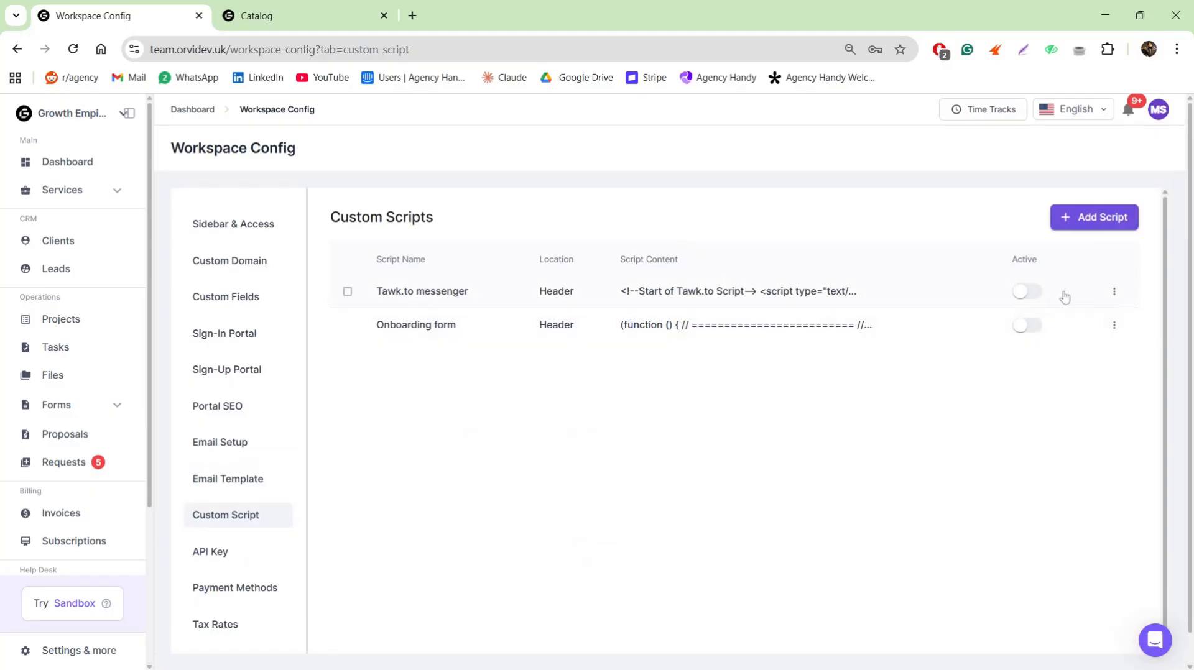
Activate the Onboarding form custom script and check its available actions
click(1030, 328)
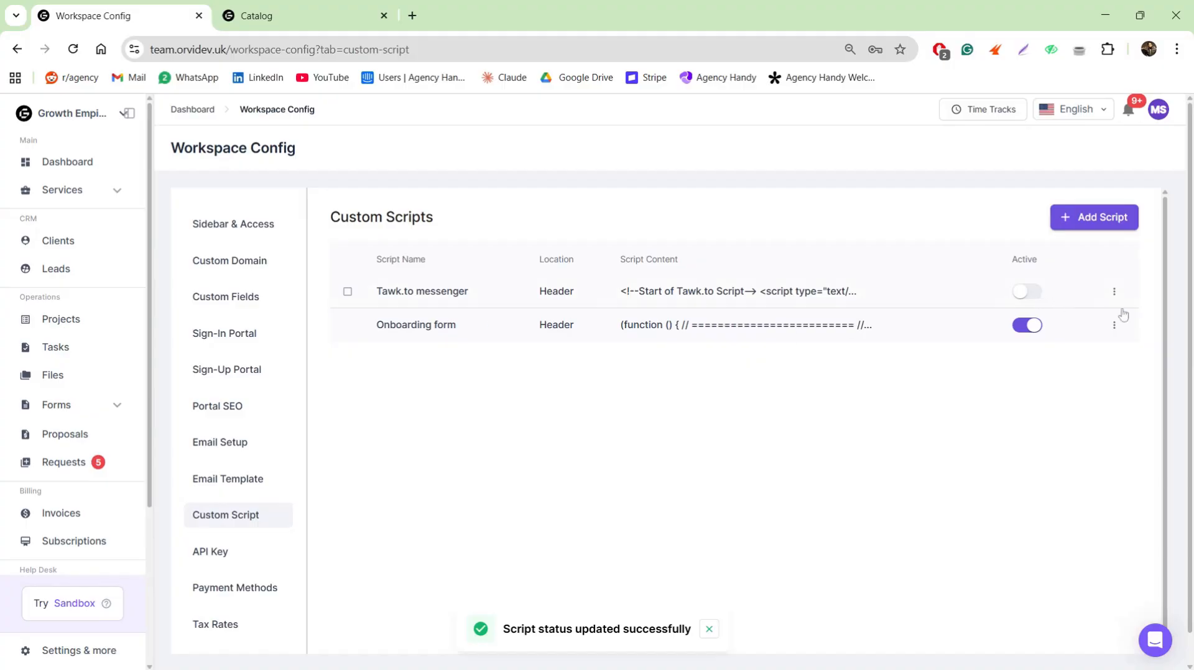
click(1114, 326)
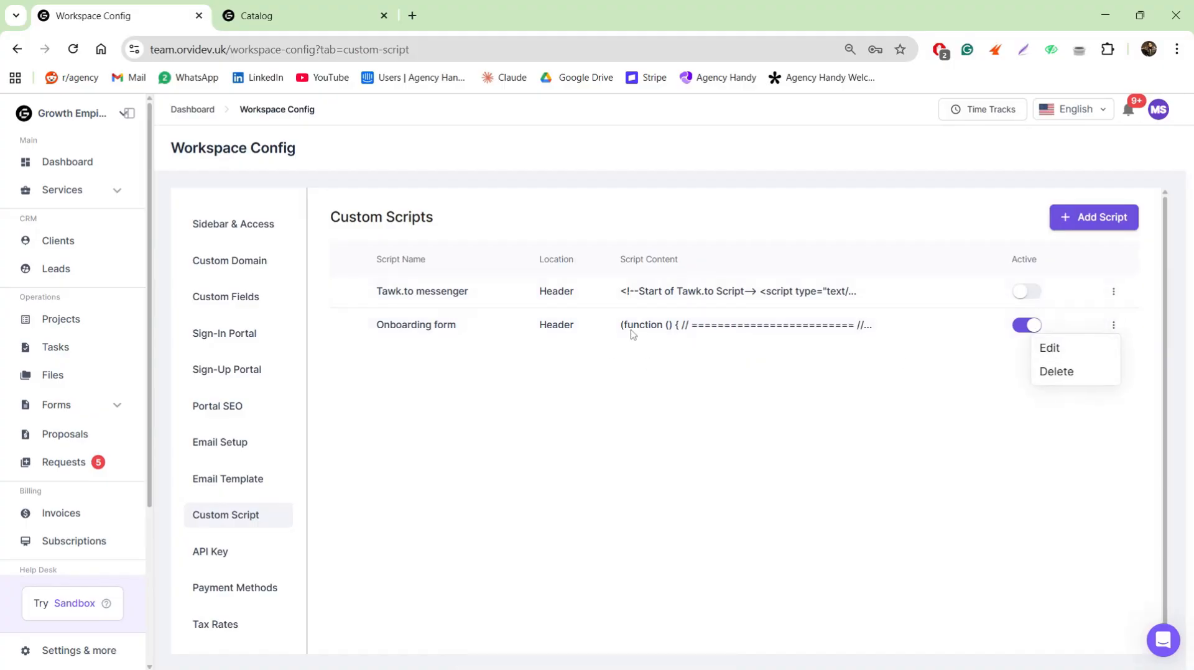
click(584, 383)
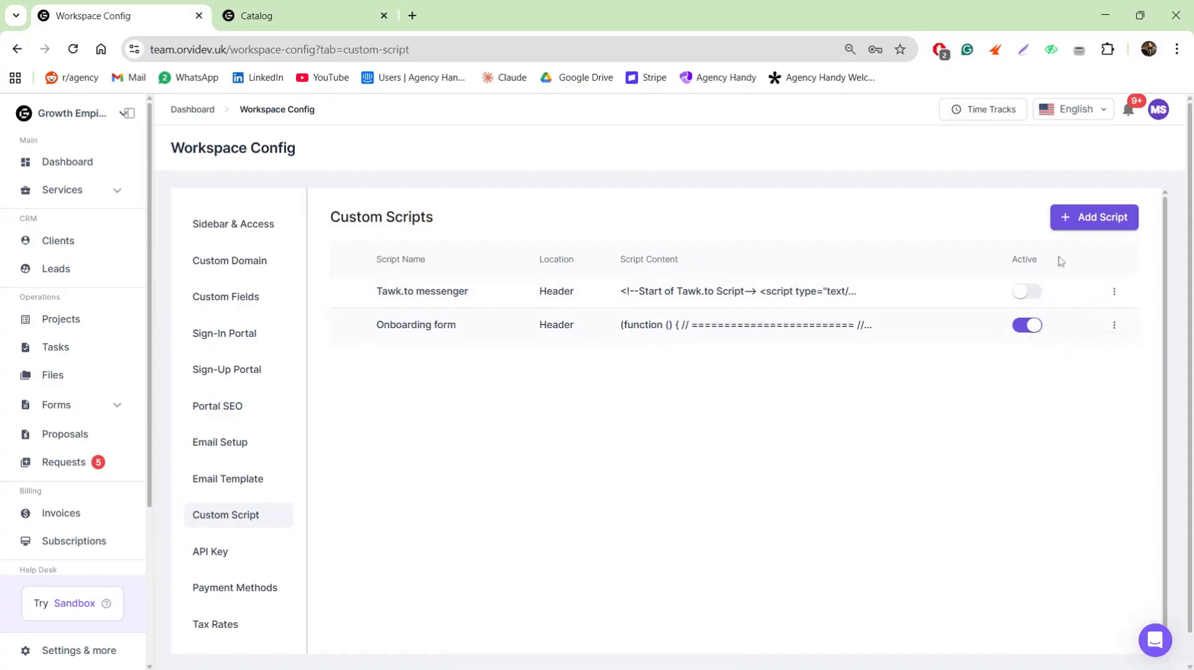
Temporarily activate the Tawk.to messenger script to preview its chat widget
click(1027, 292)
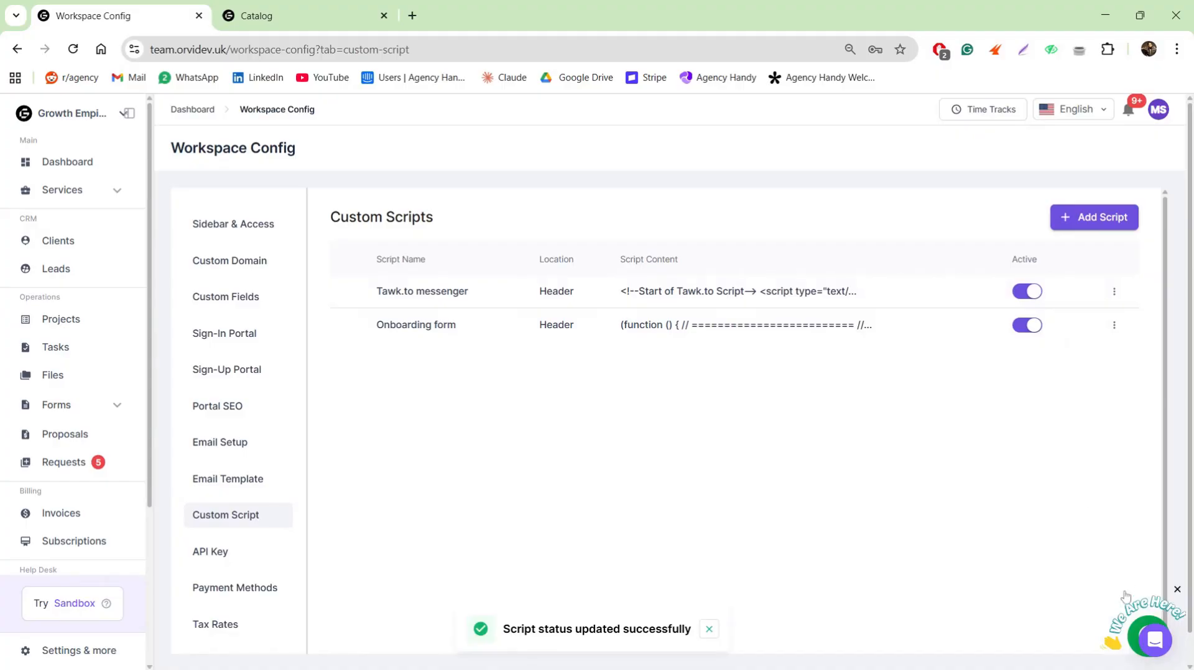
click(1134, 637)
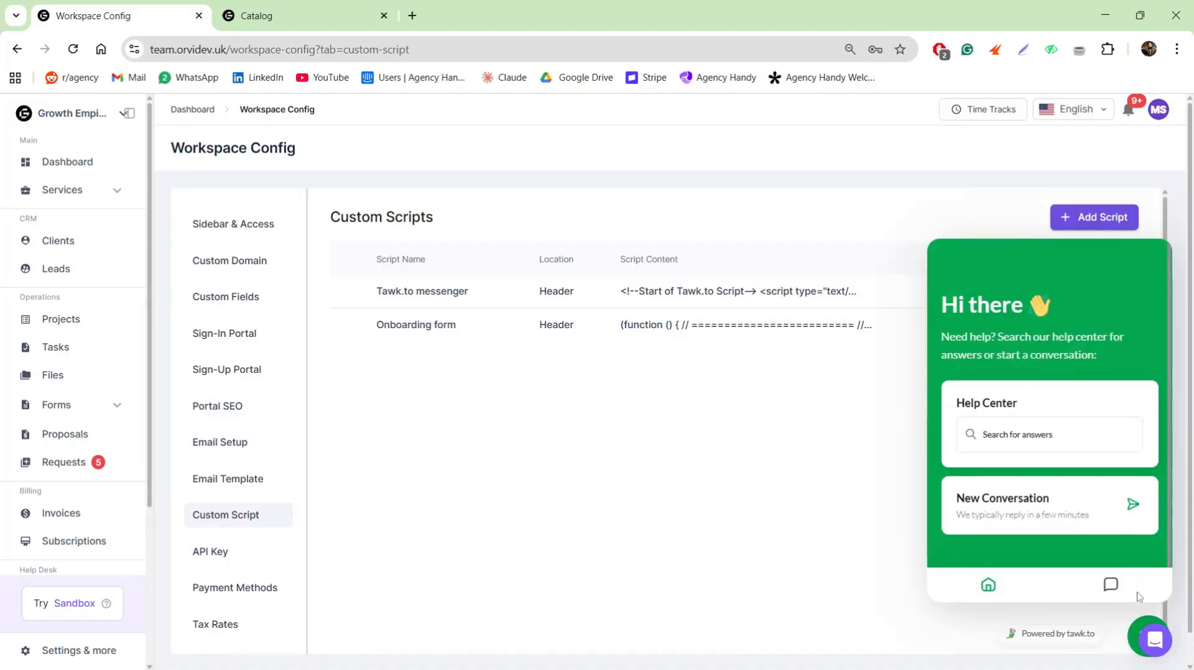
click(1133, 625)
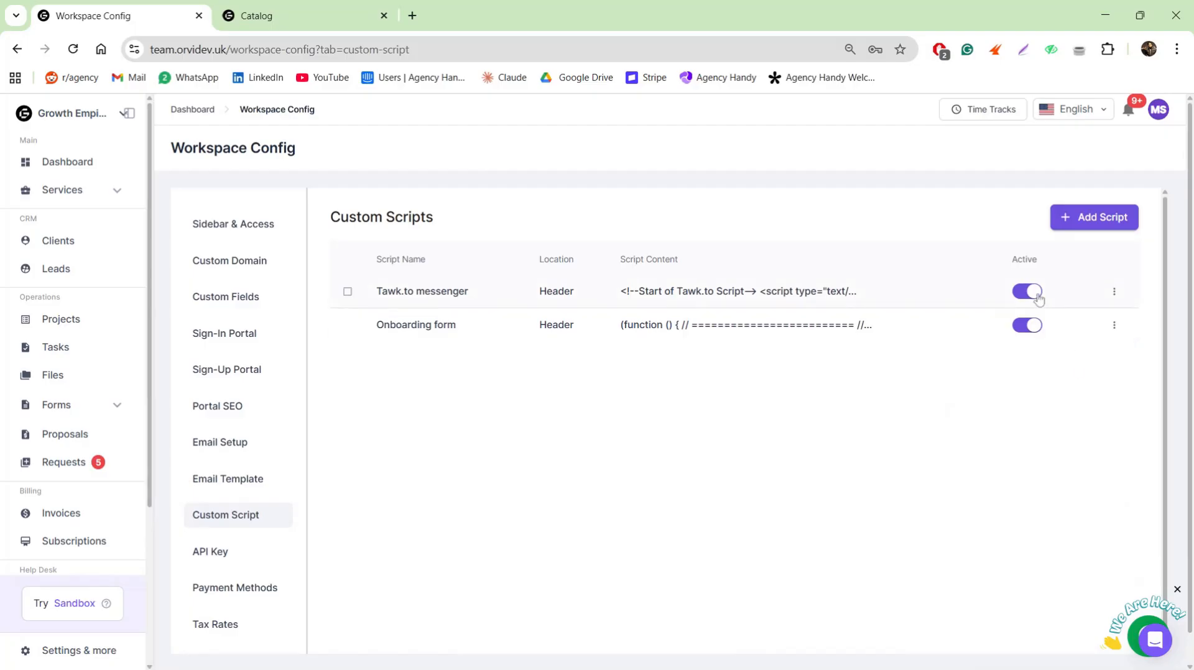
click(1029, 324)
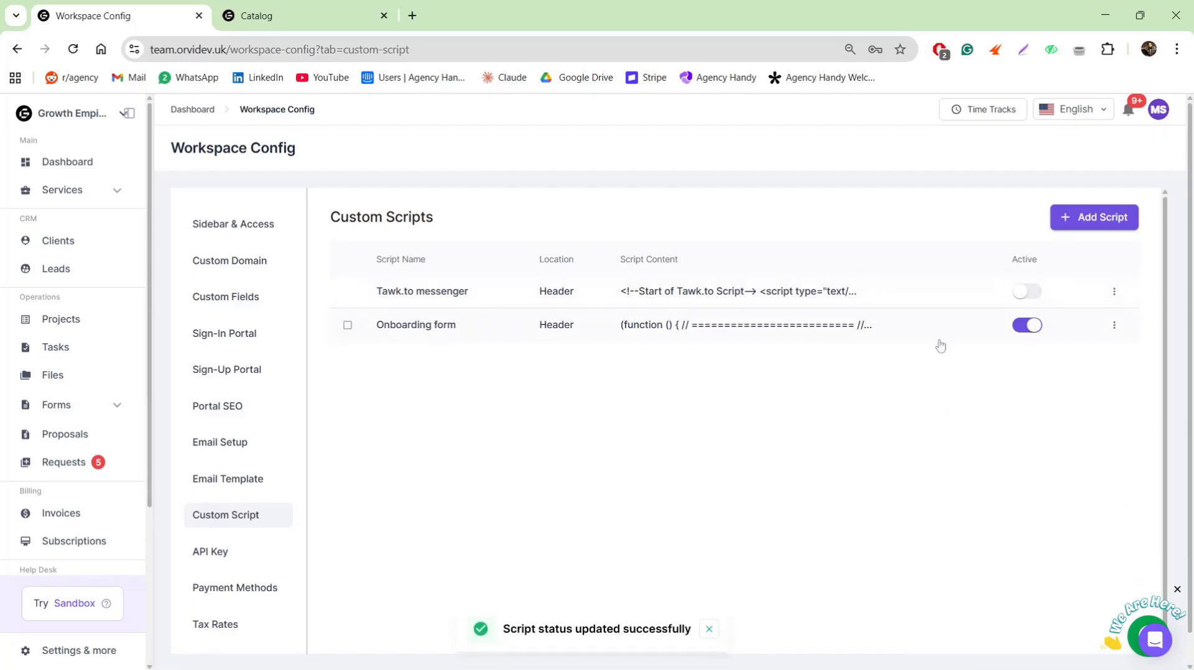
Reload the Custom Scripts page and open the API Key settings
click(73, 48)
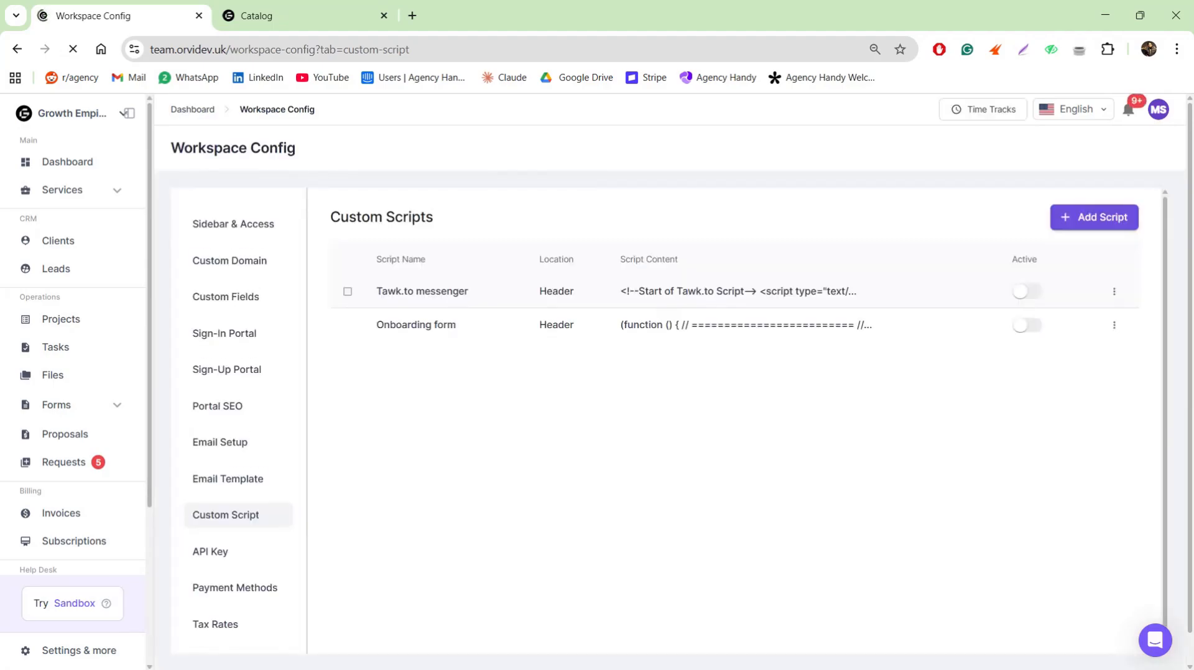
click(212, 559)
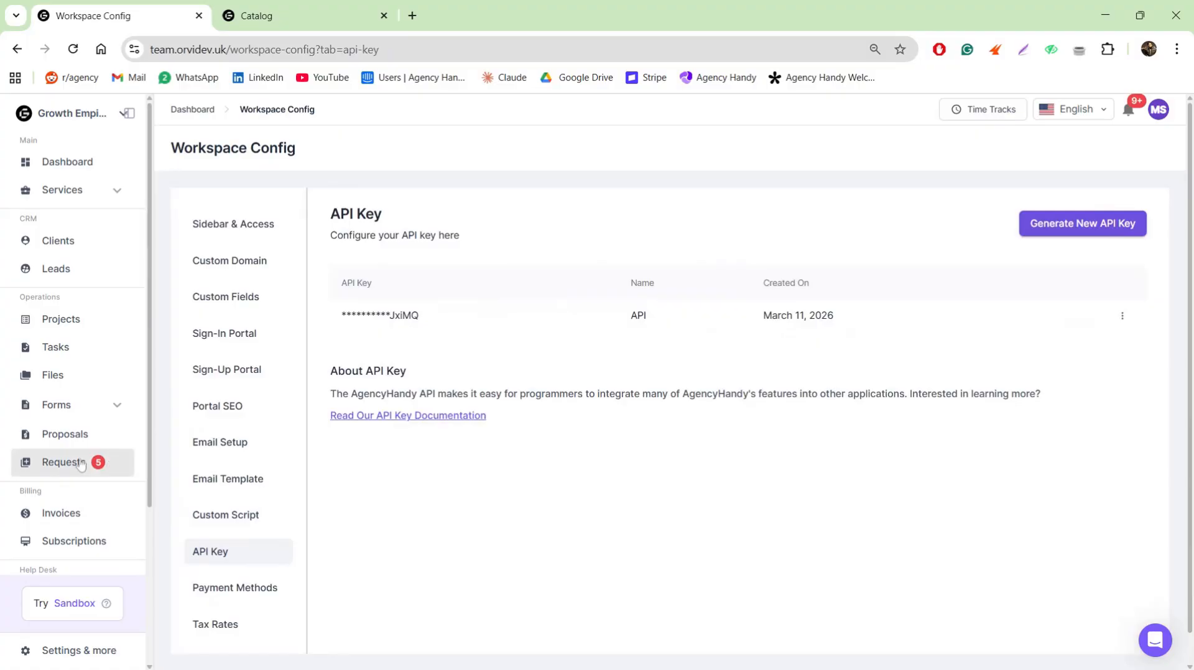
Open the Services list and review the available service cards
click(55, 200)
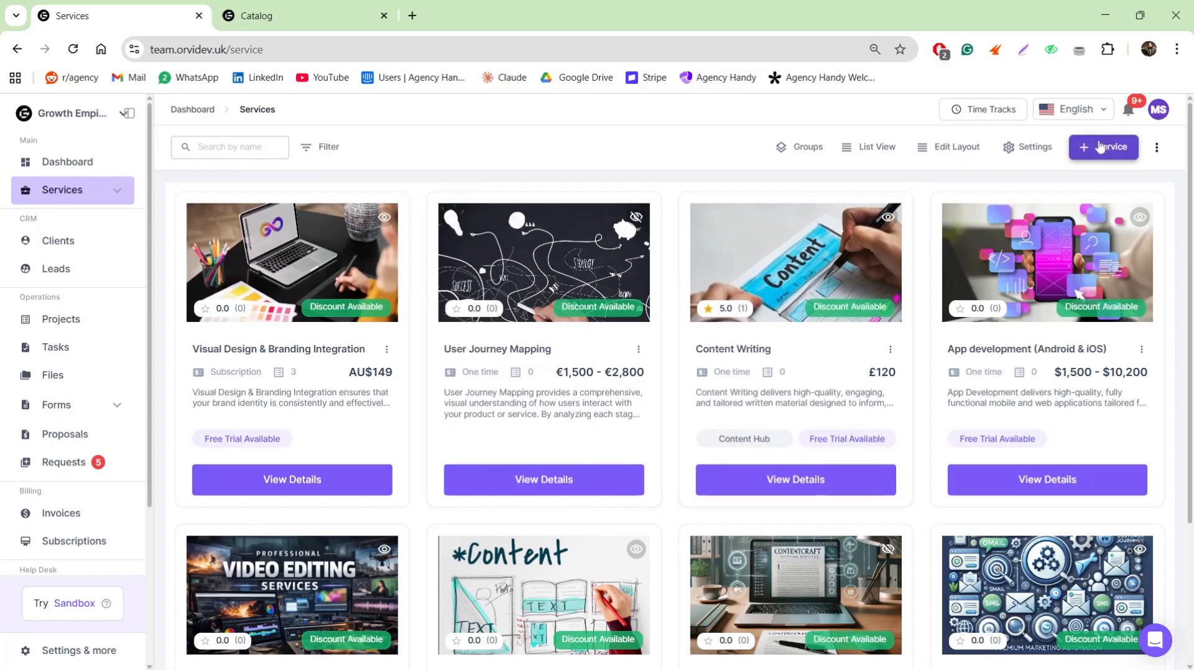
scroll(532, 373, down, 3)
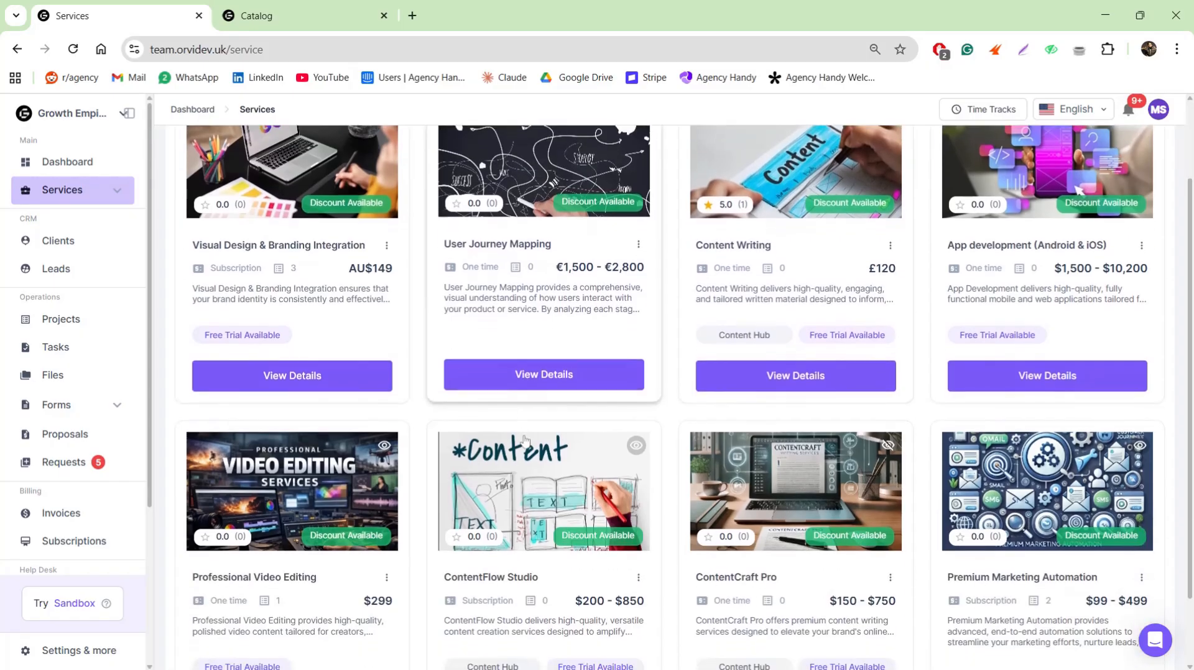
scroll(622, 448, up, 3)
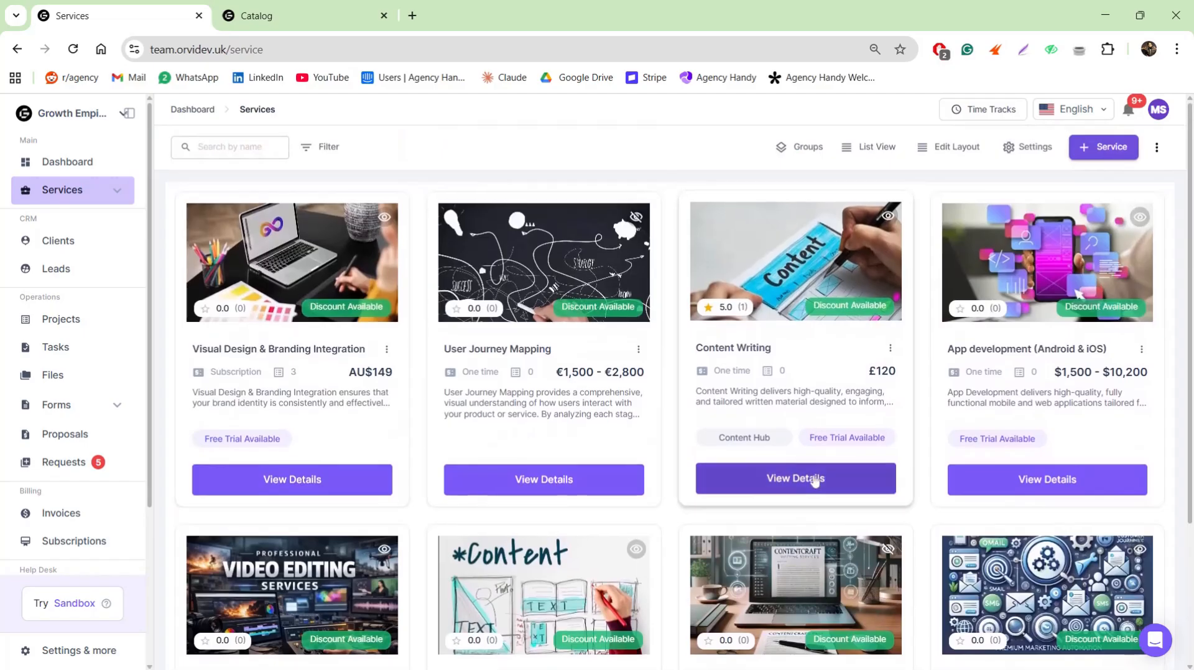
Start creating a service and compare the Subscription Service form with the One-time Service form
click(1110, 148)
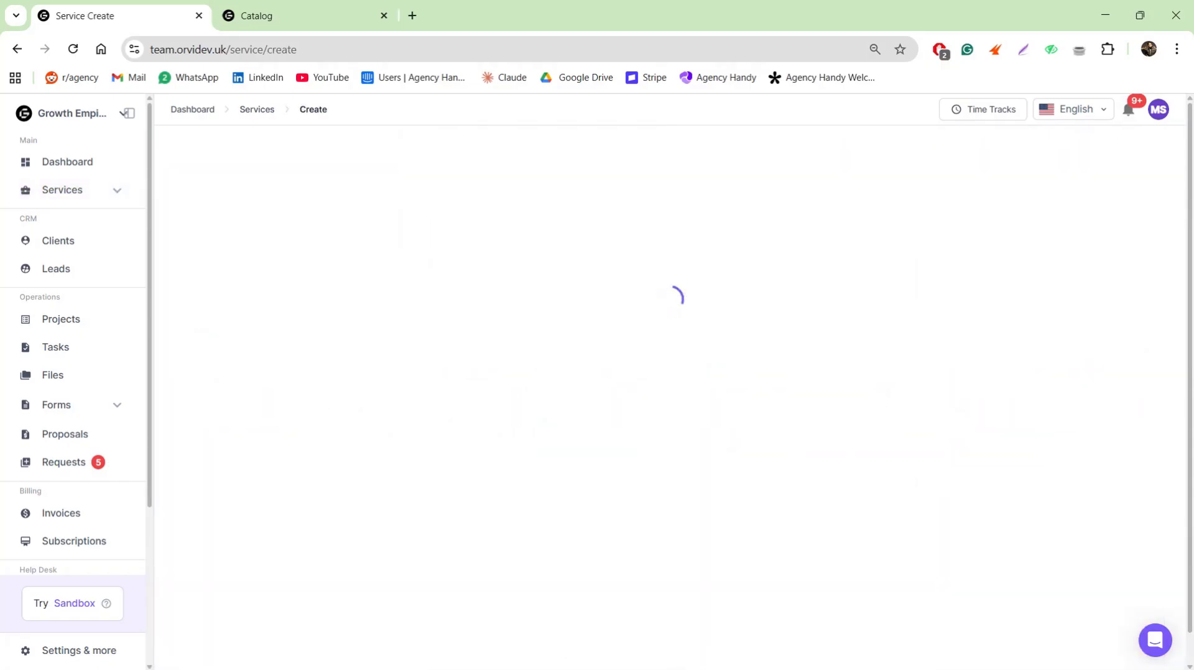
click(678, 169)
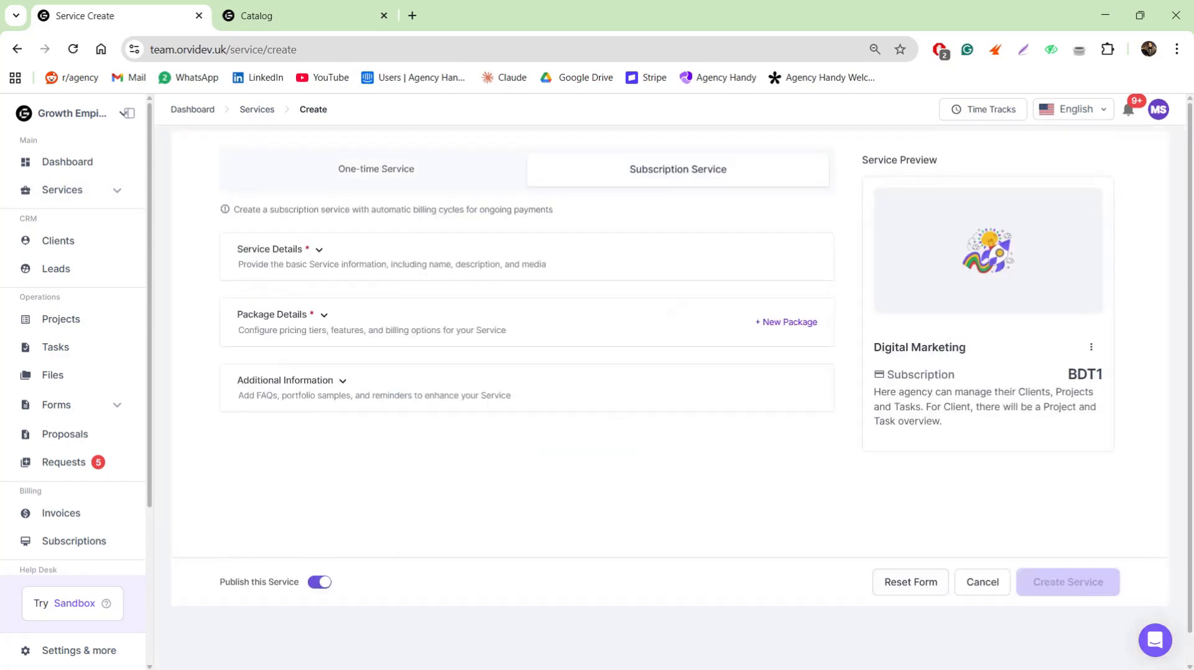
click(403, 178)
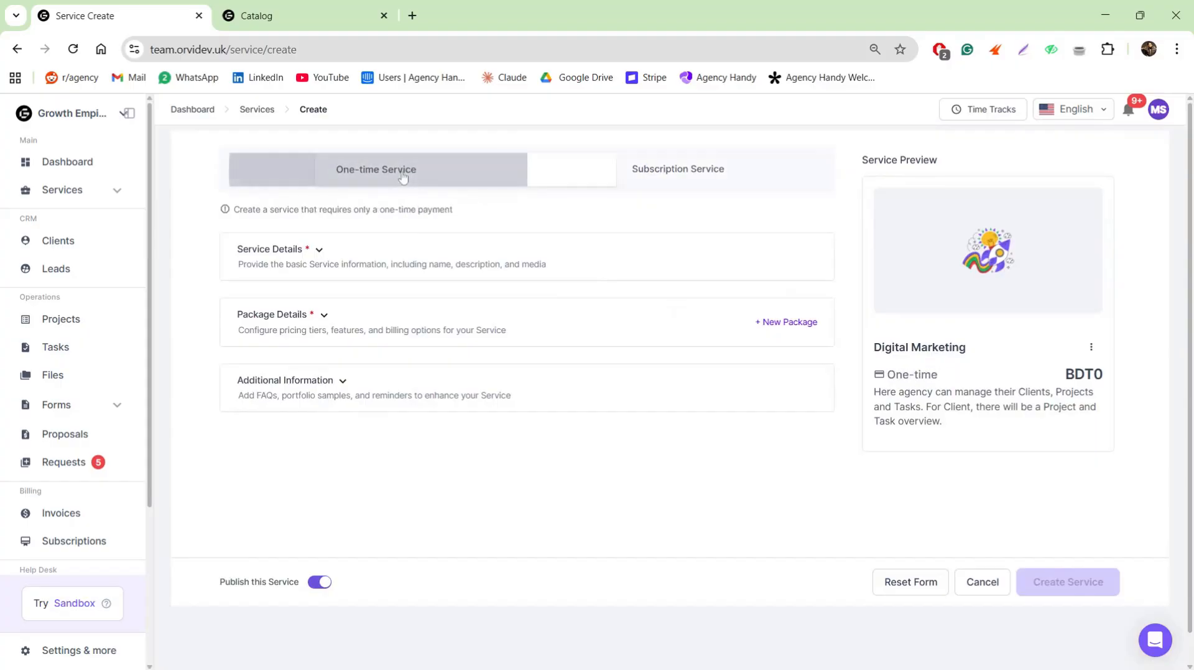
Expand the one-time service's details, add the VAT - United Kingdom tax rate, and try the tax-exclusive option
click(301, 256)
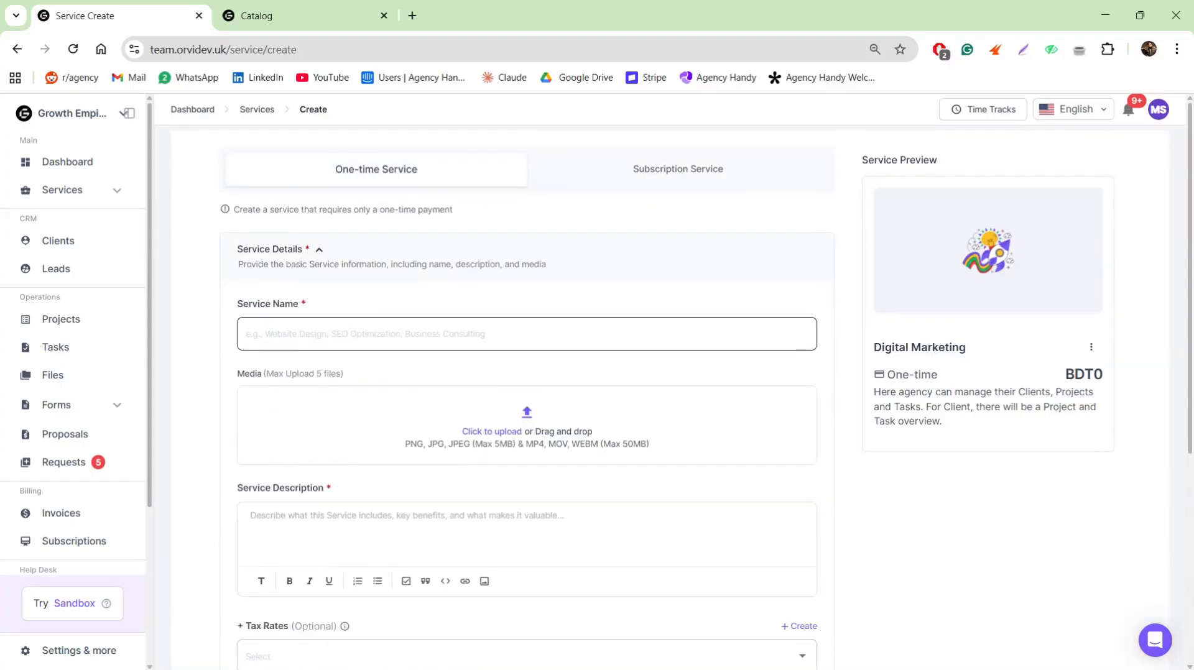
scroll(341, 440, down, 5)
click(327, 347)
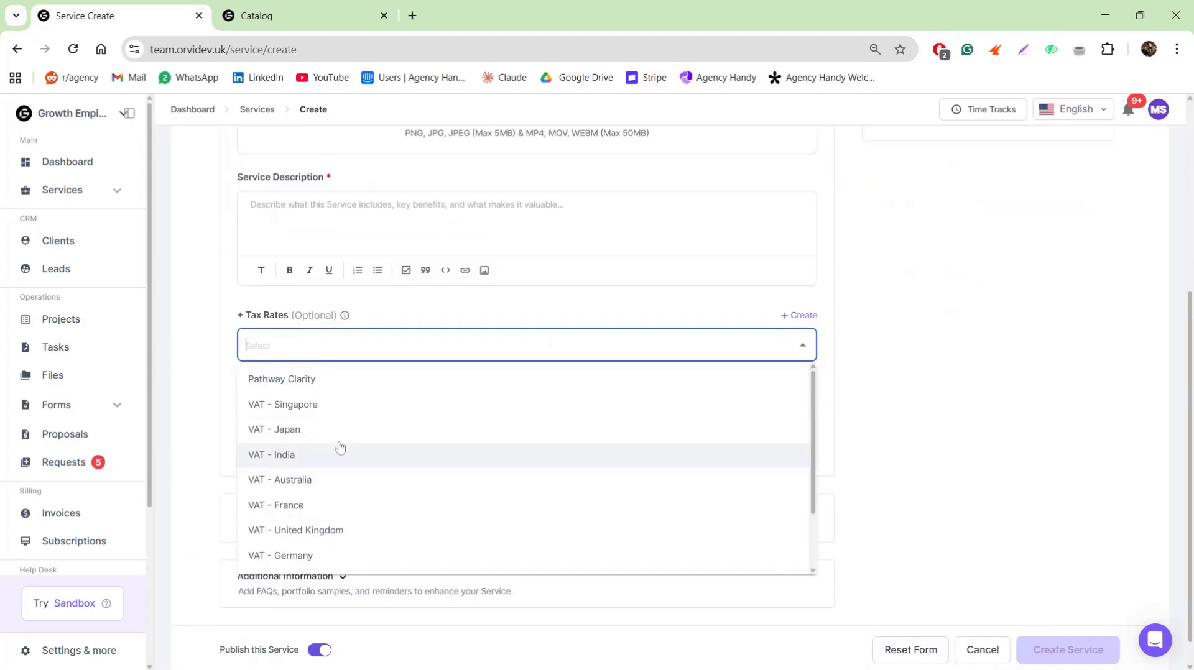
scroll(338, 450, down, 2)
click(342, 464)
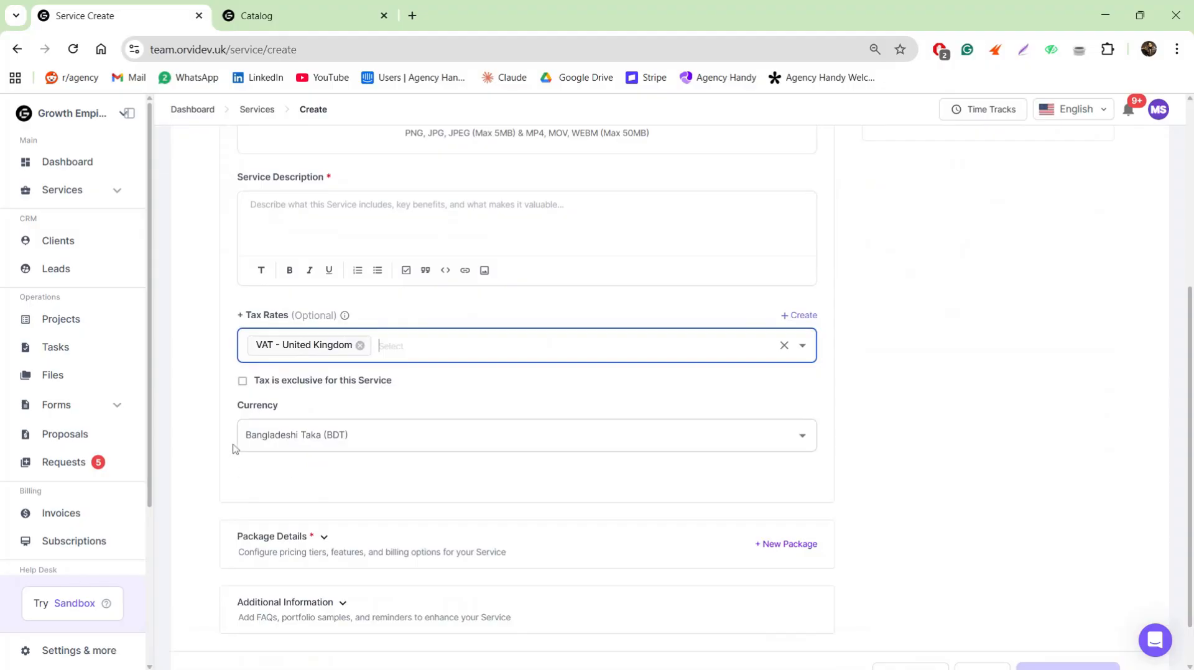
click(243, 383)
click(243, 383)
scroll(243, 384, down, 1)
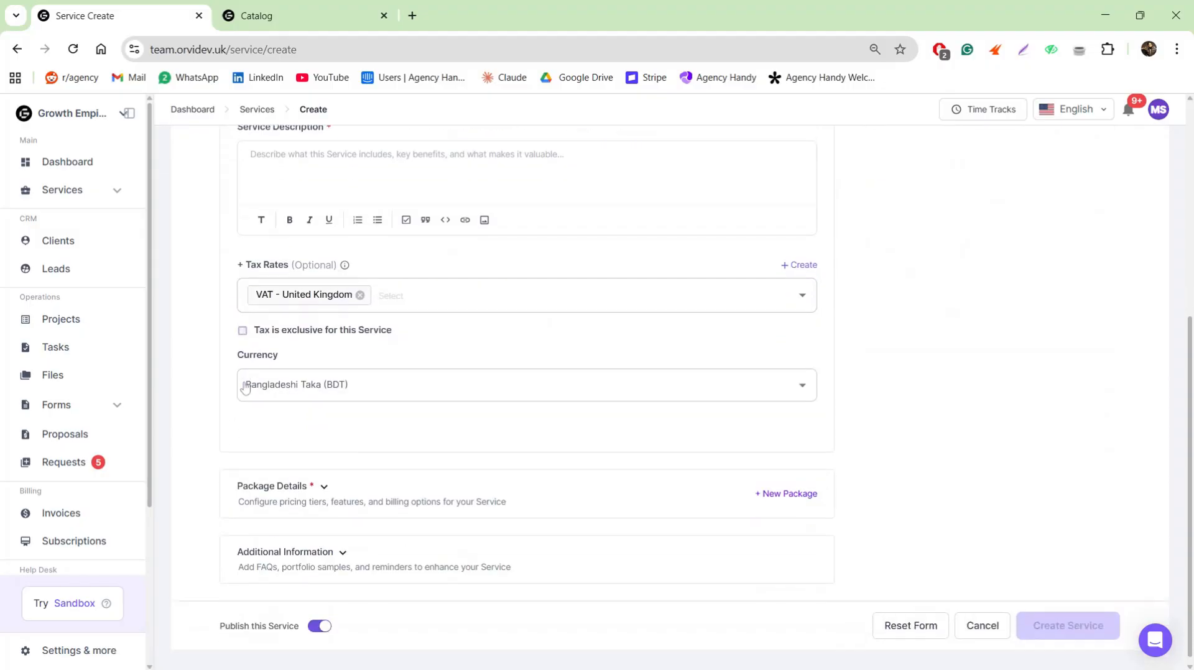
Examine the new package form's billing and extra options, then view the service's Additional Information section
click(337, 481)
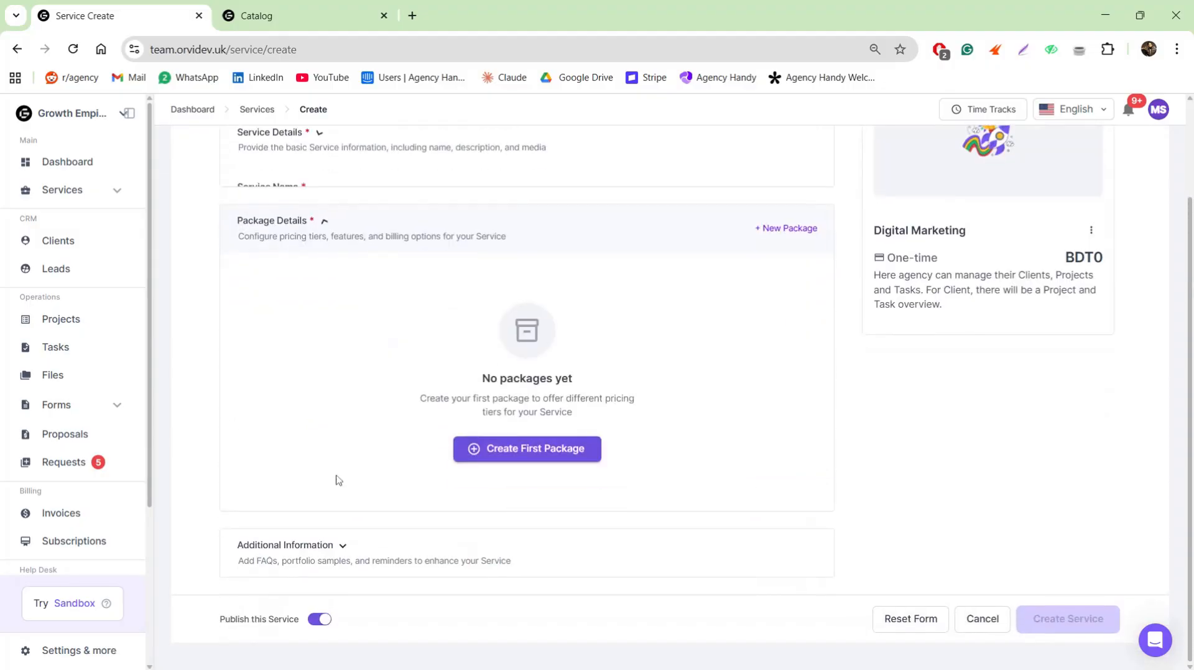
click(512, 457)
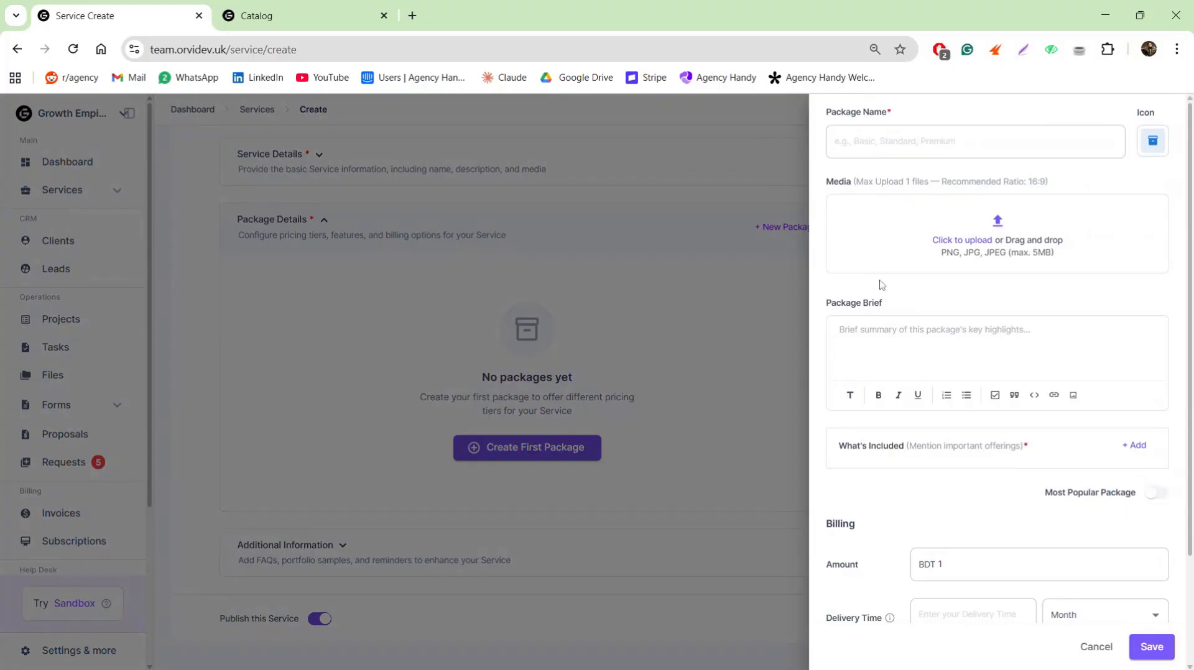
scroll(890, 280, down, 3)
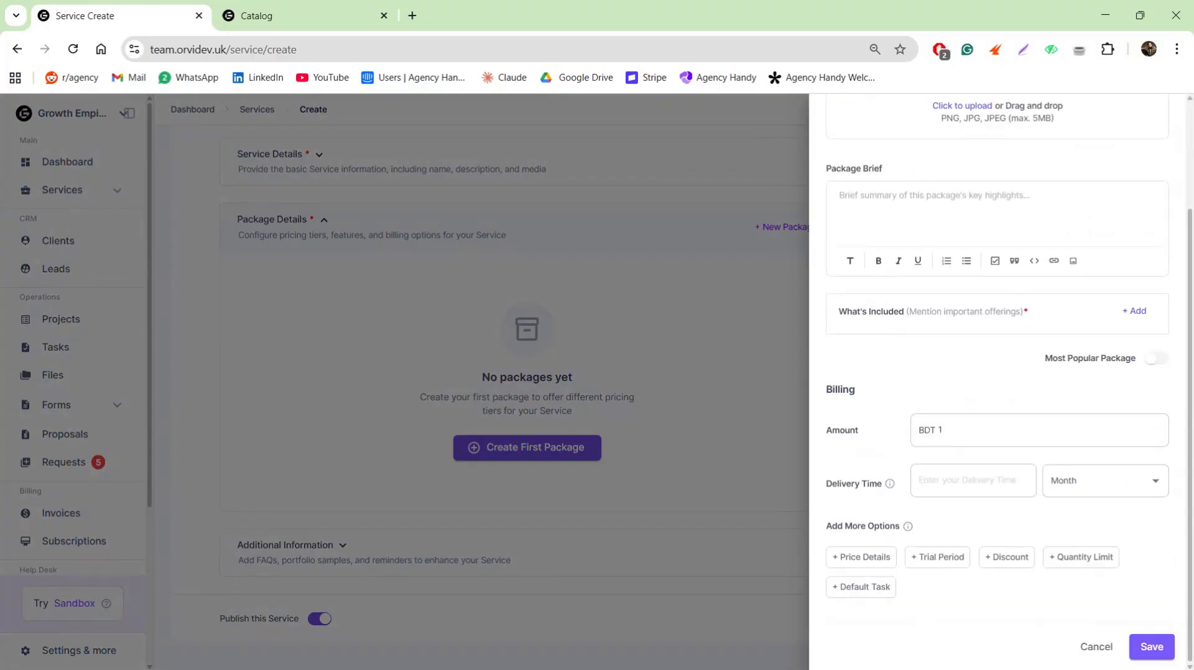
click(490, 522)
click(342, 545)
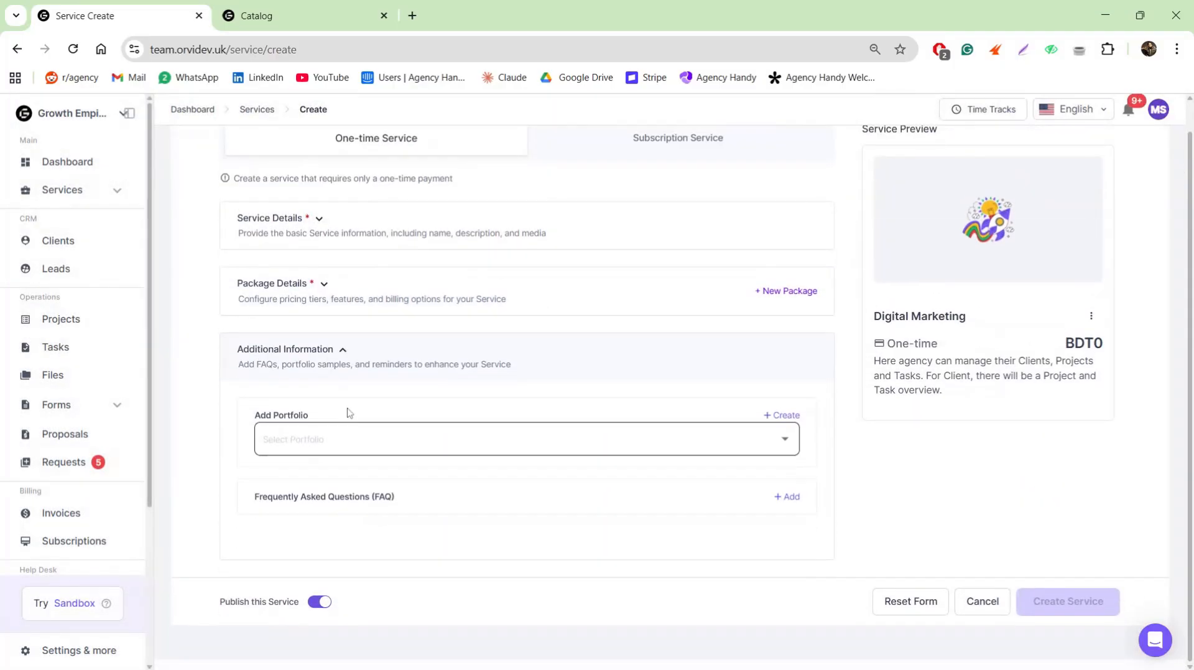
scroll(403, 461, up, 1)
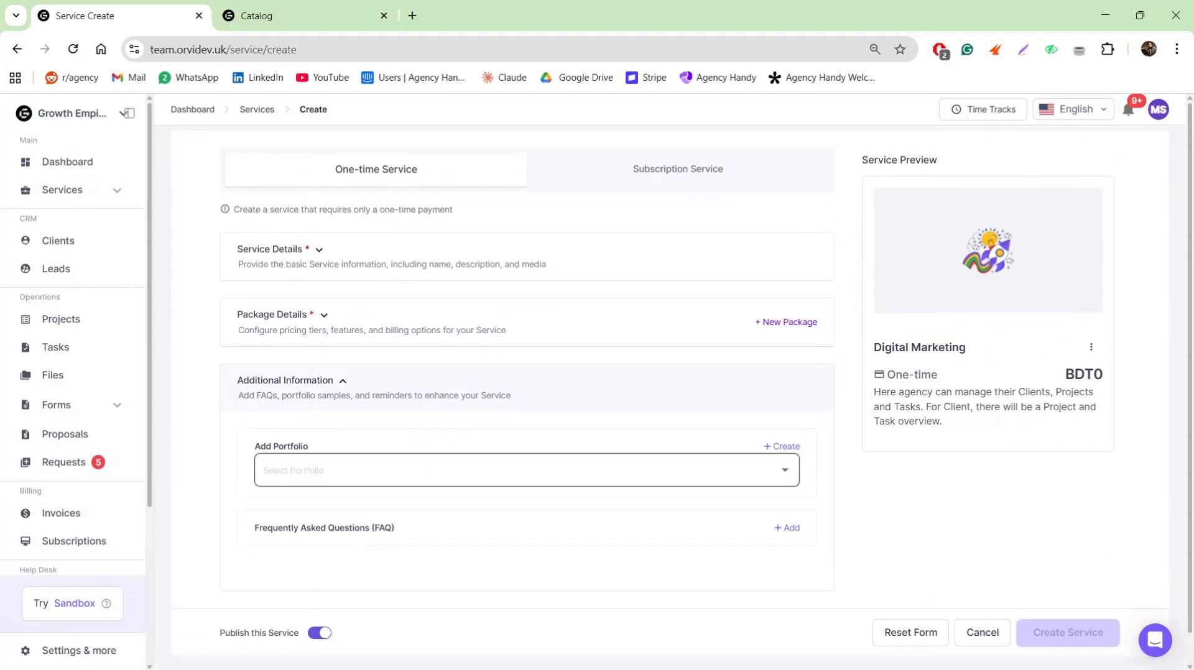
Examine the Subscription Service details, including the After Every Billing Cycle options, then return to the Services list
click(635, 165)
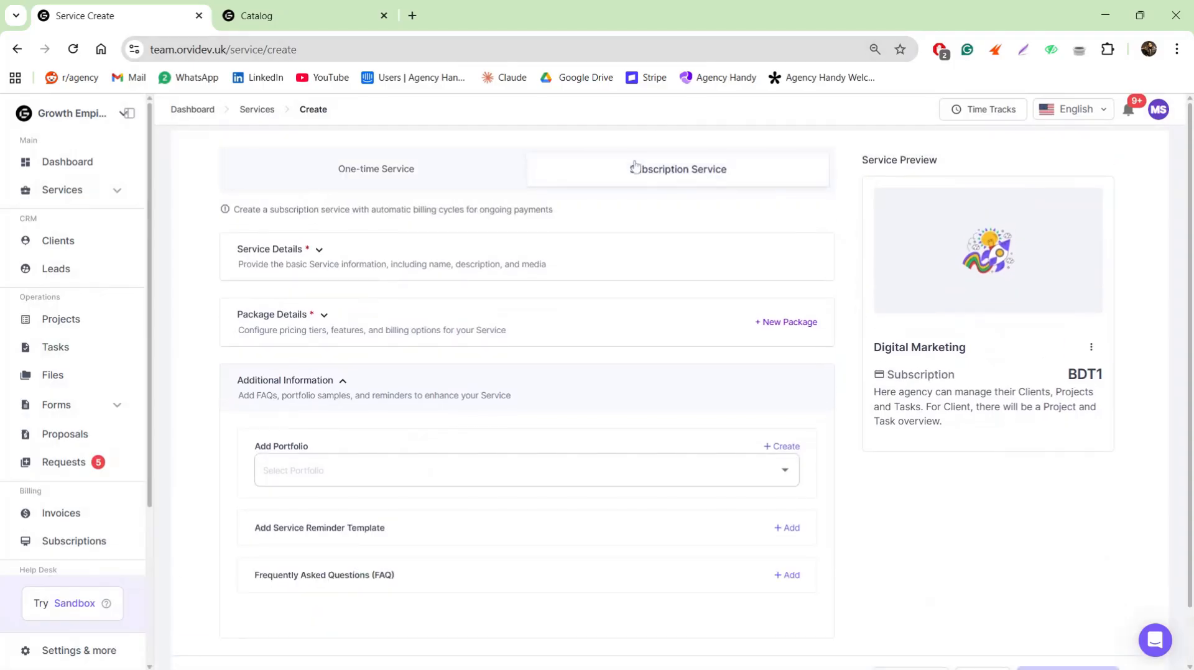
click(334, 260)
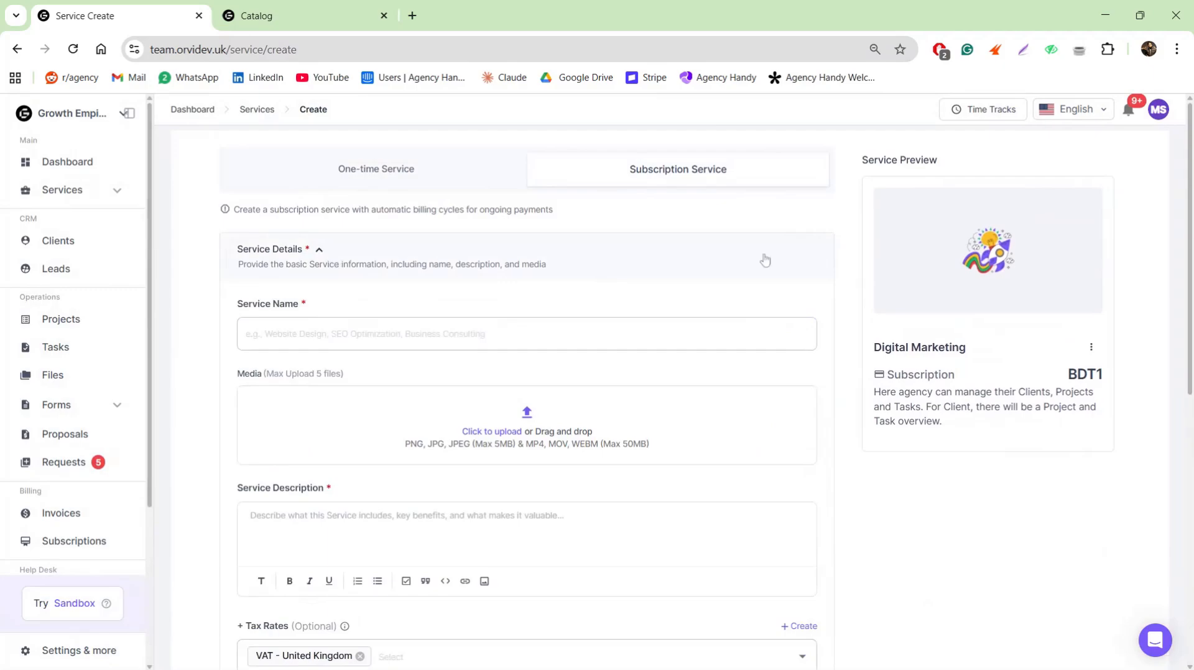
scroll(672, 322, down, 5)
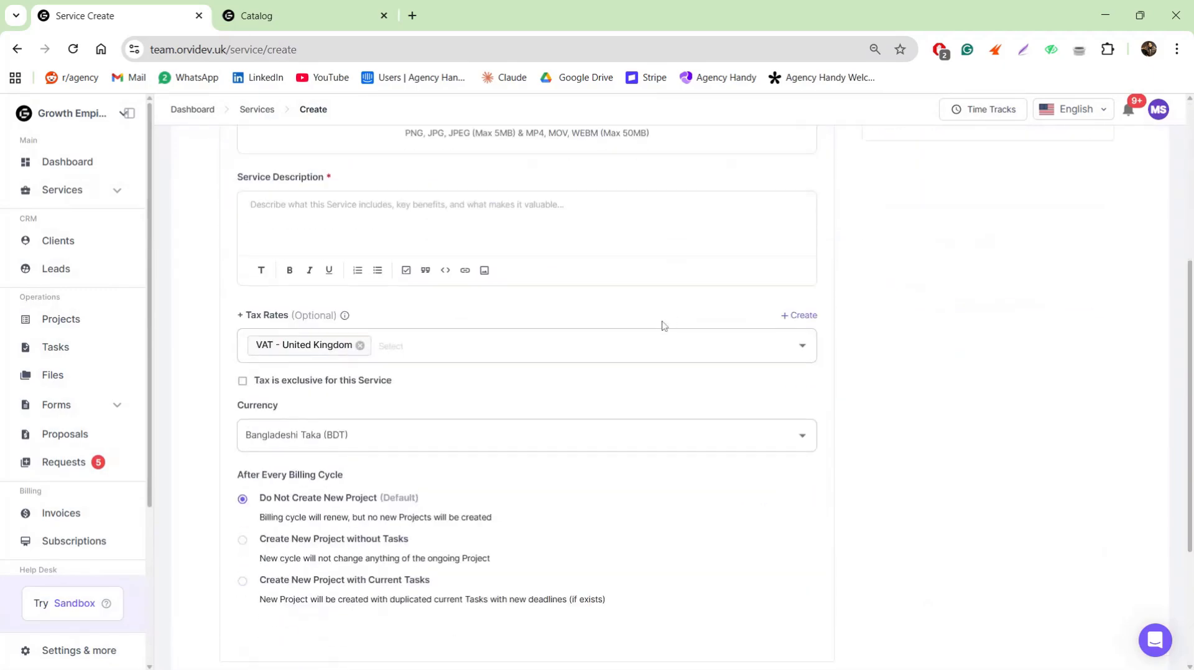
scroll(647, 385, down, 2)
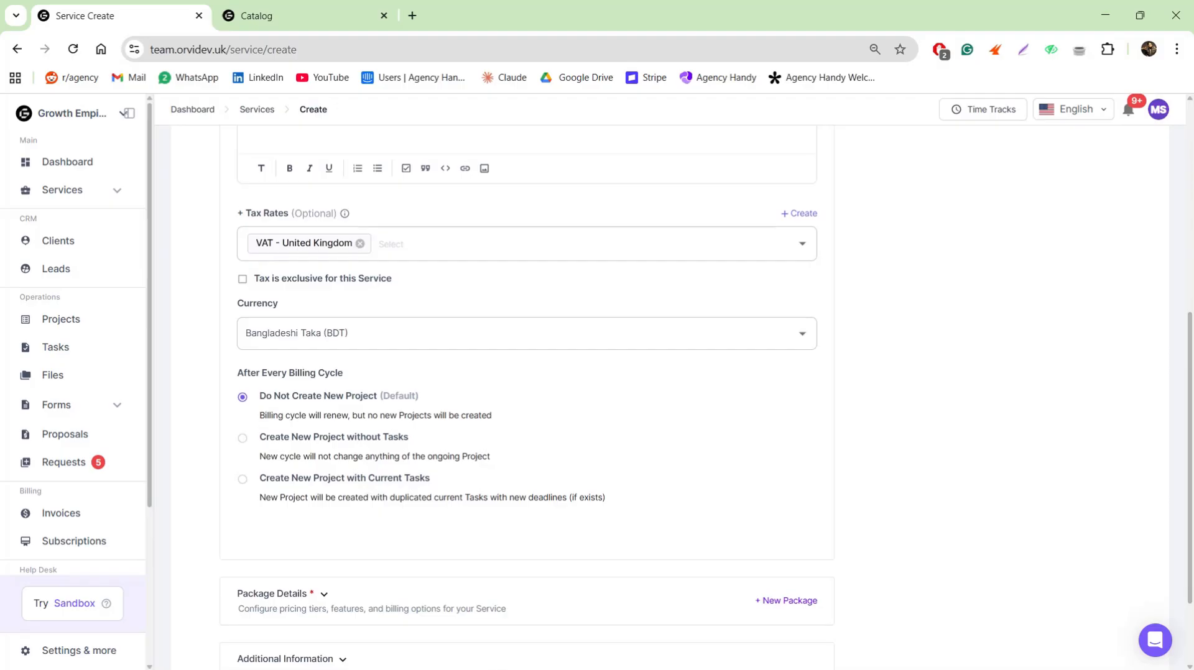
scroll(358, 364, up, 7)
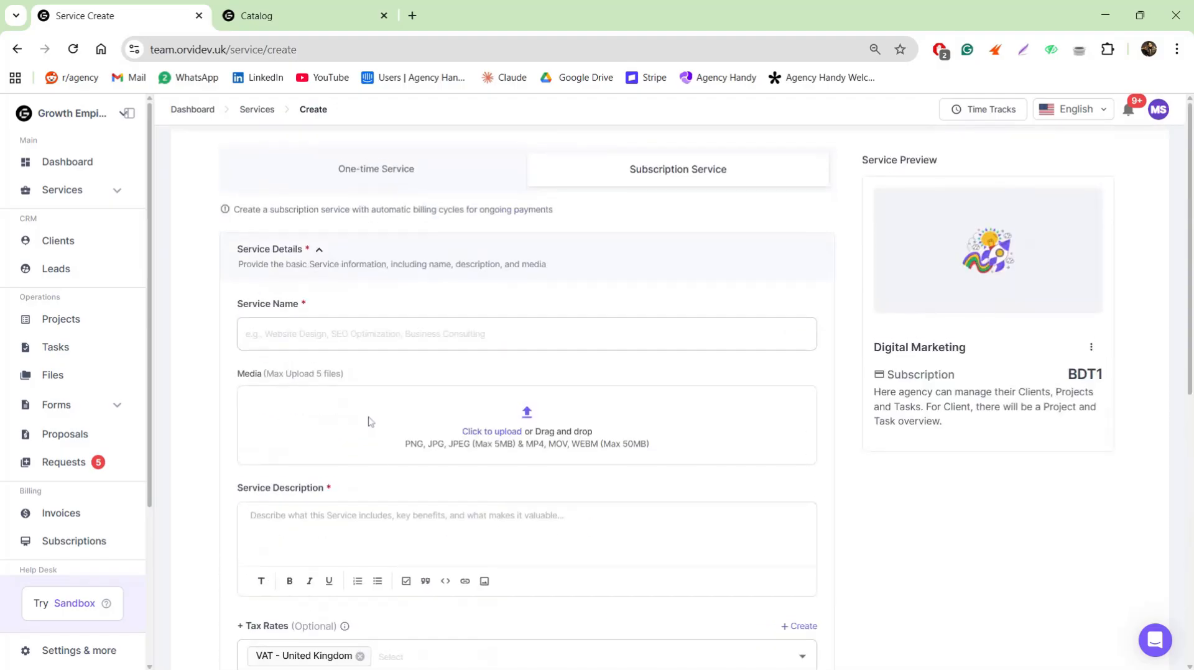
click(263, 110)
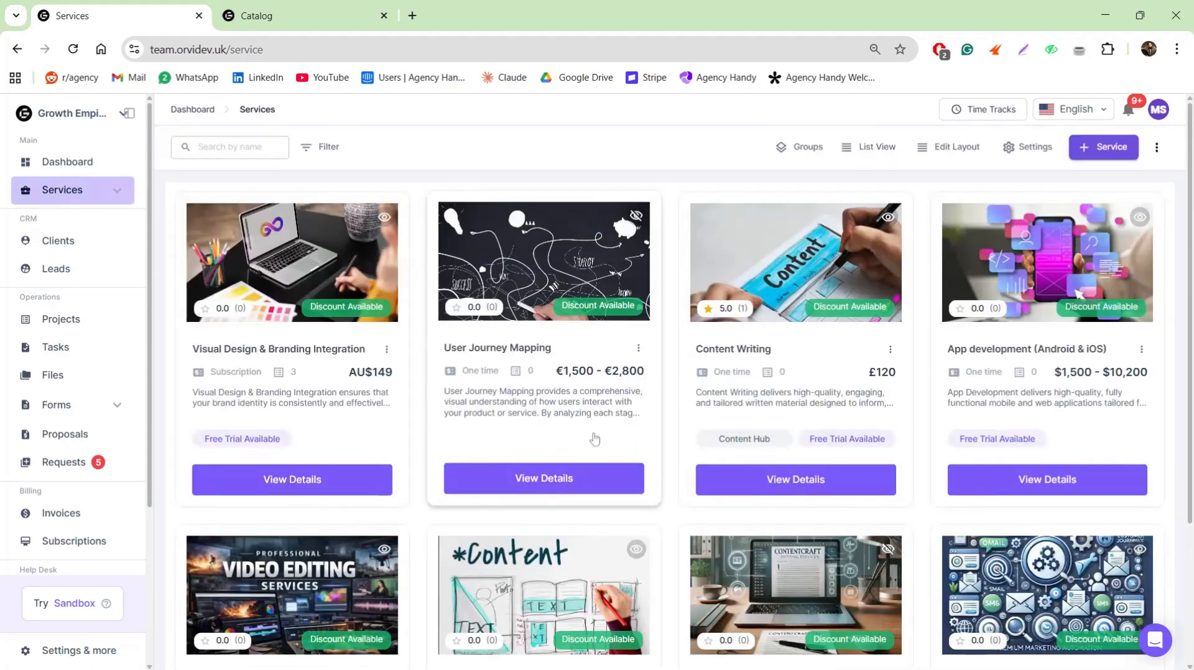
Review the User Journey Mapping service's packages, description and portfolio, then return to the Services list
click(551, 398)
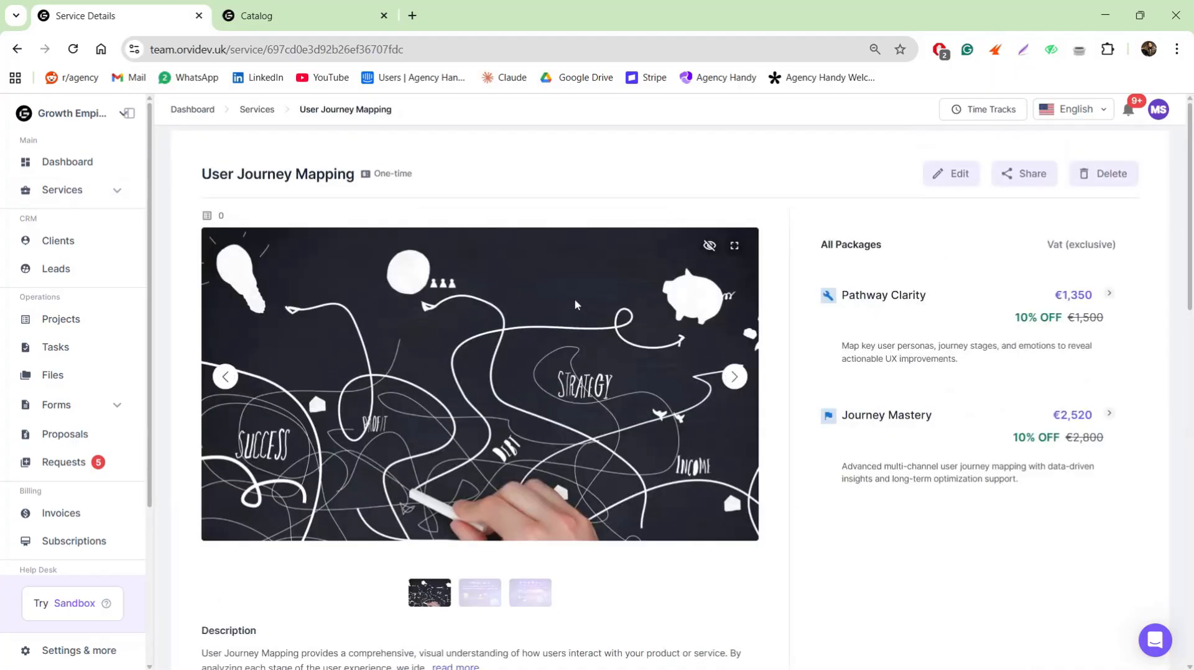
scroll(576, 305, down, 6)
scroll(572, 305, up, 6)
scroll(652, 457, down, 6)
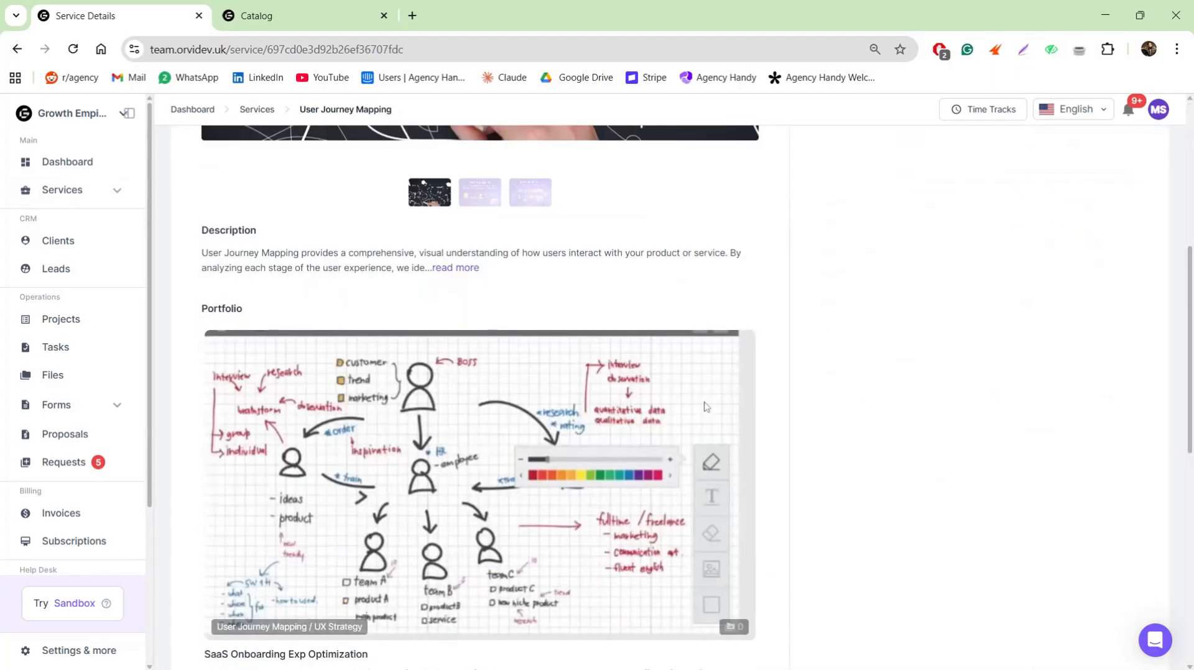
scroll(706, 408, down, 8)
scroll(274, 523, up, 9)
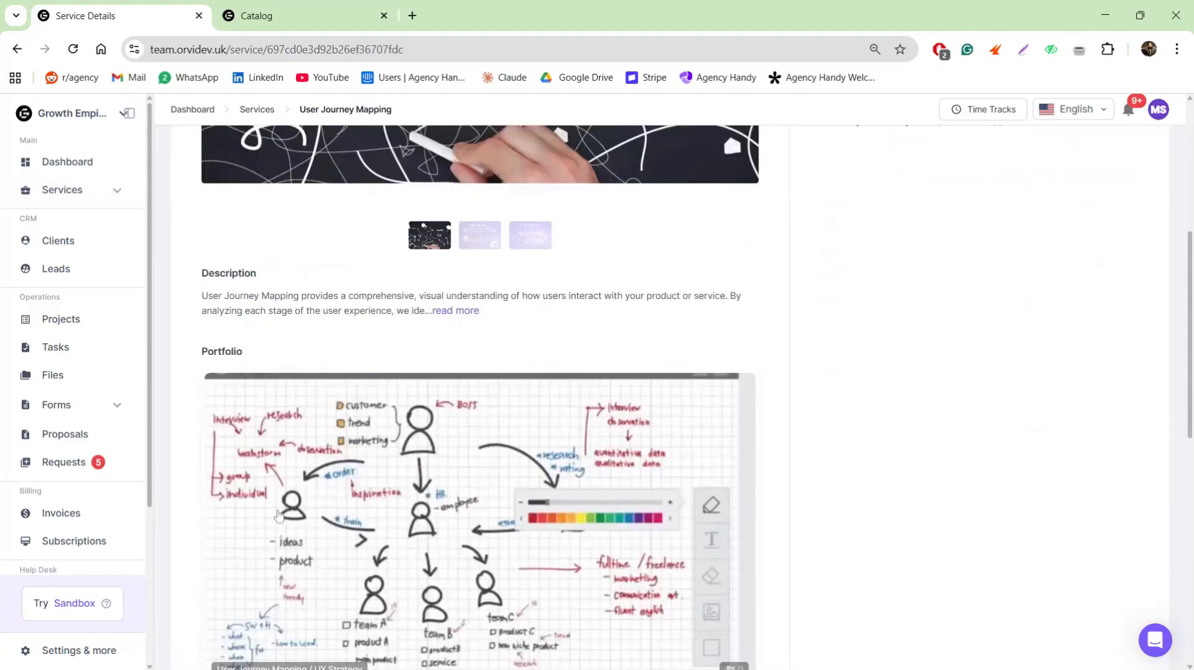
scroll(278, 515, up, 5)
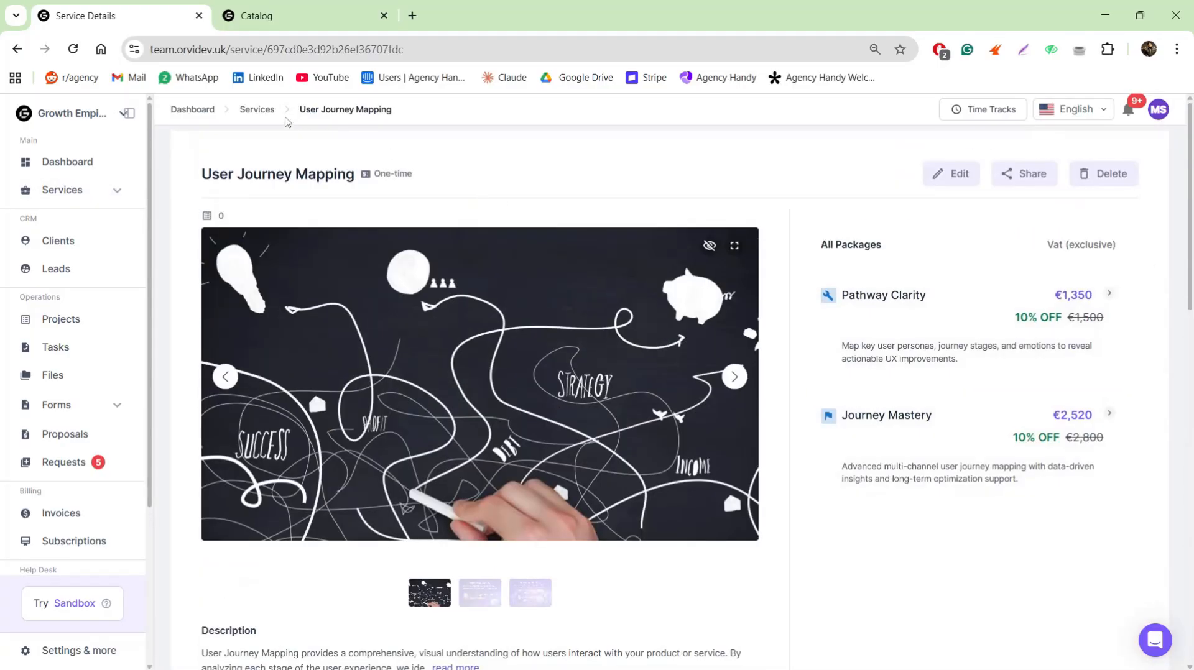
click(259, 110)
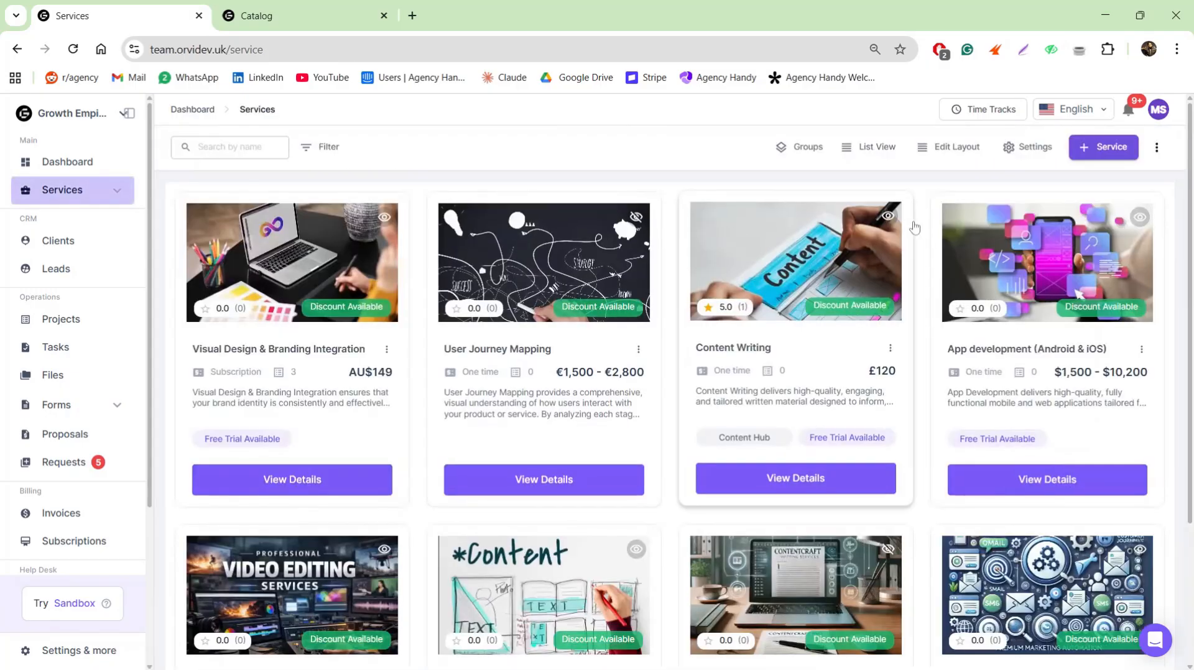
Review the service configuration's Restrictions and Redirections settings, then return to the Services list
click(1004, 149)
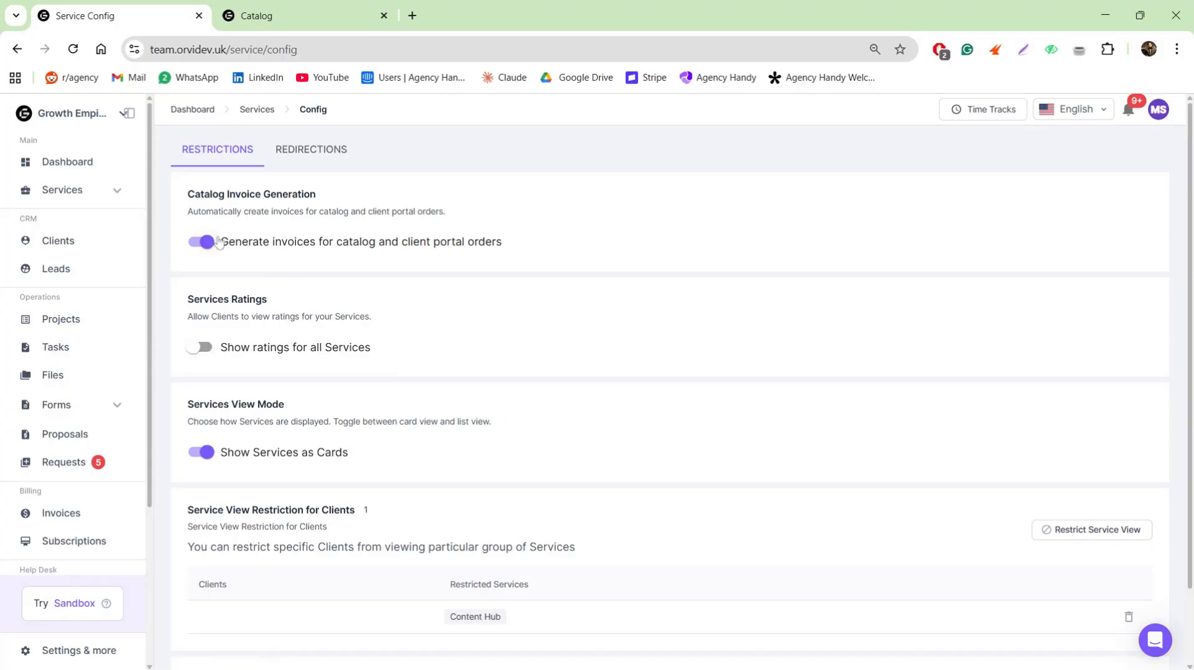
click(304, 153)
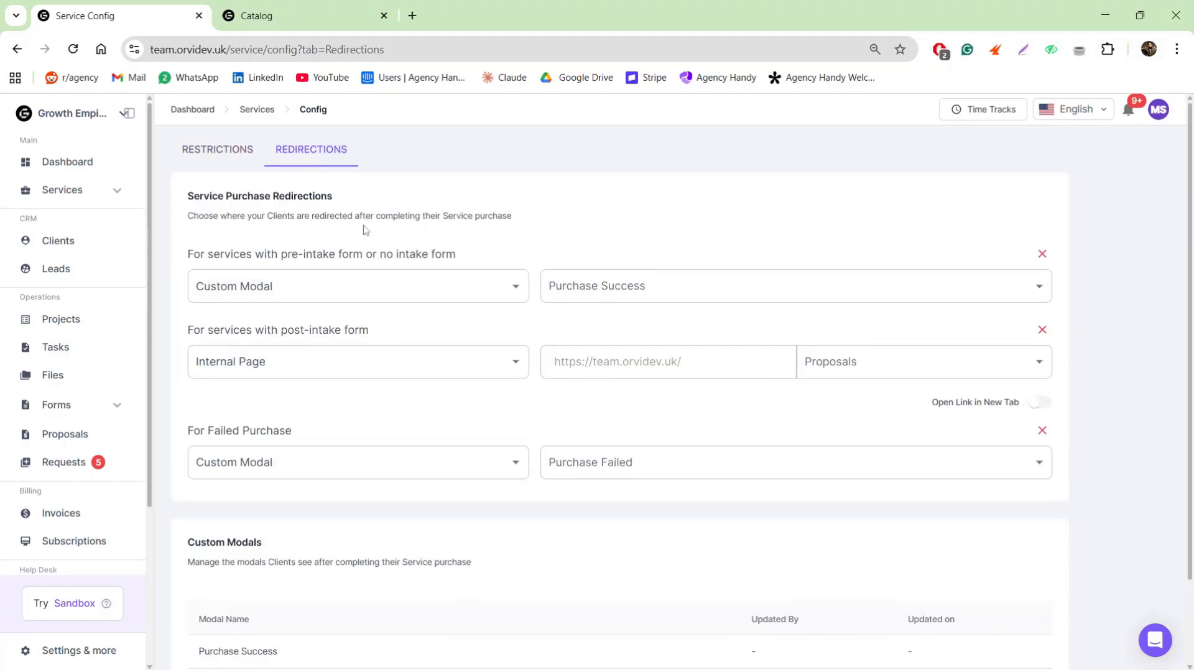
click(317, 5)
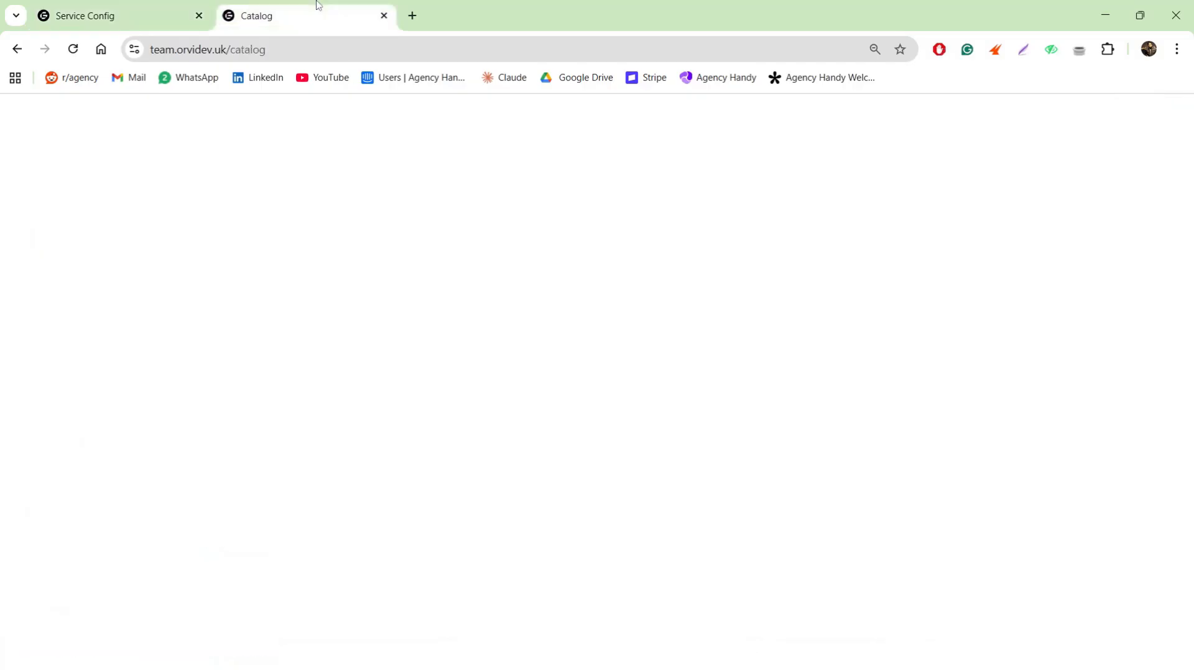
click(92, 5)
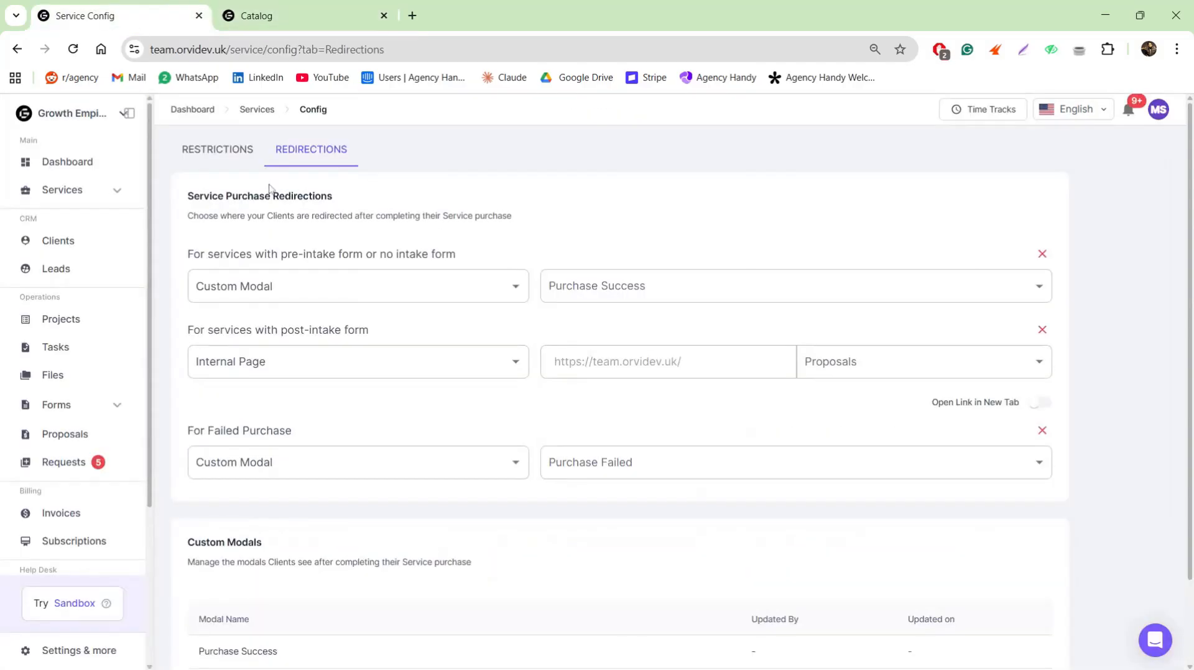
click(270, 112)
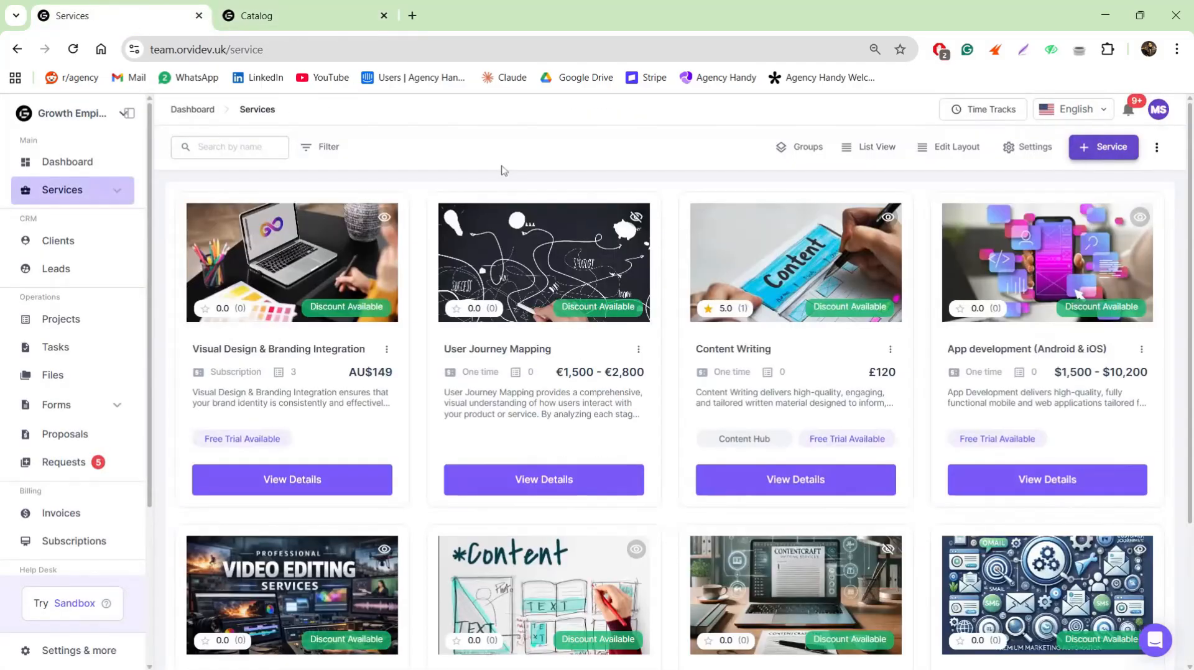
Check the sharing options for the Services list and switch to the public Catalog page
click(1156, 149)
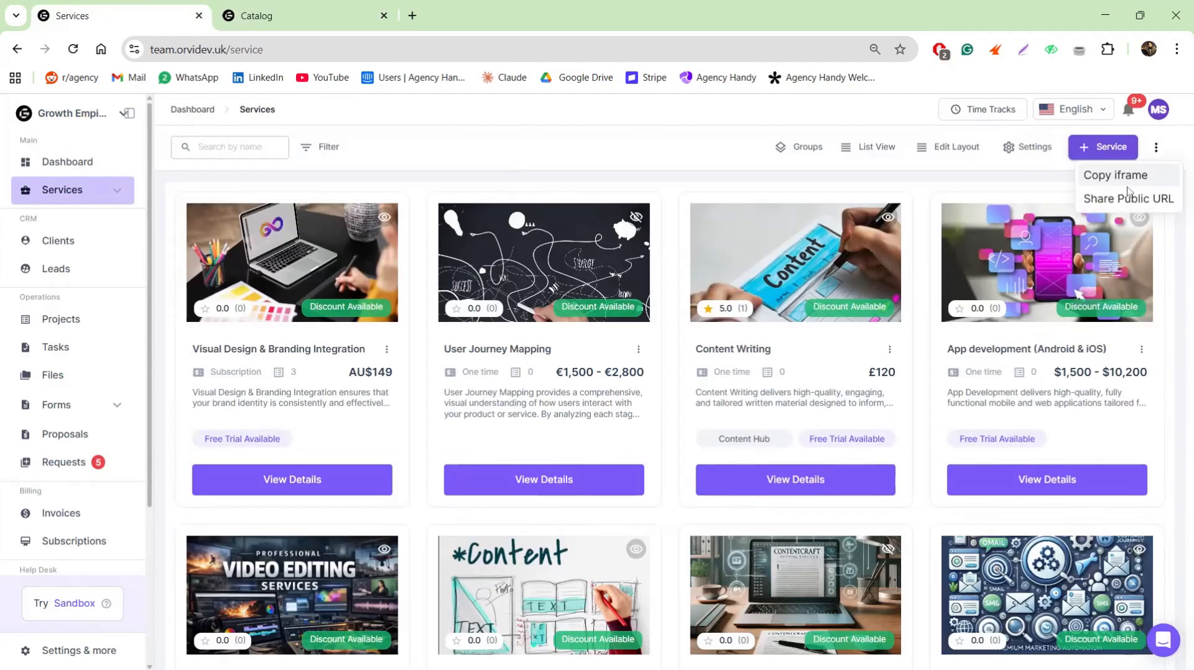
click(277, 6)
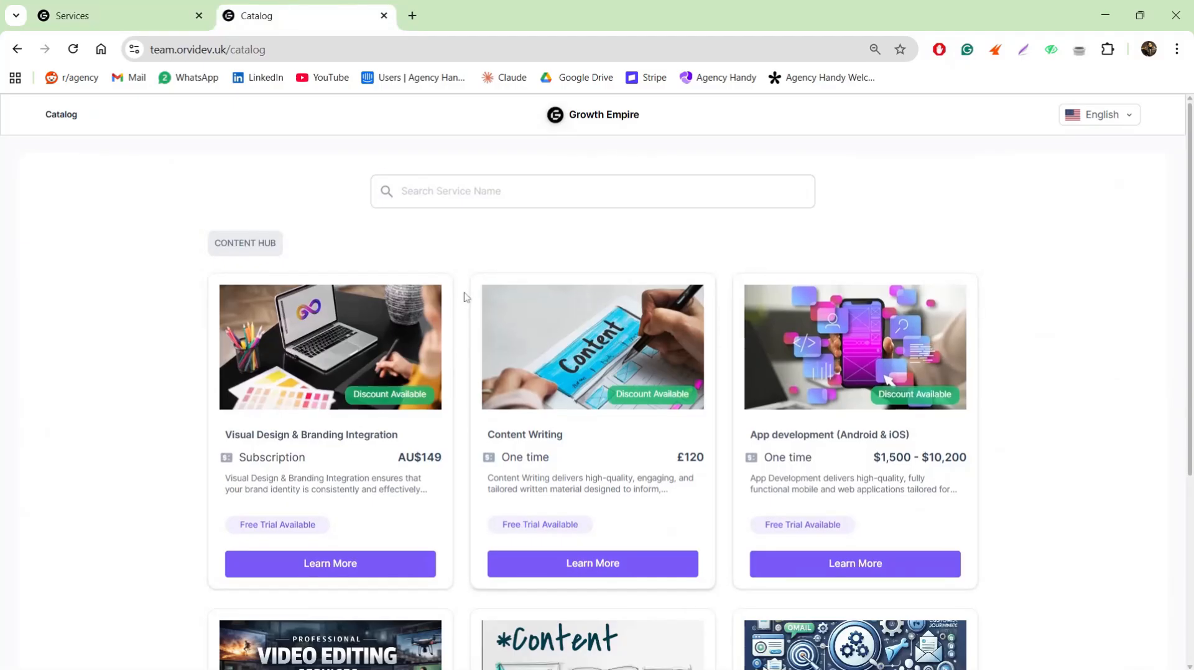
Review the ContentFlow Studio service's description, packages, FAQ and portfolio from the public catalog, then close its details
scroll(465, 294, down, 3)
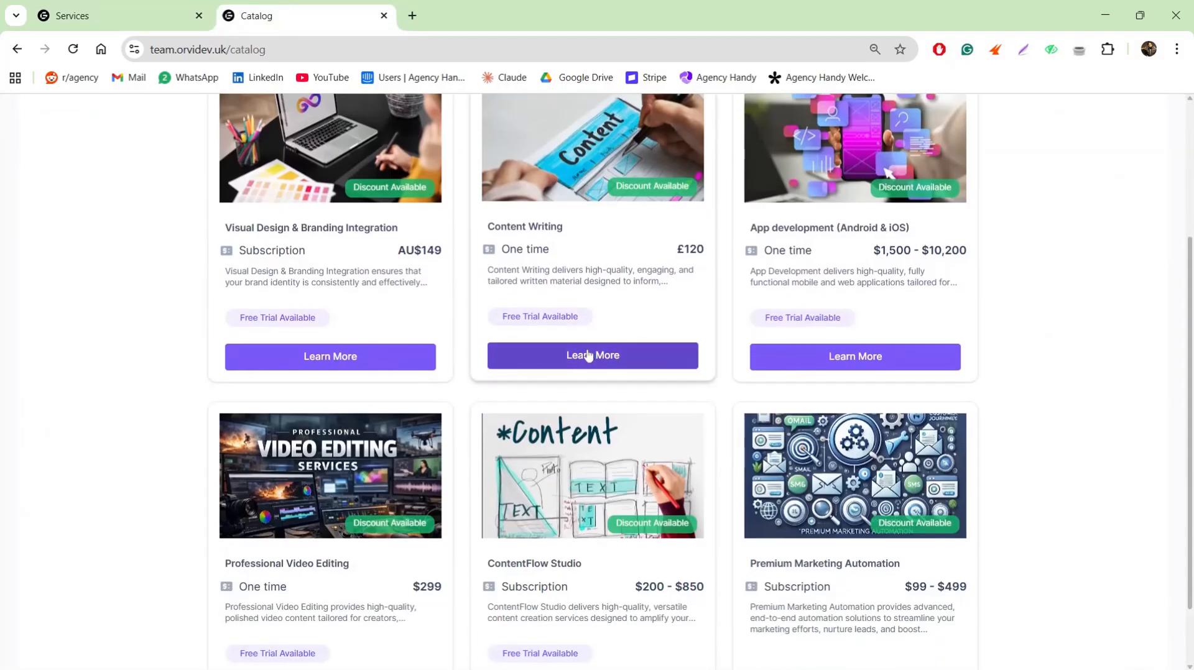
scroll(587, 355, down, 1)
click(624, 607)
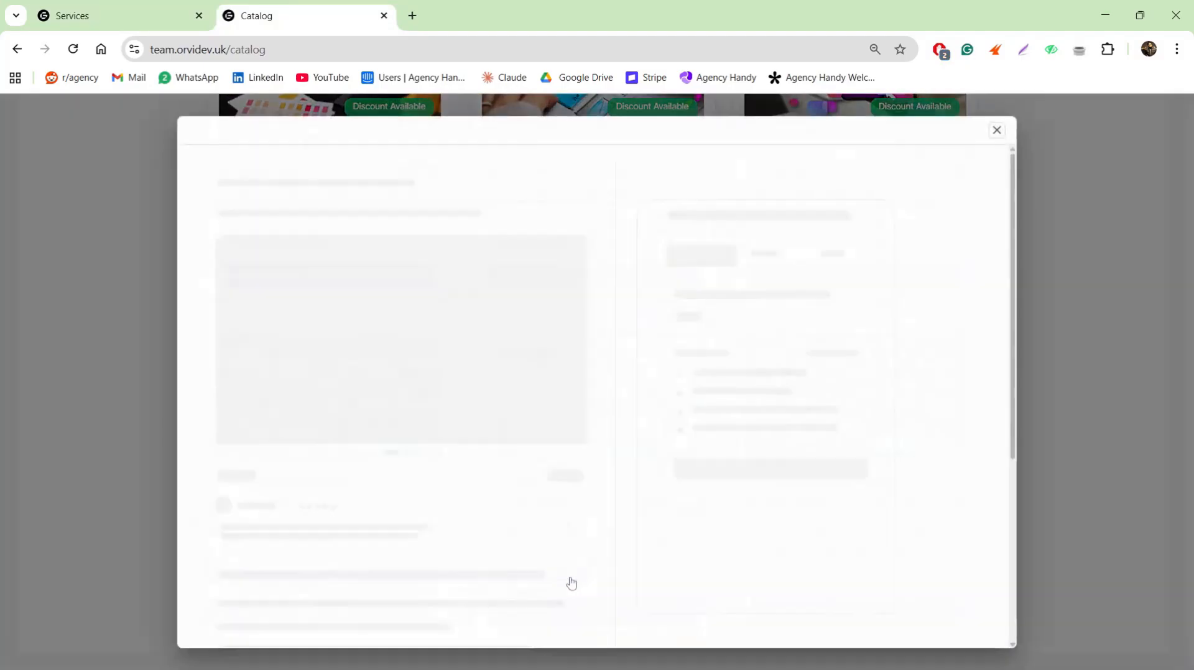
scroll(842, 378, down, 8)
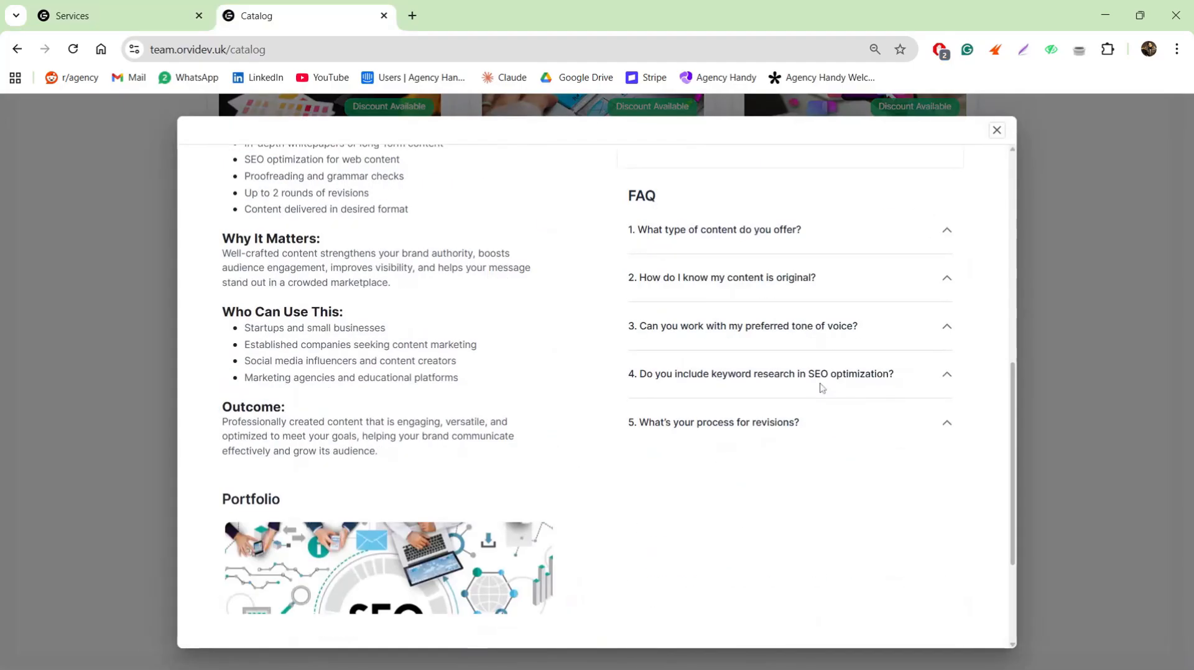
scroll(820, 390, up, 6)
click(871, 249)
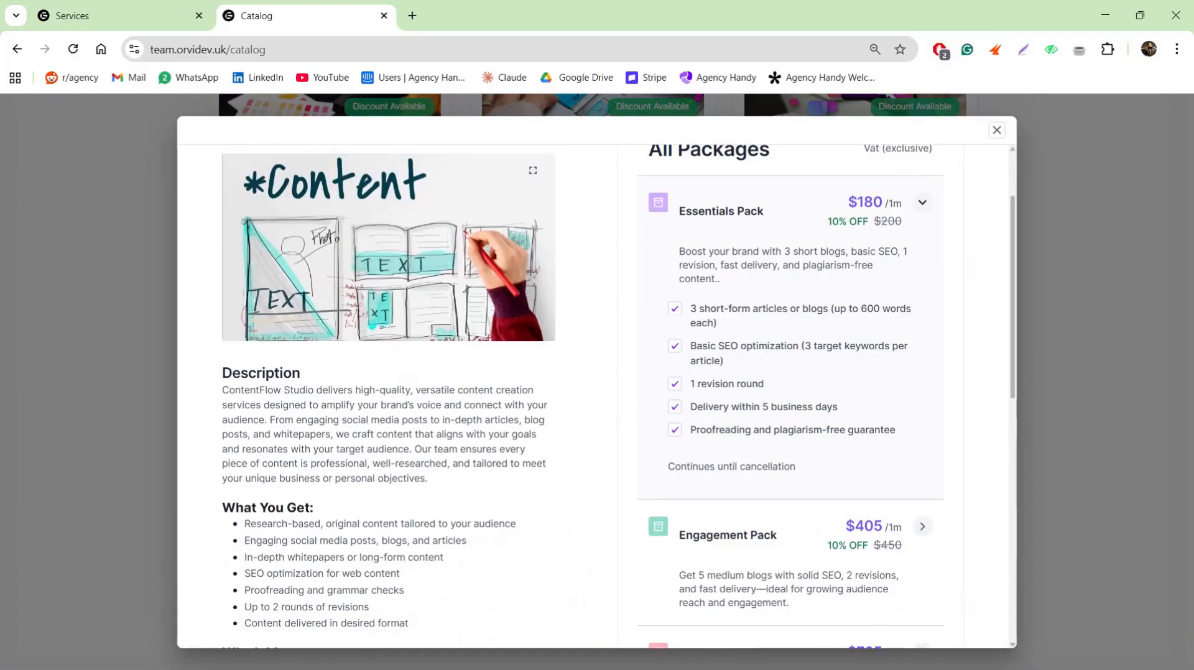
scroll(685, 560, down, 10)
scroll(685, 559, up, 9)
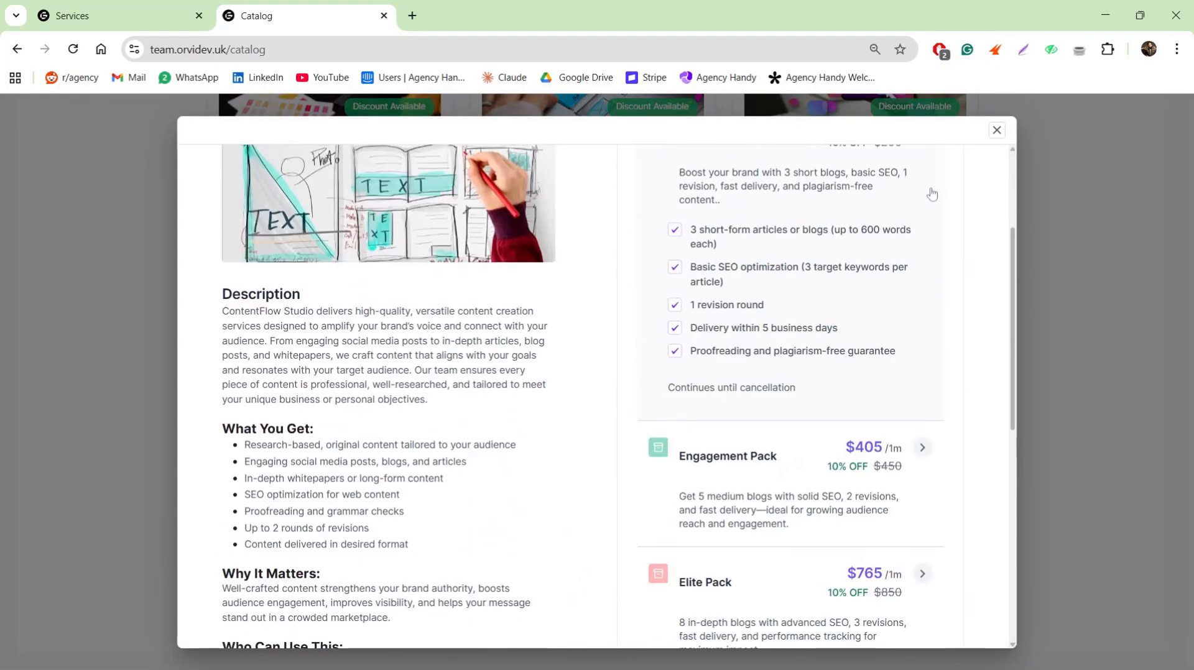
click(997, 130)
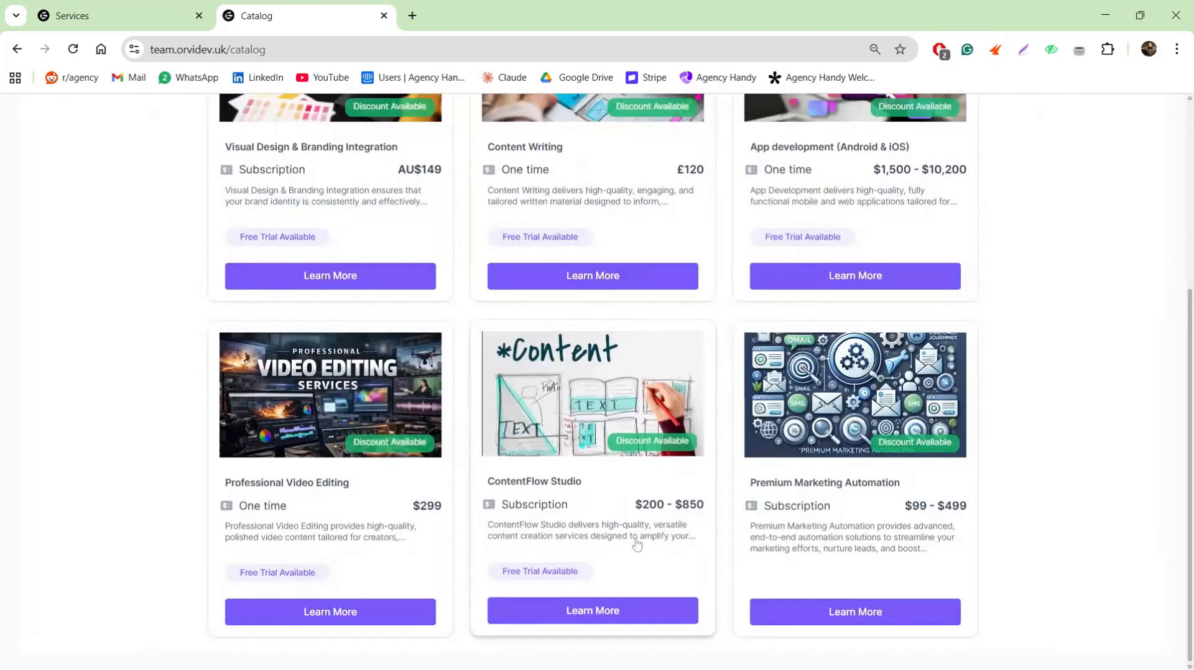
Open the ContentFlow Studio checkout, start purchasing its Essentials Pack, and review the Client Information form and Project Summary
click(599, 612)
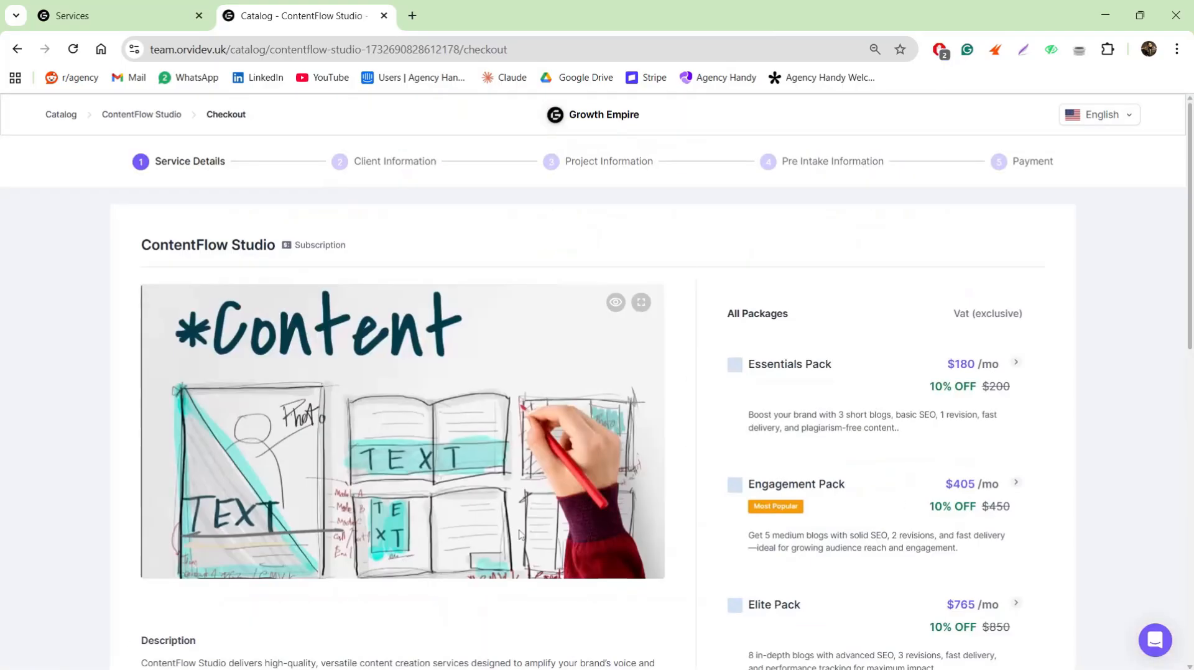
scroll(521, 535, down, 6)
scroll(521, 535, up, 6)
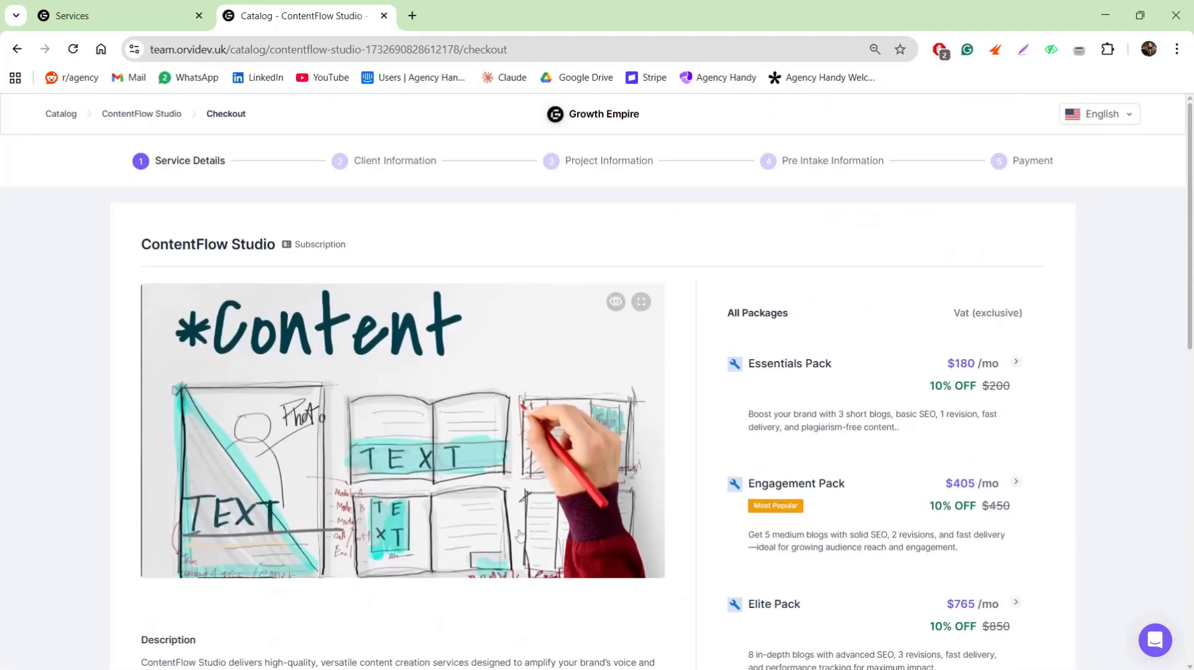
click(841, 368)
scroll(846, 445, down, 5)
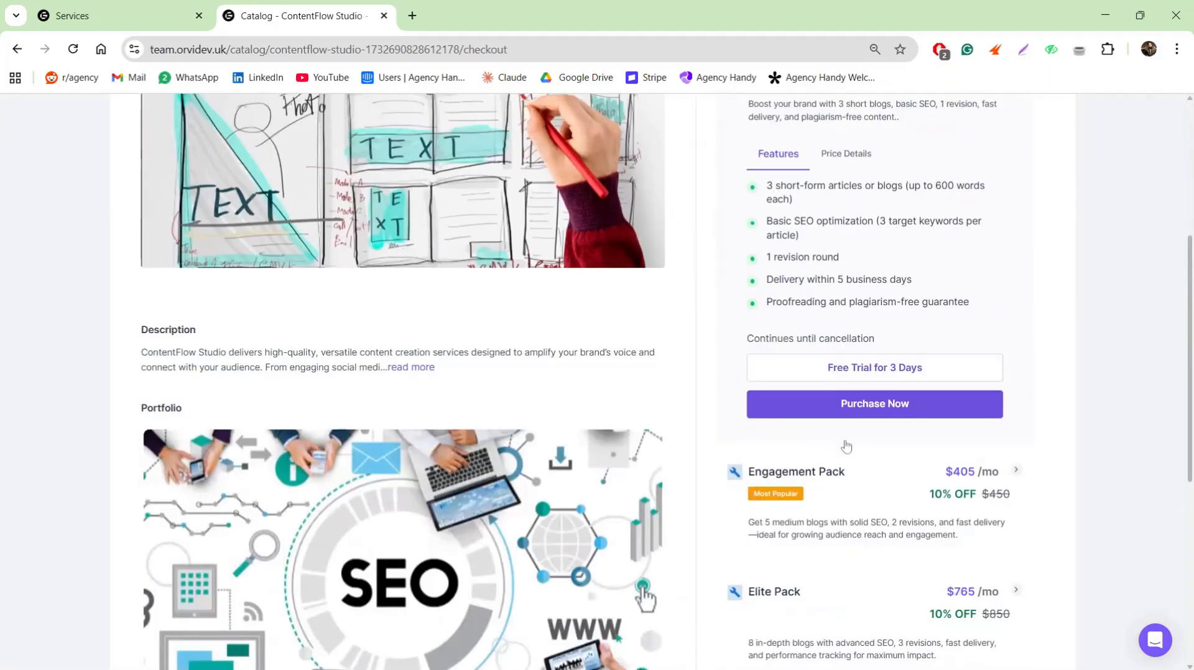
click(852, 403)
scroll(955, 444, down, 2)
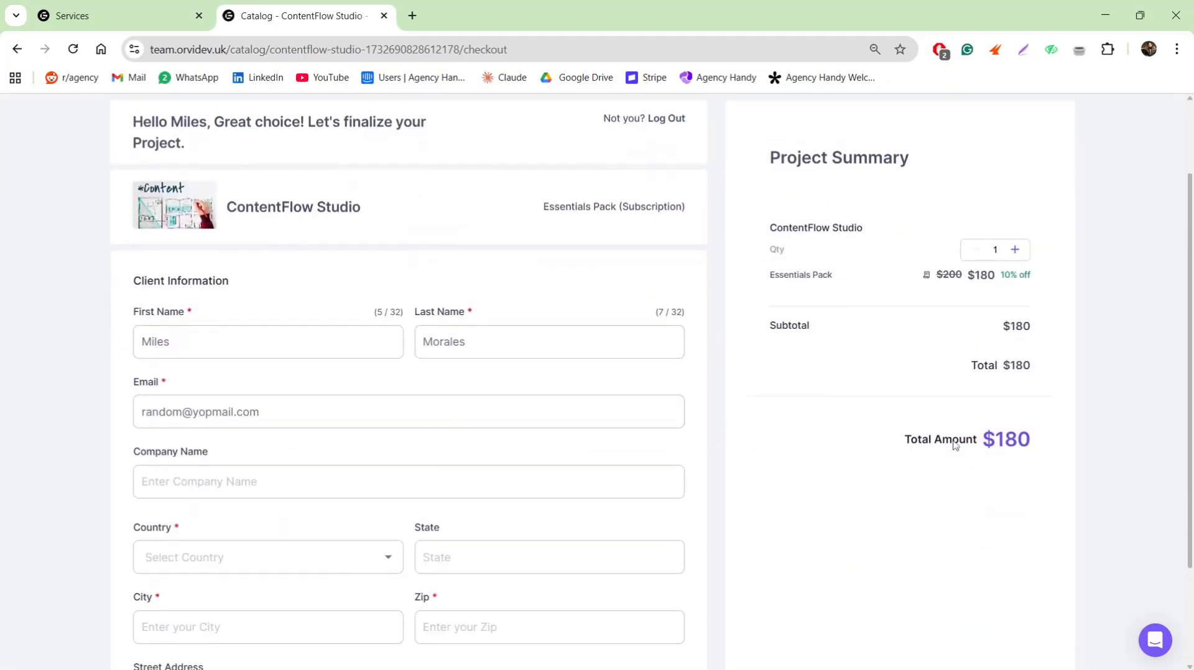
scroll(728, 471, up, 2)
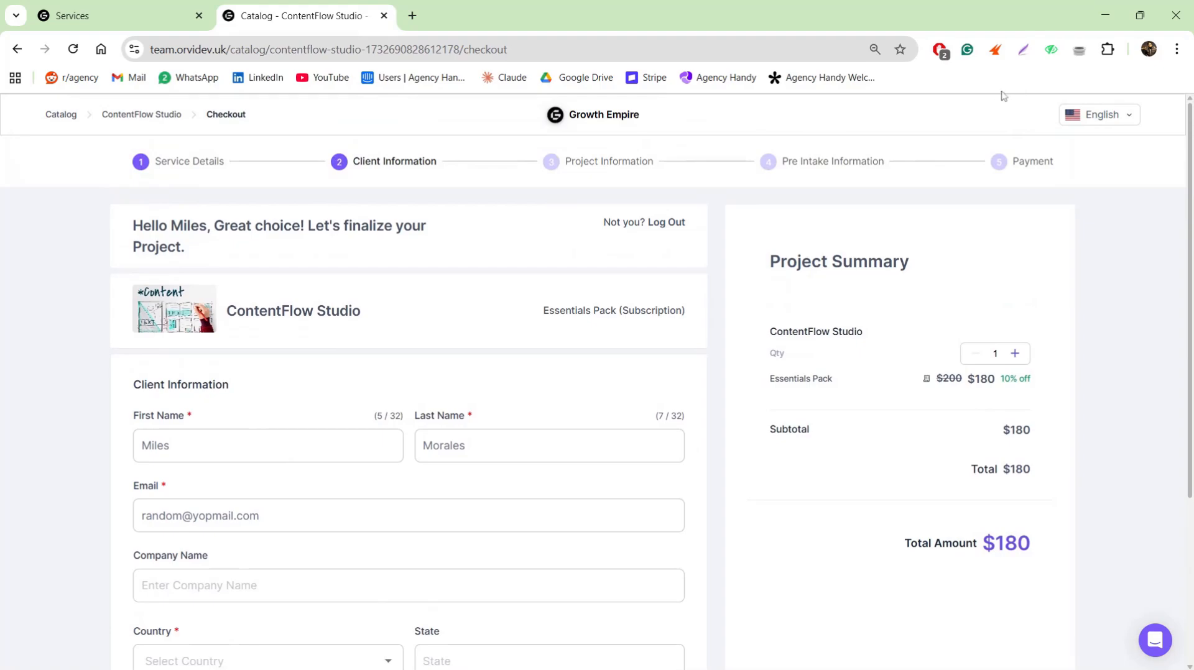
Switch back to the agency workspace, review the Create Client form's fields and invitation option, and return to the Clients list
click(157, 7)
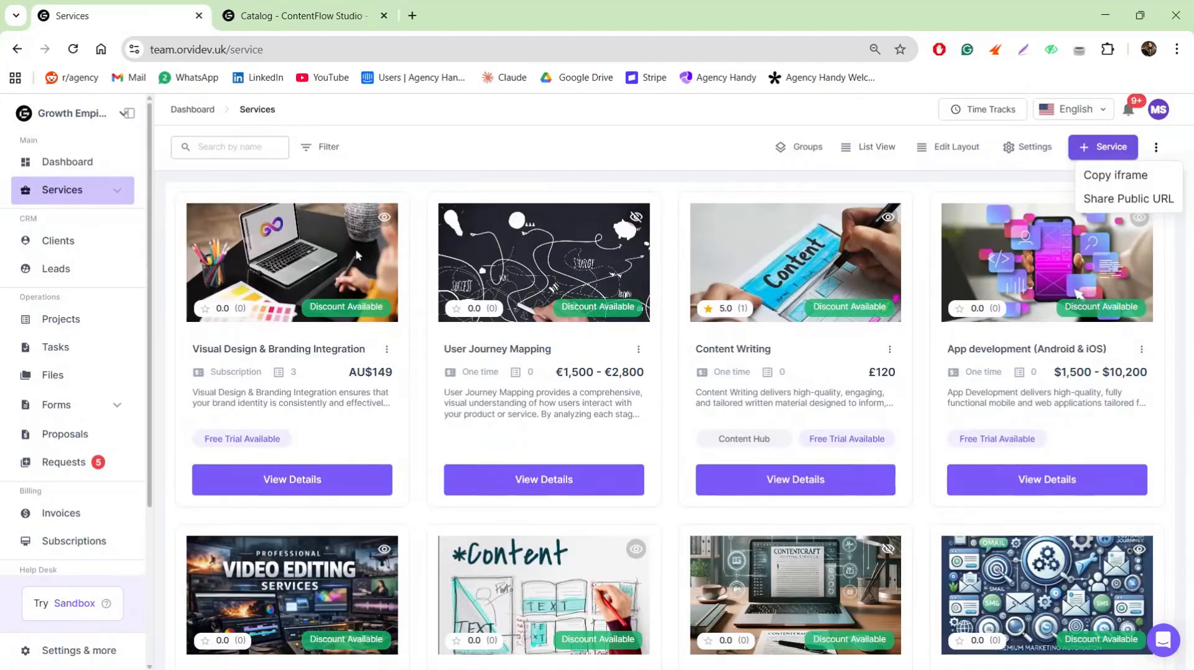
click(119, 241)
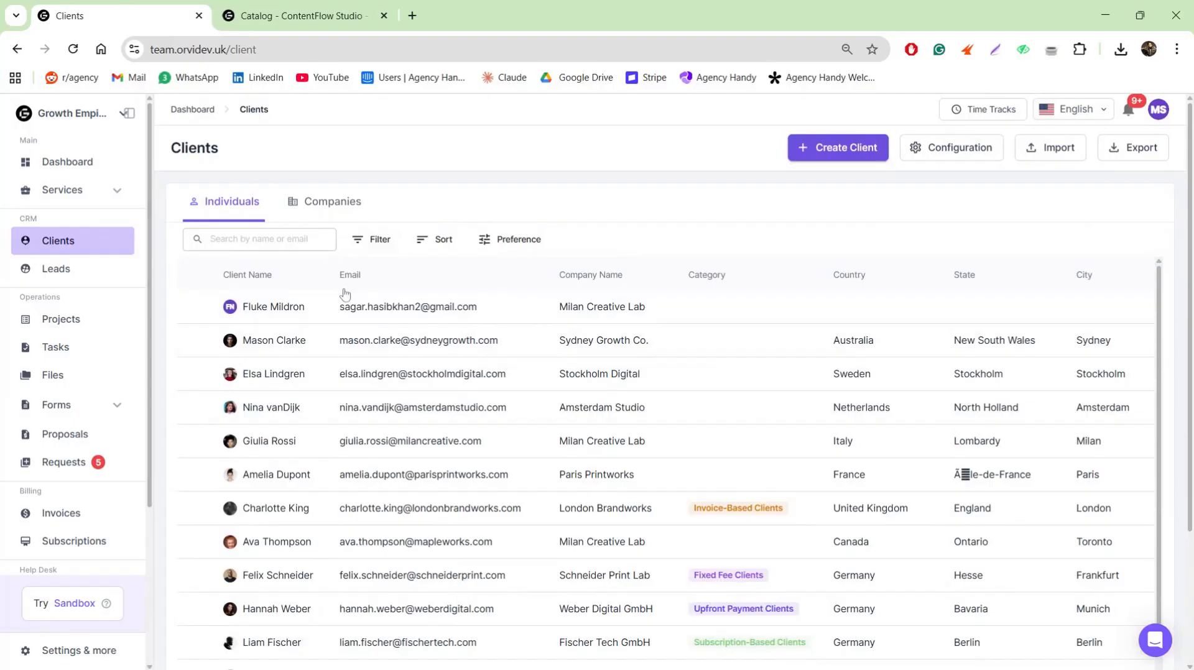
click(833, 148)
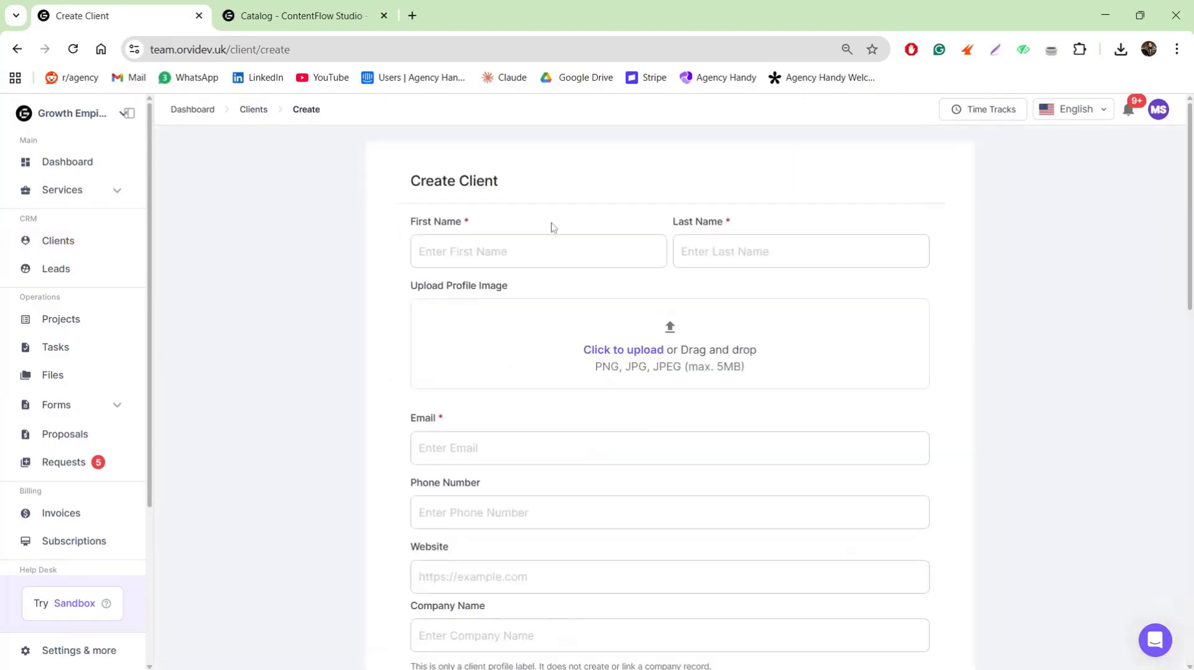
scroll(601, 278, down, 1)
scroll(601, 278, down, 9)
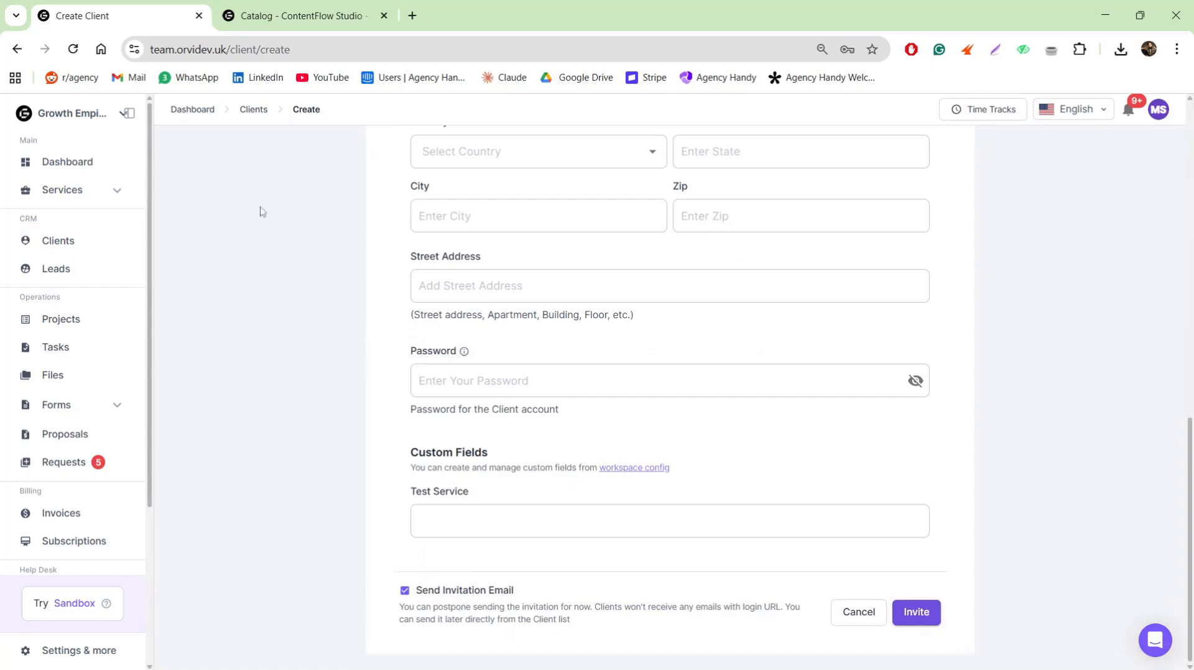
click(248, 110)
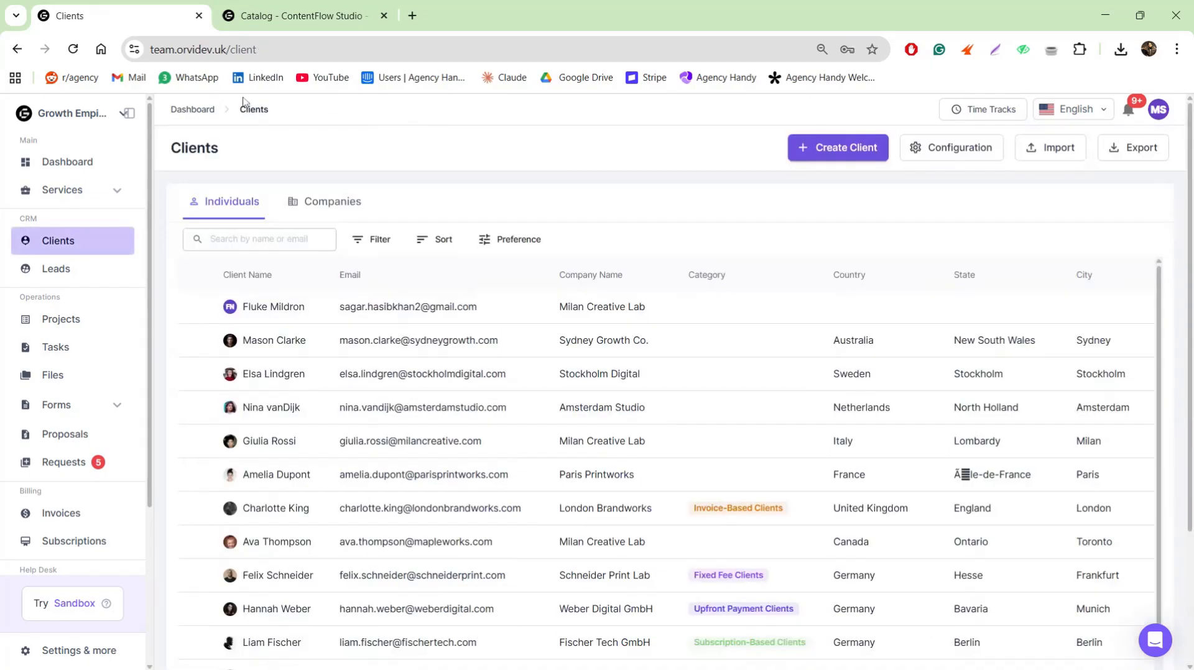
Review the Sydney Growth Co. client's profile and recent projects, then impersonate that client
click(274, 339)
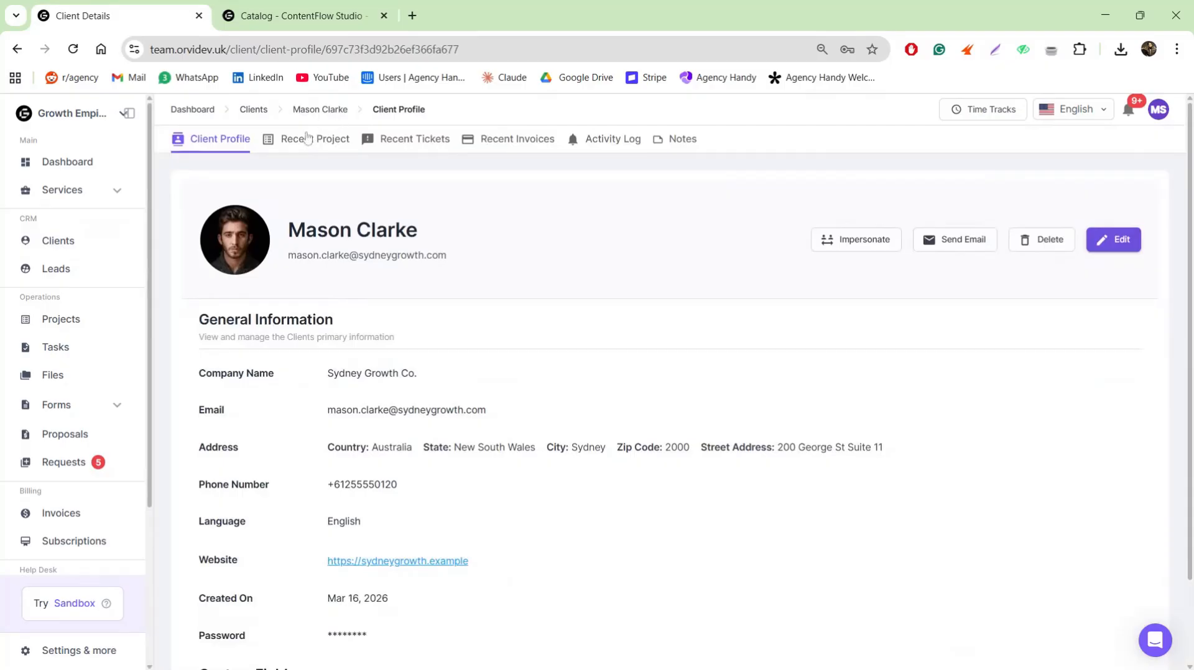
click(277, 145)
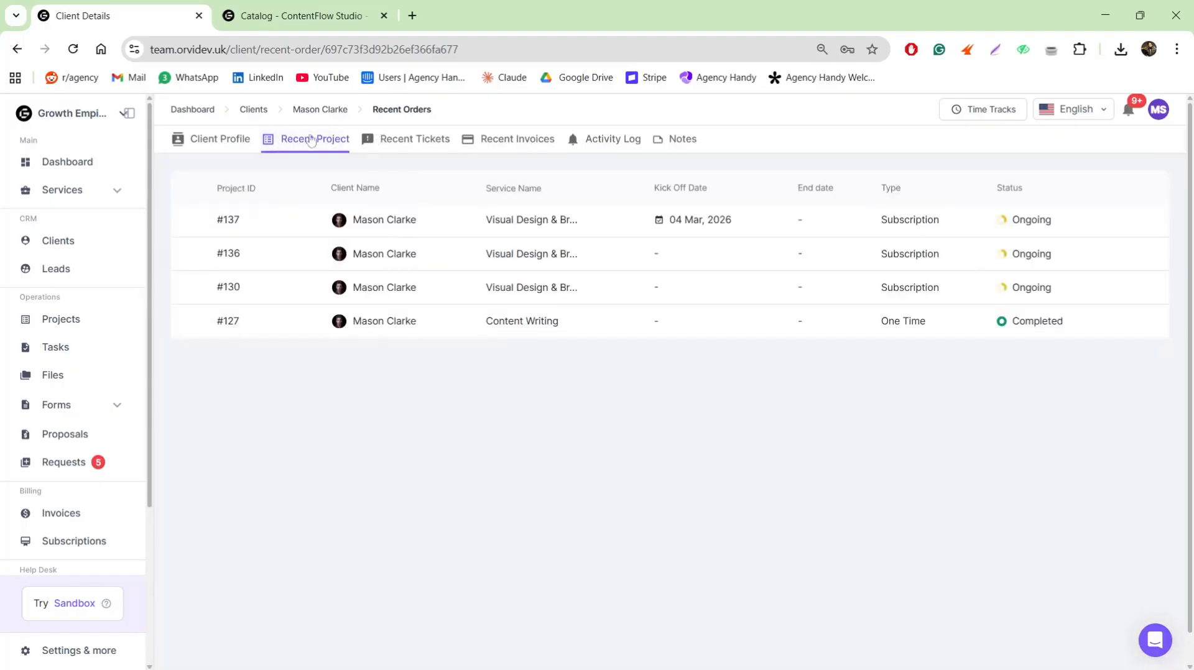
click(232, 140)
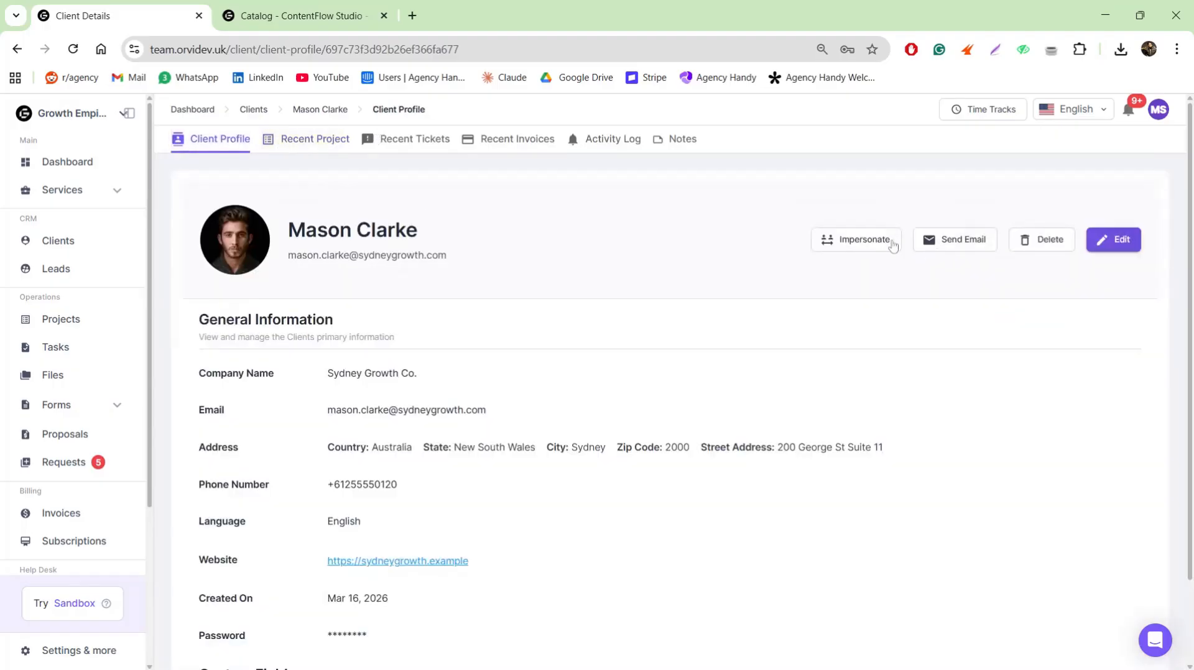
click(891, 242)
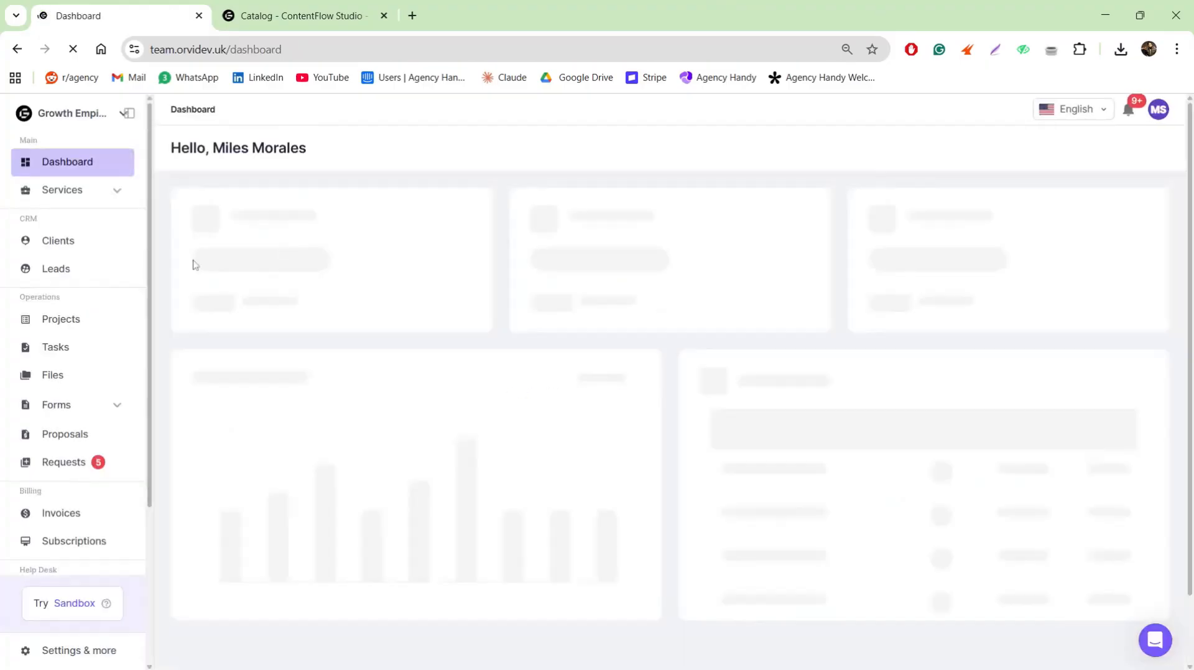
View the client companies and open the Milan Creative Lab profile with its member list
click(62, 247)
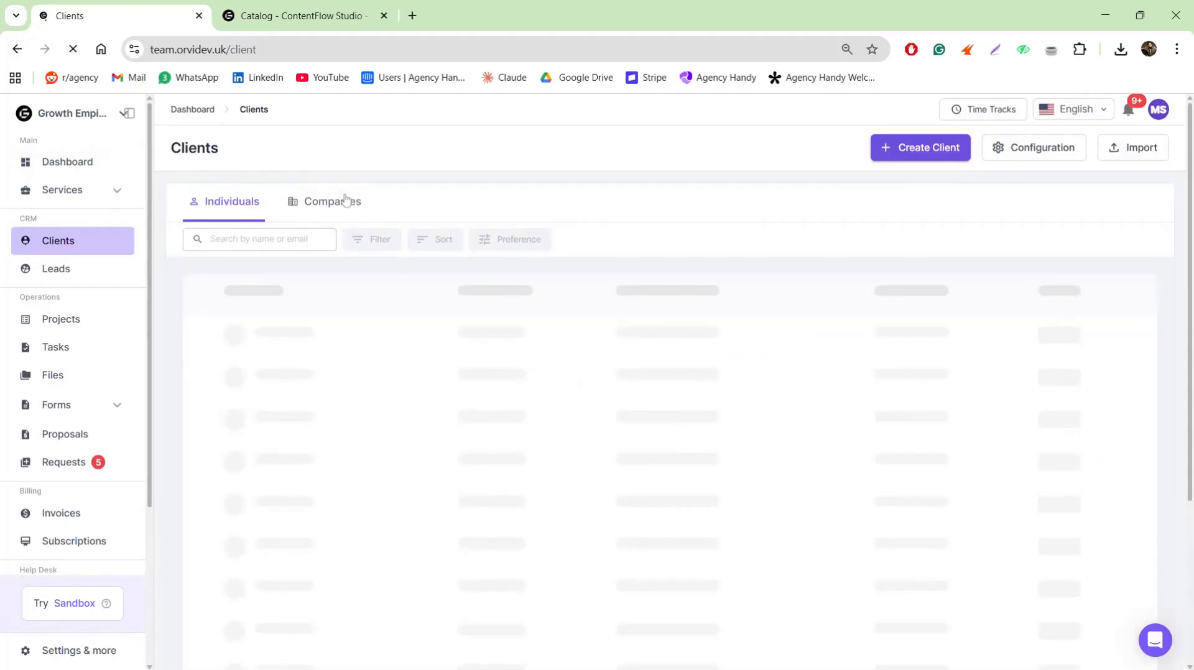
click(347, 201)
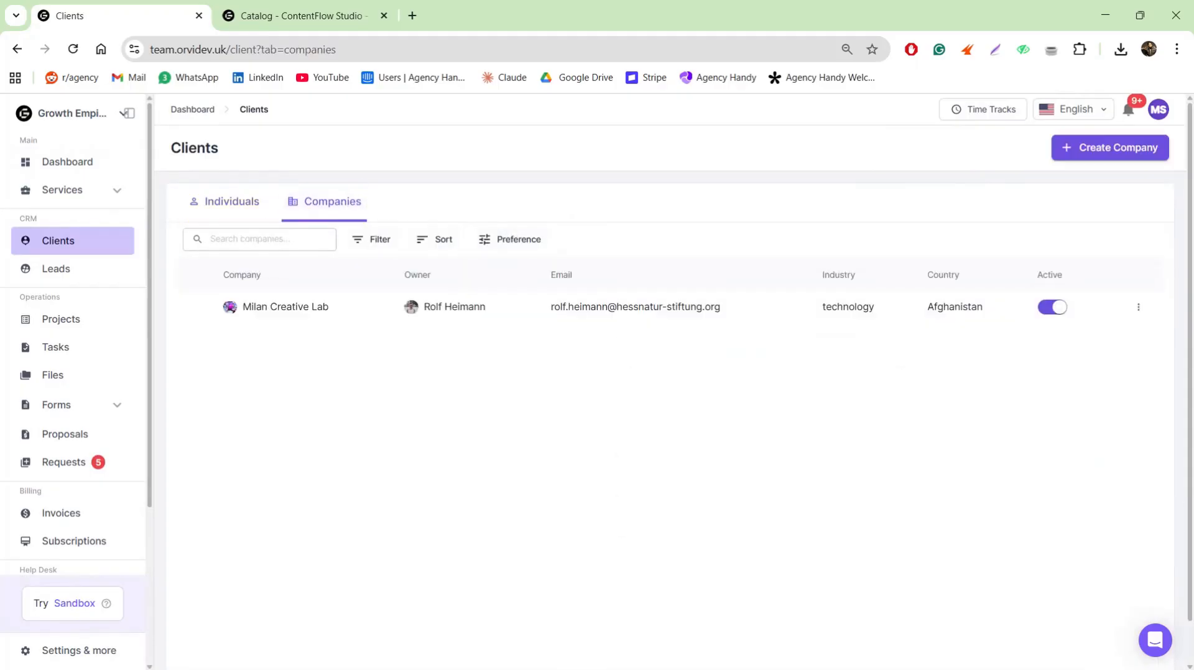
click(312, 308)
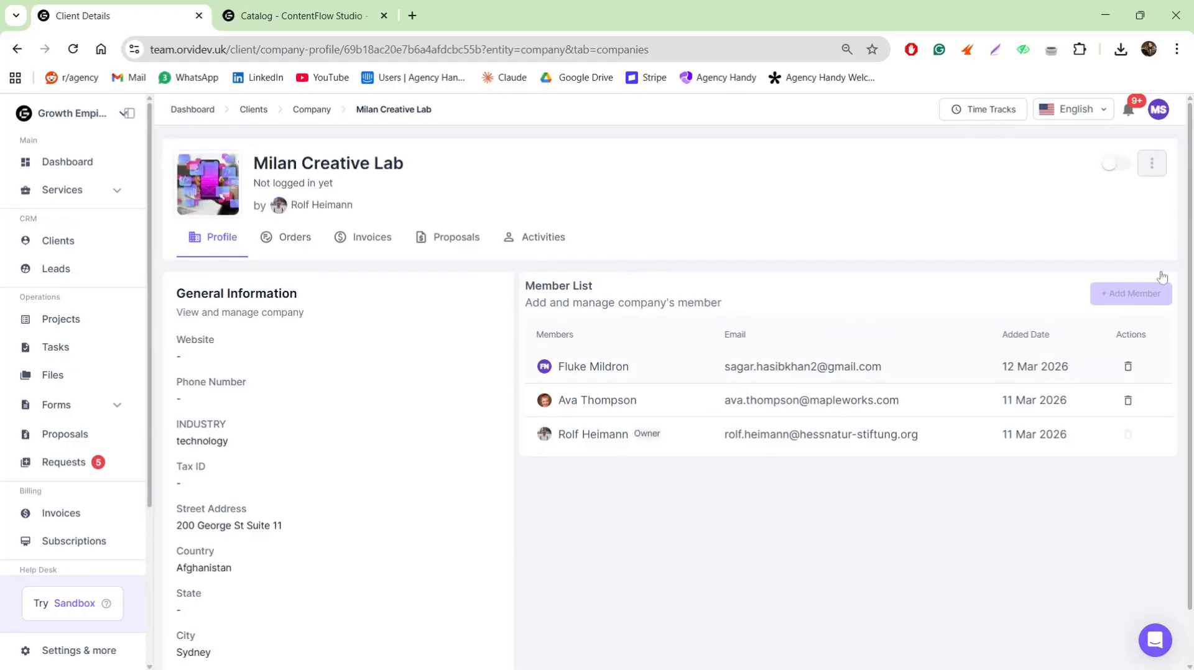
Review the Leads board and the Create Leads form's Individual and Company options, then return to the board
click(85, 268)
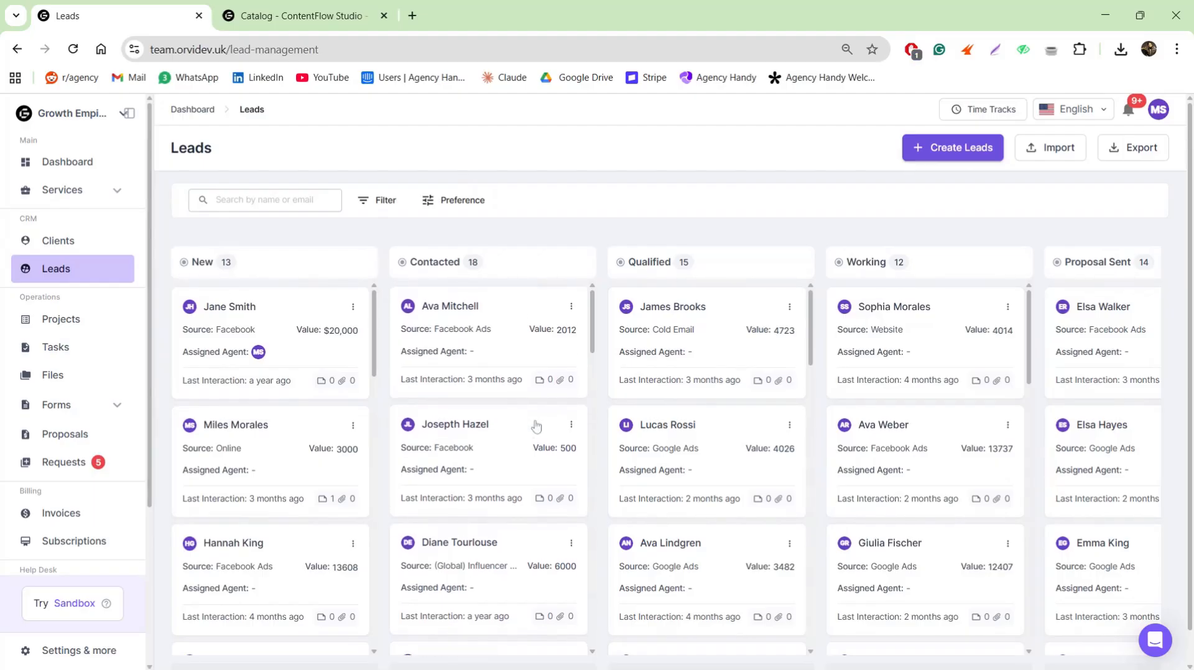
scroll(628, 406, down, 1)
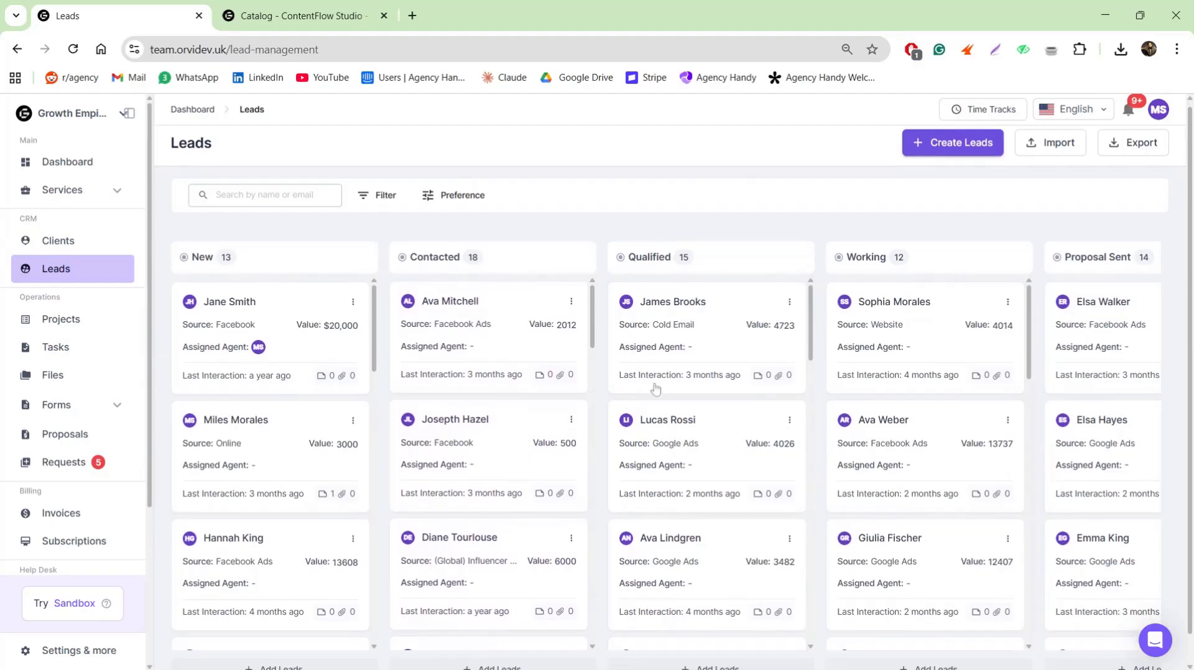
click(990, 142)
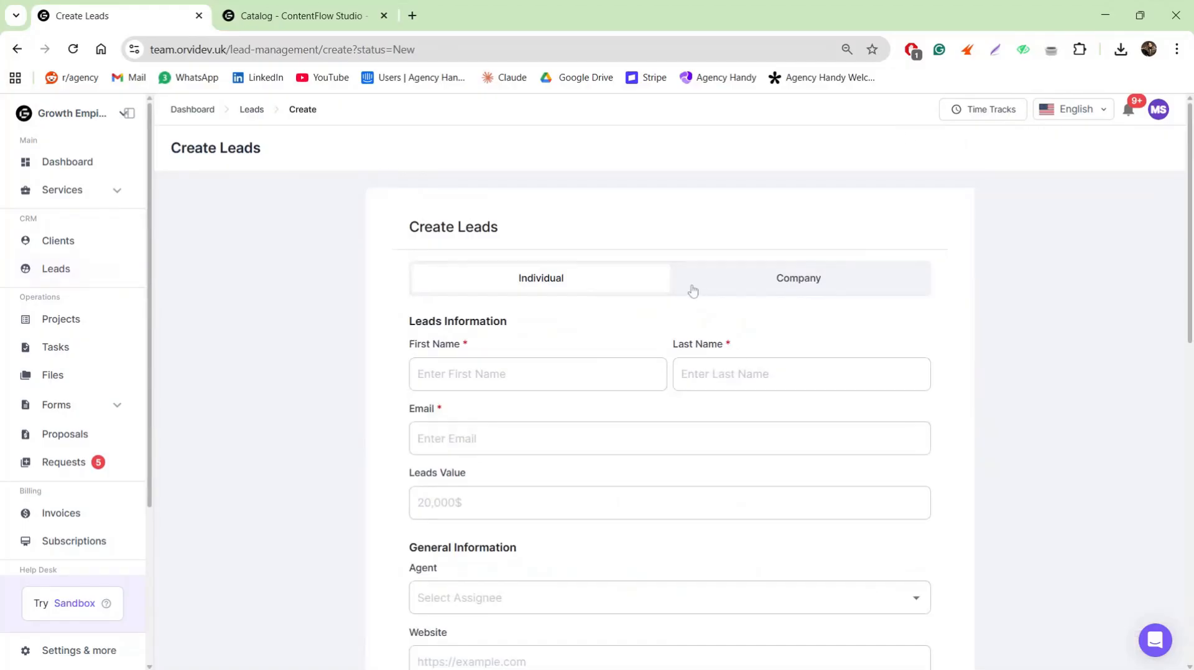
click(727, 277)
click(600, 285)
scroll(557, 355, down, 6)
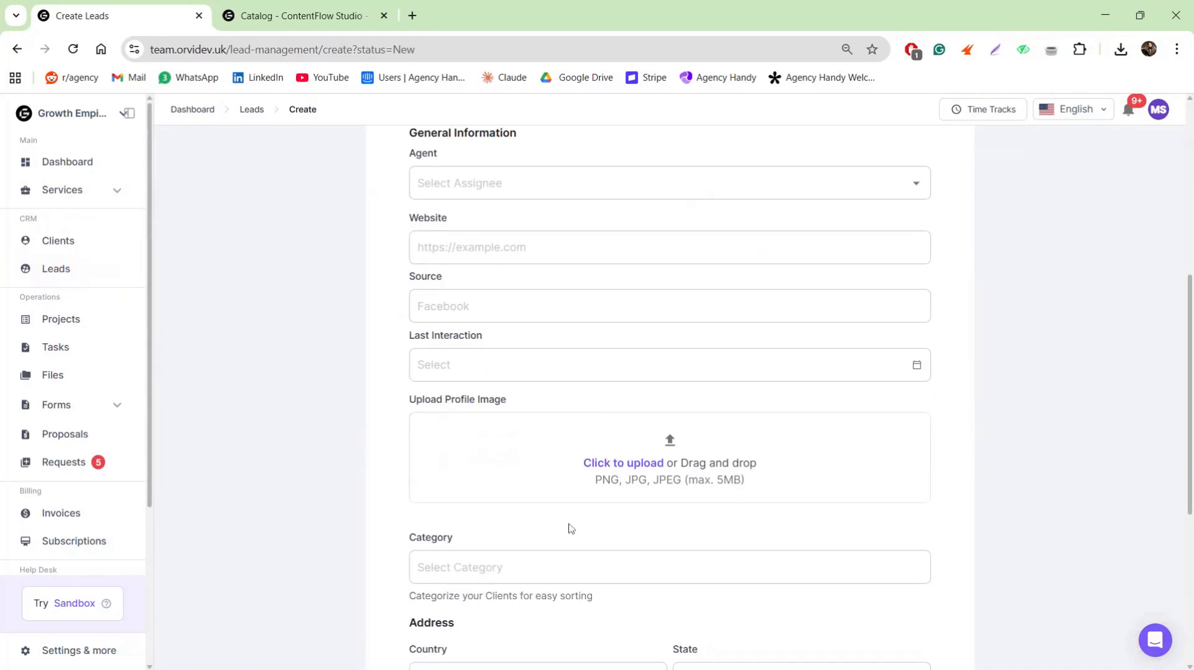
scroll(571, 528, down, 5)
scroll(571, 435, up, 12)
click(244, 112)
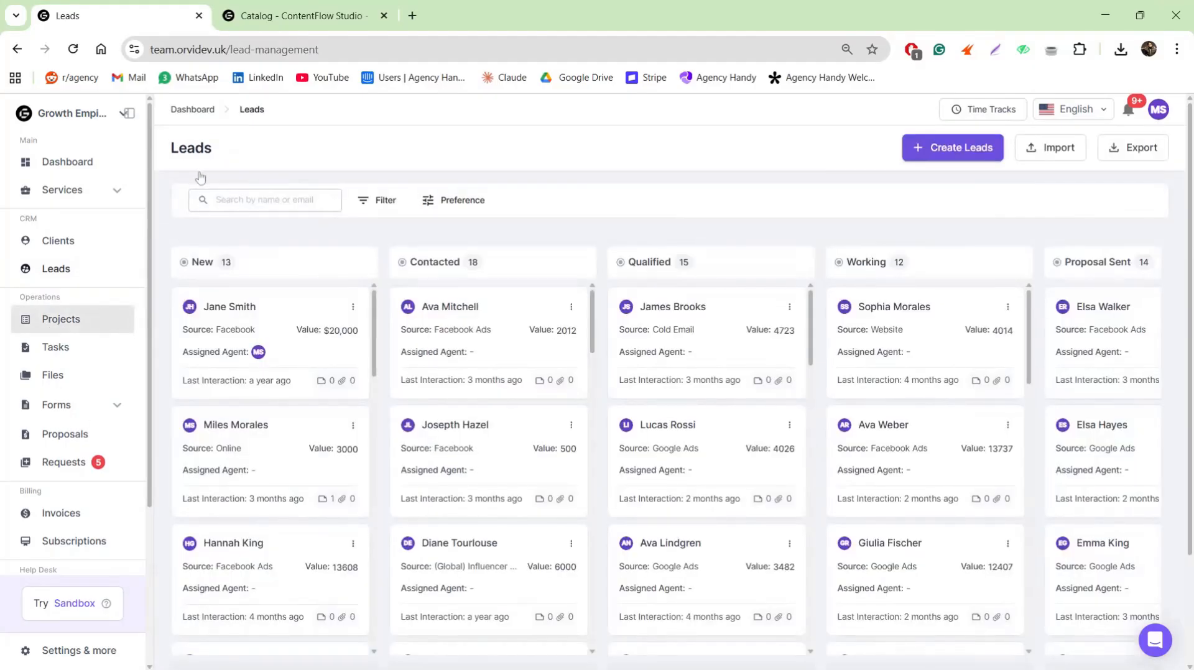
Open the Projects list
click(101, 240)
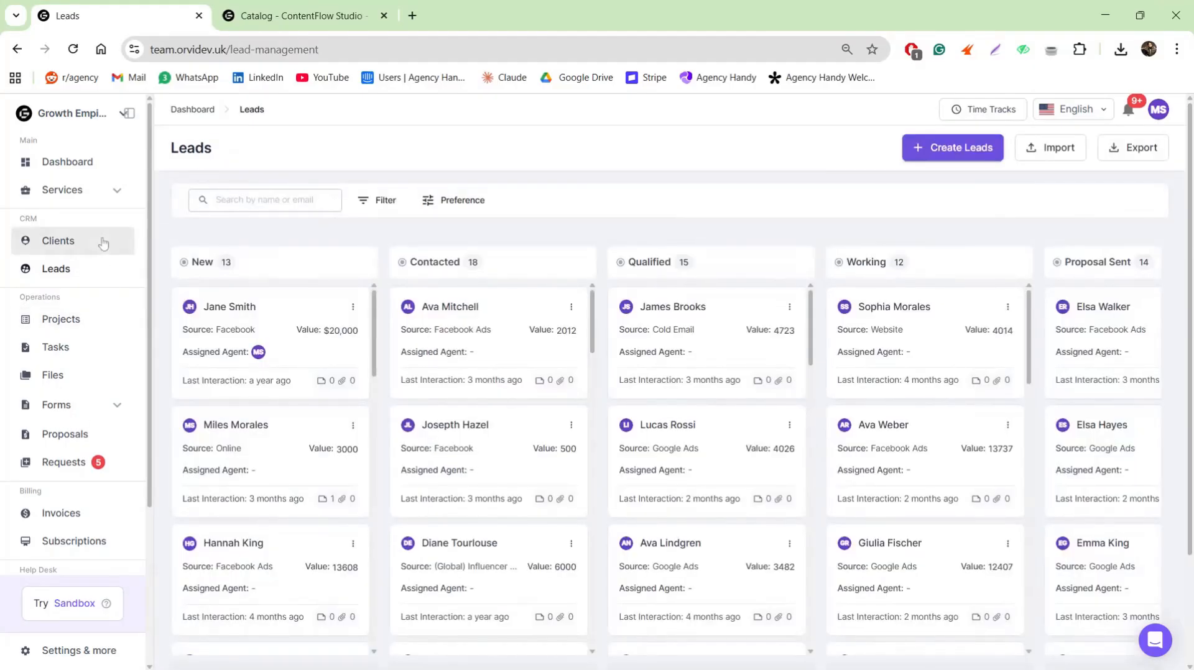
click(98, 321)
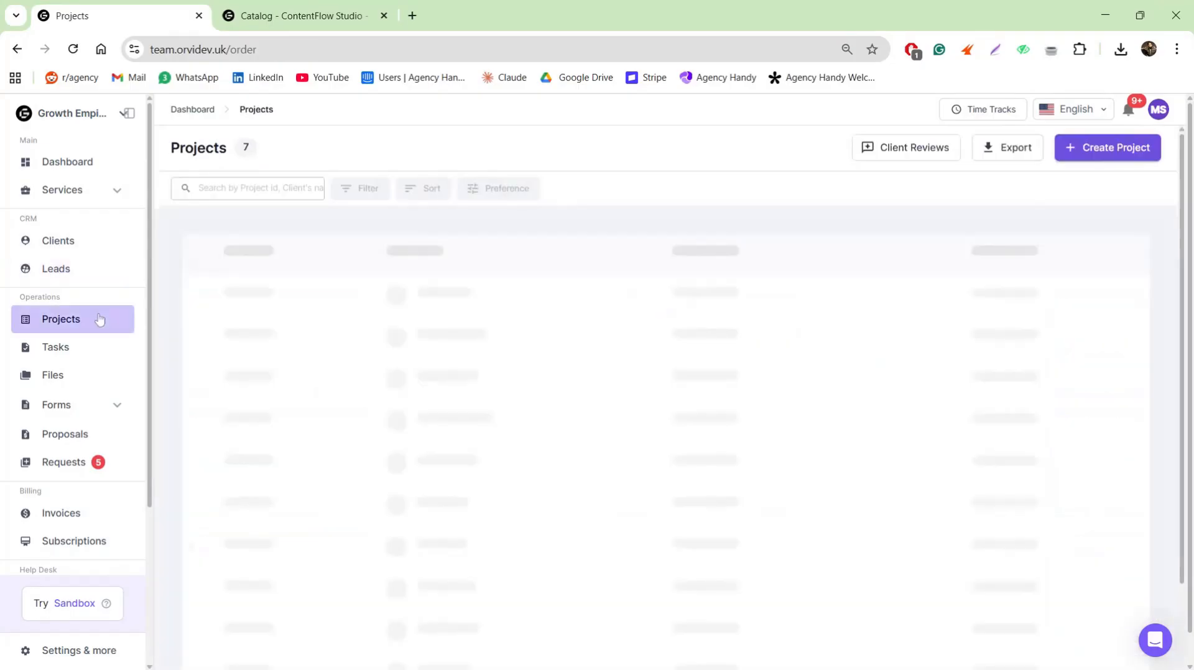
Examine the Custom Fields and the Sidebar & Access customization settings in Workspace Config
scroll(99, 319, down, 3)
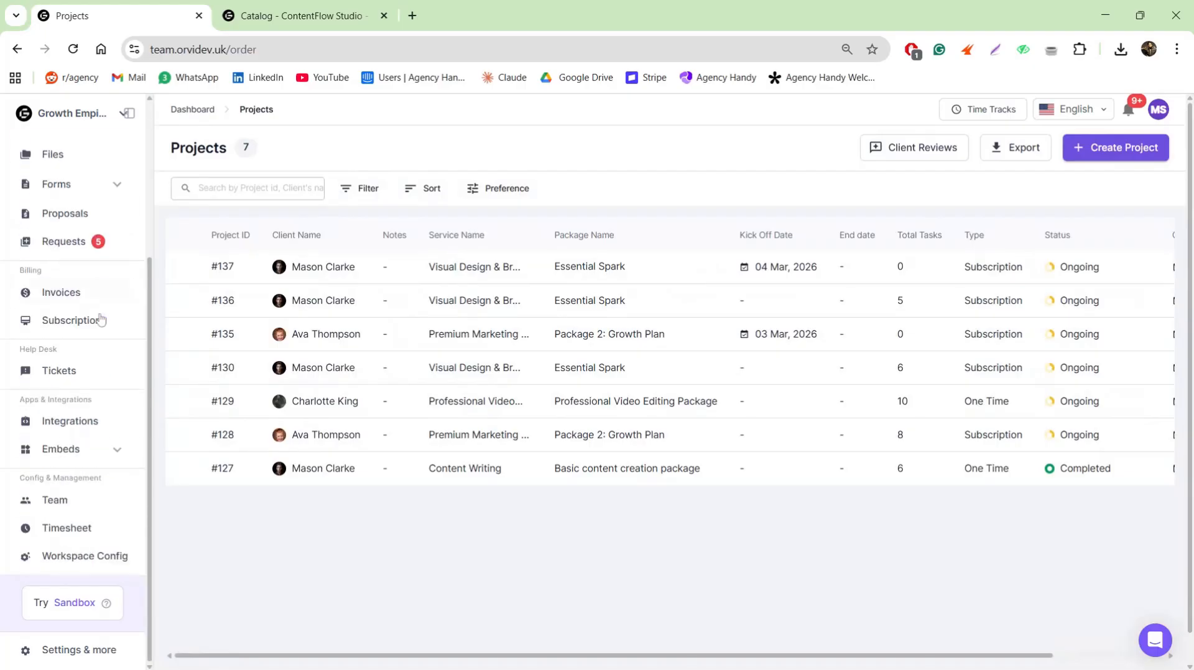
click(77, 563)
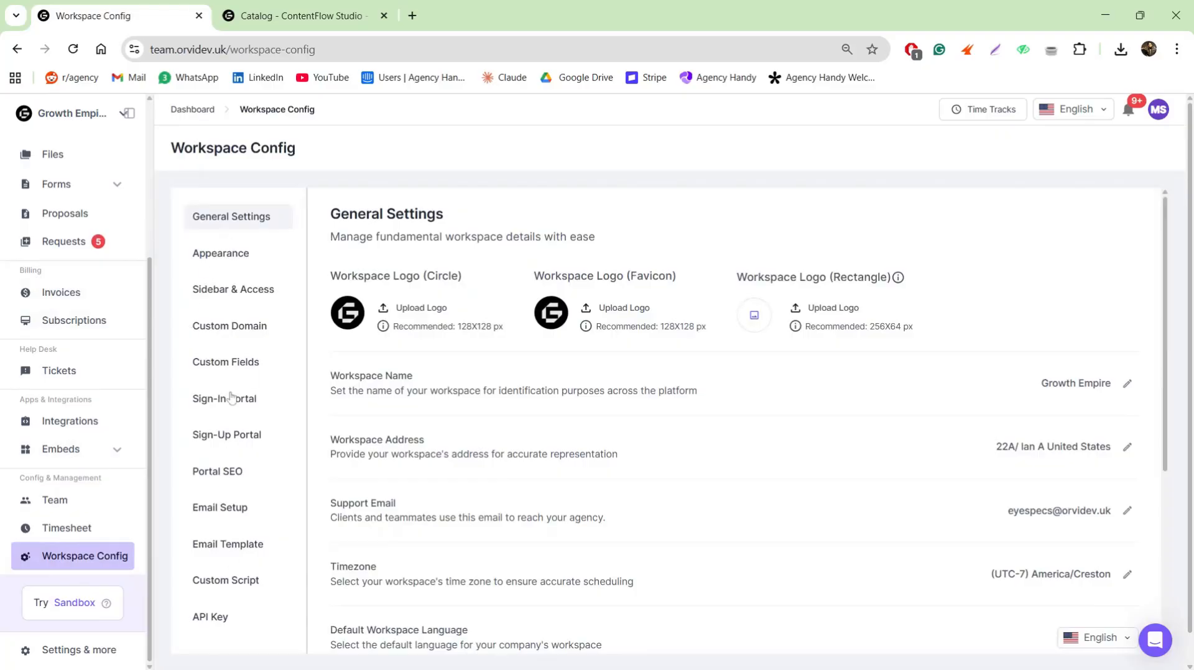
click(230, 366)
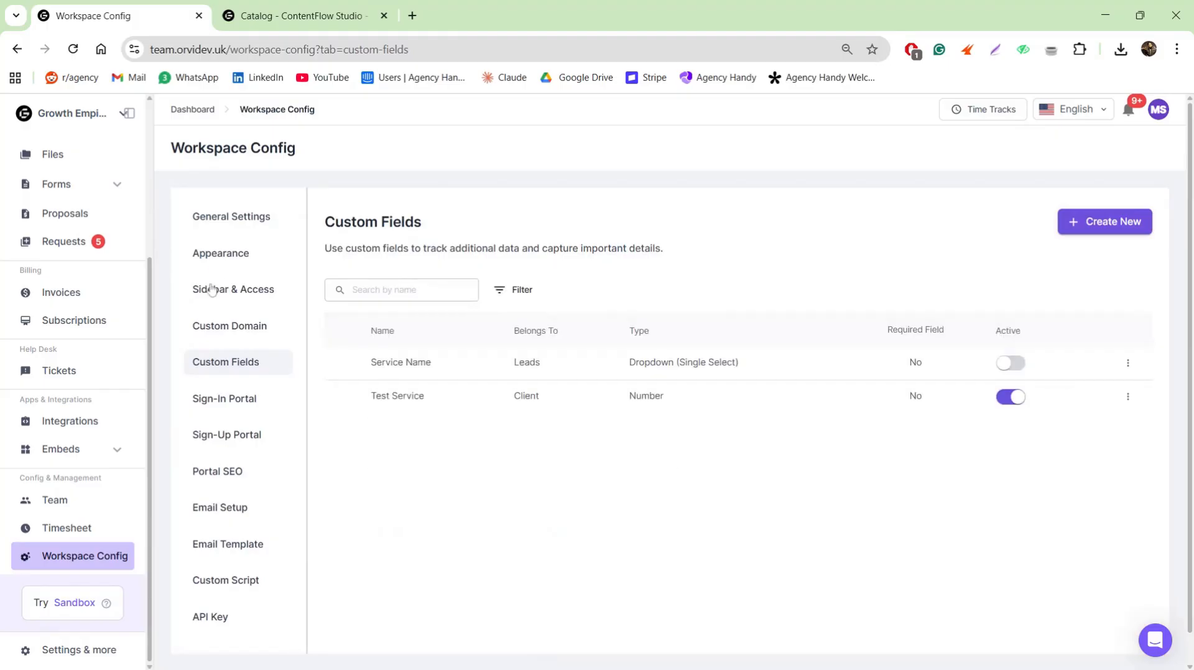
click(211, 289)
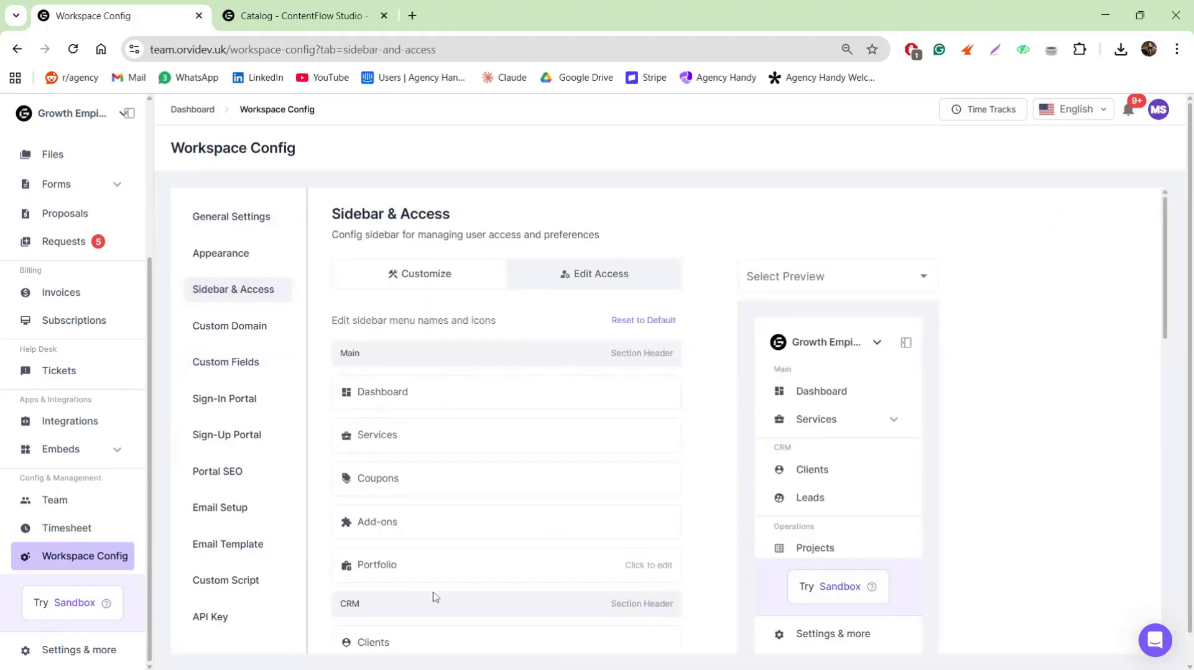
scroll(434, 591, down, 5)
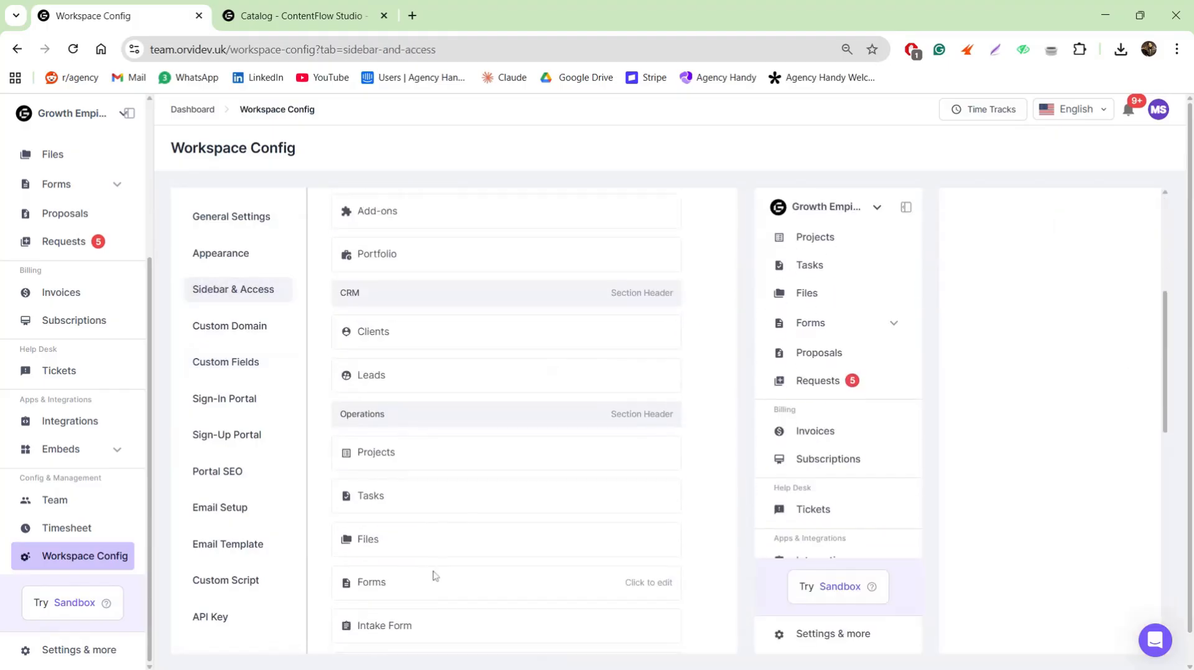
Open the Projects sidebar item for renaming and set its singular form to Order
click(448, 454)
click(546, 401)
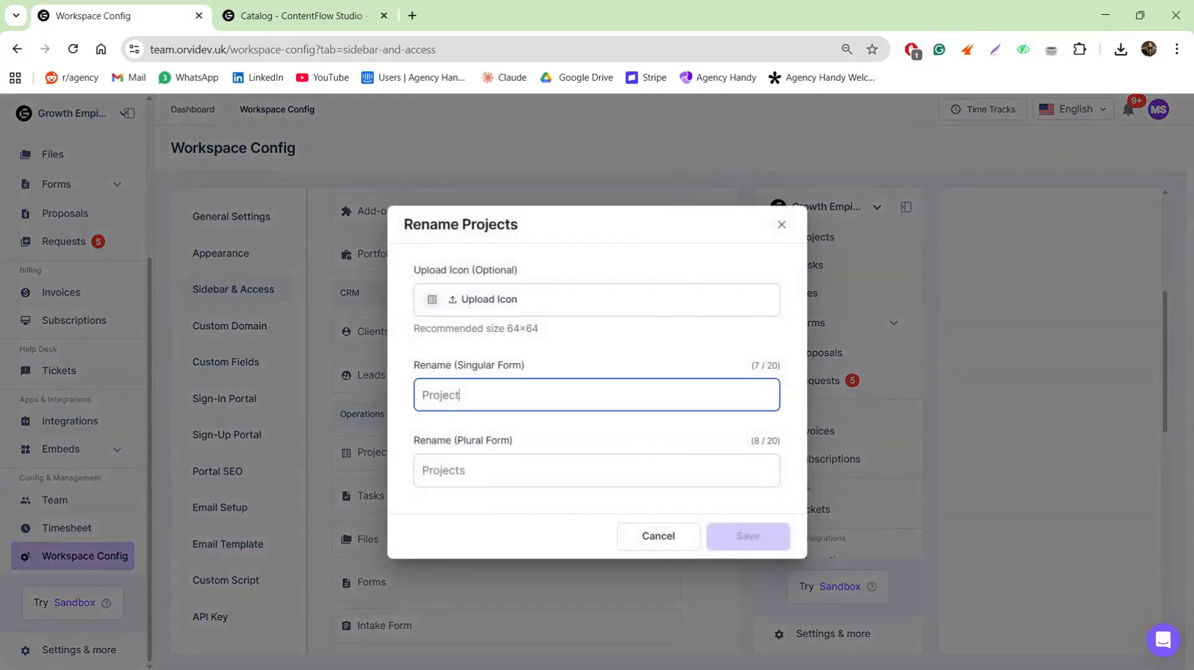
key(ctrl+a)
text(Order)
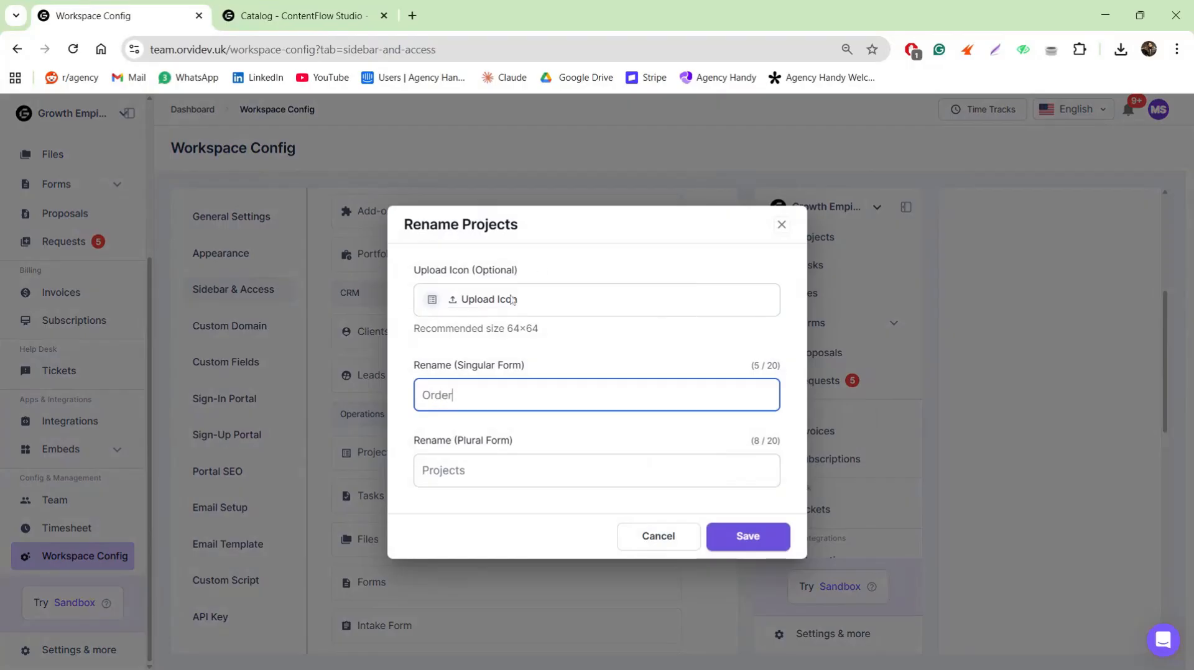
Set the plural form of the Projects sidebar item to Orders and save the rename
click(477, 457)
key(ctrl+a)
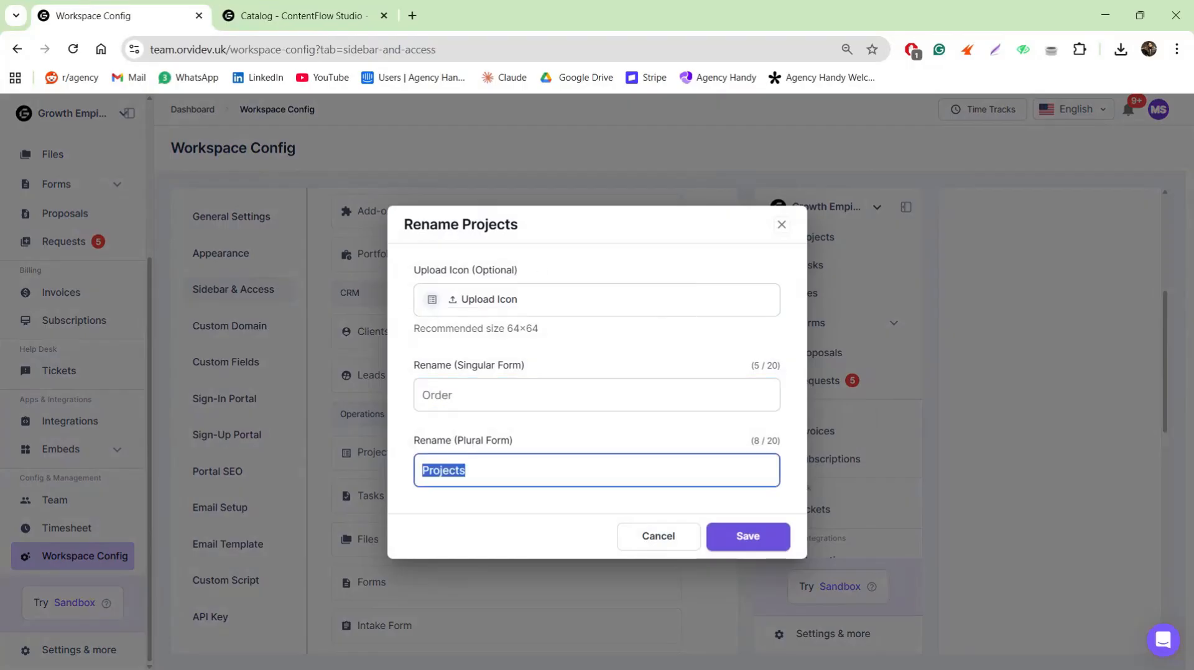
text(order)
key(BackSpace)
key(BackSpace)
key(BackSpace)
key(BackSpace)
key(BackSpace)
text(Or)
click(748, 536)
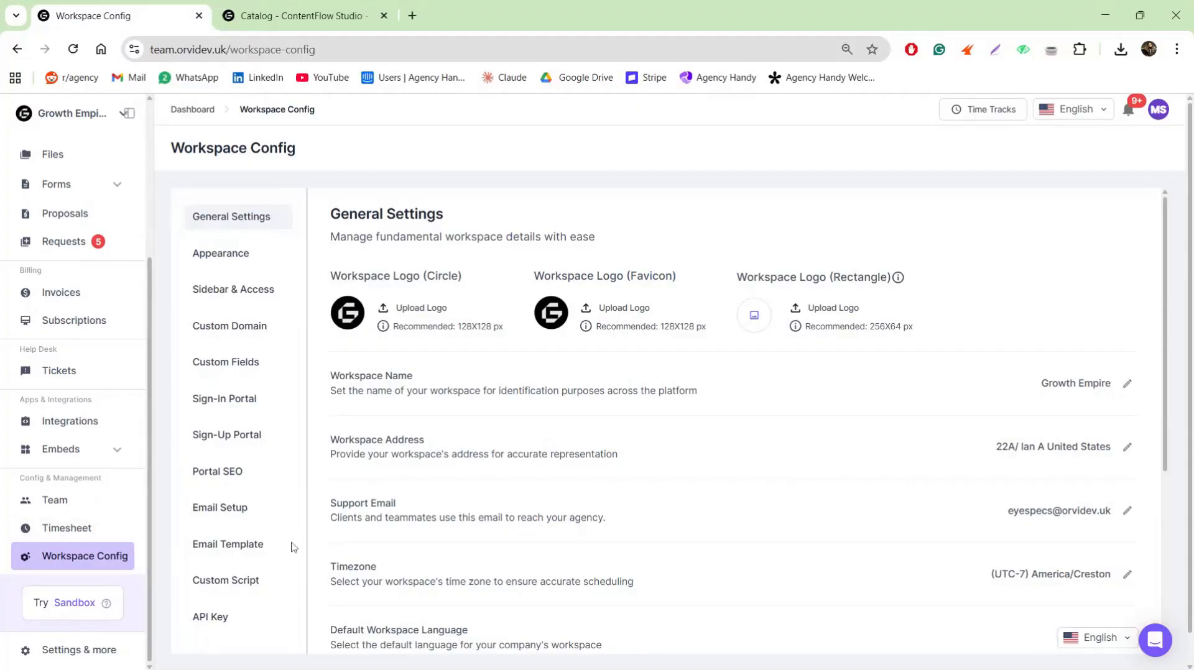
Go to the renamed Orders list and open the Visual Design & Branding Integration order with six tasks
scroll(142, 445, up, 3)
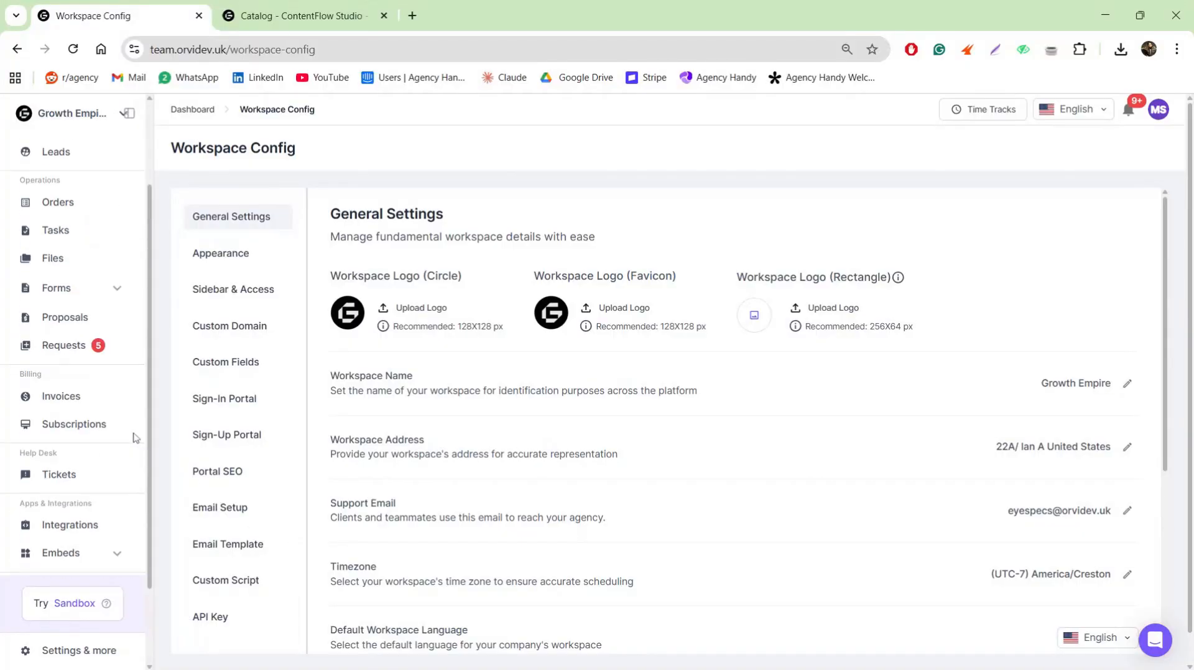
click(96, 197)
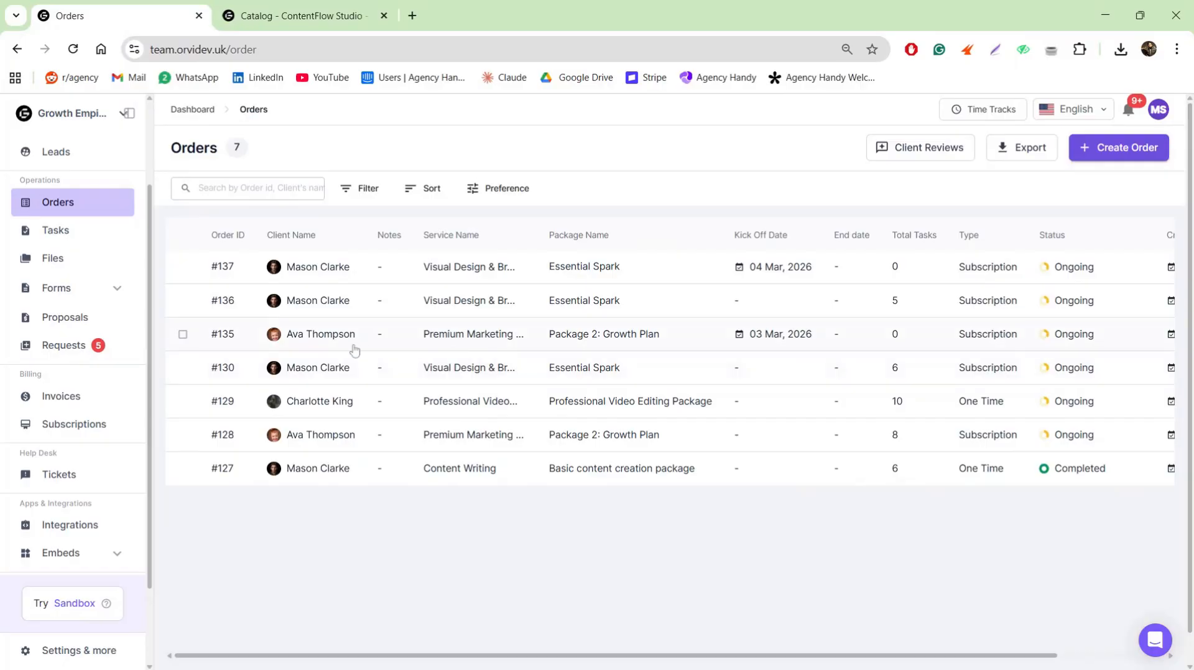
click(281, 377)
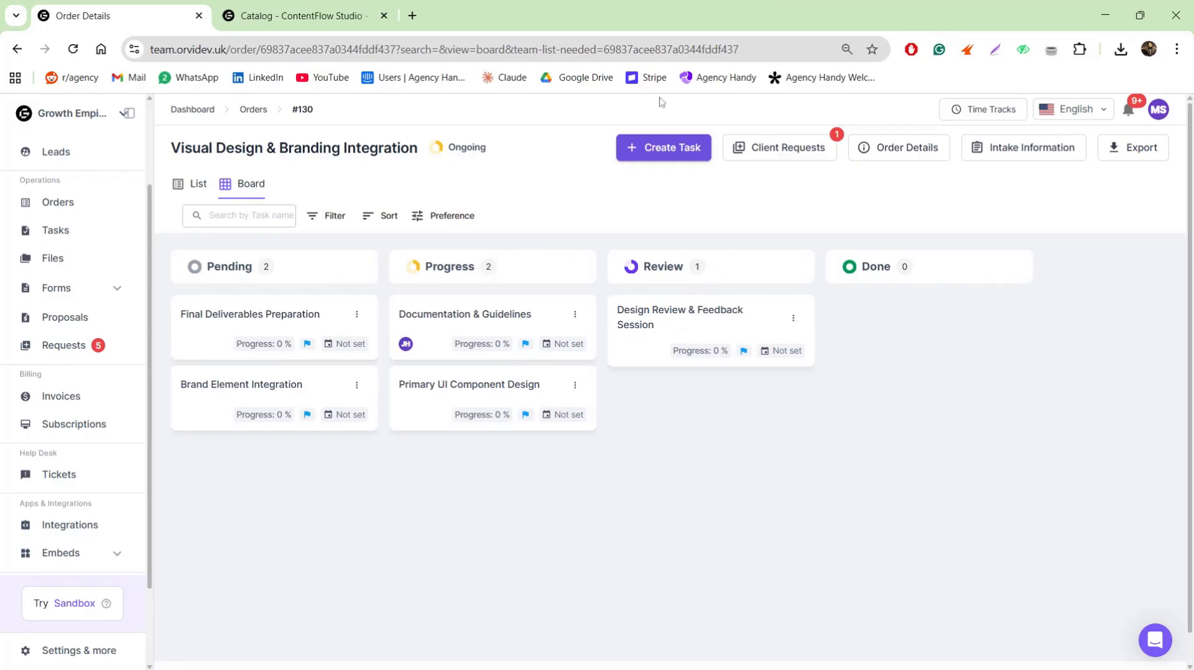
Review the order's Create Task form down to the Need Client Review option, then cancel it
click(659, 148)
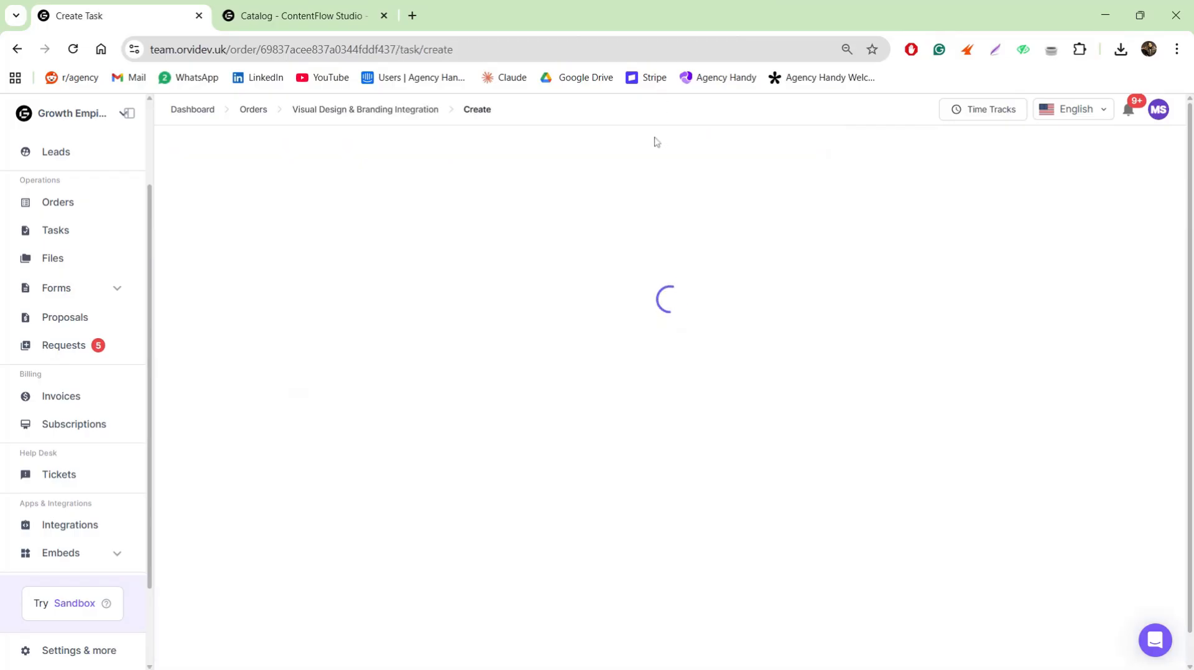
scroll(561, 265, down, 4)
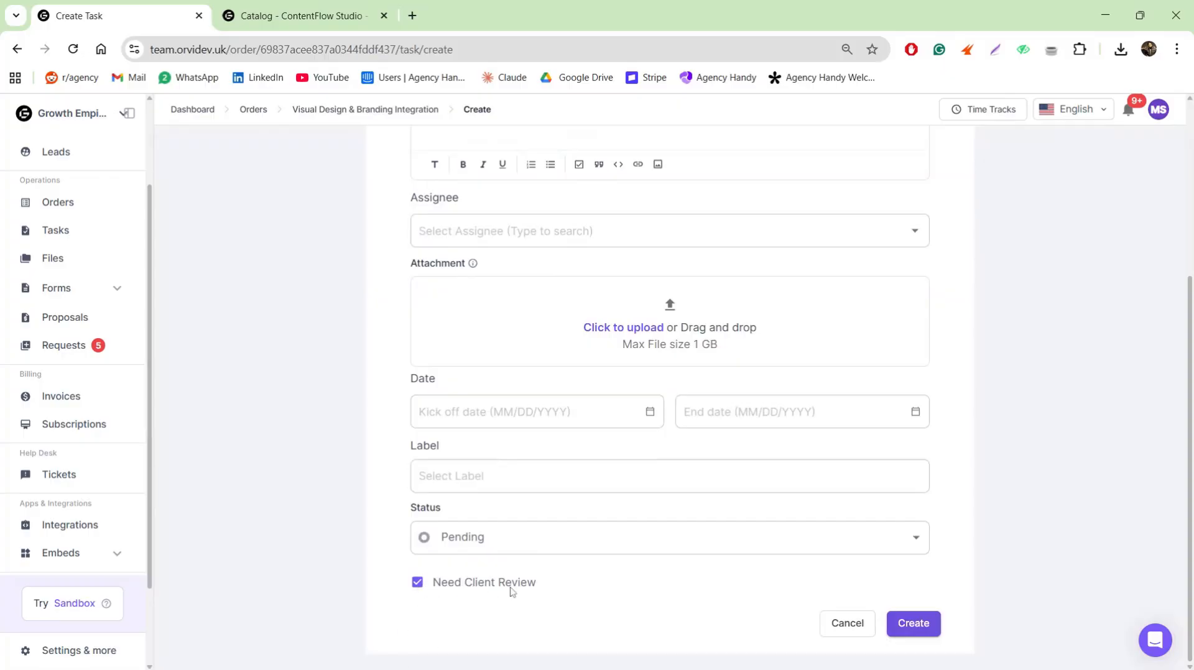
click(847, 634)
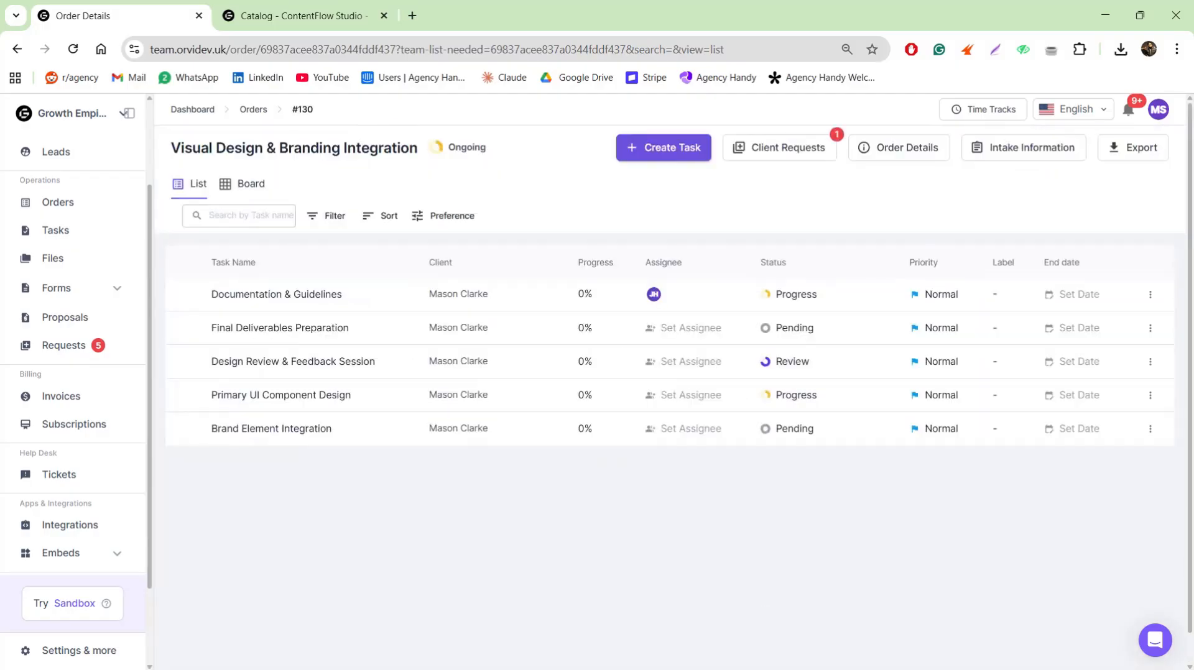
Show the order's tasks as a board and move Documentation & Guidelines from Progress to Review
click(242, 184)
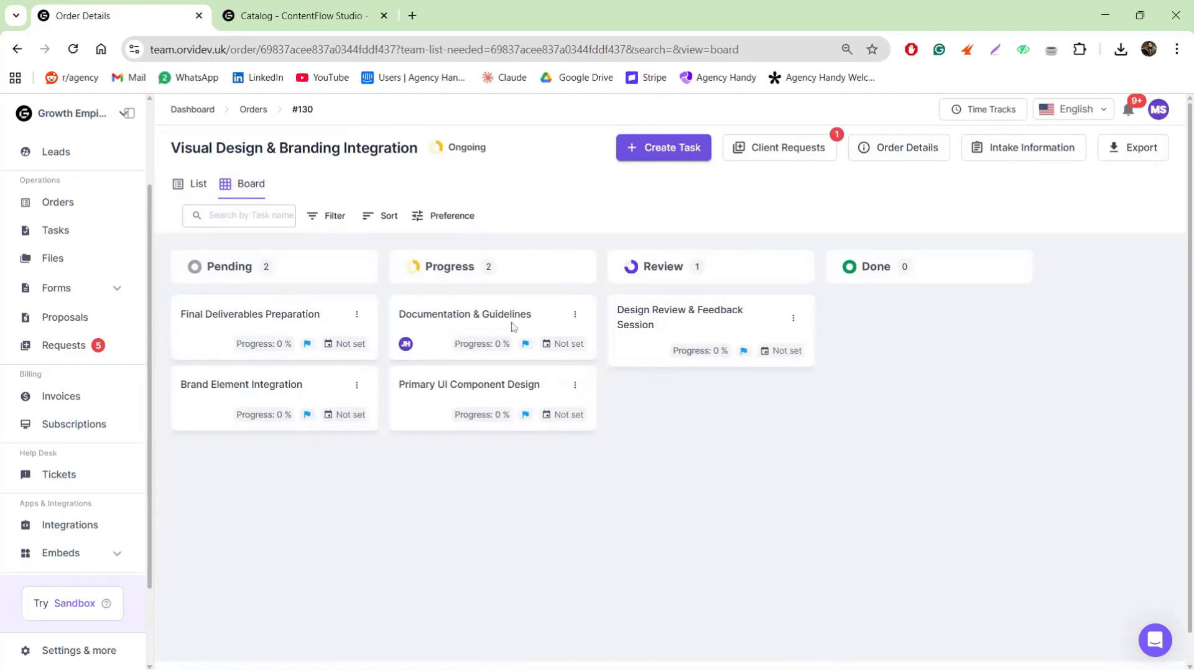
drag(502, 316, 729, 319)
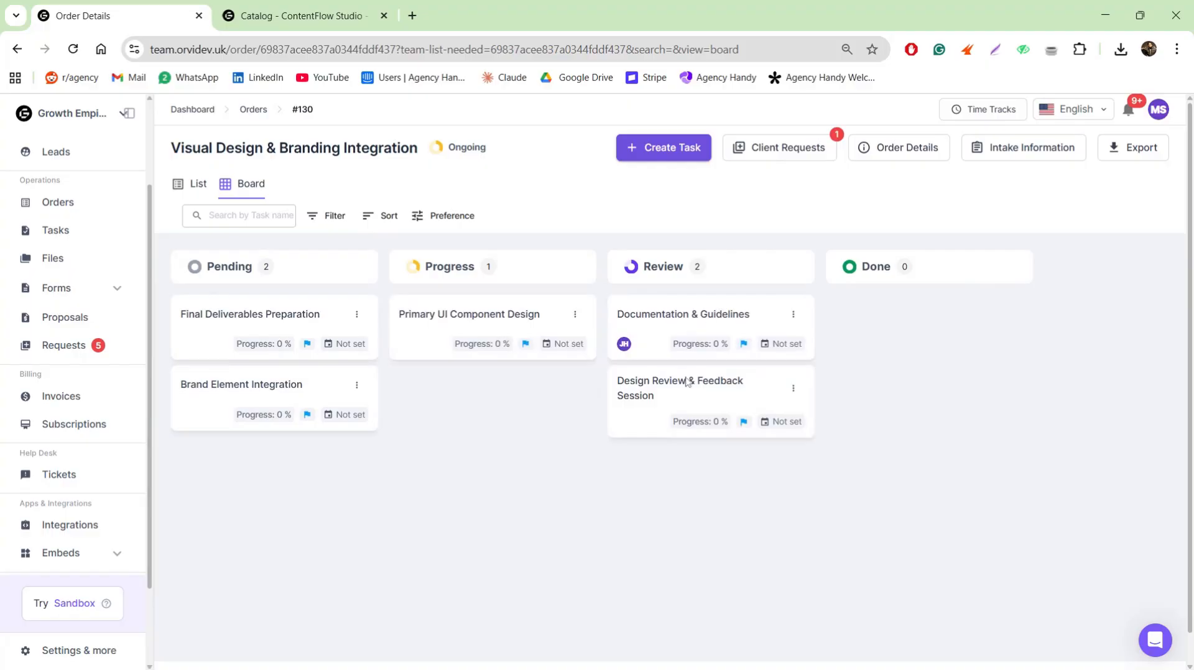
Review the Task Visibility options for a new task in the Tasks area, then return to the list of all tasks
click(106, 346)
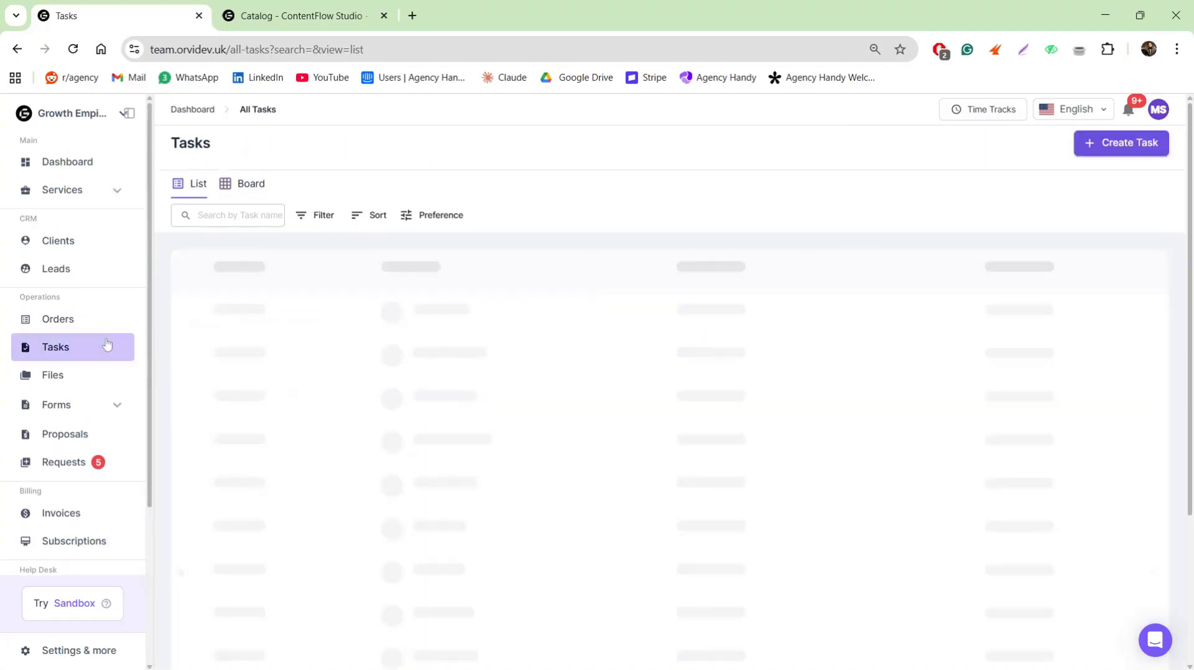
click(1085, 156)
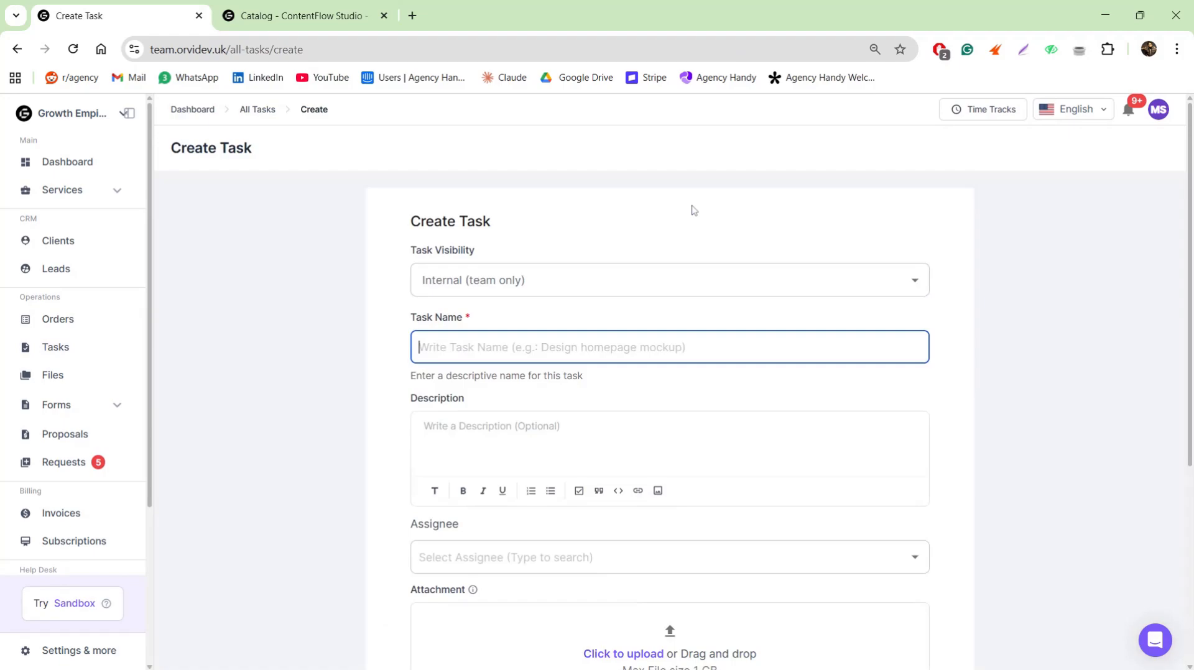
click(602, 274)
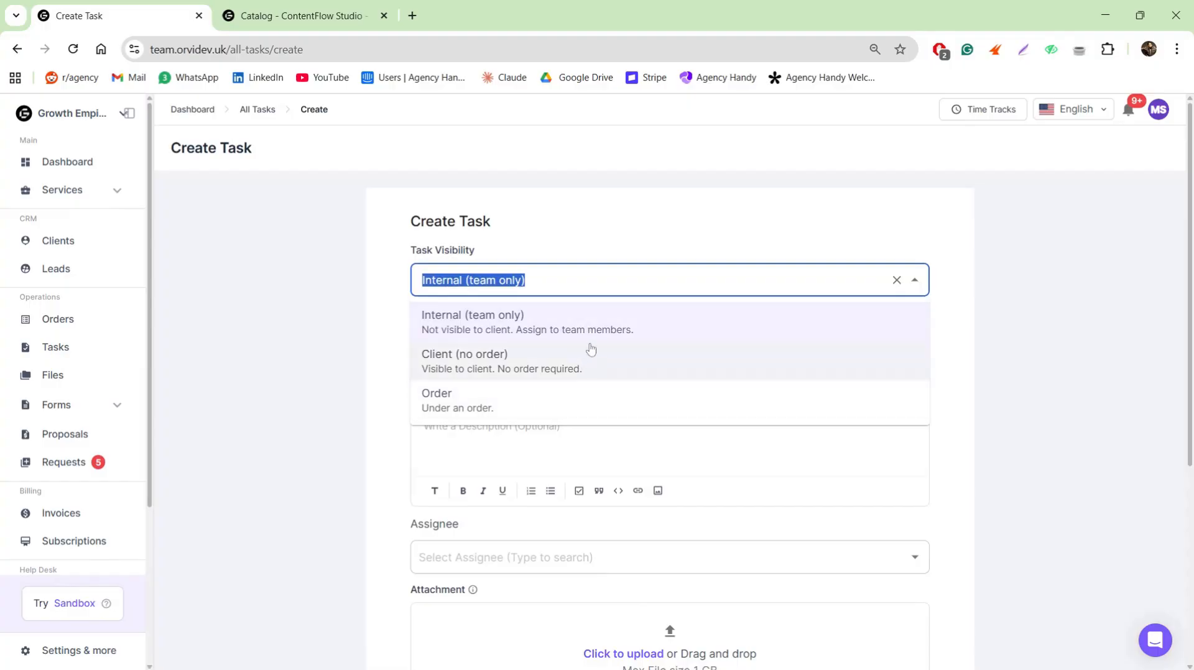
click(1015, 375)
click(259, 109)
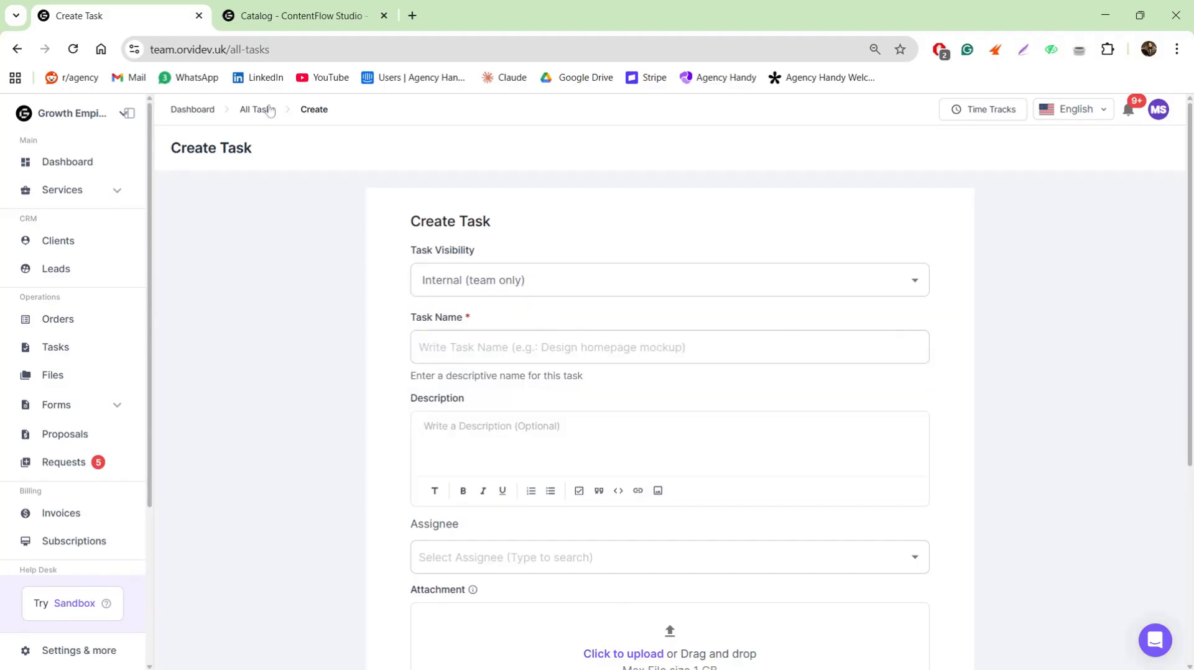
scroll(388, 473, down, 3)
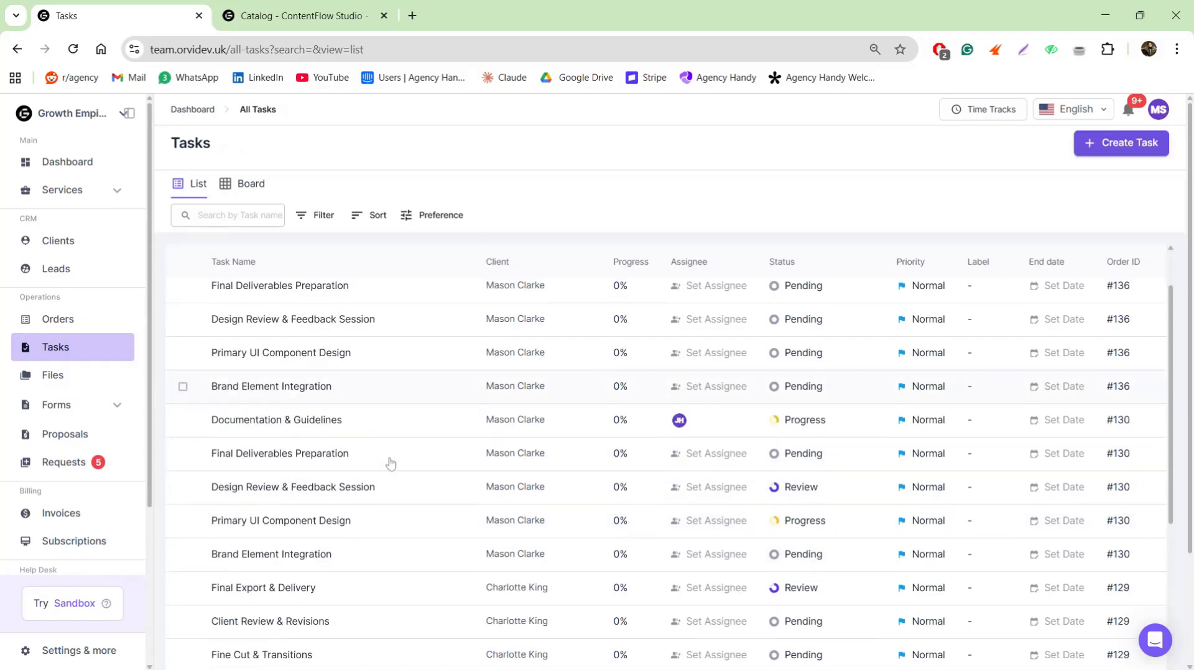
Browse the All Orders files, including the Tasks folders of a Premium Marketing Automation order and a Visual Design & Branding Integration order
click(111, 373)
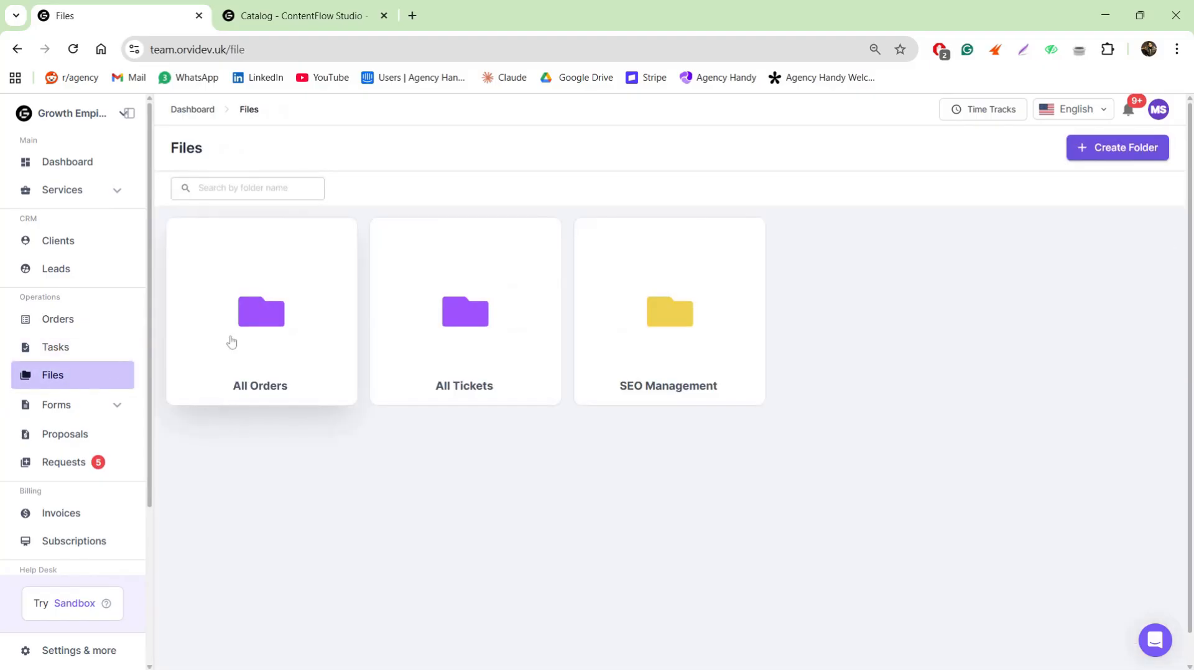
click(231, 343)
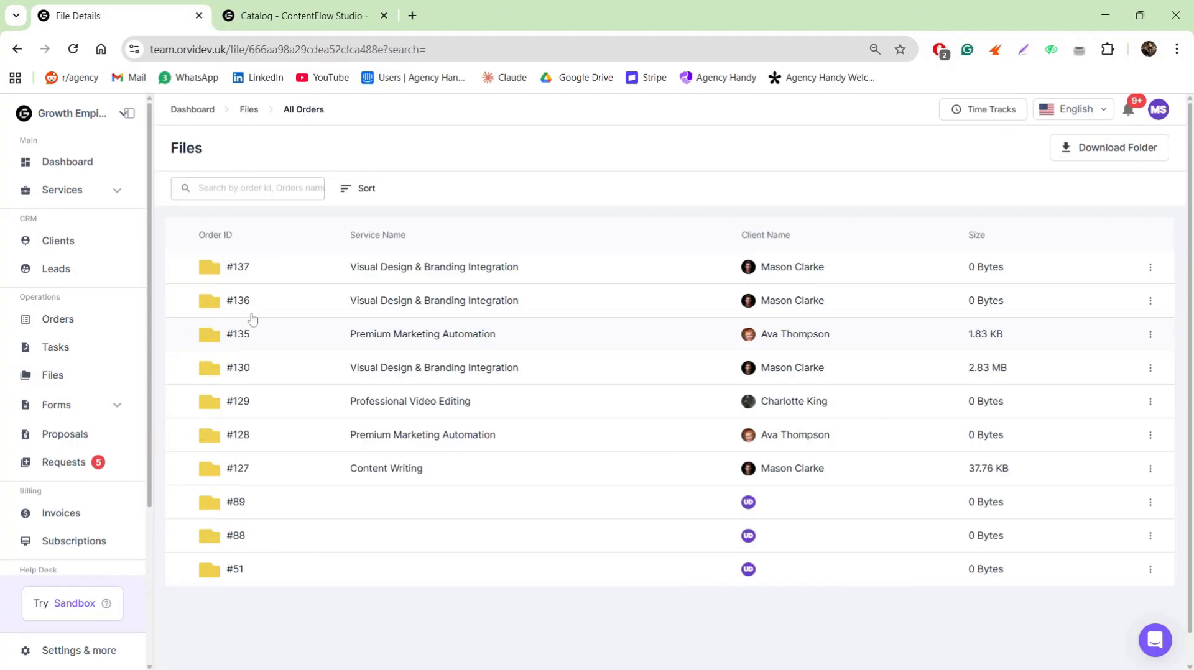
click(230, 341)
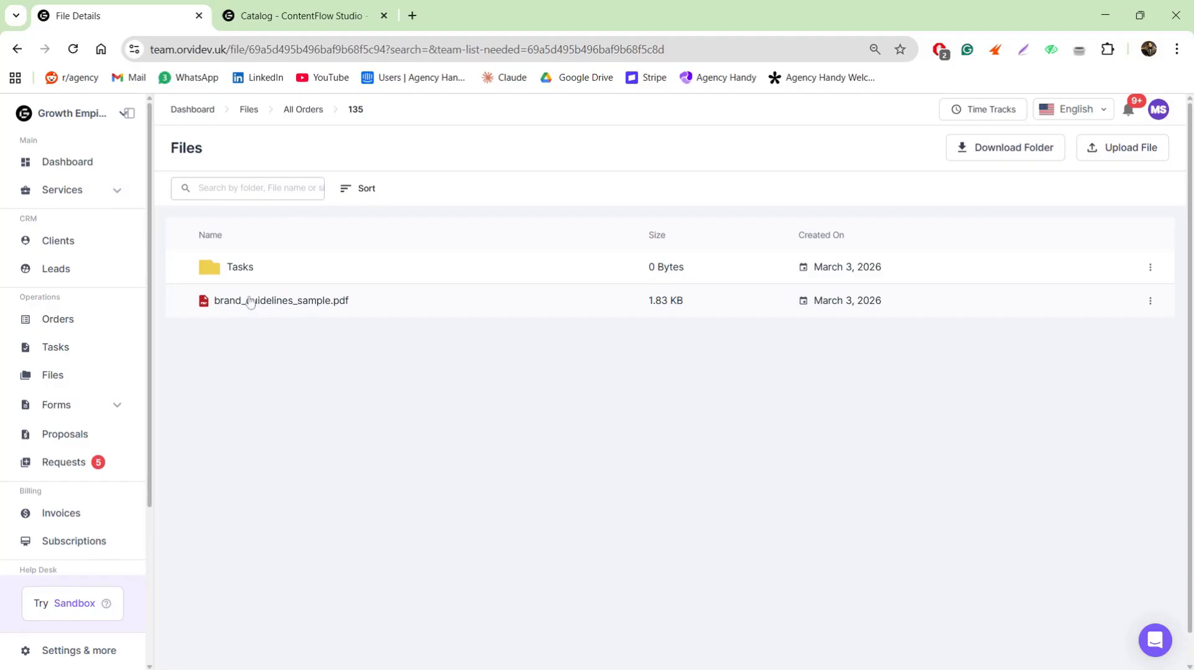
click(243, 277)
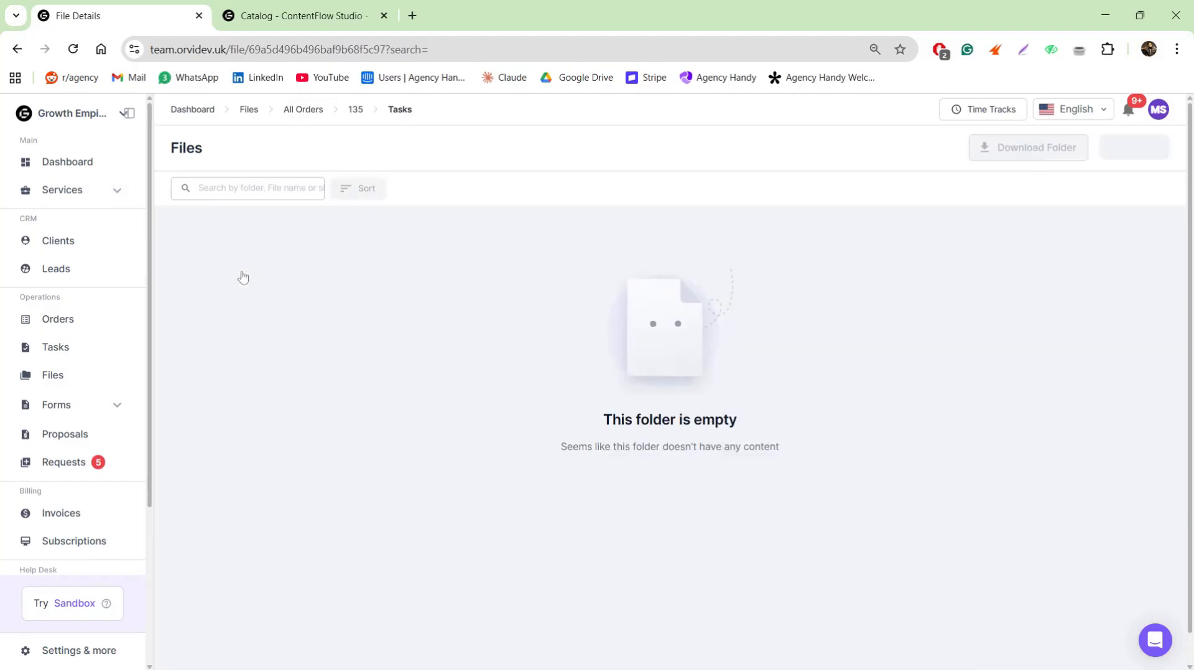
click(355, 109)
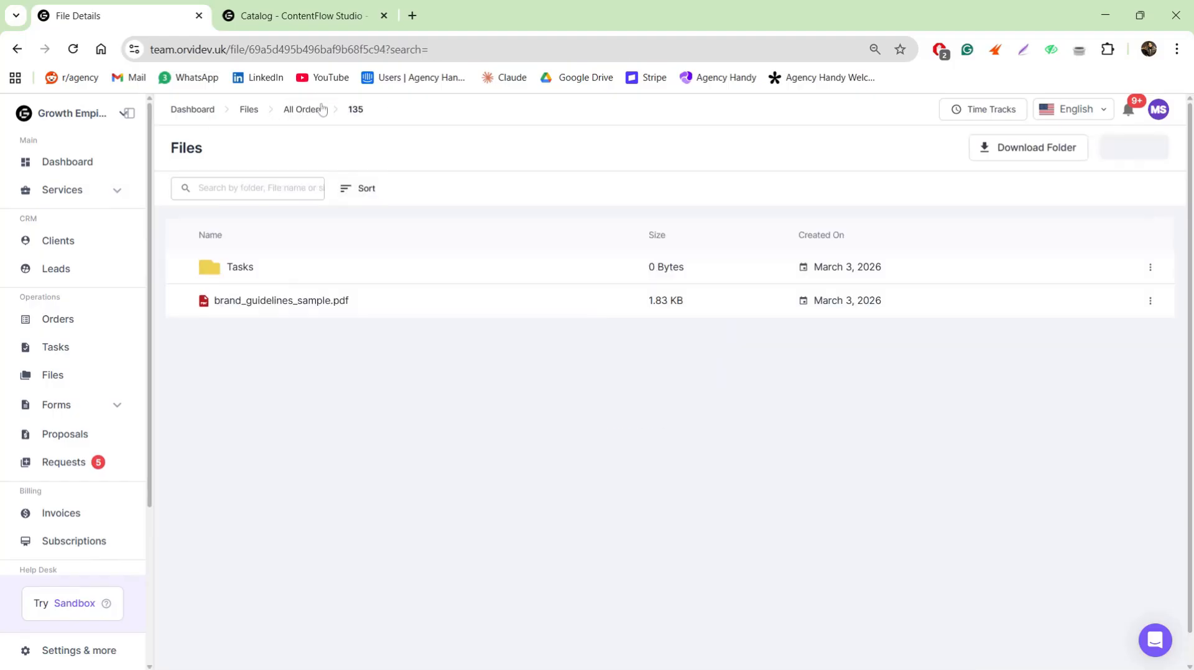
click(316, 110)
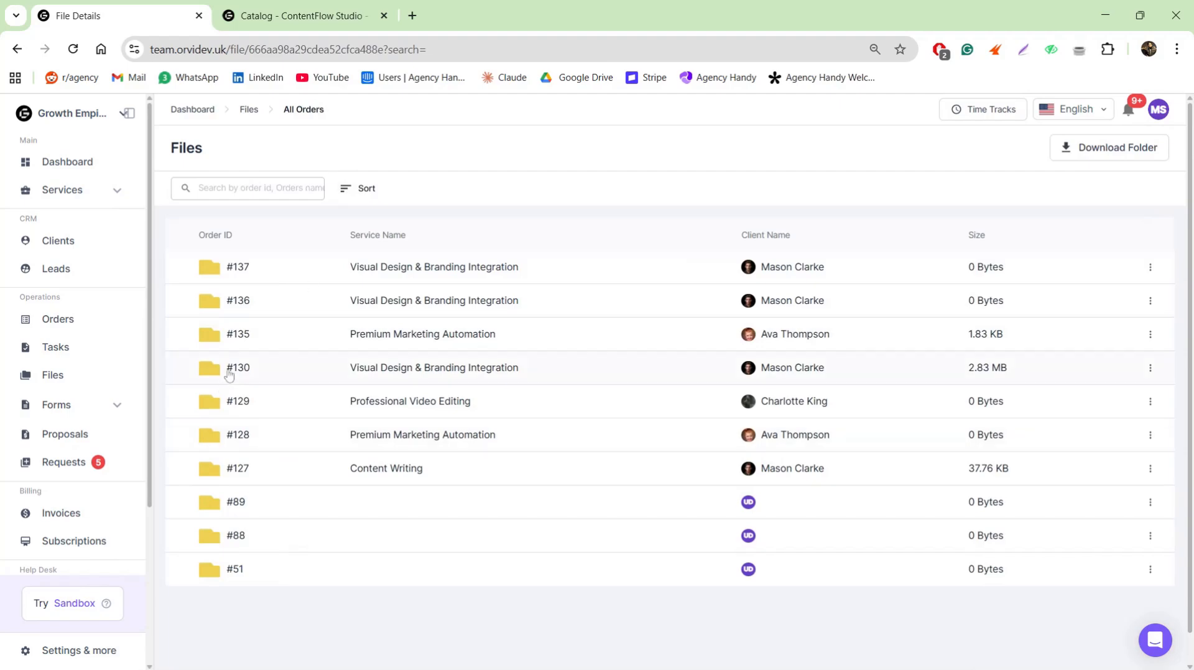
click(229, 372)
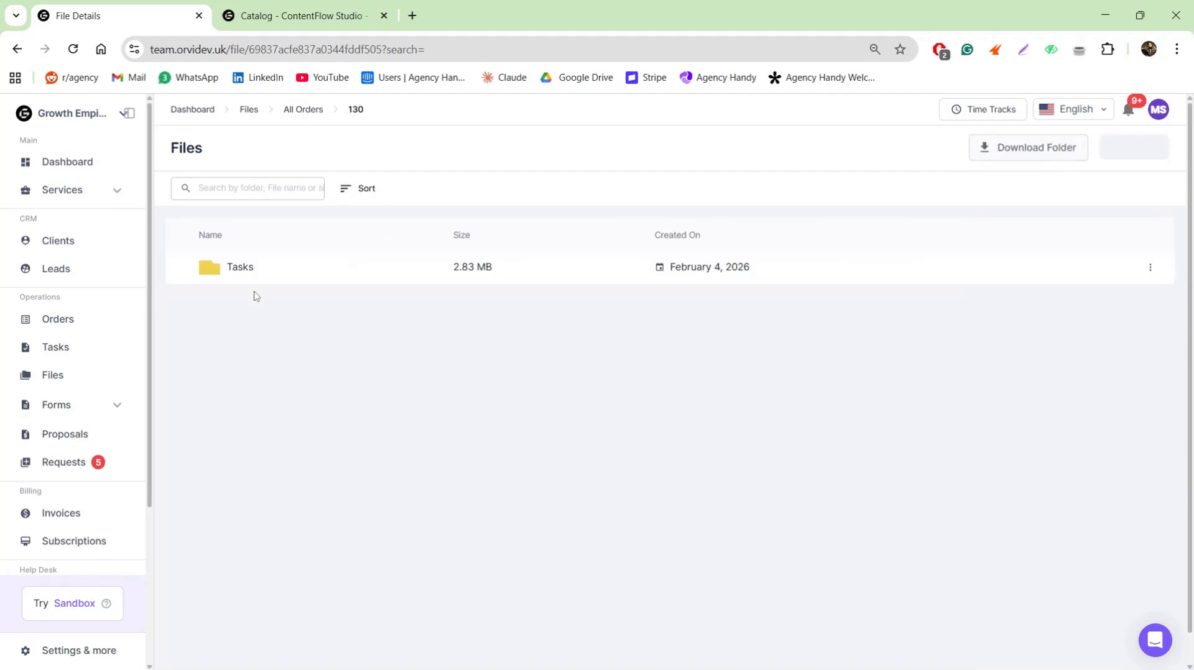
click(251, 267)
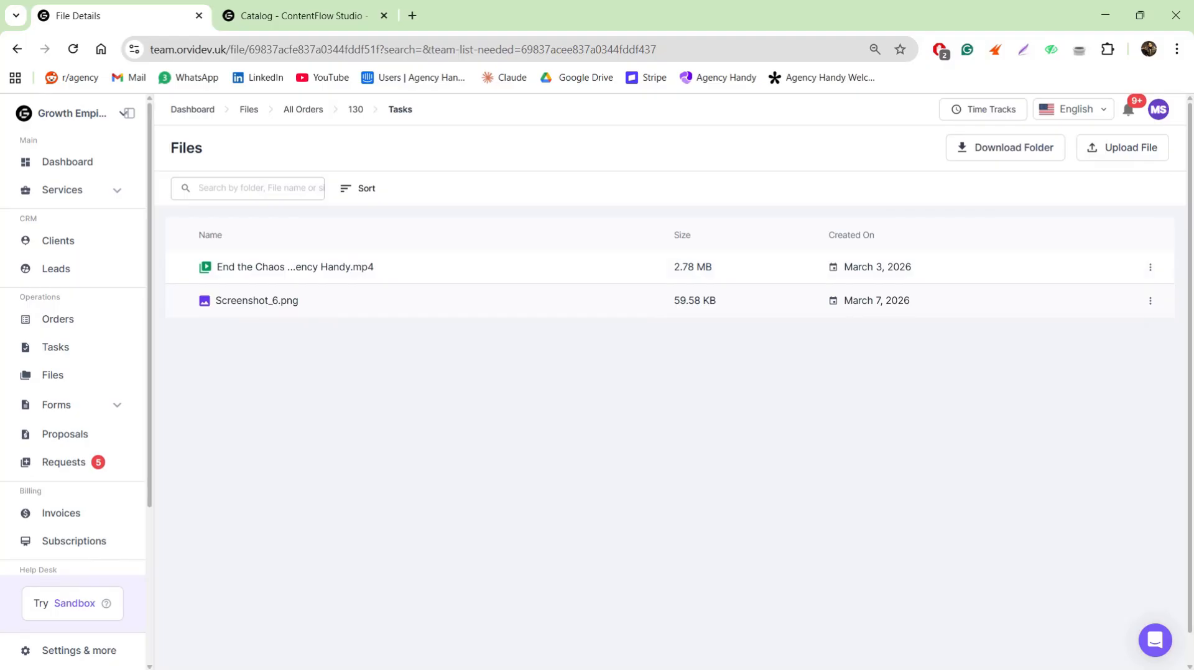
Look through the Intake Form, Order Form and Public Form lists, then return to the intake forms
click(76, 406)
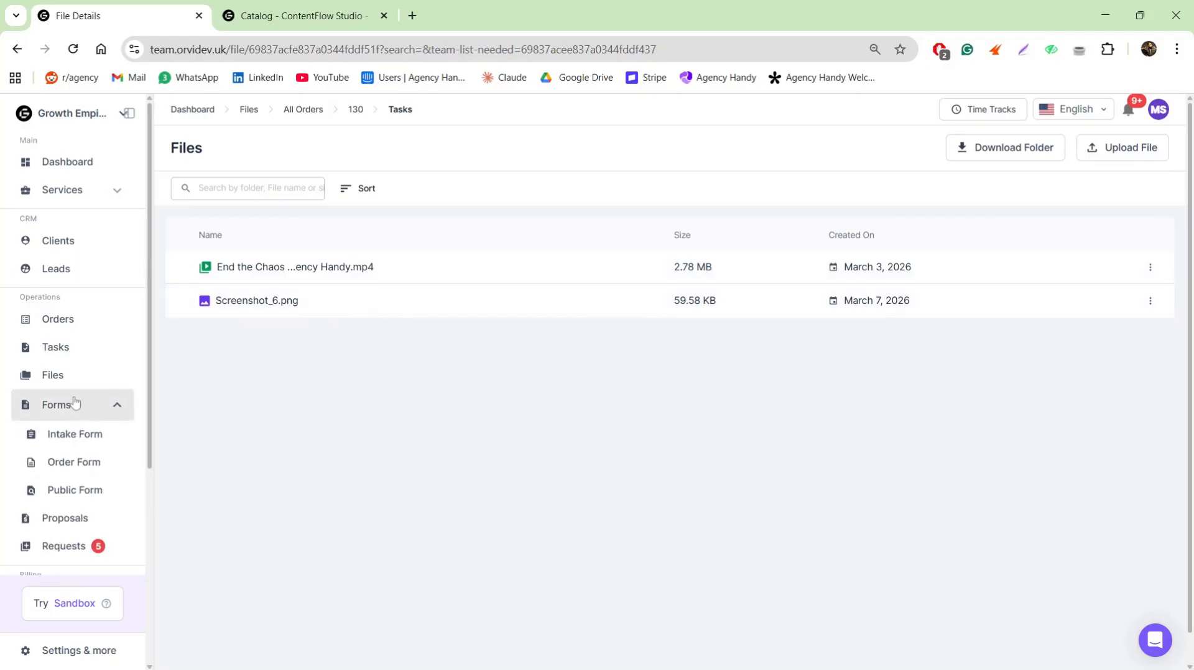
click(107, 438)
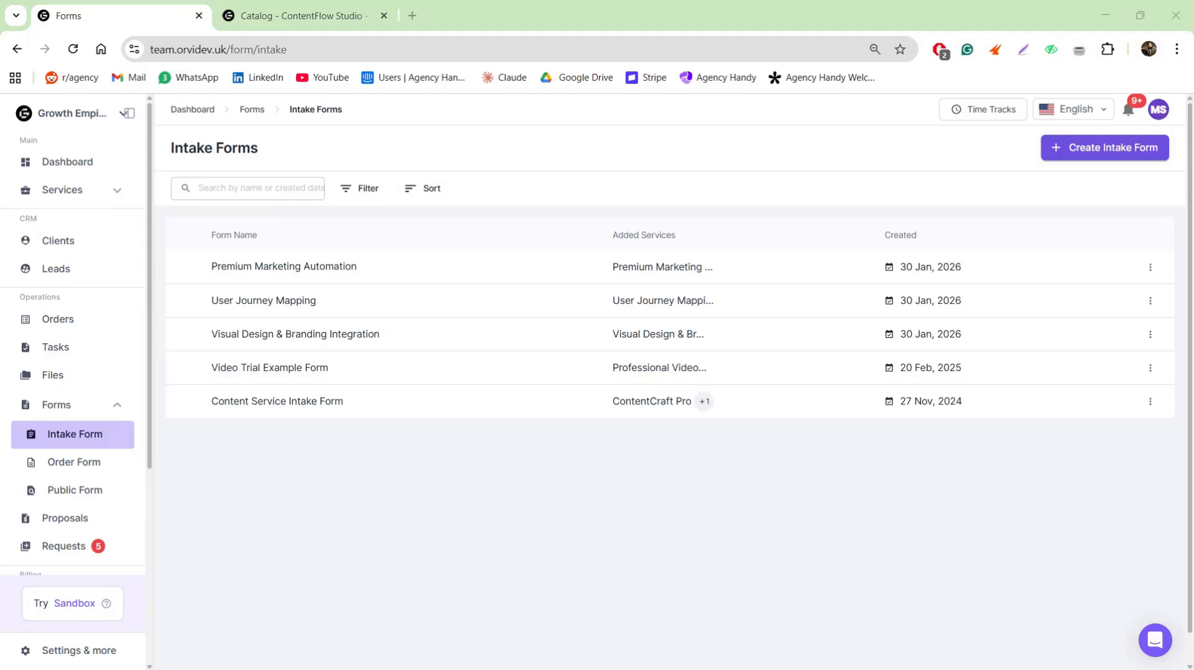
click(608, 477)
click(106, 404)
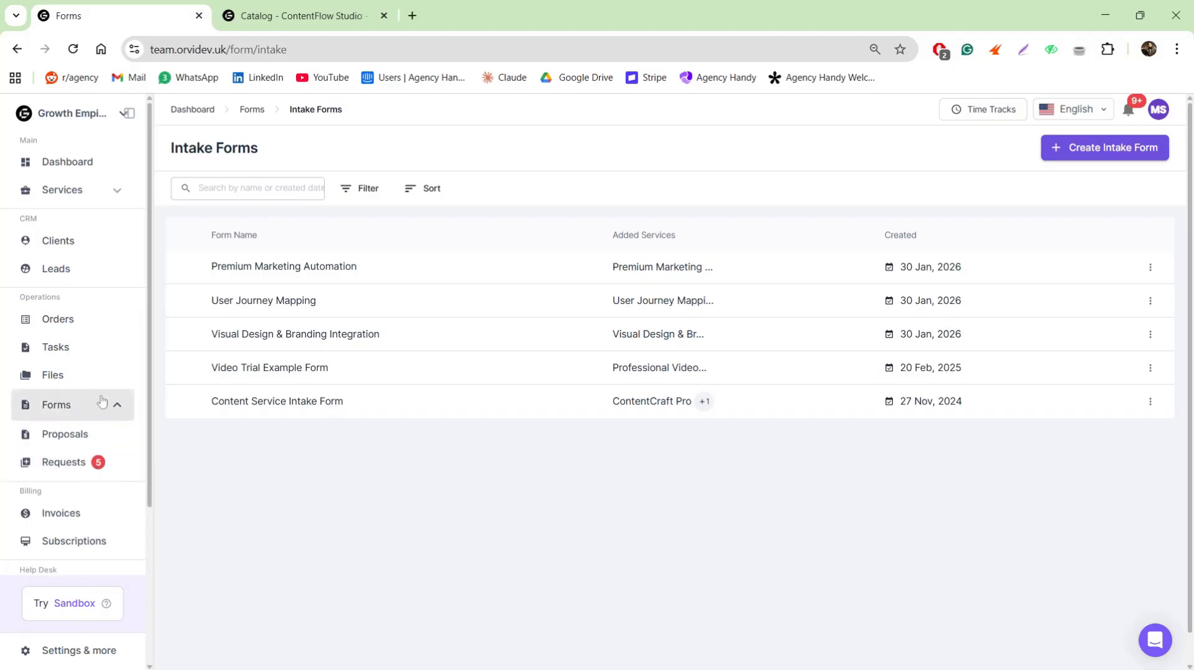
click(87, 402)
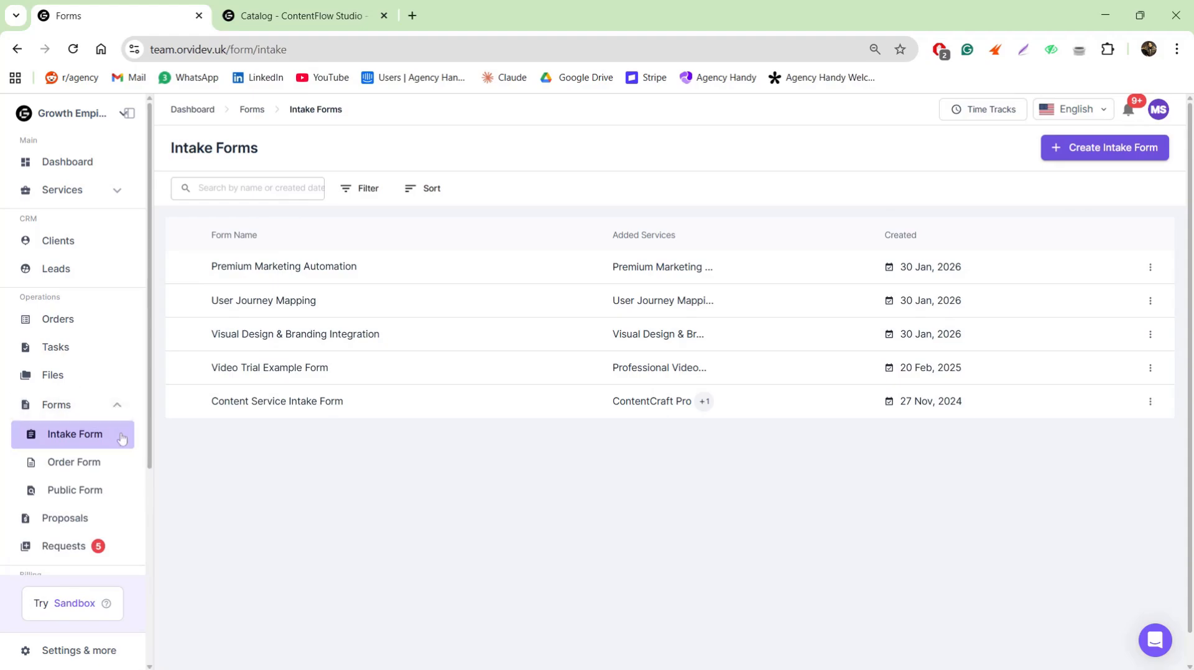
click(100, 462)
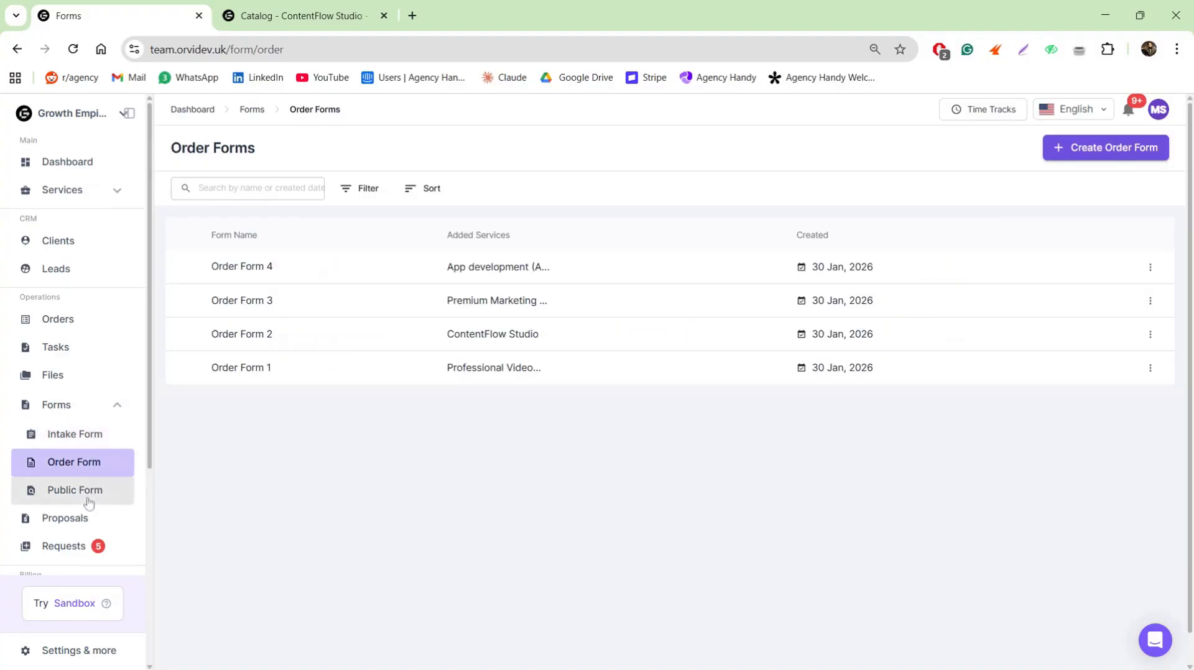
click(91, 492)
click(90, 436)
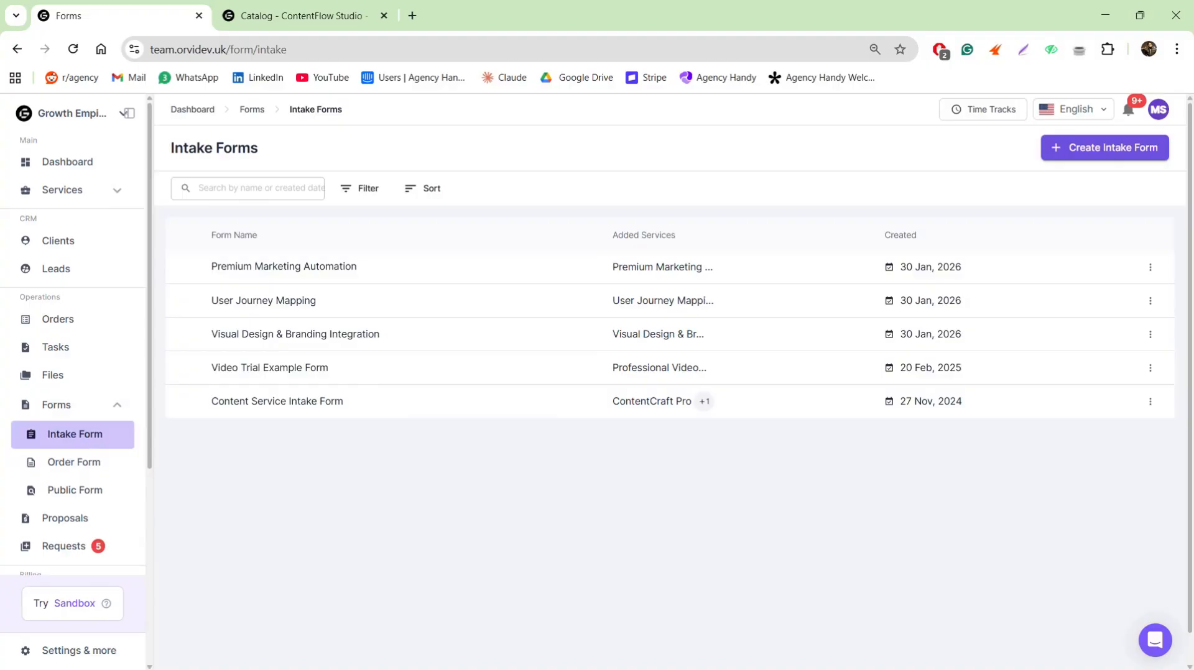
Return to the ContentFlow Studio catalog checkout and fill in the client's company, country and address details from the saved autofill entry
click(356, 18)
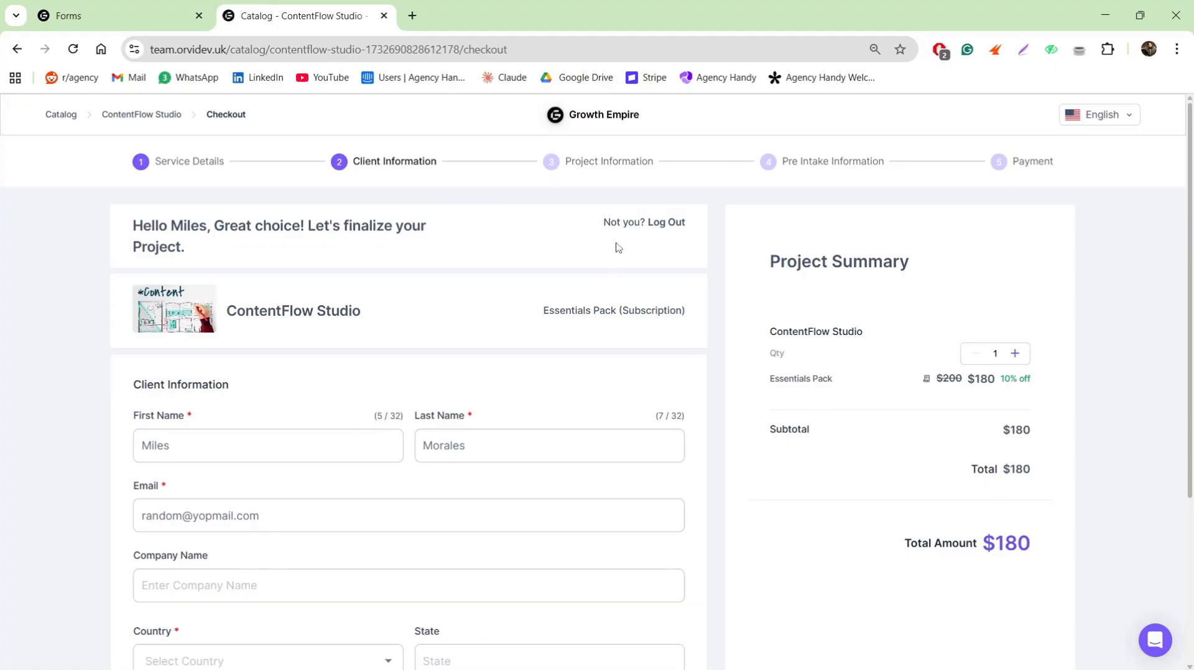
click(283, 459)
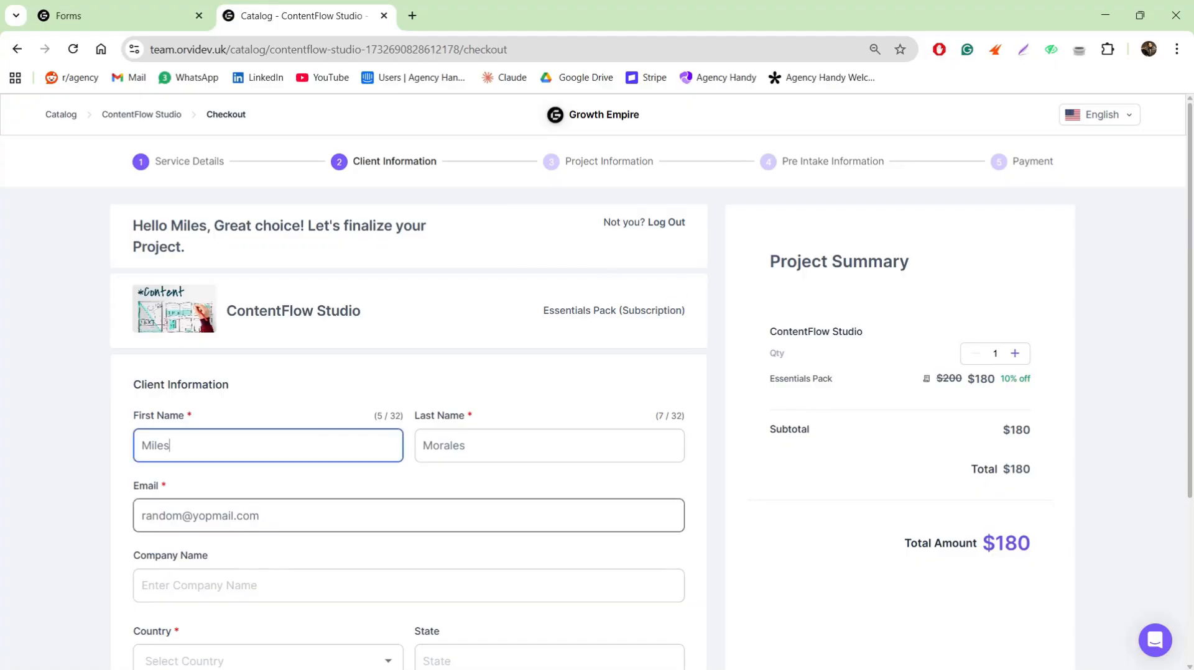
scroll(408, 522, down, 4)
click(675, 641)
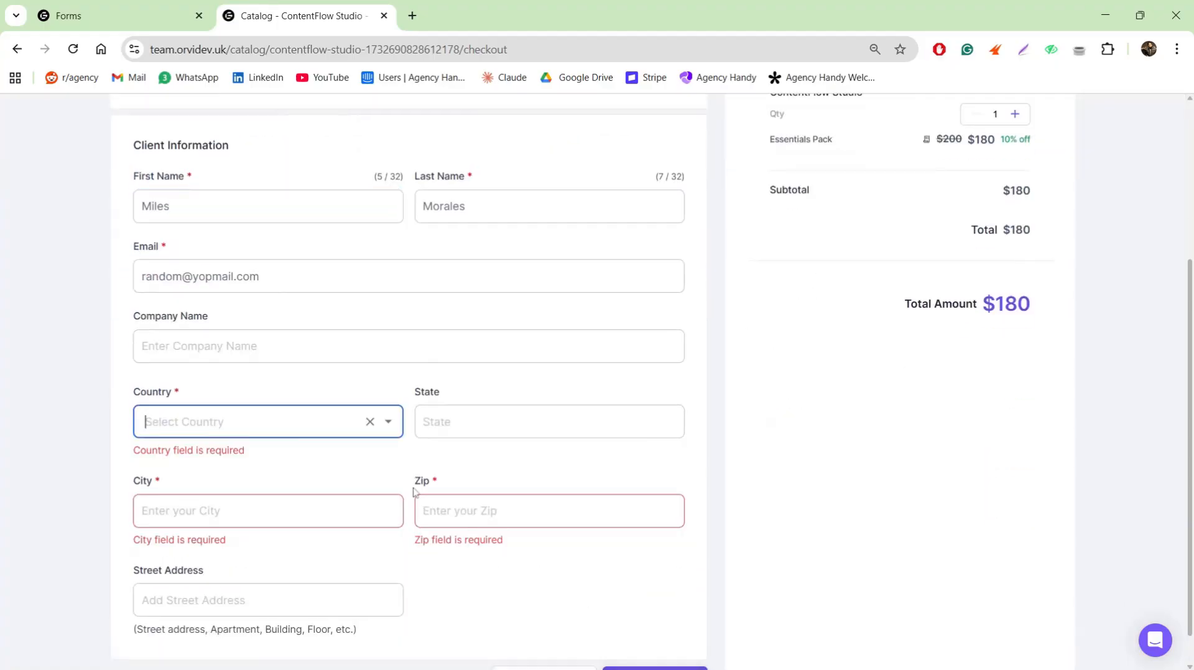
click(284, 429)
click(268, 466)
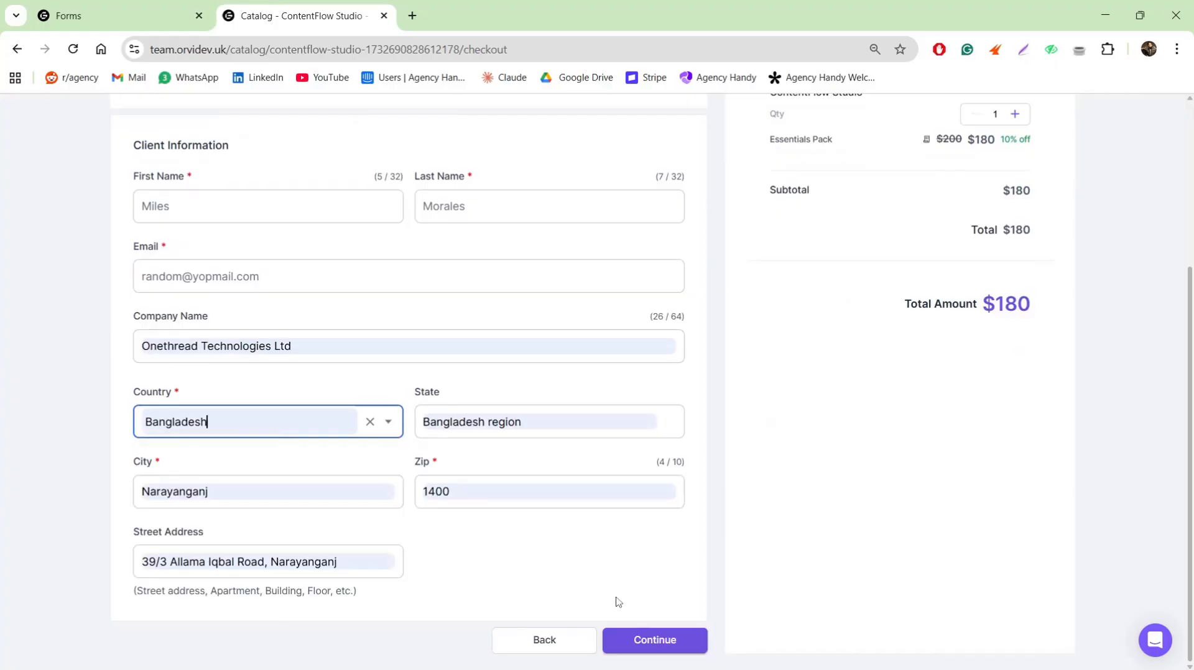
Continue the ContentFlow Studio checkout past the client information and the add-ons, and review the Pre Intake Information questions
click(614, 598)
click(650, 641)
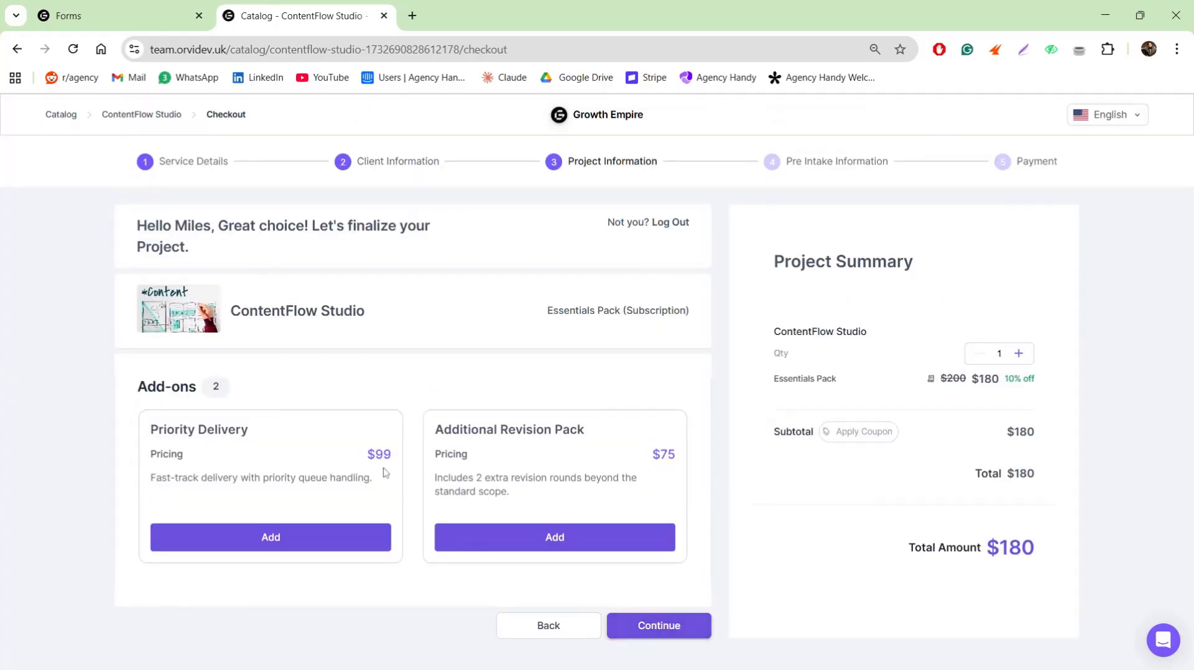
click(677, 631)
scroll(491, 380, down, 4)
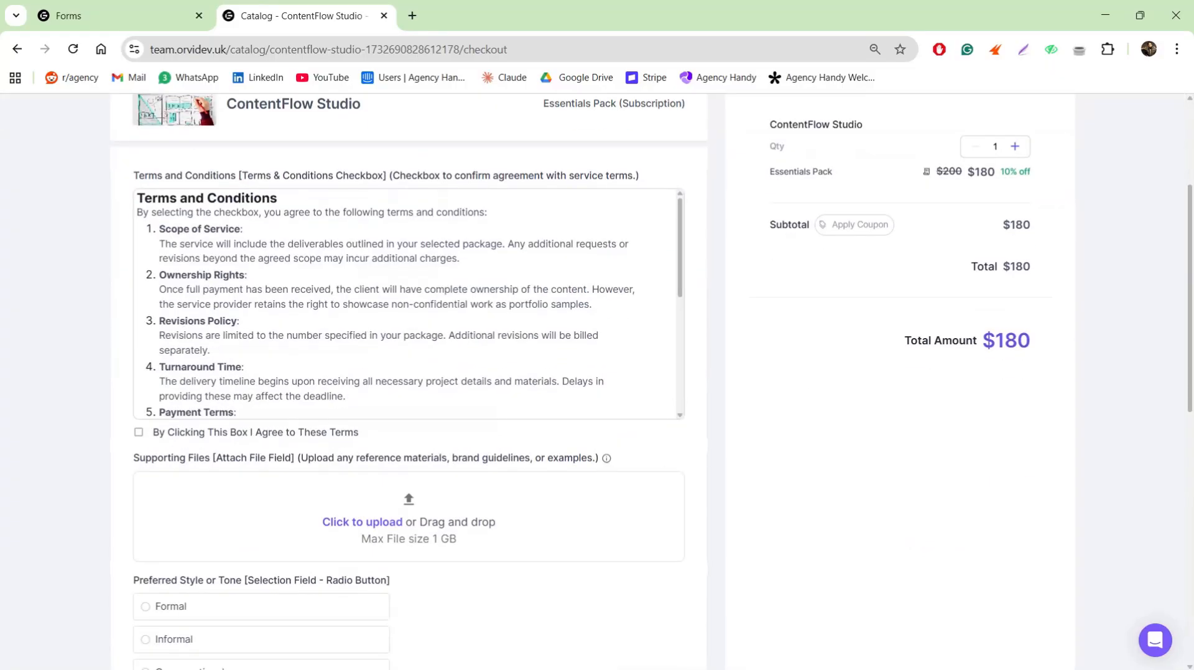
scroll(491, 298, down, 2)
scroll(521, 529, down, 3)
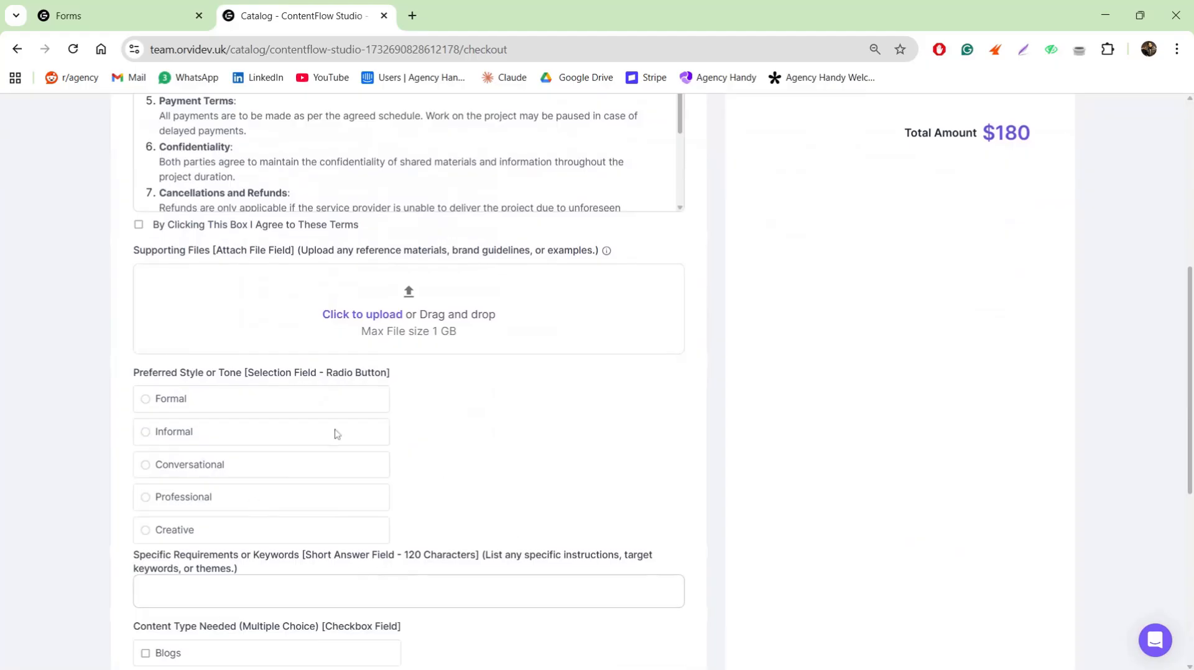
scroll(259, 482, down, 3)
Review the components available for a new intake form and compare them with the questions on the checkout's Pre Intake Information page
click(143, 8)
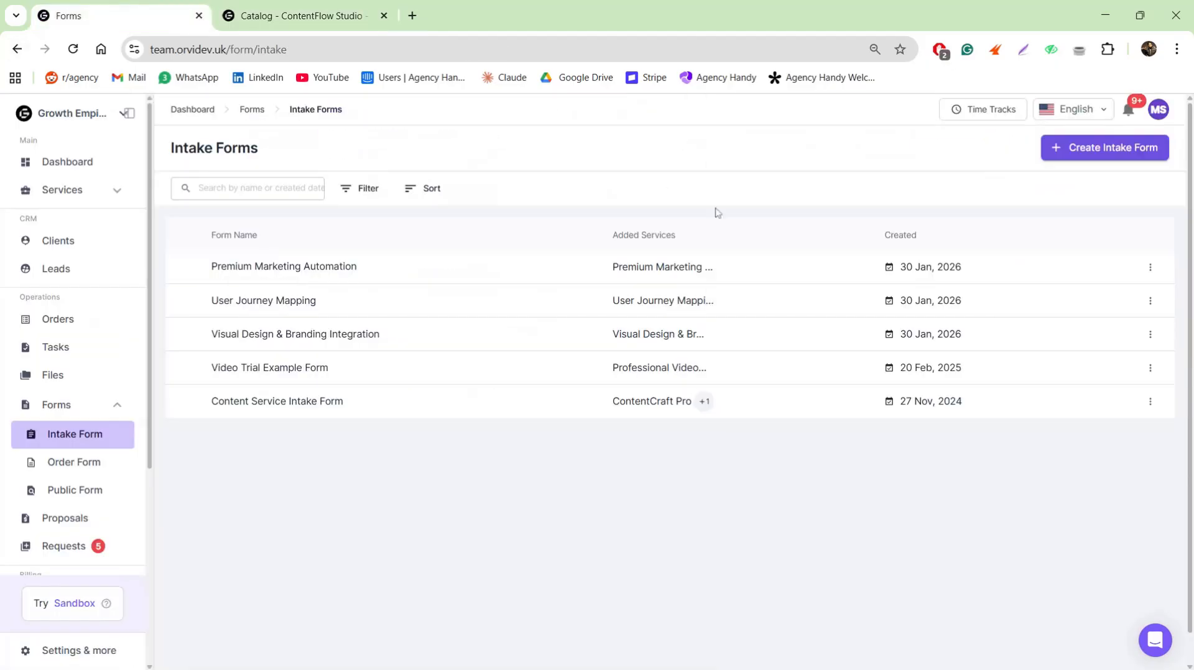
click(1084, 160)
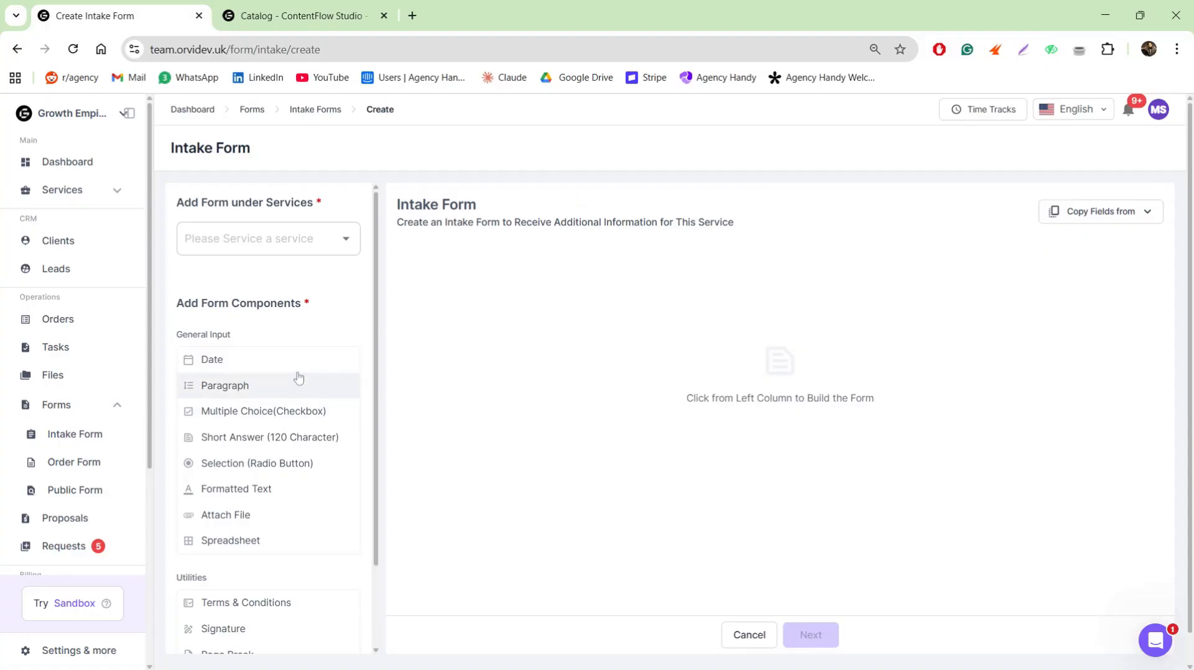
scroll(297, 379, down, 2)
scroll(324, 386, up, 2)
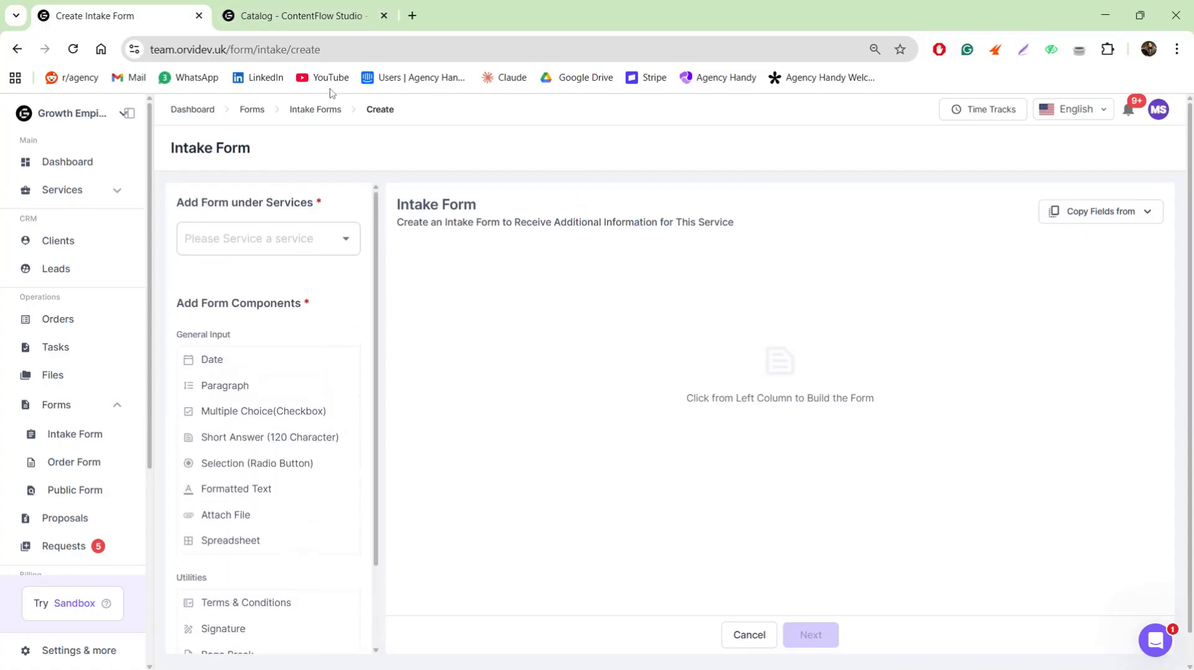
click(297, 6)
scroll(355, 546, down, 3)
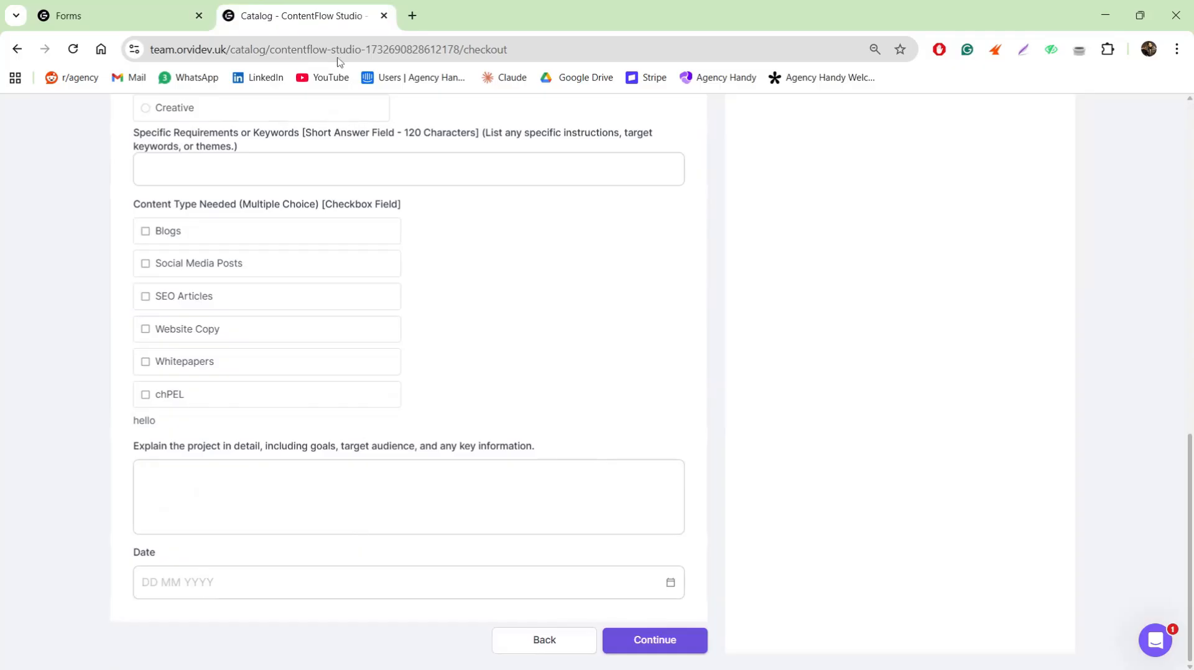
Examine the fields of the Premium Marketing Automation intake form, then return to the list of intake forms
click(159, 6)
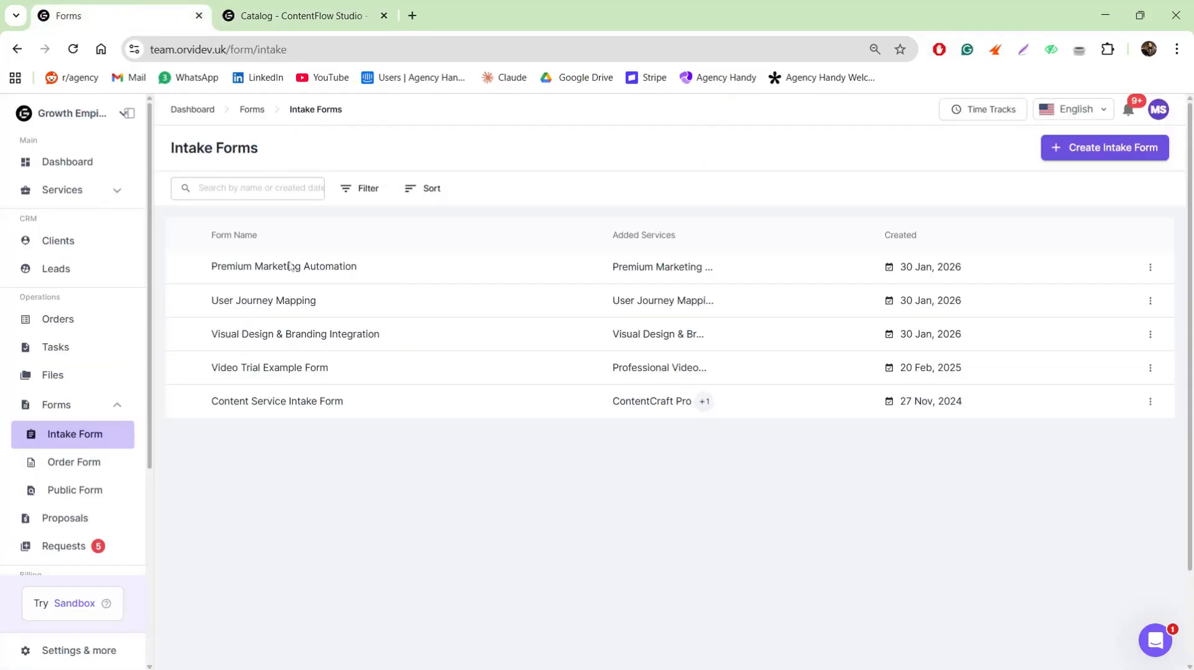
click(320, 275)
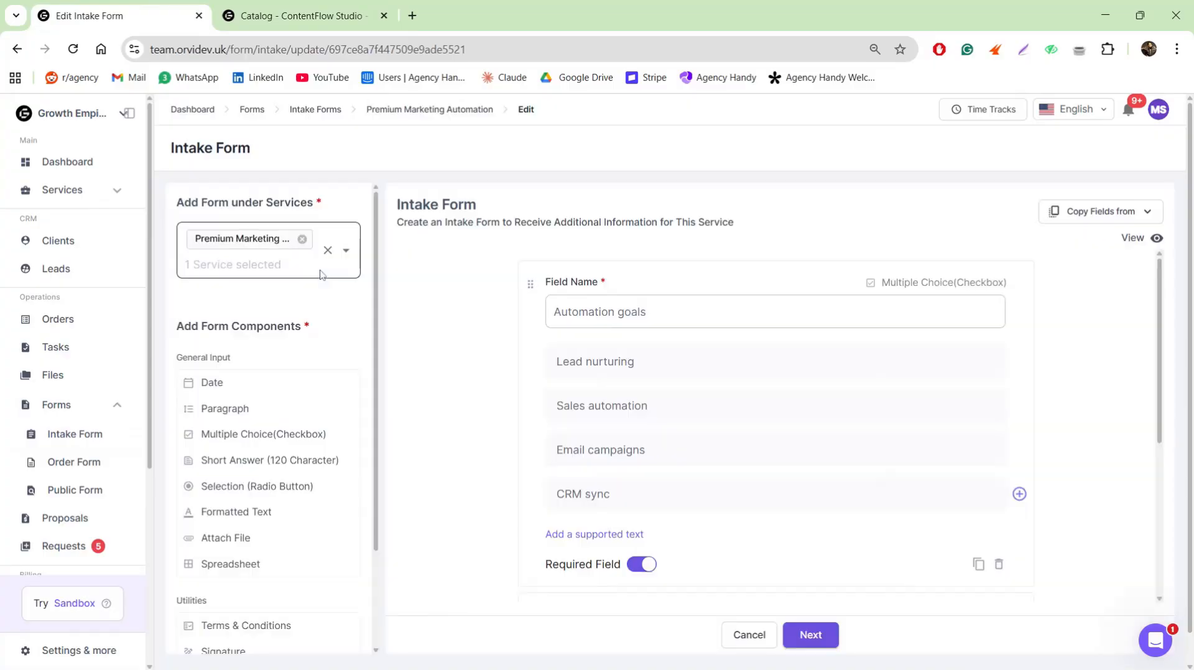
scroll(583, 477, down, 4)
scroll(582, 476, up, 5)
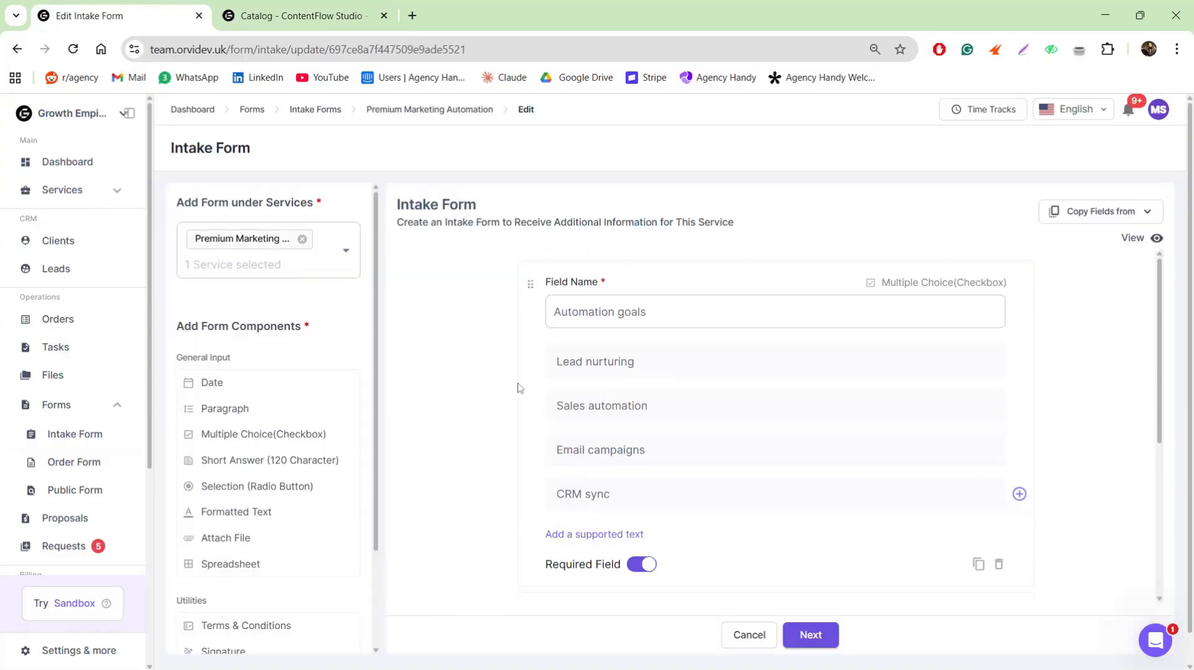
click(310, 111)
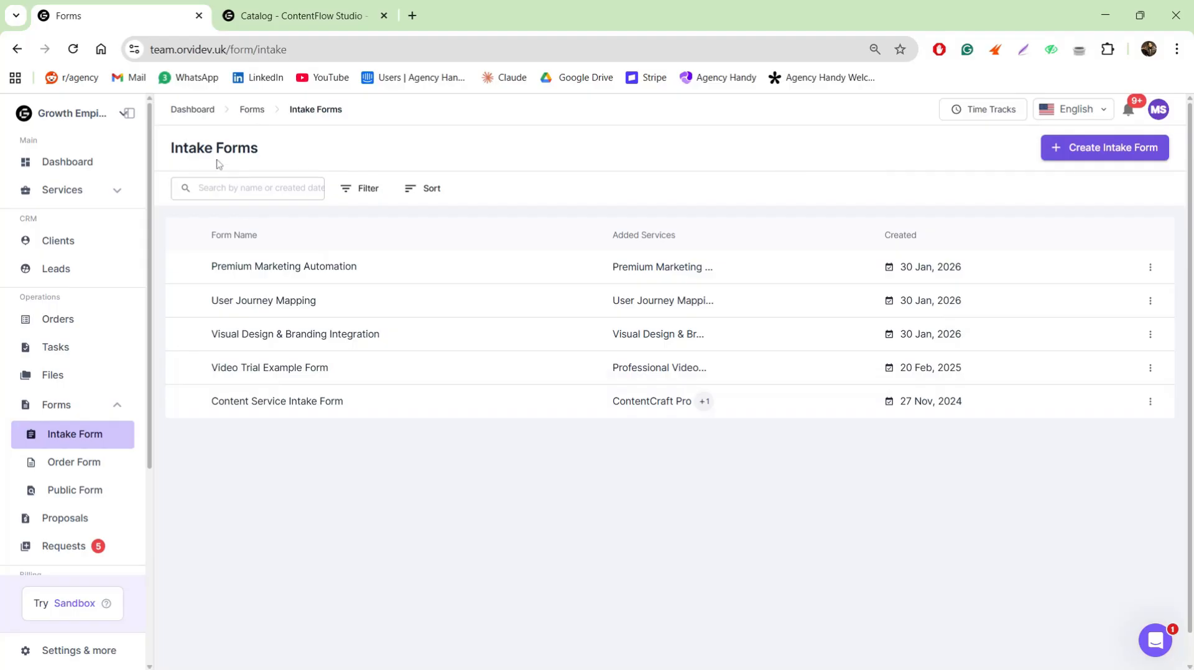
Review the Add-ons list under Services, briefly selecting and deselecting the Brand Asset Library Management add-on
click(118, 192)
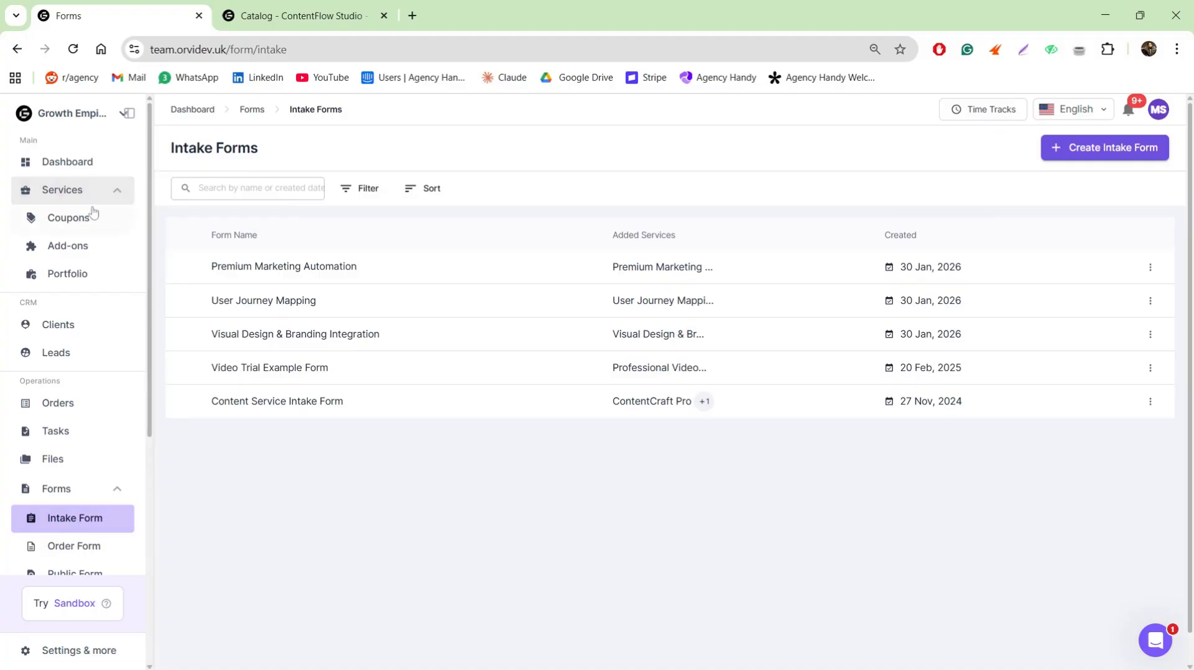
click(87, 252)
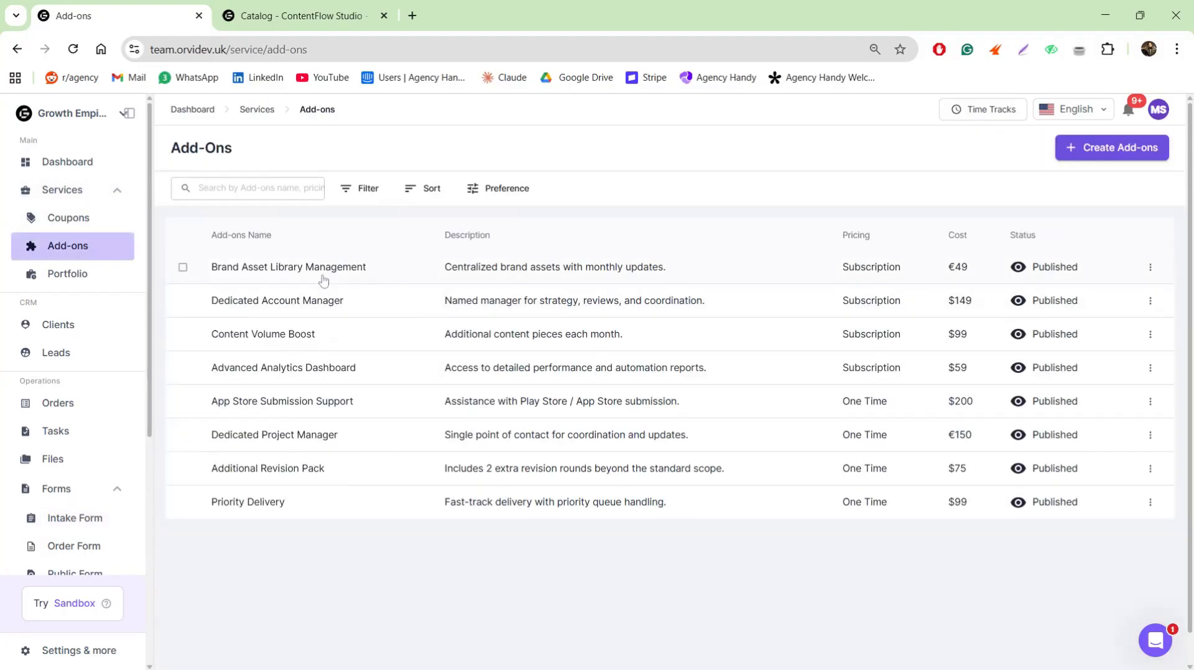
click(304, 272)
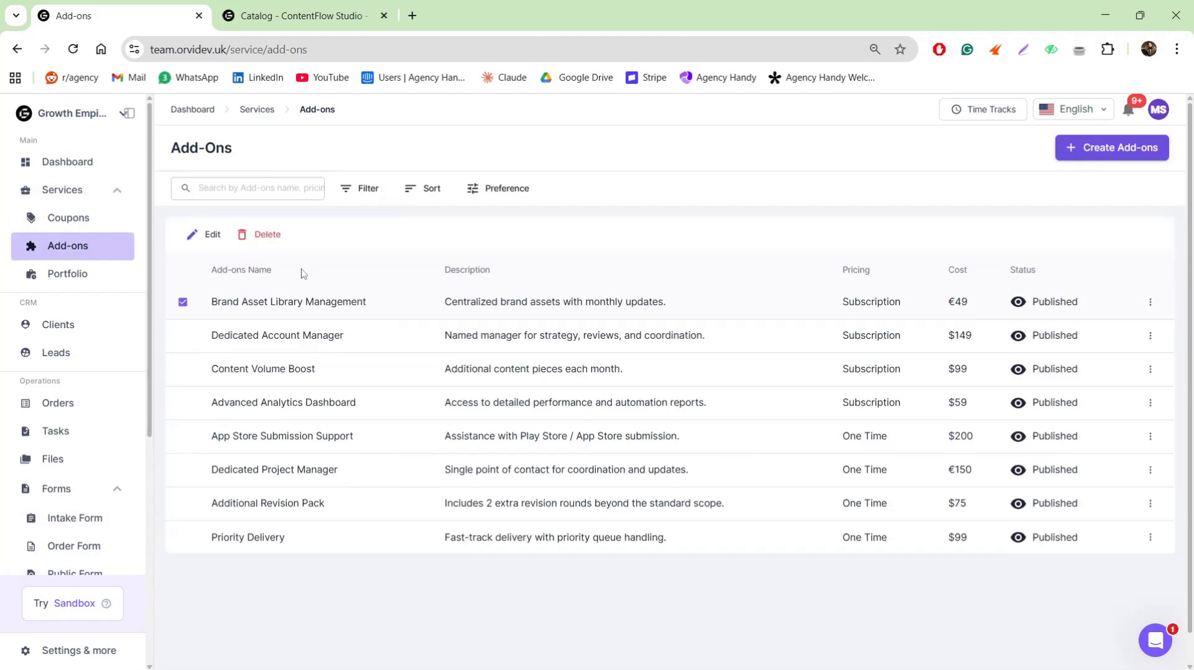
click(290, 306)
click(290, 306)
click(221, 336)
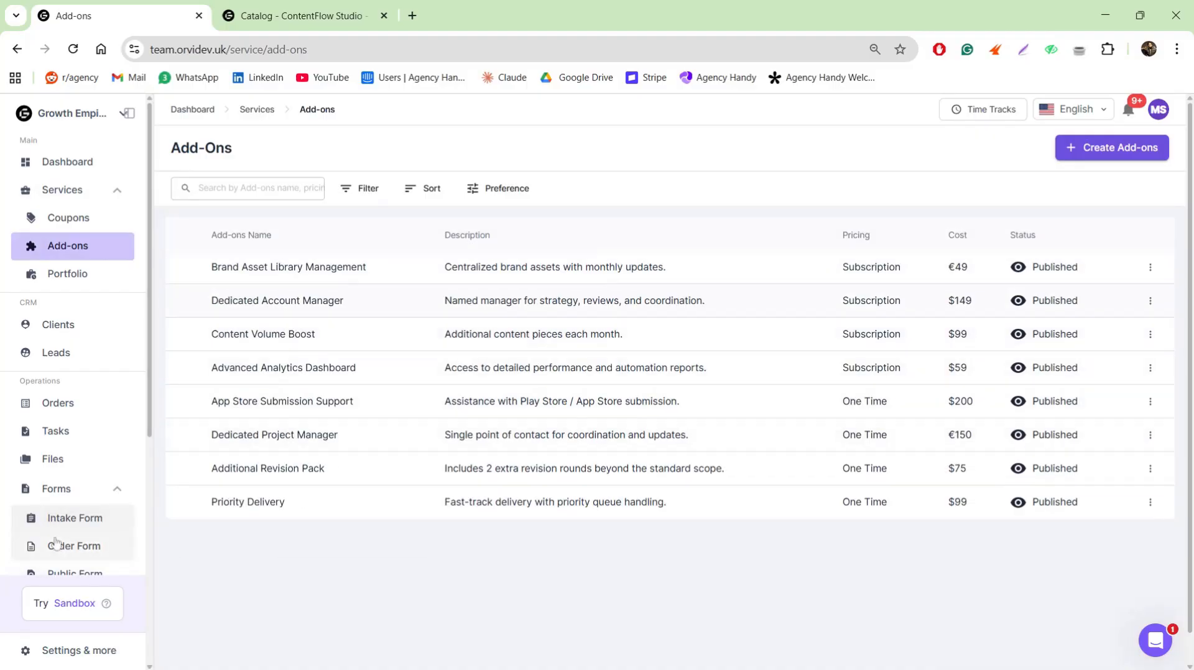
View the list of order forms, then look back over the Pre Intake Information page of the ContentFlow Studio checkout
click(54, 545)
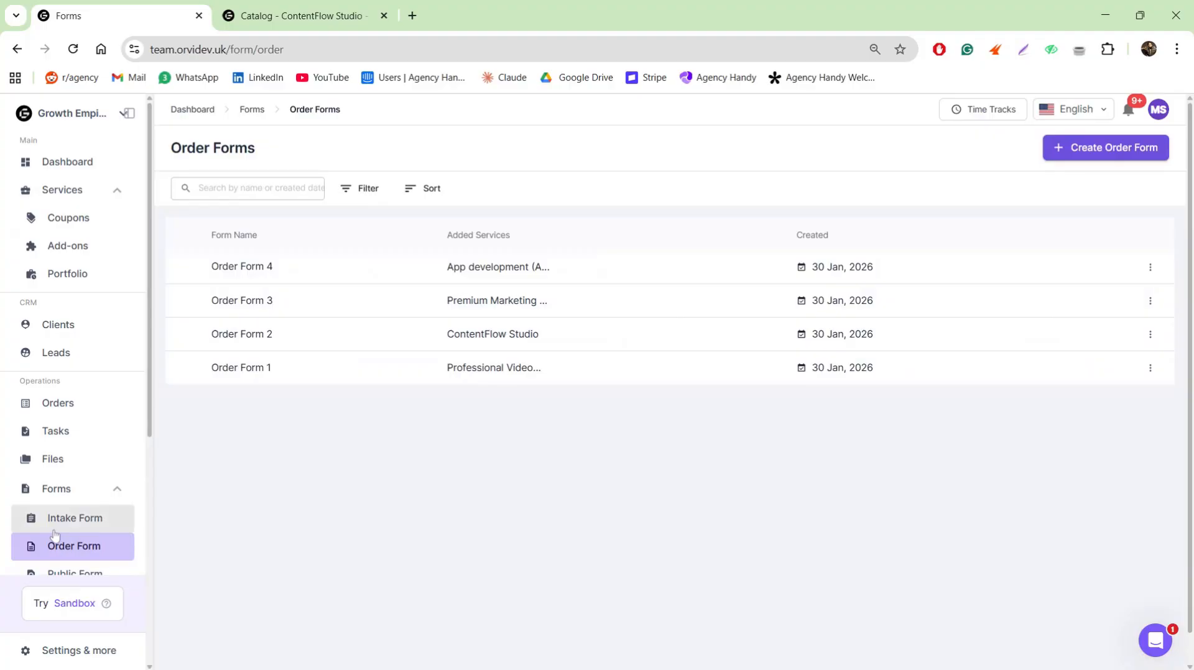
click(239, 8)
scroll(227, 237, up, 5)
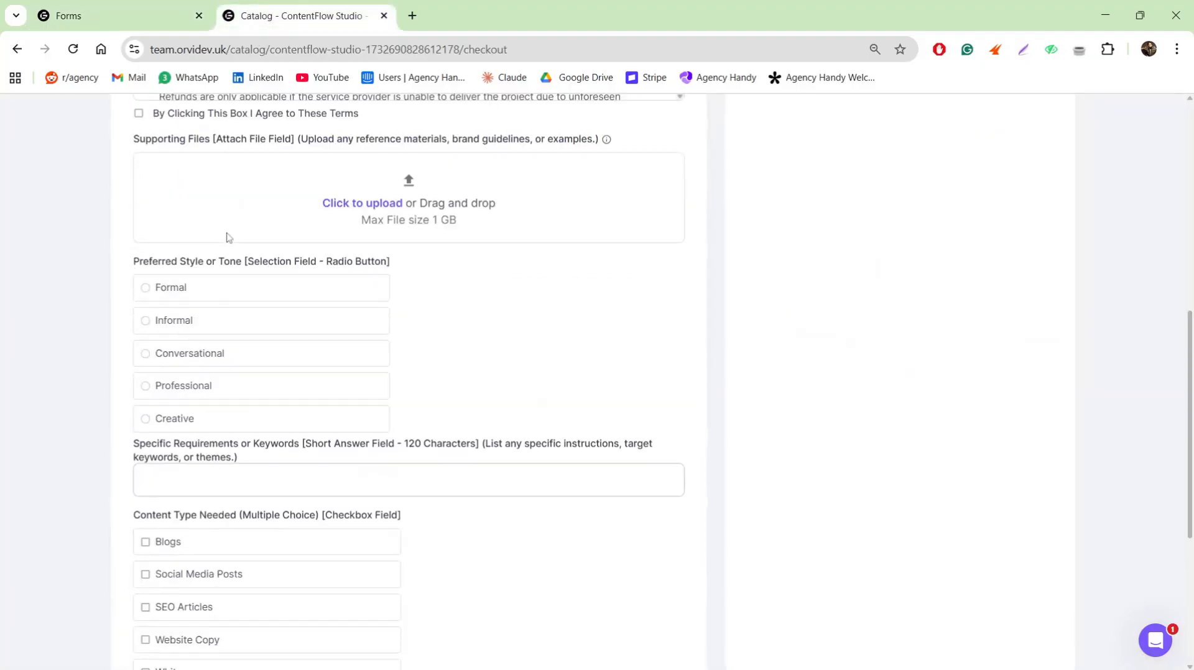
scroll(227, 237, up, 8)
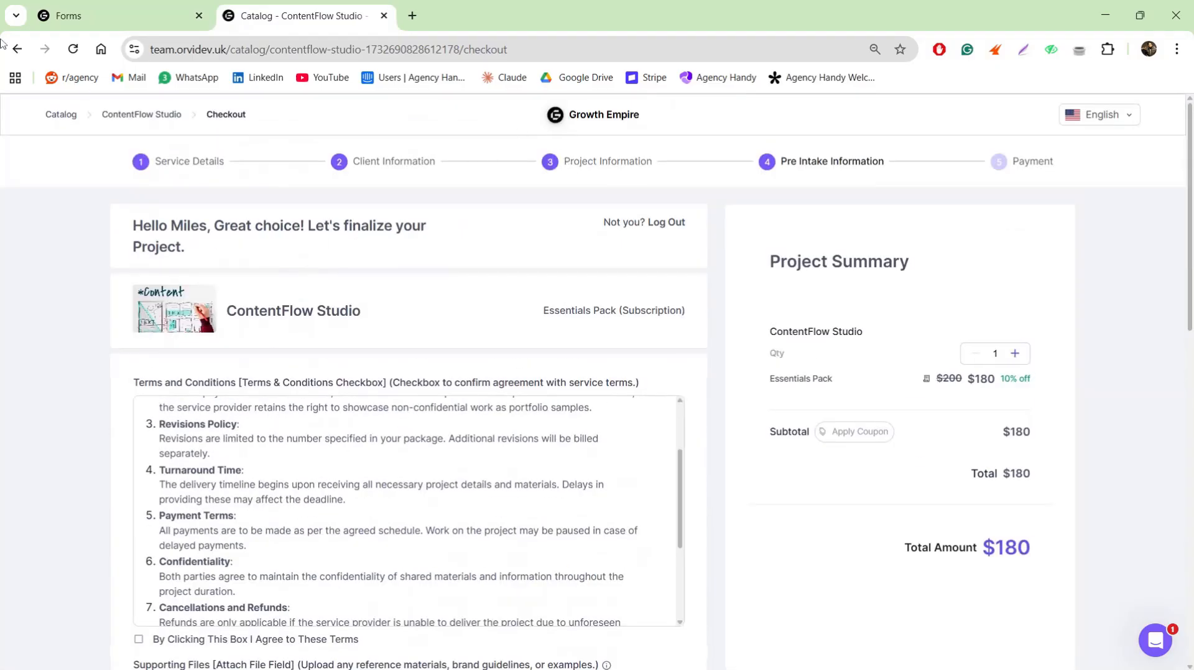
Leave the checkout for the catalog and start a new ContentFlow Studio checkout with the Essentials Pack
click(17, 50)
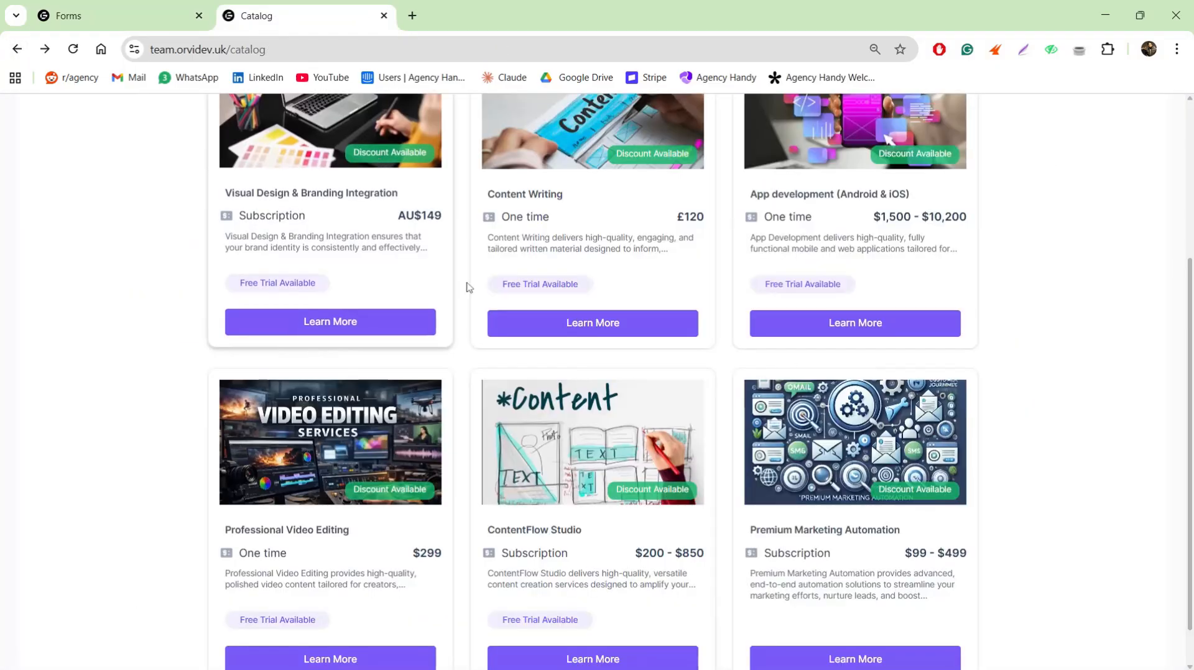
click(627, 661)
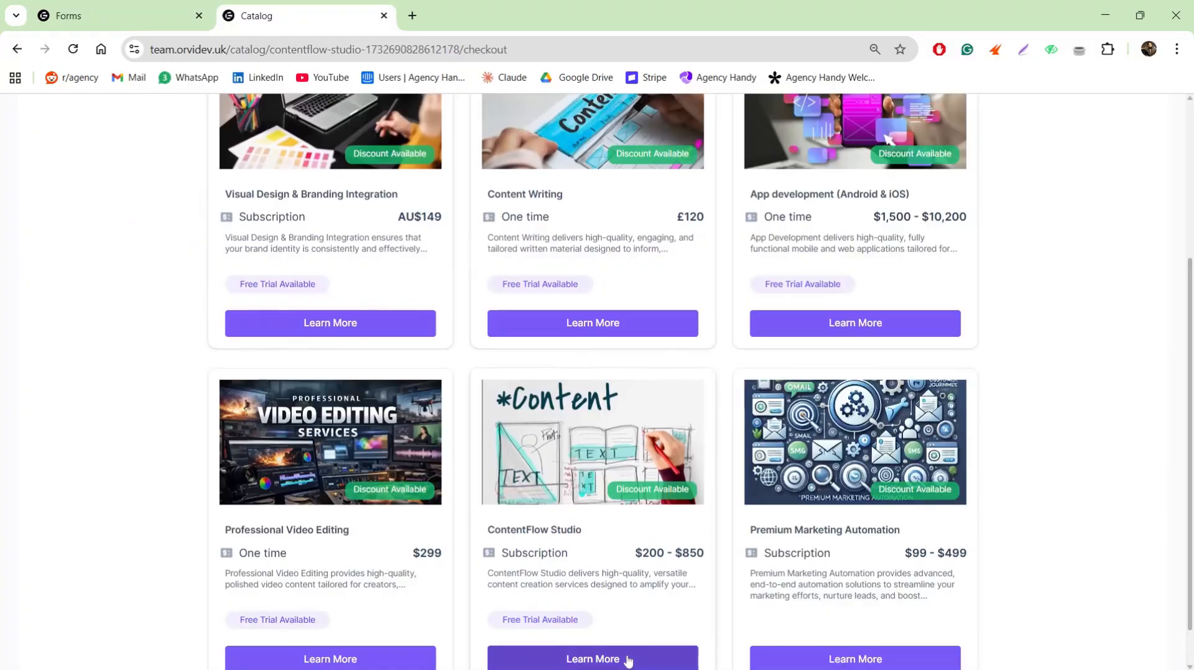
scroll(601, 430, down, 3)
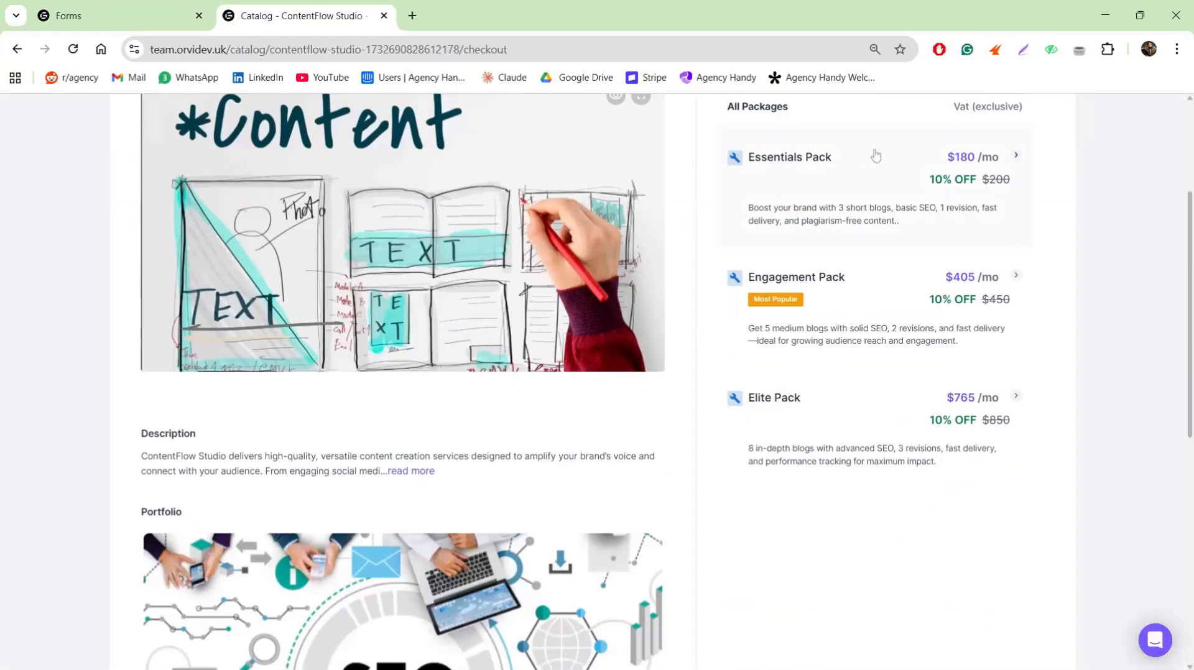
click(873, 154)
click(915, 507)
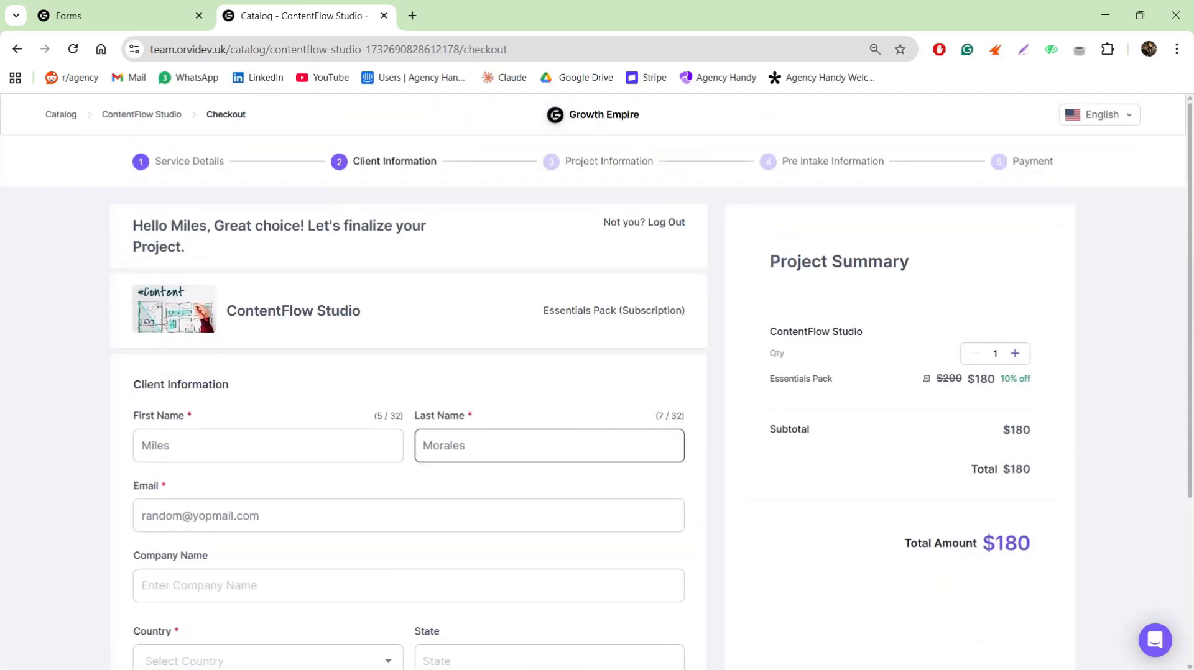
Fill in the client information from the saved Agency Handy autofill entry, enter the city, and continue to Project Information
scroll(547, 423, down, 4)
click(234, 423)
click(243, 459)
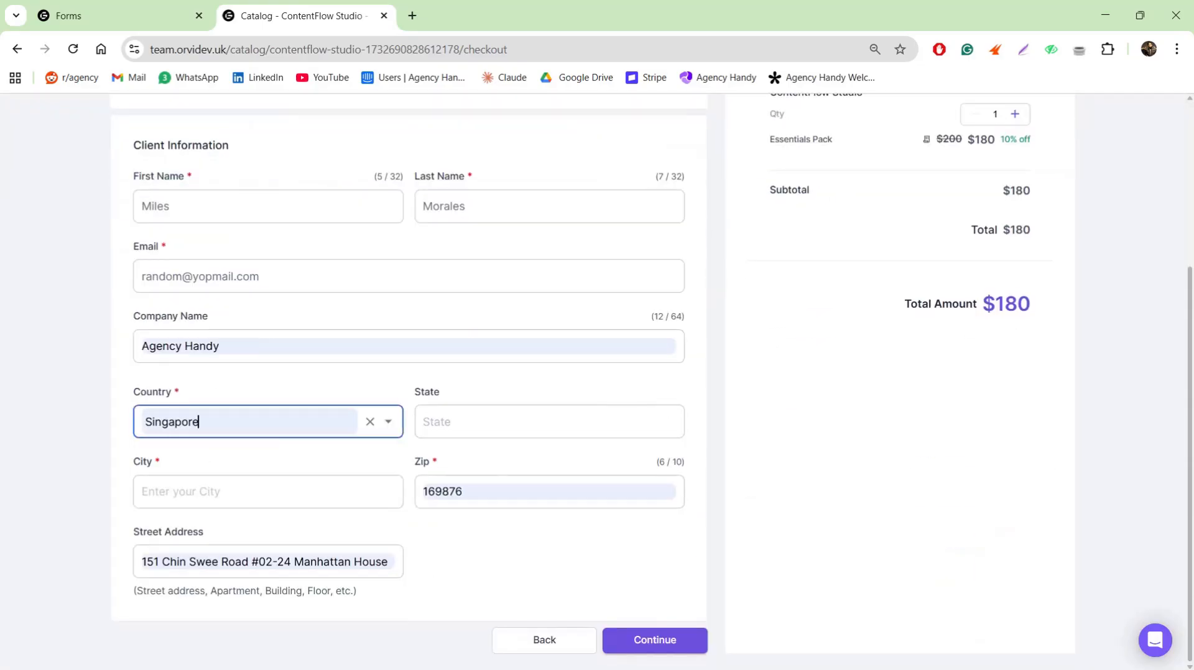
click(276, 505)
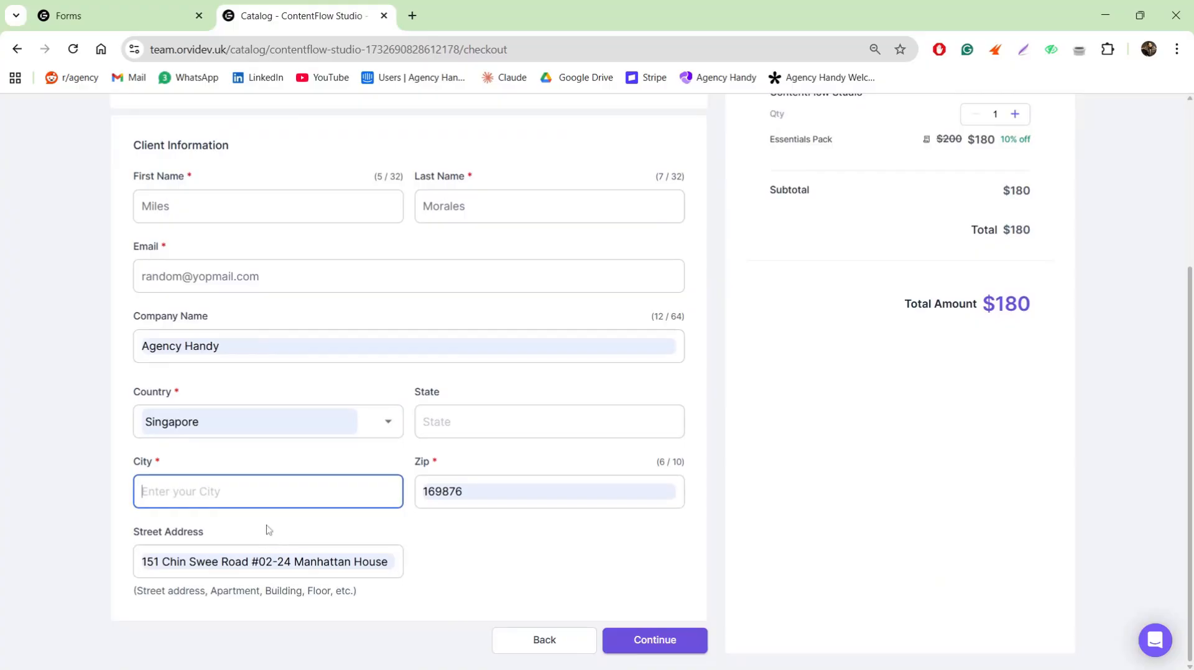
text(singaopoe)
key(BackSpace)
key(BackSpace)
text(po)
click(654, 647)
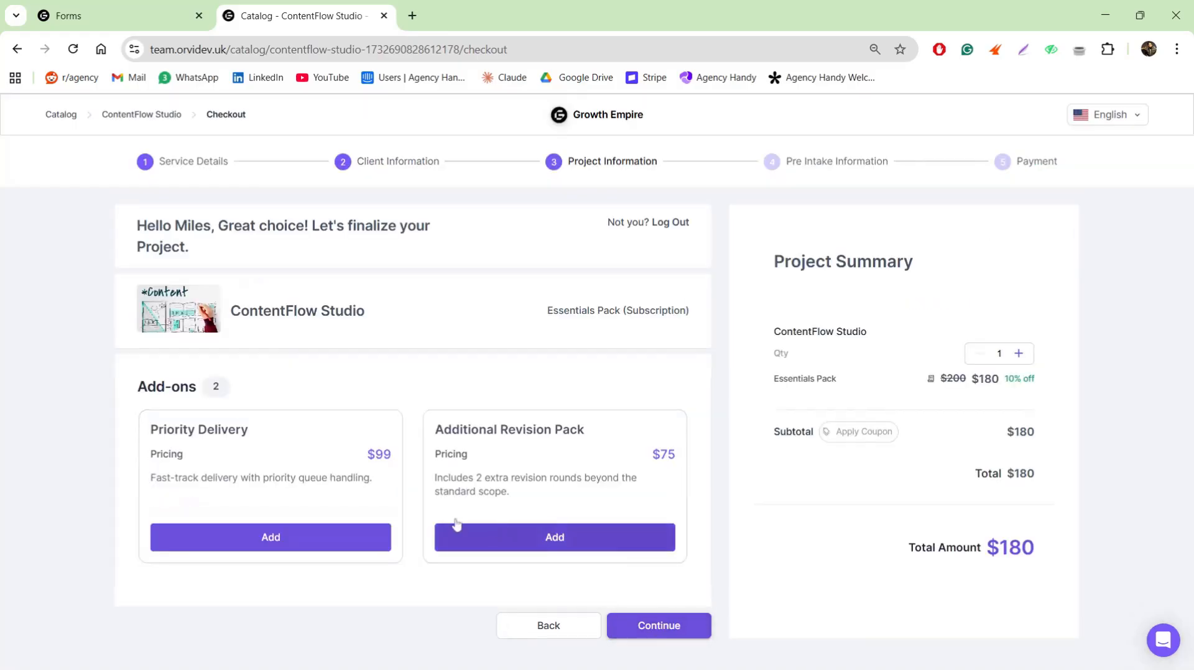
Look at the checkout's Add-ons section, then examine the client details and Add-On field of Order Form 4 and leave it without saving
drag(137, 395, 281, 411)
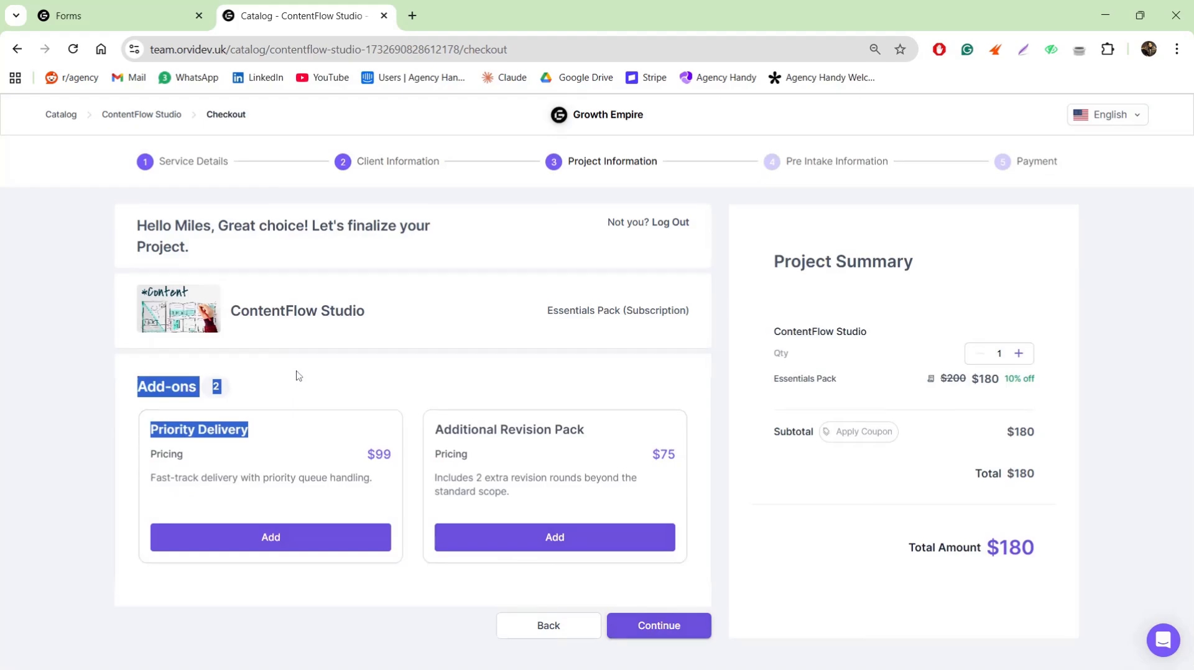
click(140, 11)
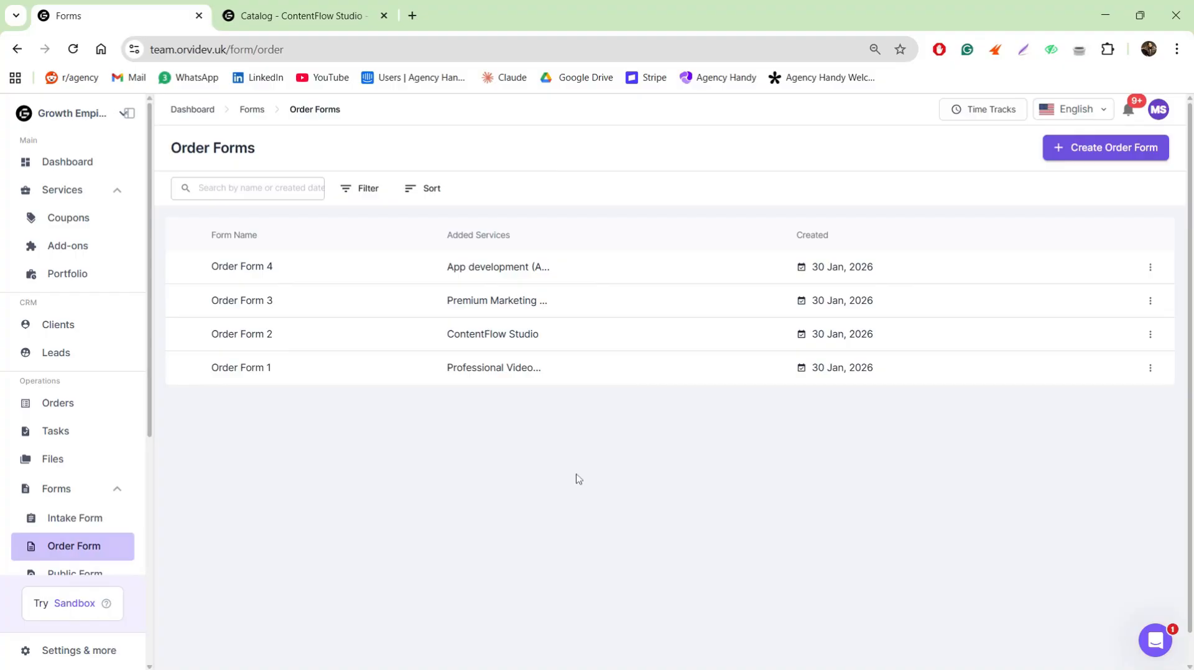
click(230, 277)
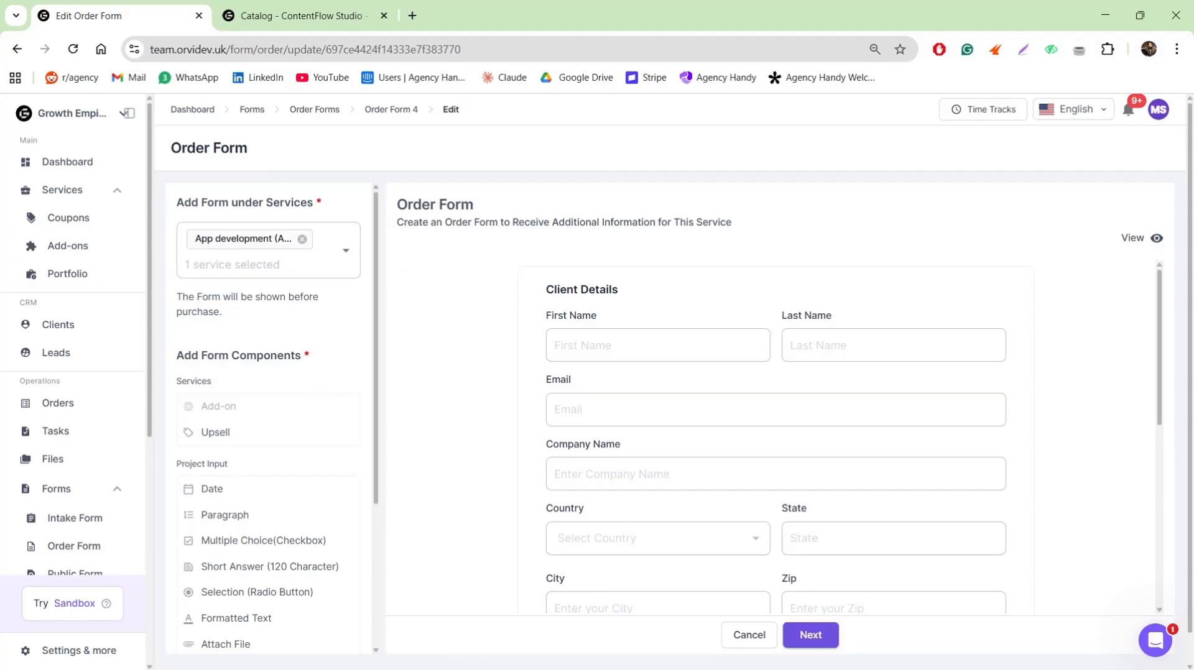
scroll(678, 566, down, 7)
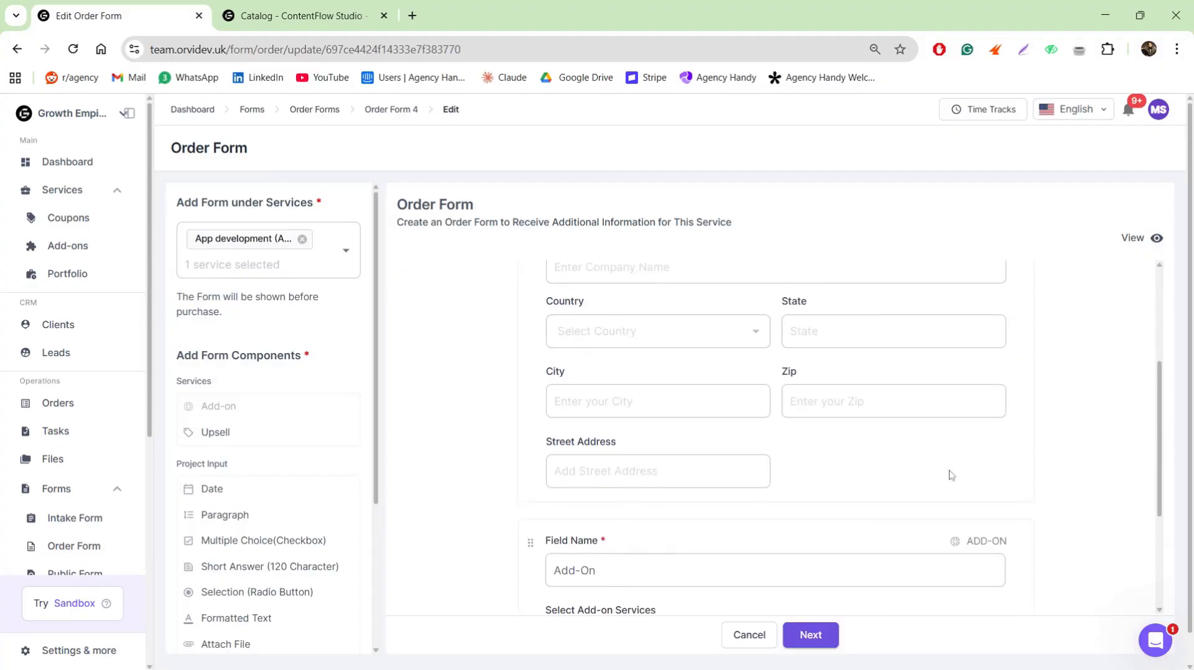
scroll(753, 402, up, 5)
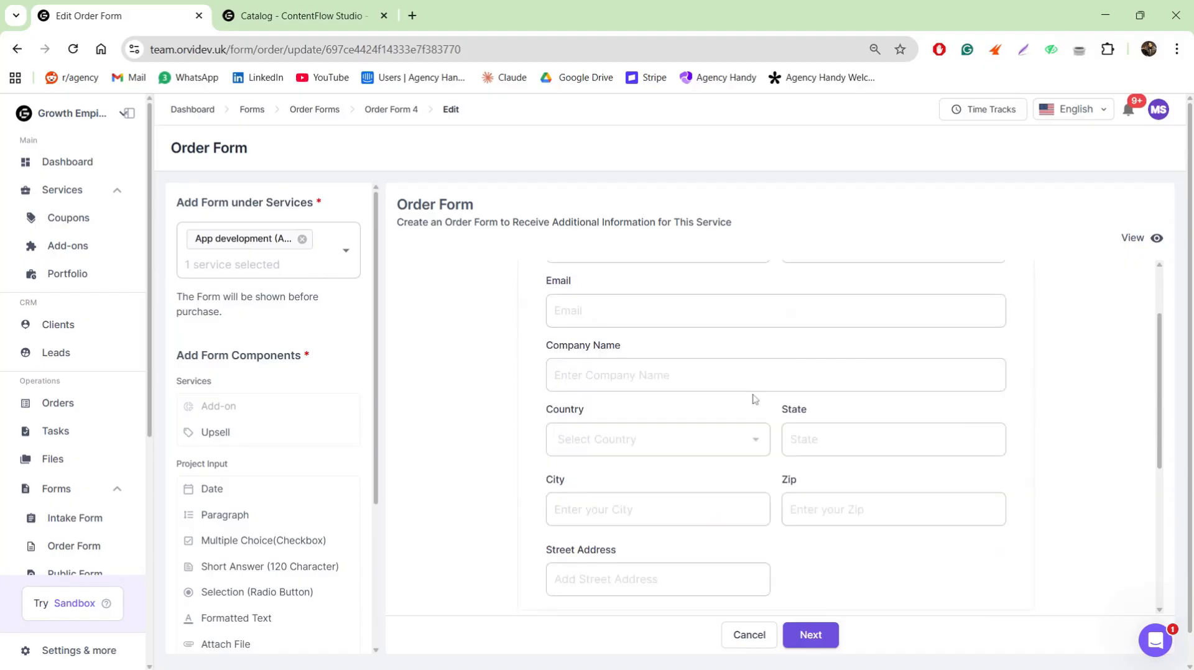
scroll(687, 323, down, 5)
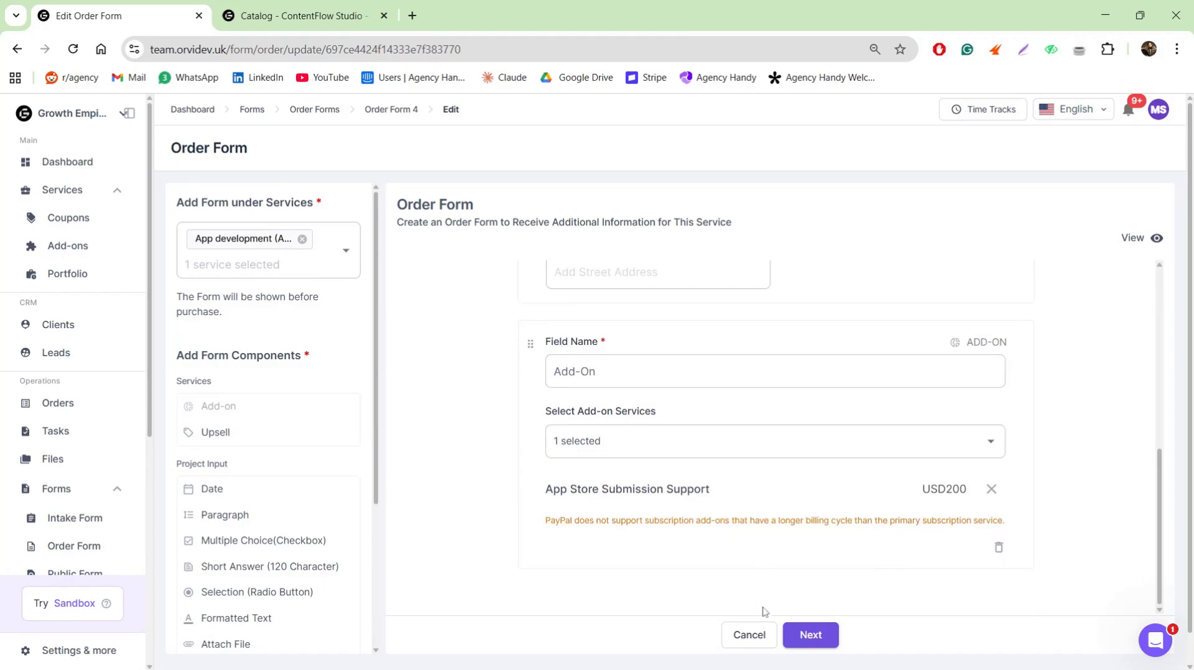
click(764, 634)
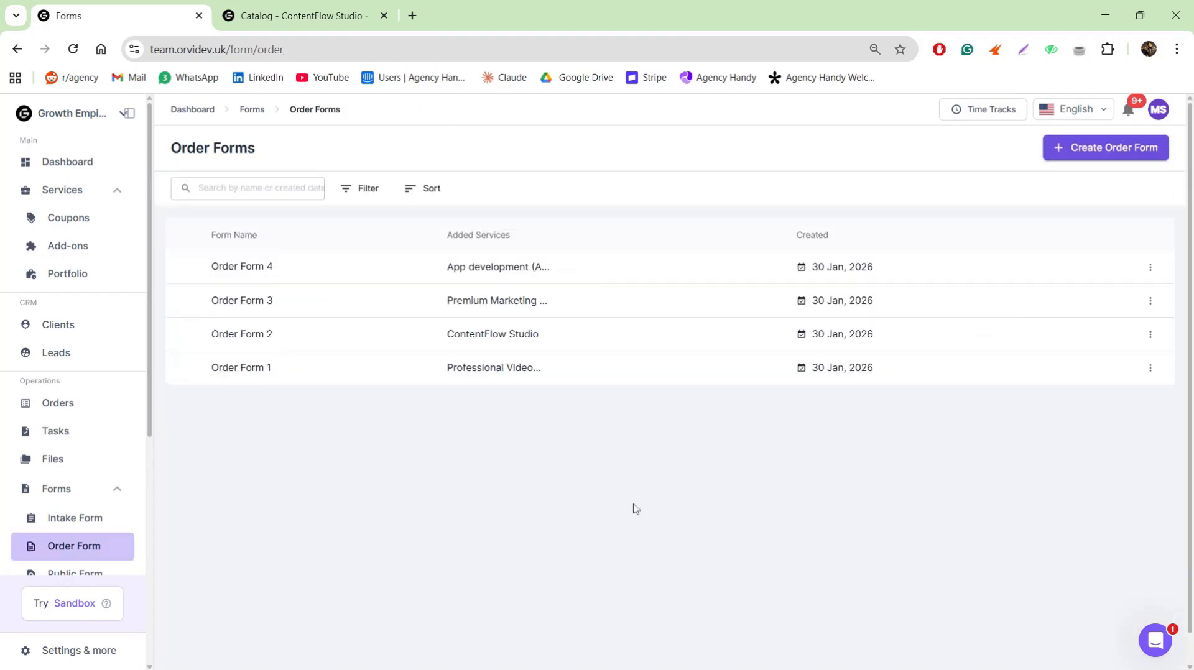
Open the public forms, look over the components available for a new public form, and return to the list without creating one
click(97, 574)
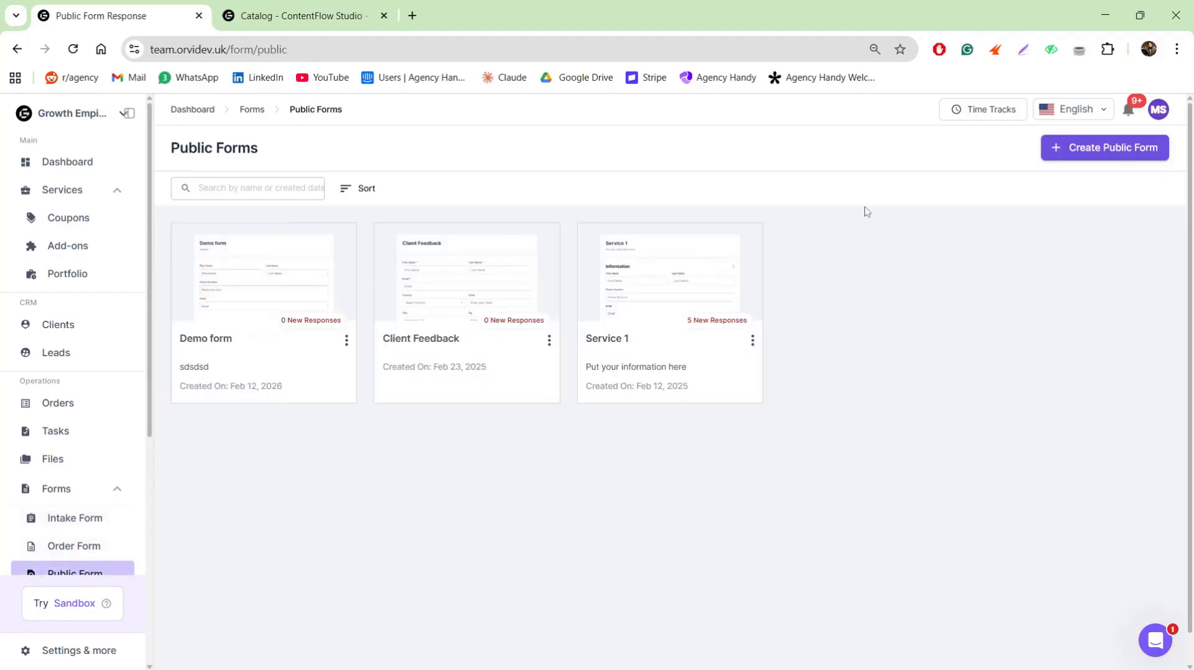
click(1112, 150)
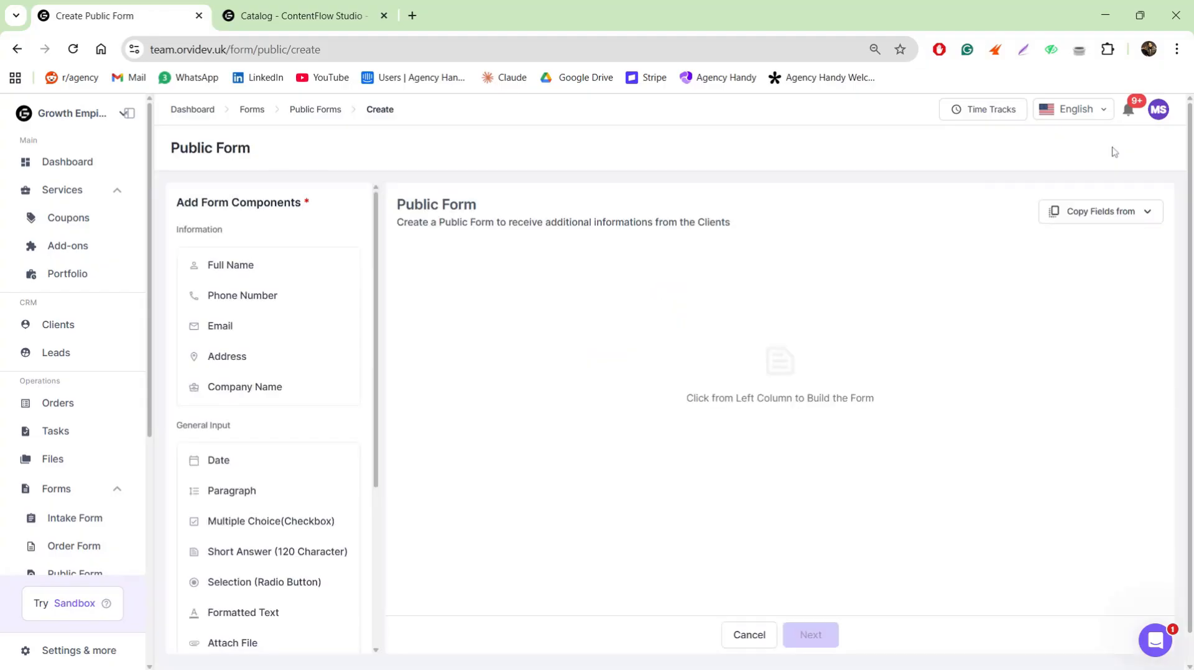
scroll(353, 421, down, 3)
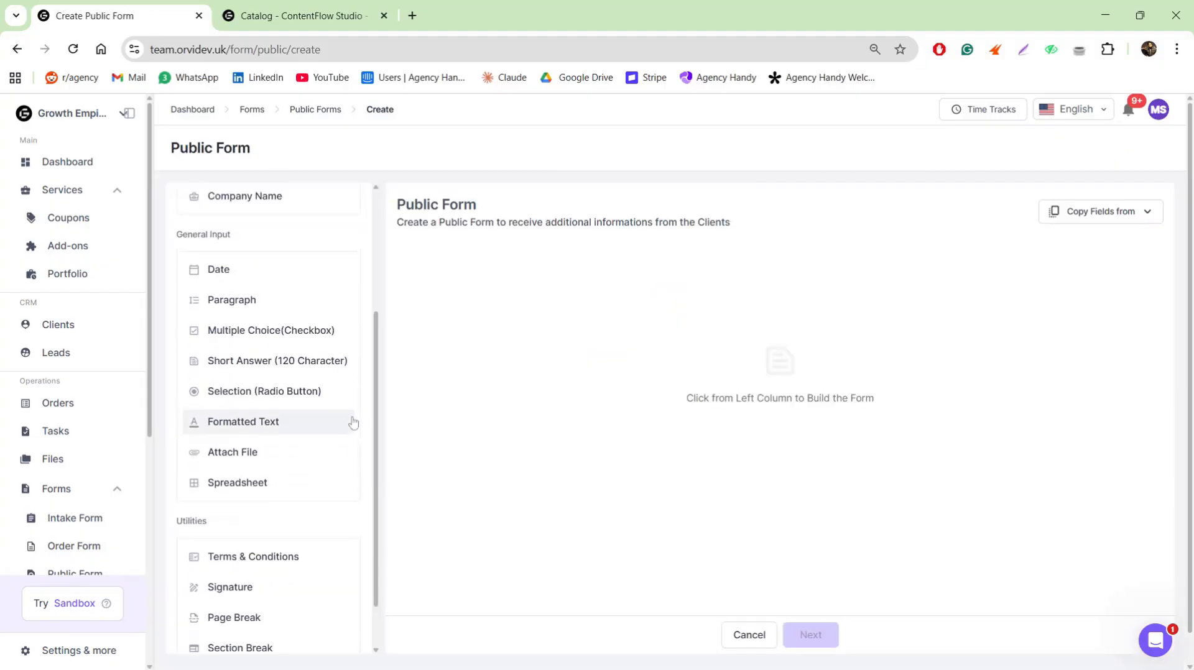
scroll(353, 421, up, 3)
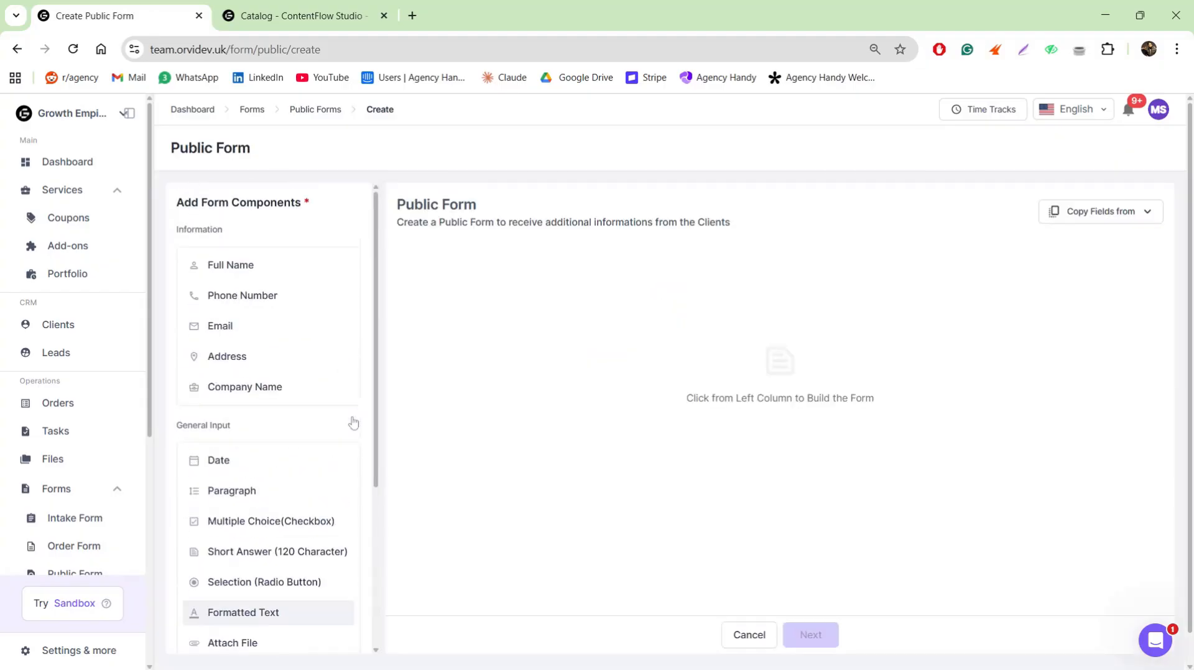
click(306, 109)
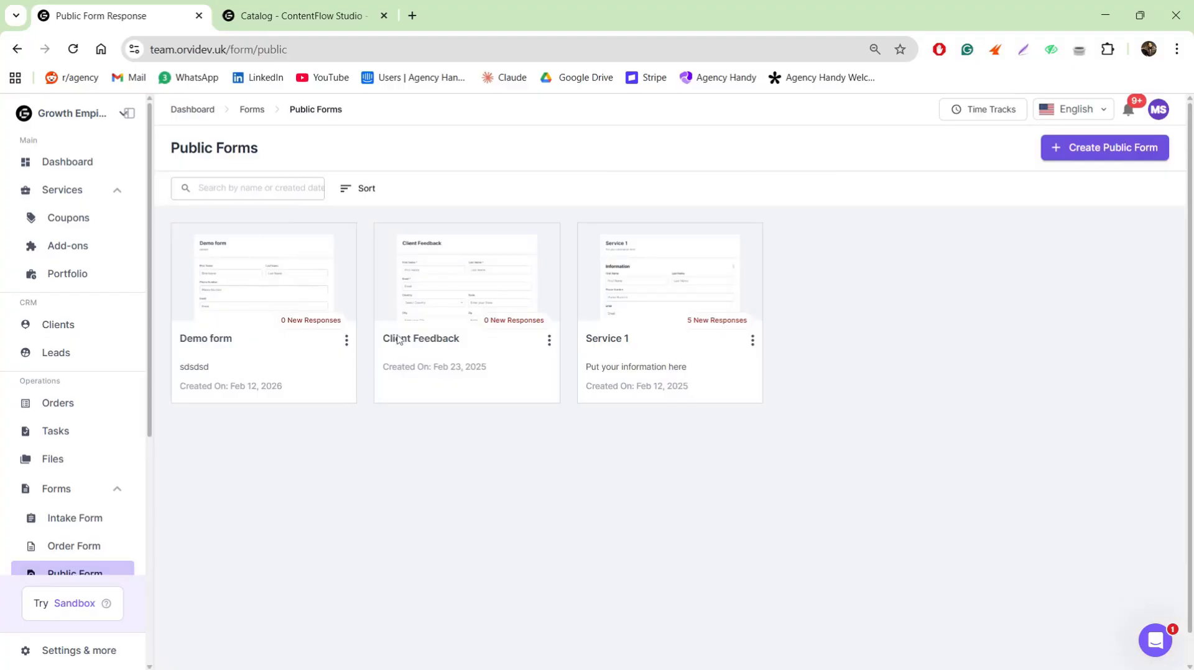
View the responses of the Client Feedback and Service 1 public forms, and return to the public forms list
click(429, 341)
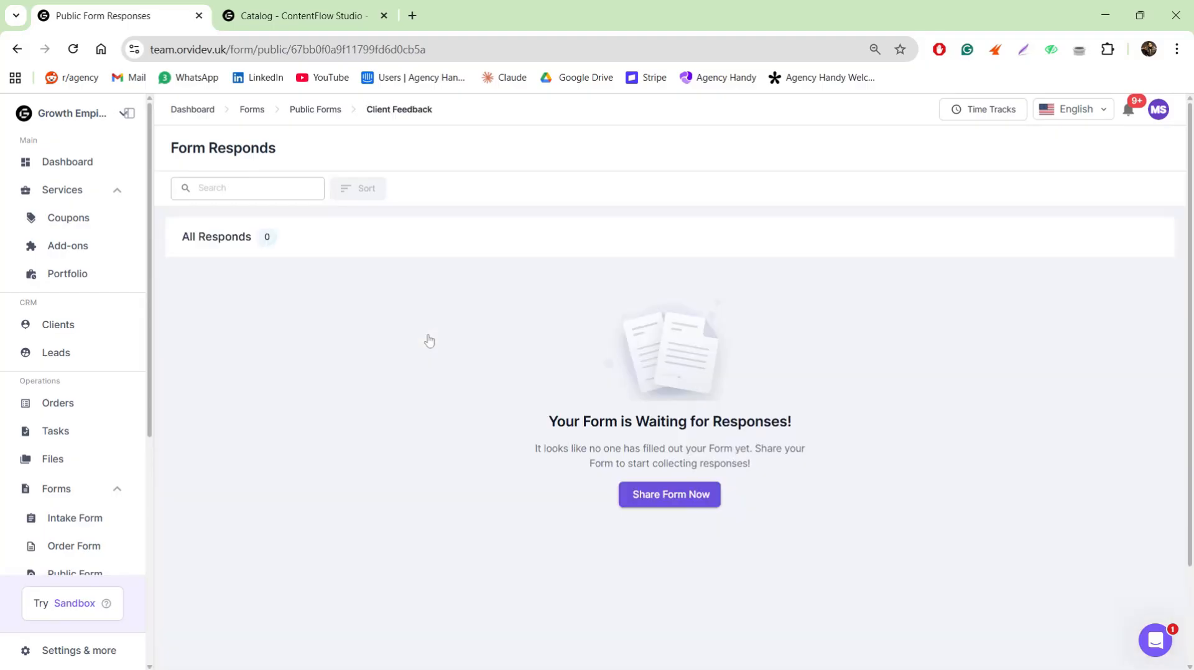
click(311, 110)
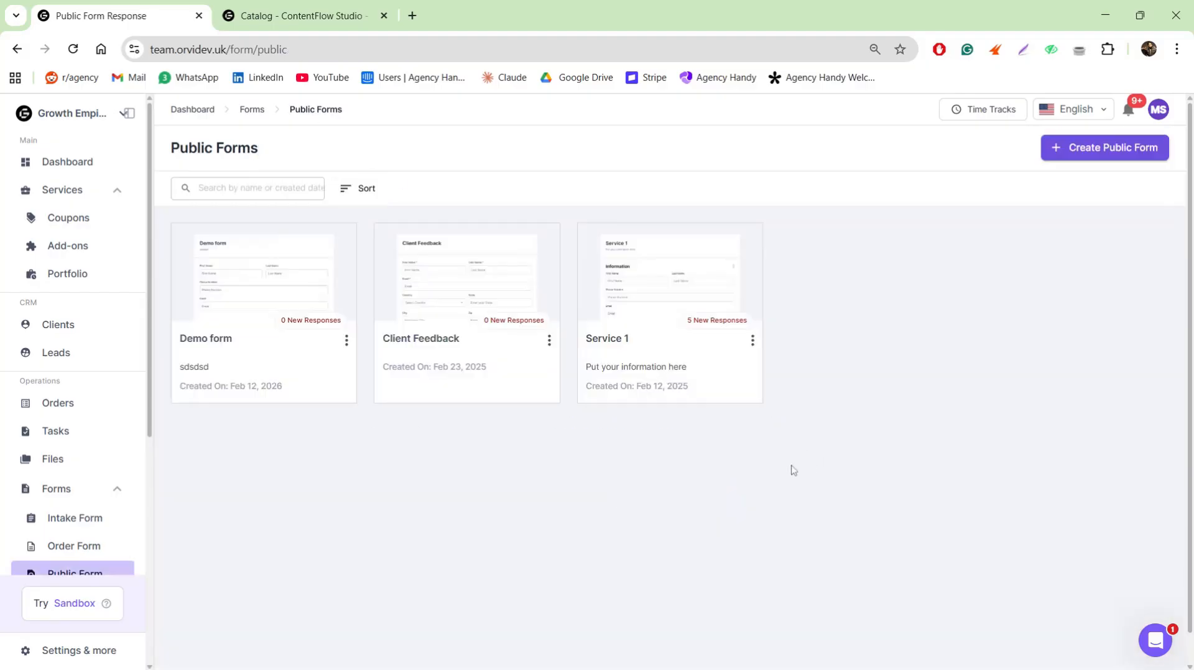
click(621, 341)
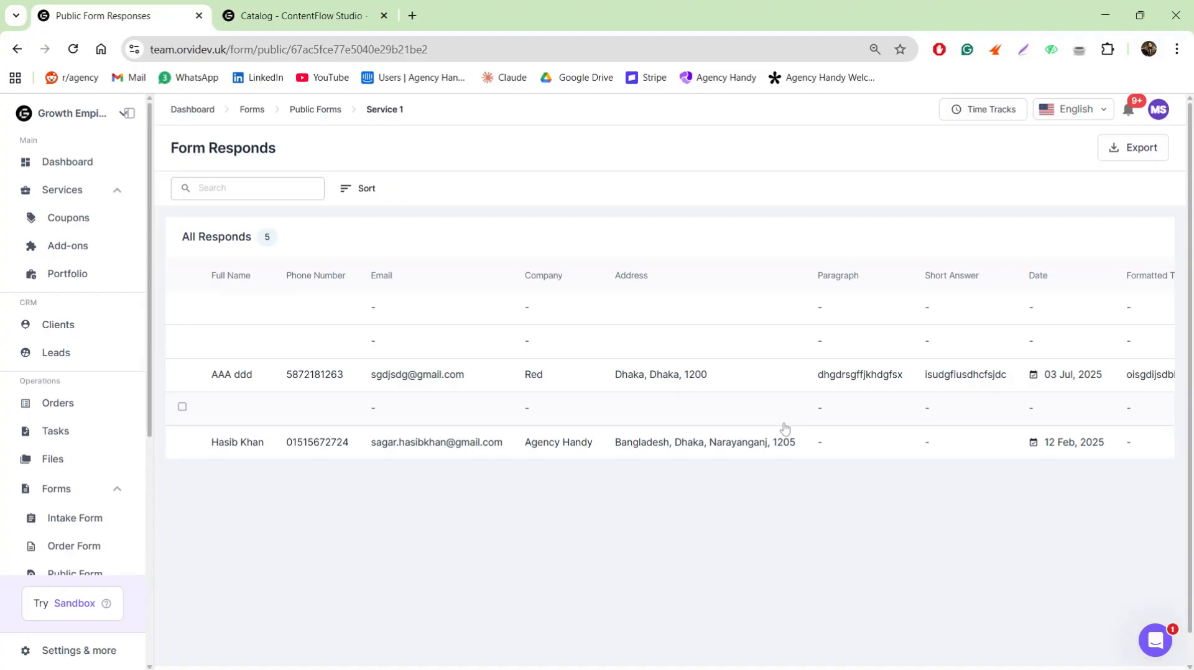
click(296, 113)
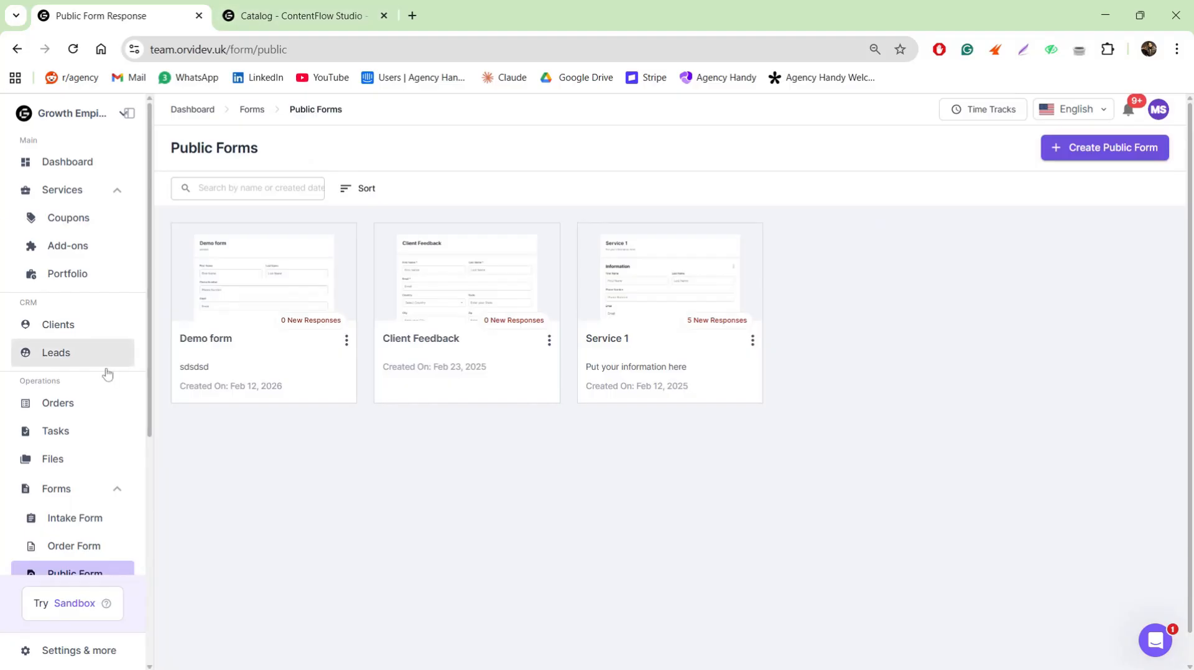
Open the proposals, look through the default template of a new proposal, and return to the list without saving
scroll(106, 373, down, 3)
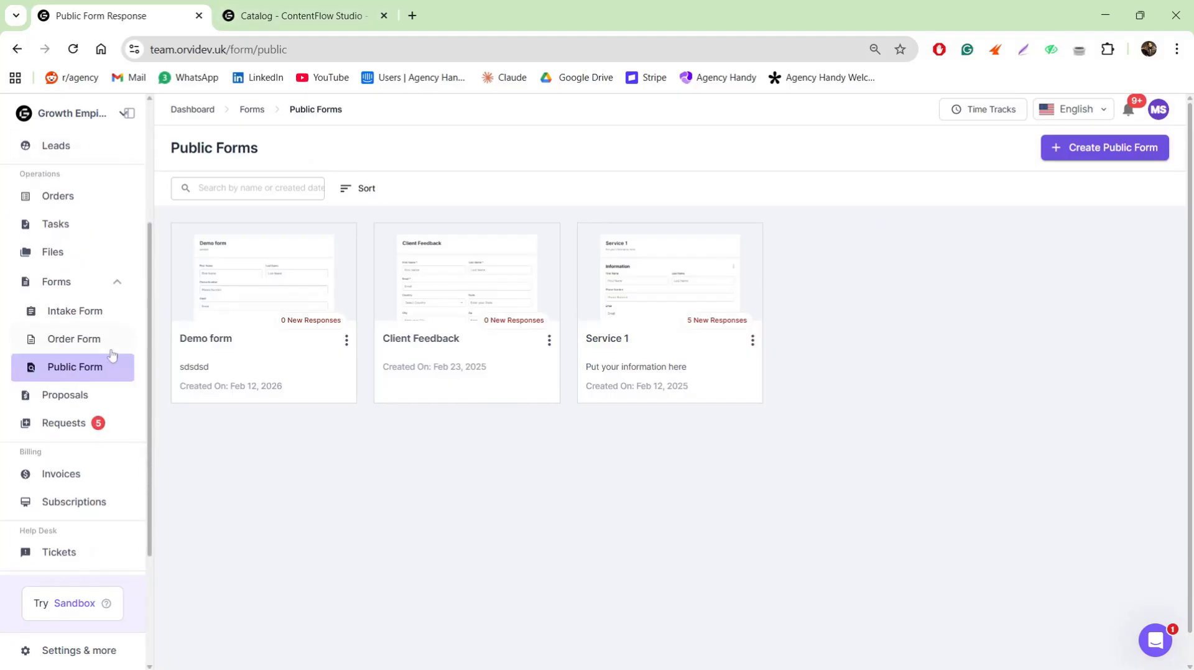
click(100, 395)
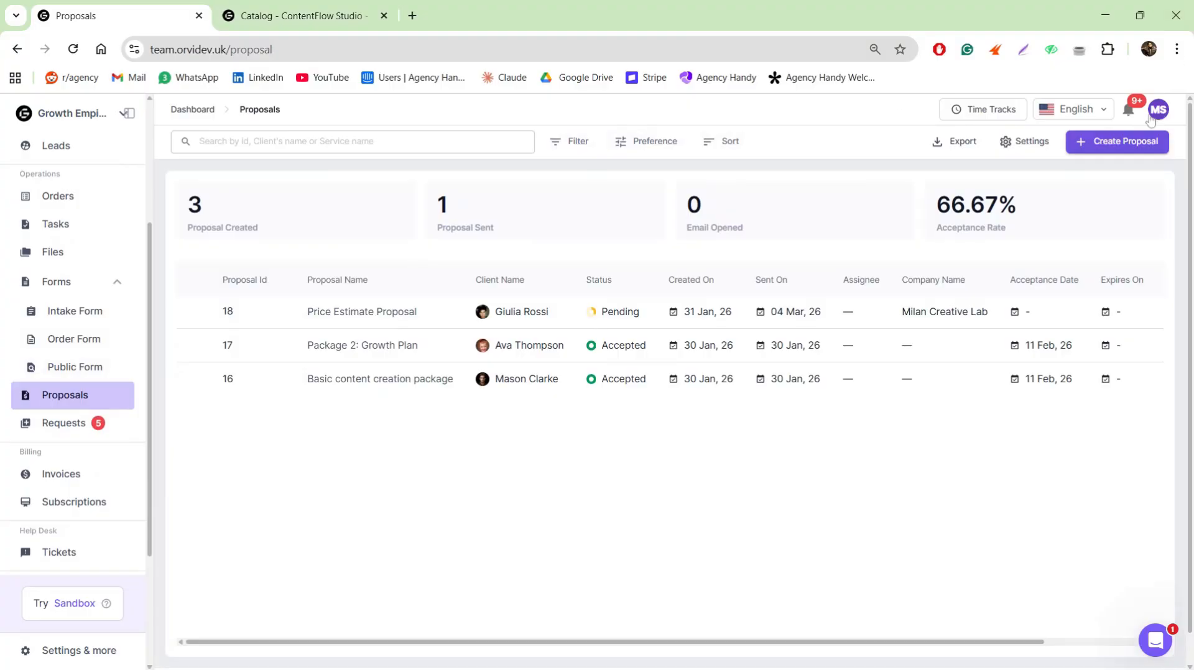
click(1120, 142)
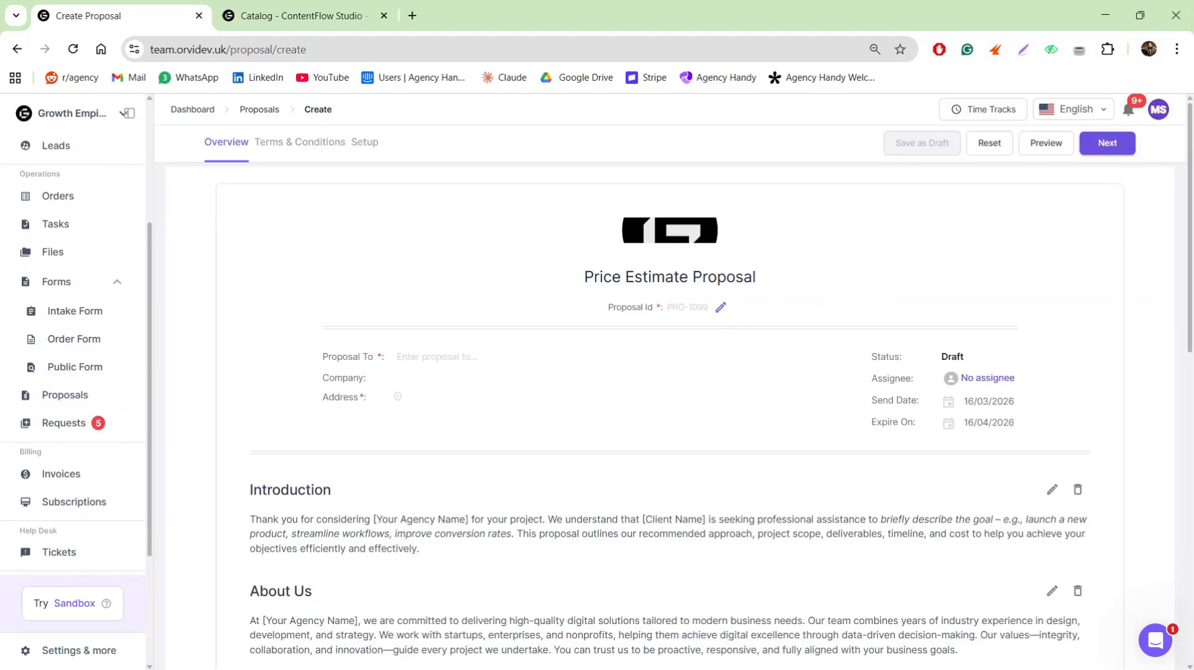
scroll(560, 329, down, 7)
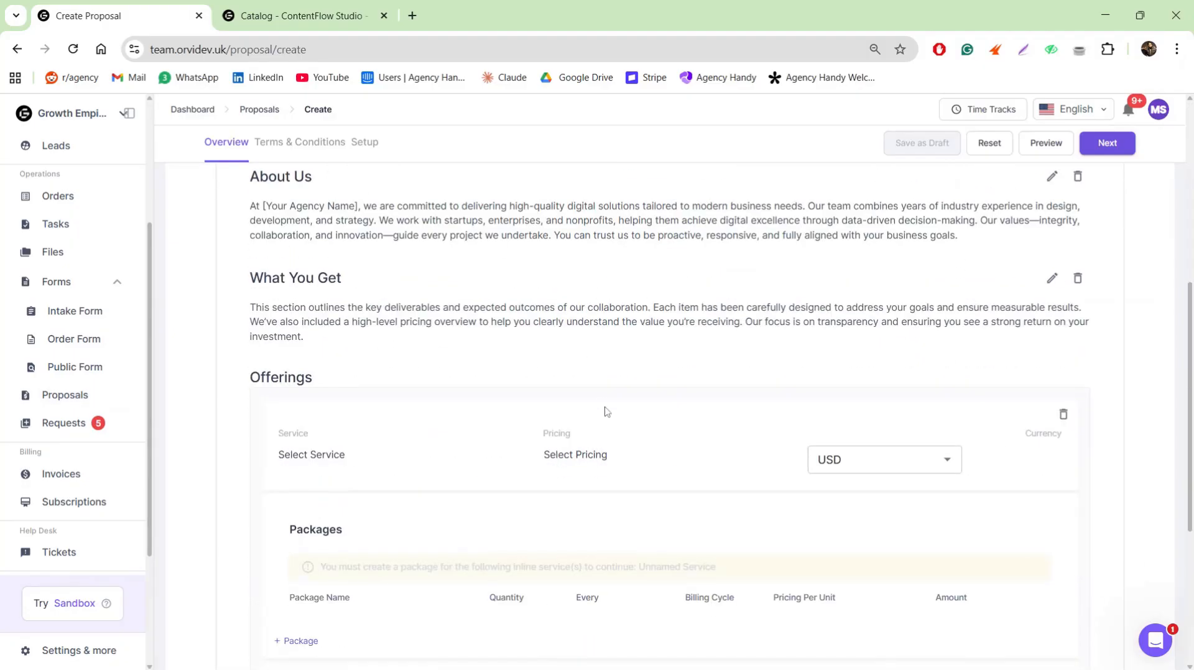
scroll(649, 439, down, 3)
scroll(650, 438, up, 10)
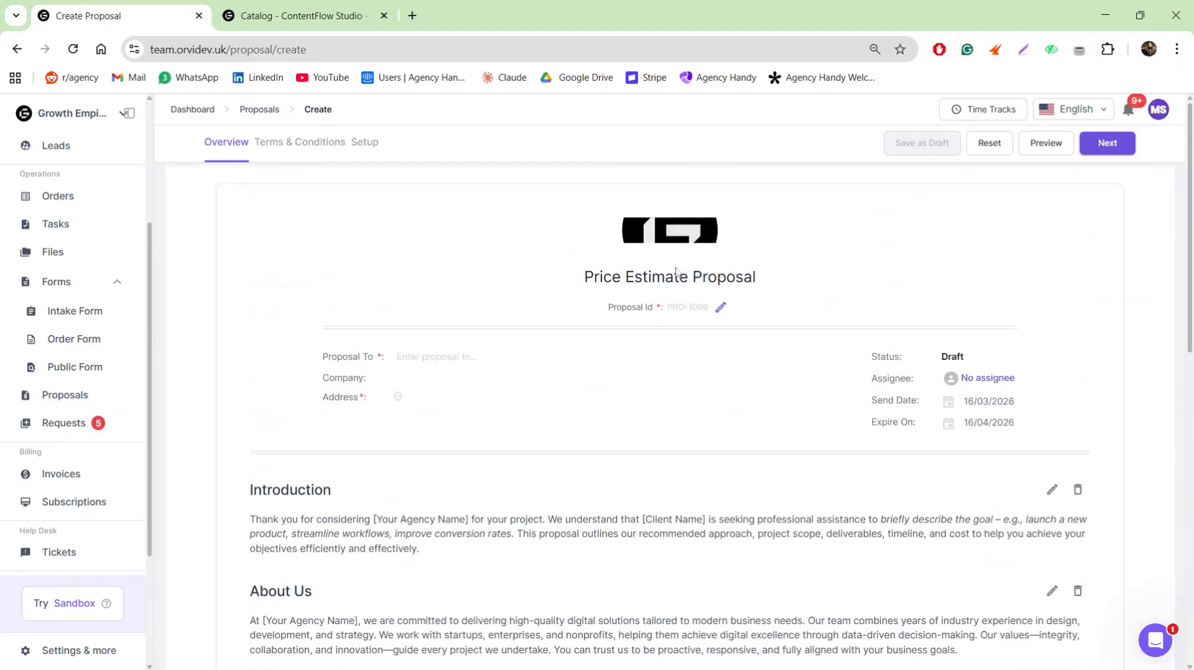
click(257, 110)
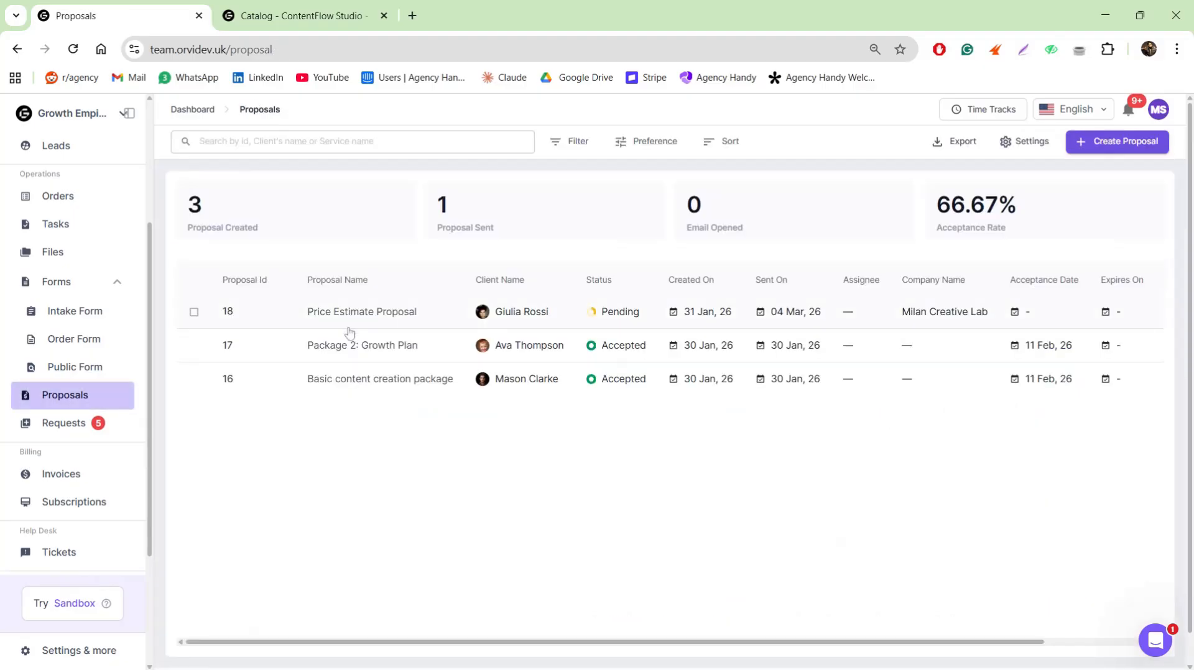
Open the pending Price Estimate Proposal and read through its introduction, deliverables and ContentFlow Studio offering packages
click(357, 311)
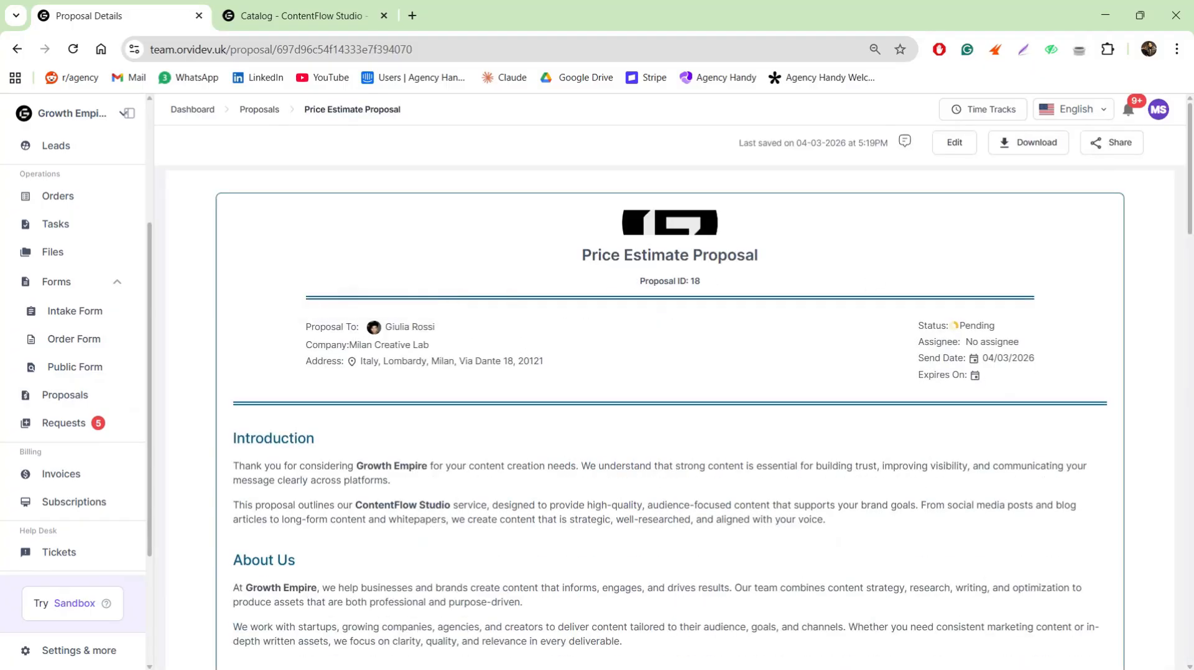
scroll(425, 401, down, 3)
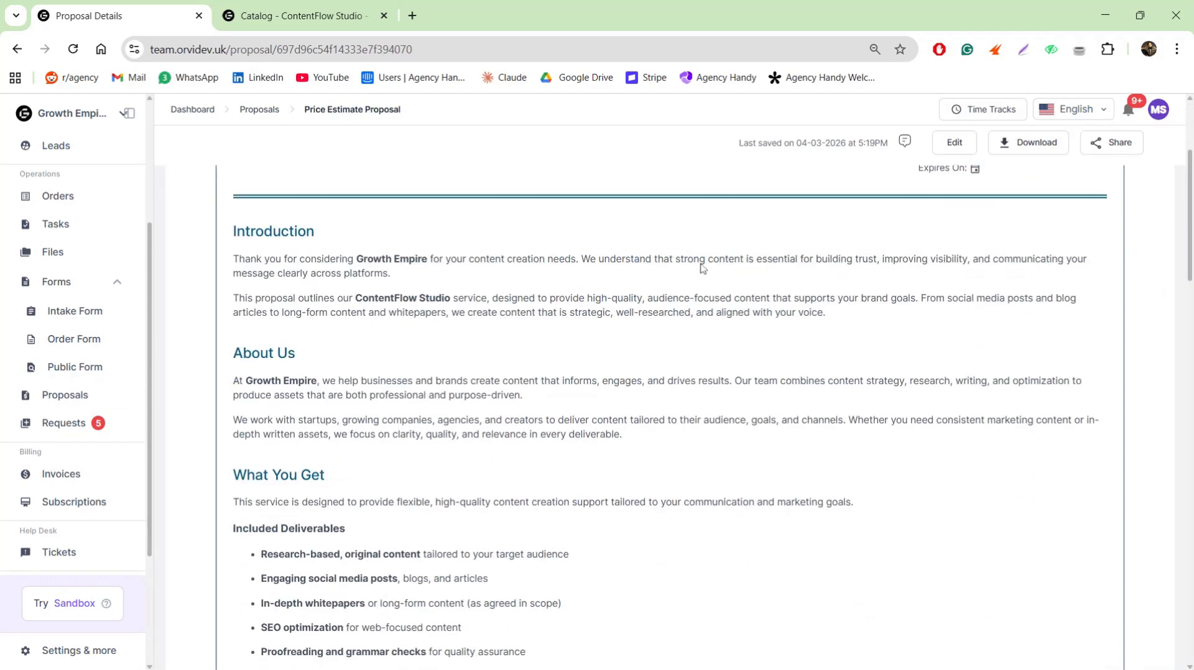
scroll(541, 479, down, 9)
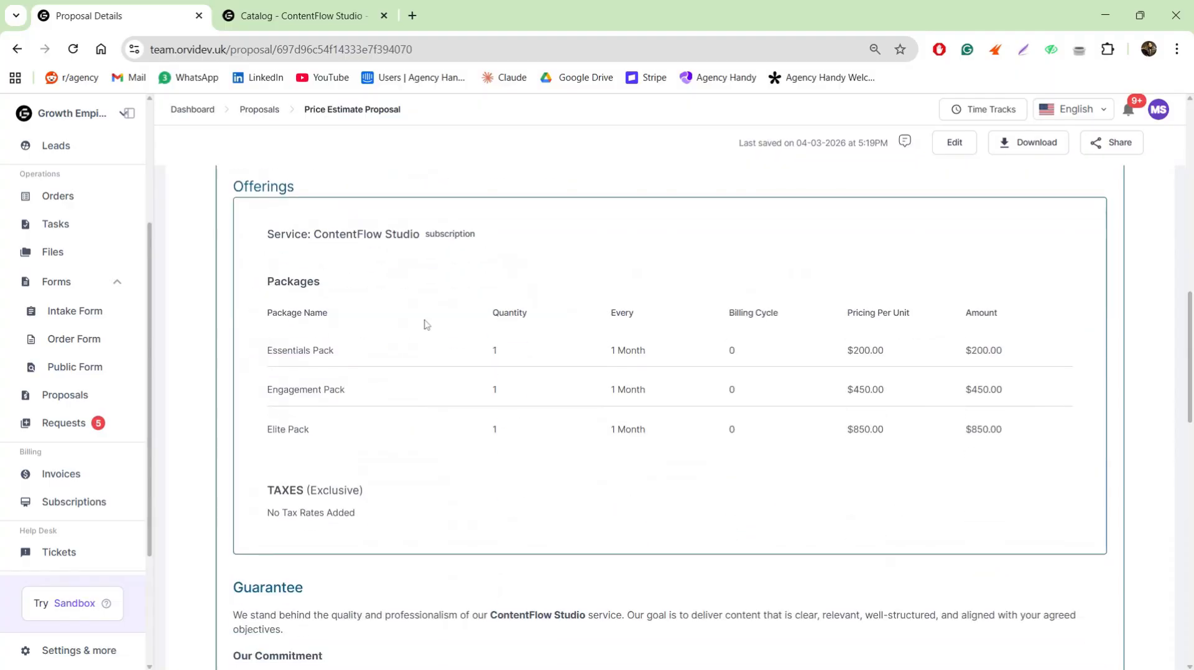
scroll(297, 318, up, 2)
scroll(301, 311, down, 3)
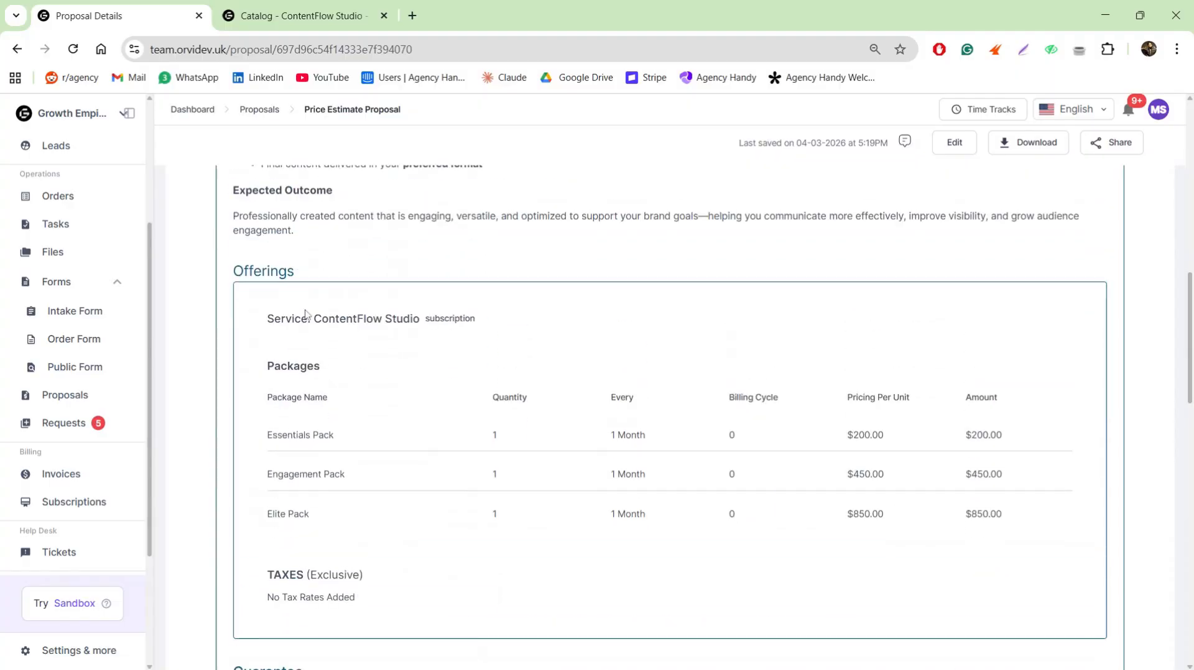
scroll(304, 315, up, 3)
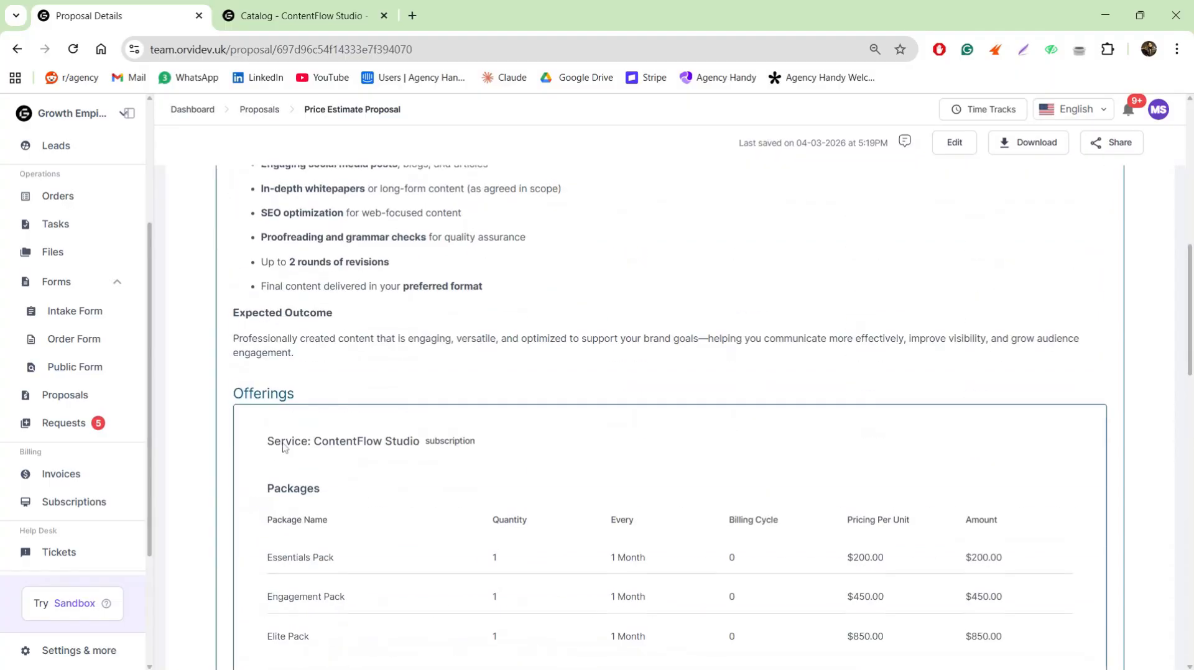
scroll(313, 513, down, 2)
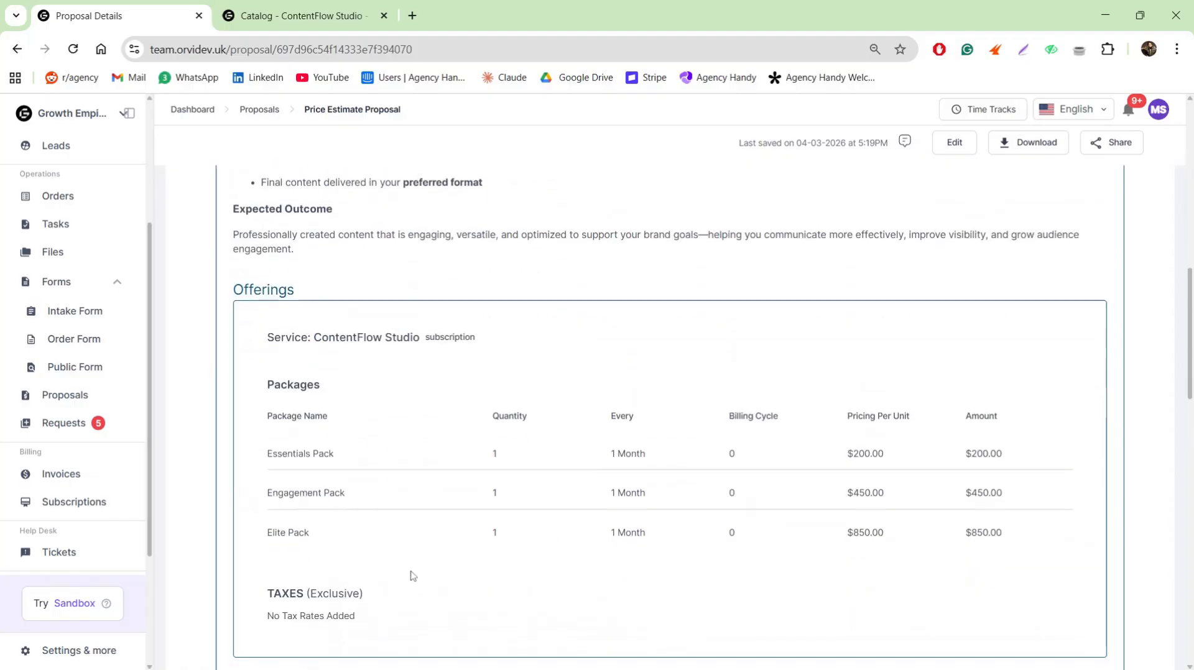
scroll(410, 575, down, 3)
scroll(411, 575, up, 8)
scroll(410, 575, up, 5)
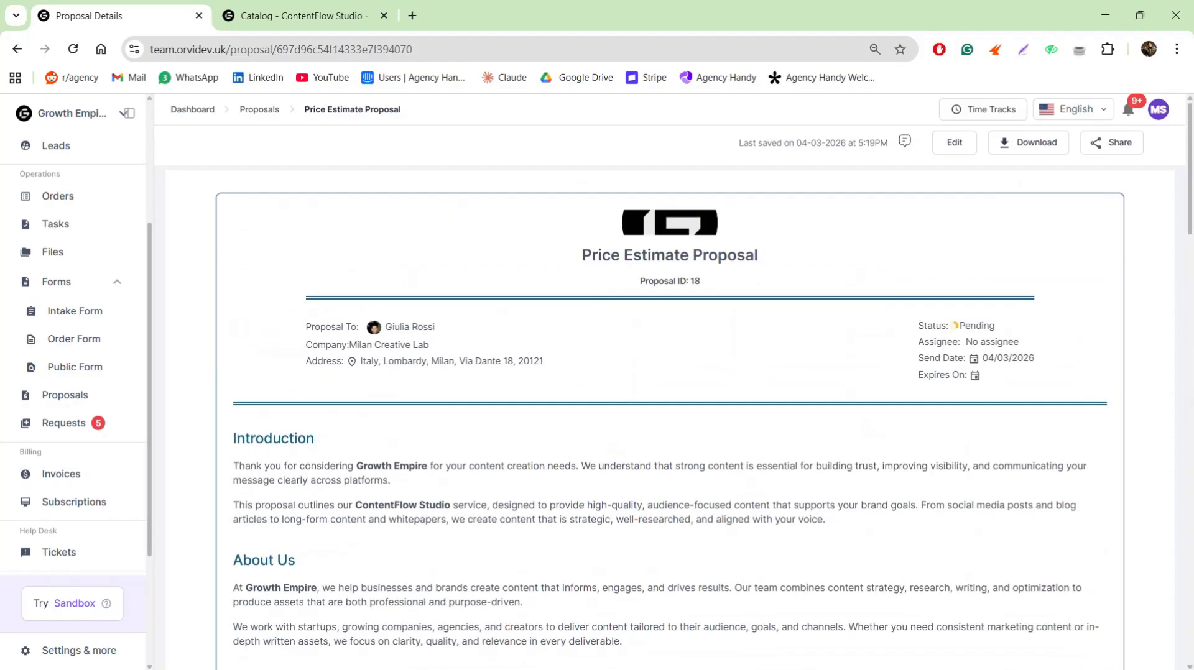
Open the Price Estimate Proposal for editing and look at the services selectable for its offering, keeping ContentFlow Studio
click(942, 143)
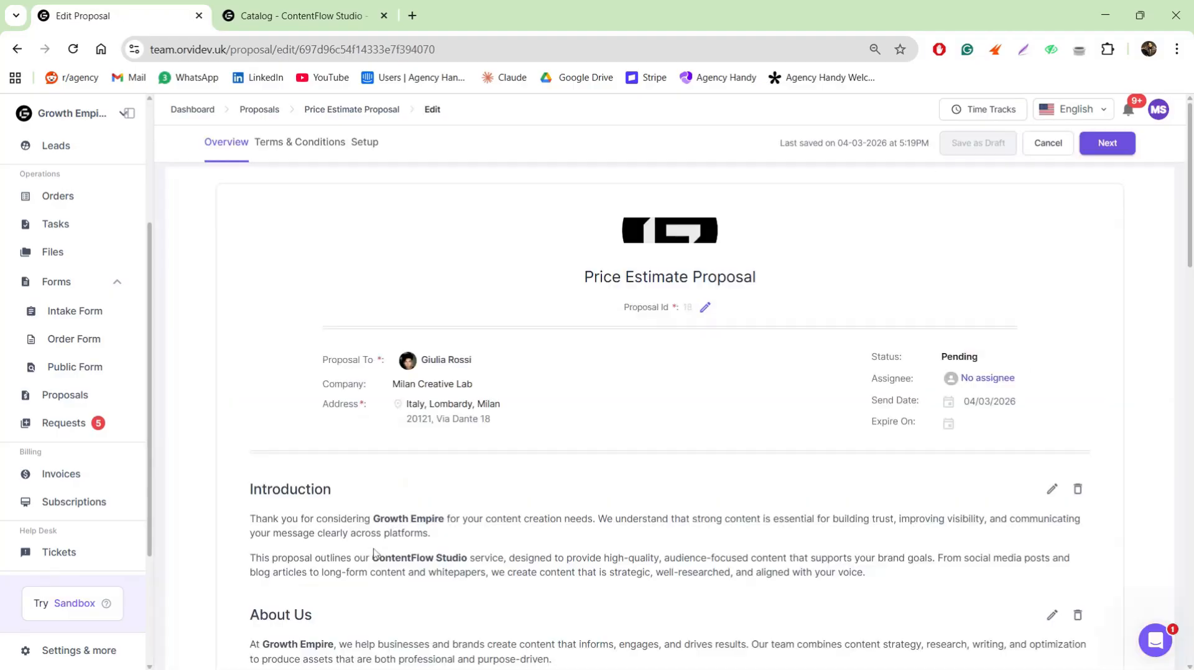
scroll(376, 554, down, 10)
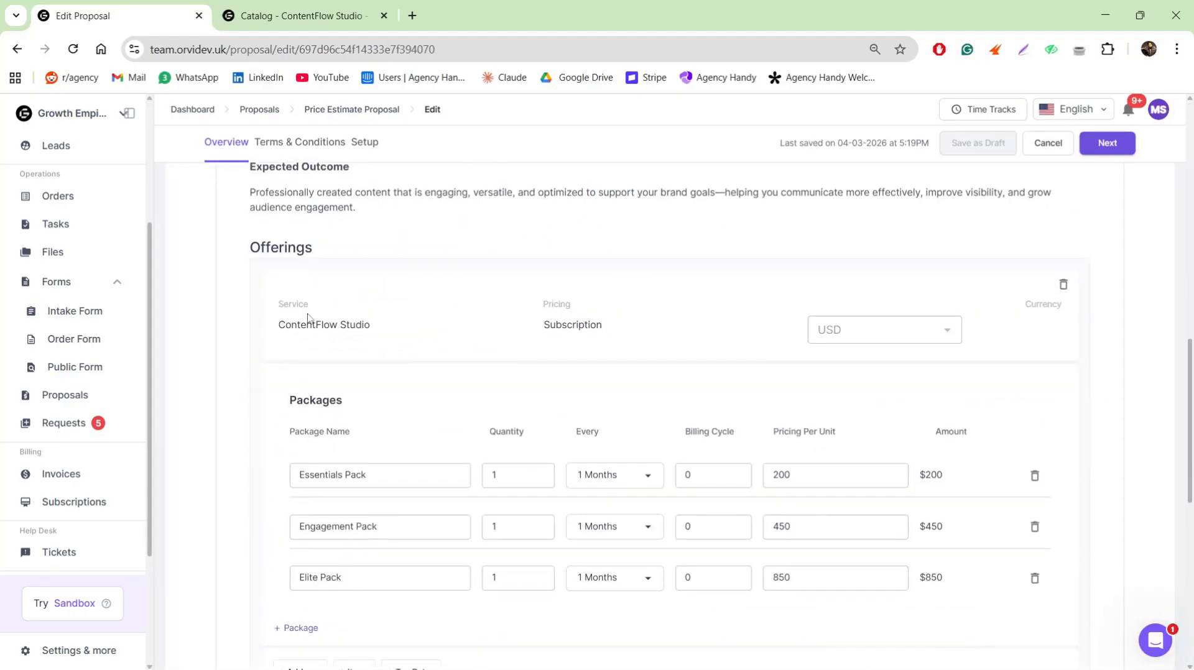
click(311, 330)
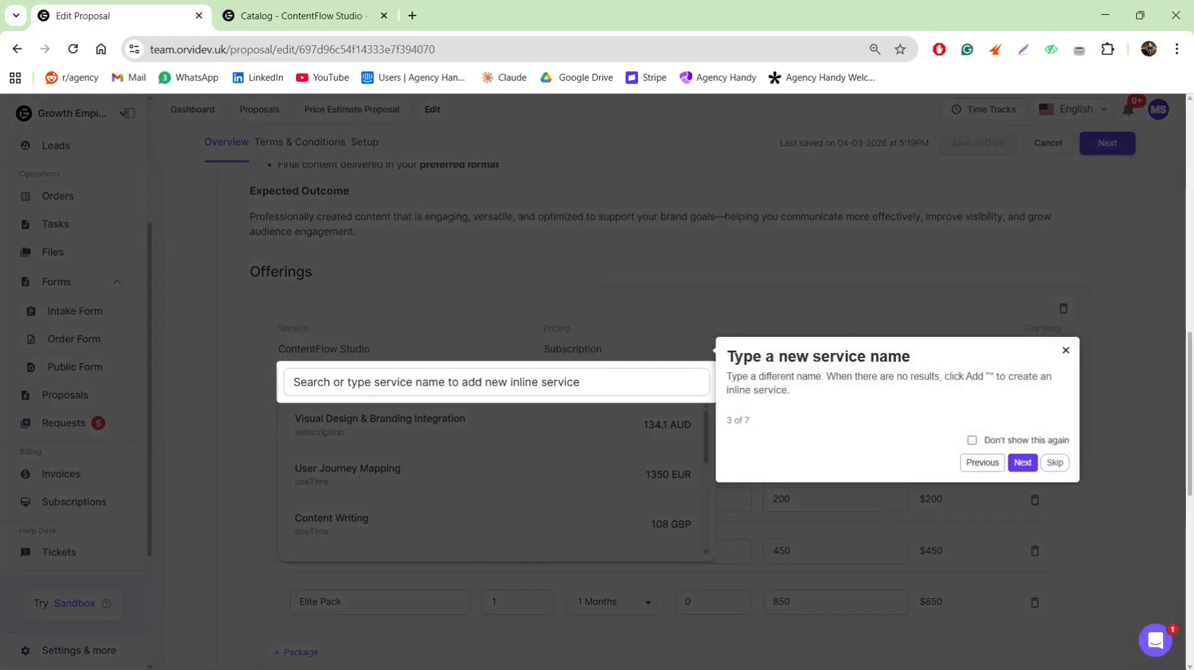
click(1066, 352)
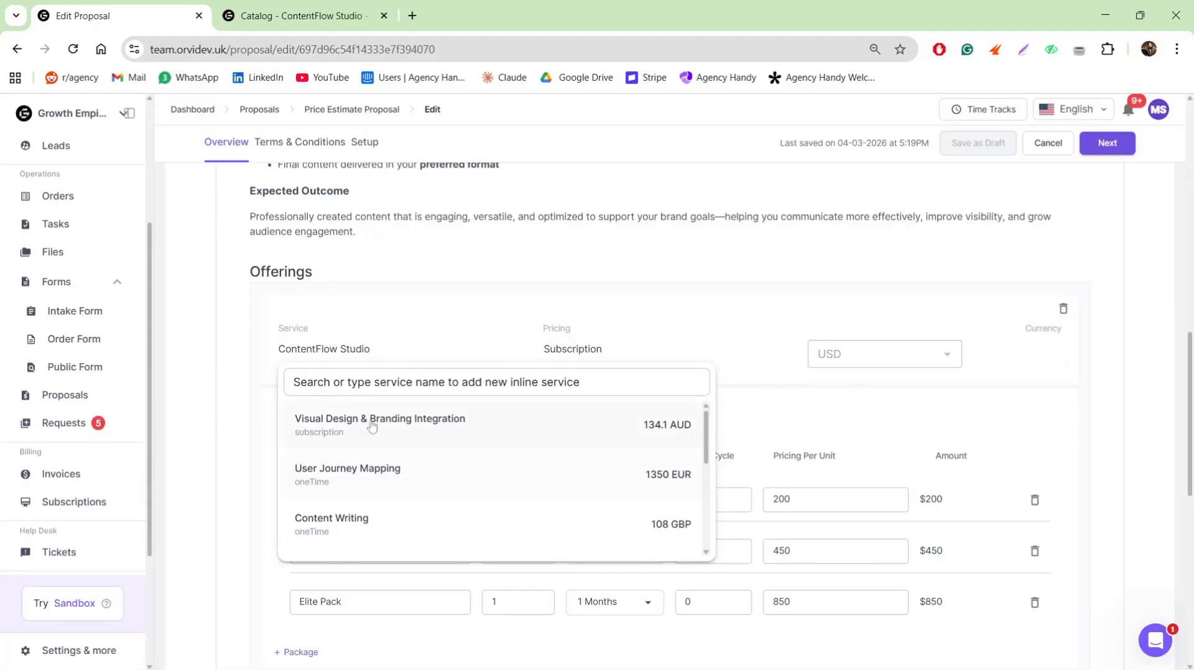
click(742, 412)
scroll(315, 485, down, 5)
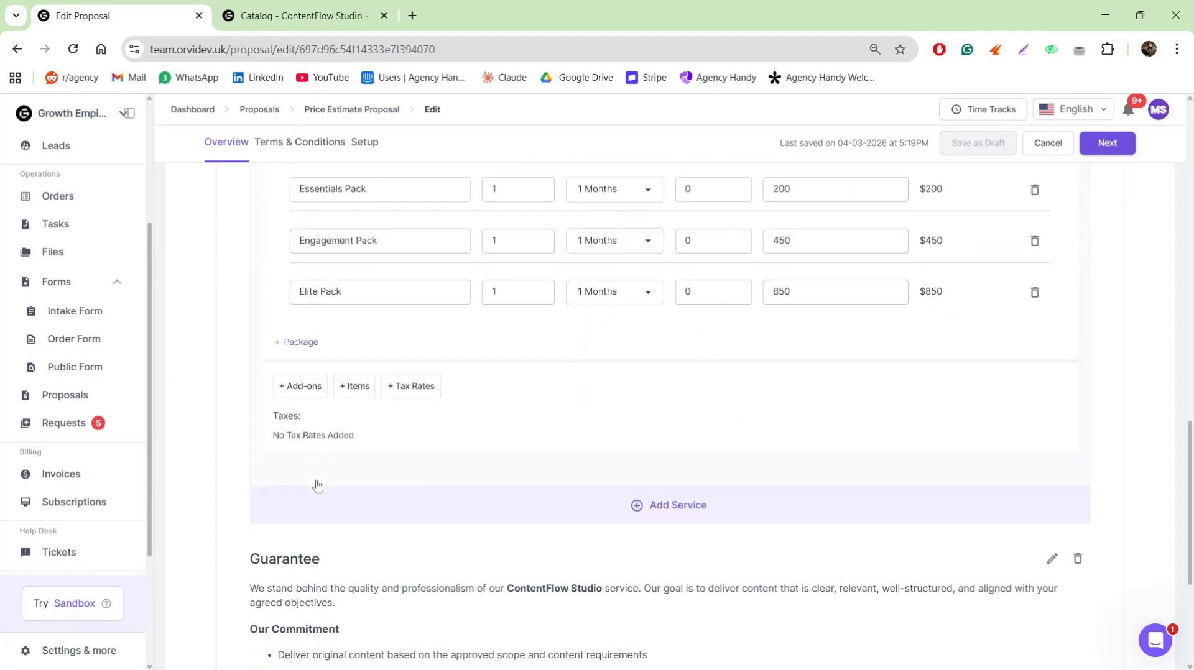
Try adding a blank package row to the proposal's ContentFlow Studio offering
click(302, 346)
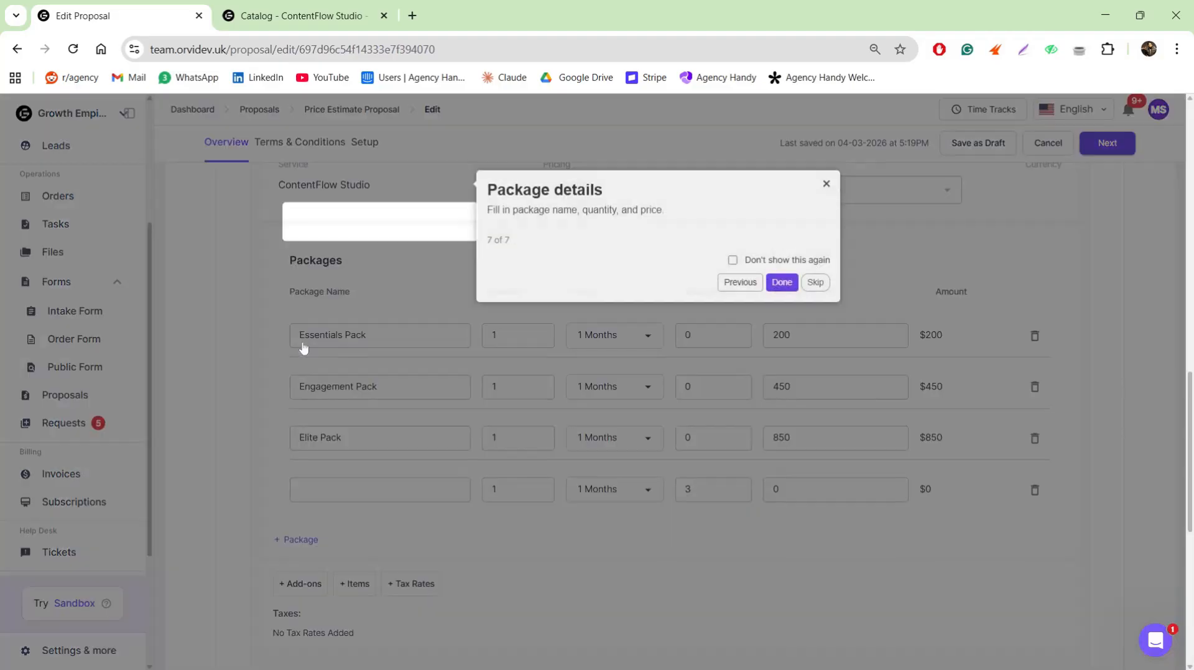
click(824, 376)
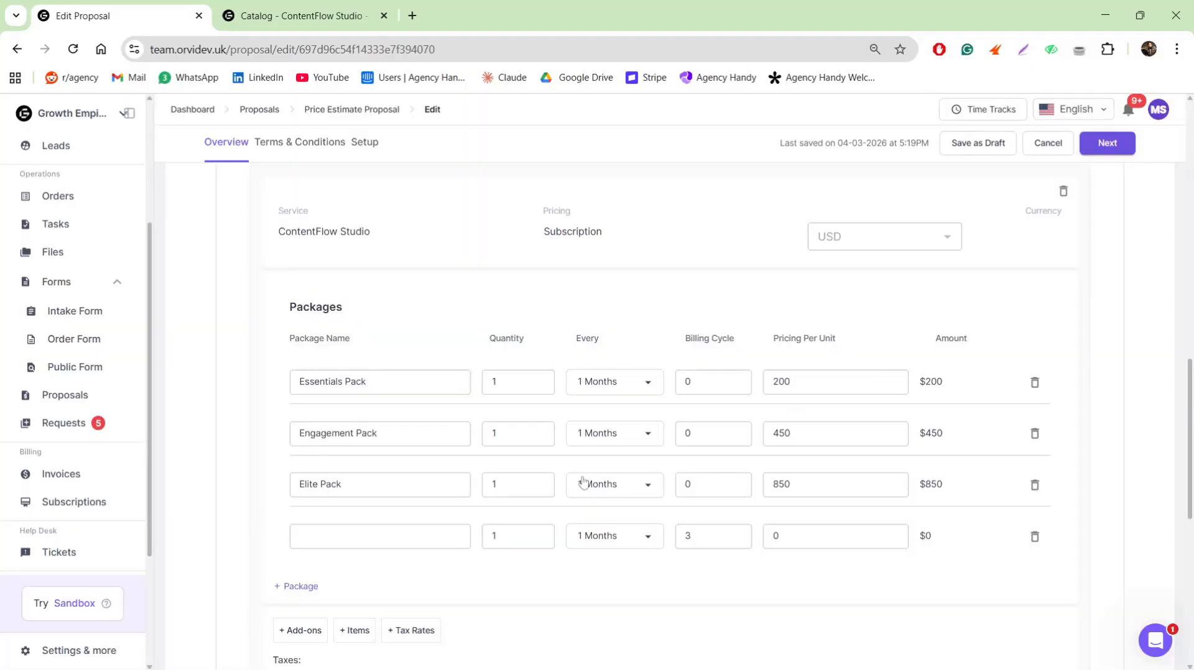
scroll(642, 524, down, 4)
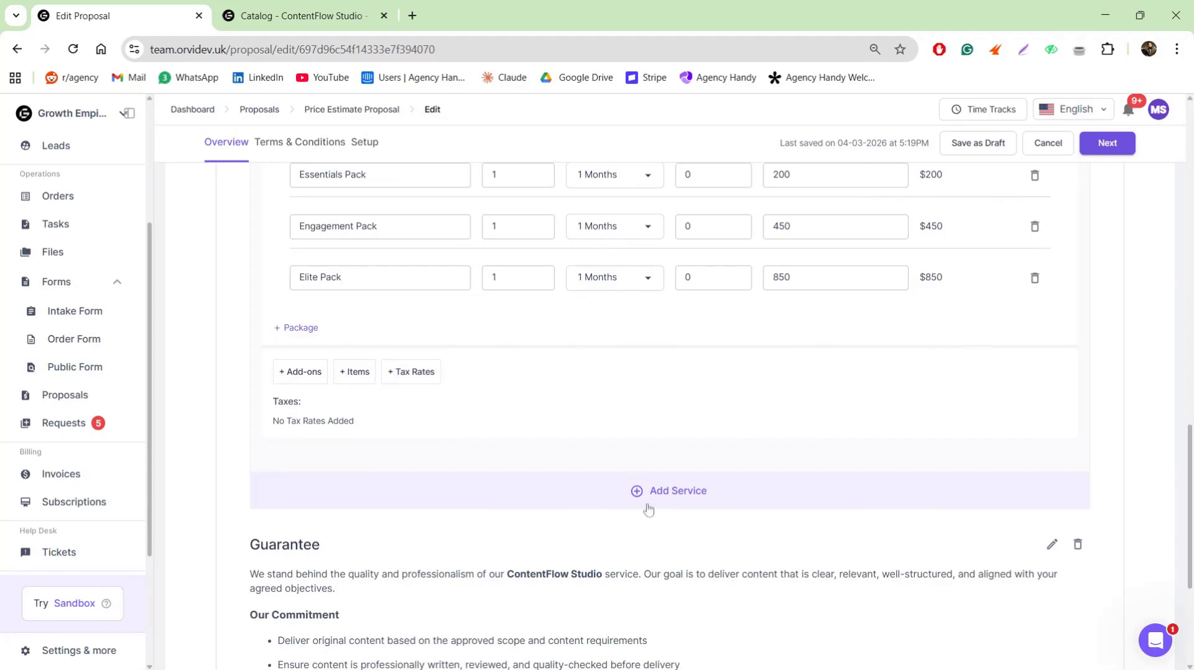
Review the proposal's Guarantee section and Terms & Conditions, and open its Setup page
scroll(578, 451, down, 4)
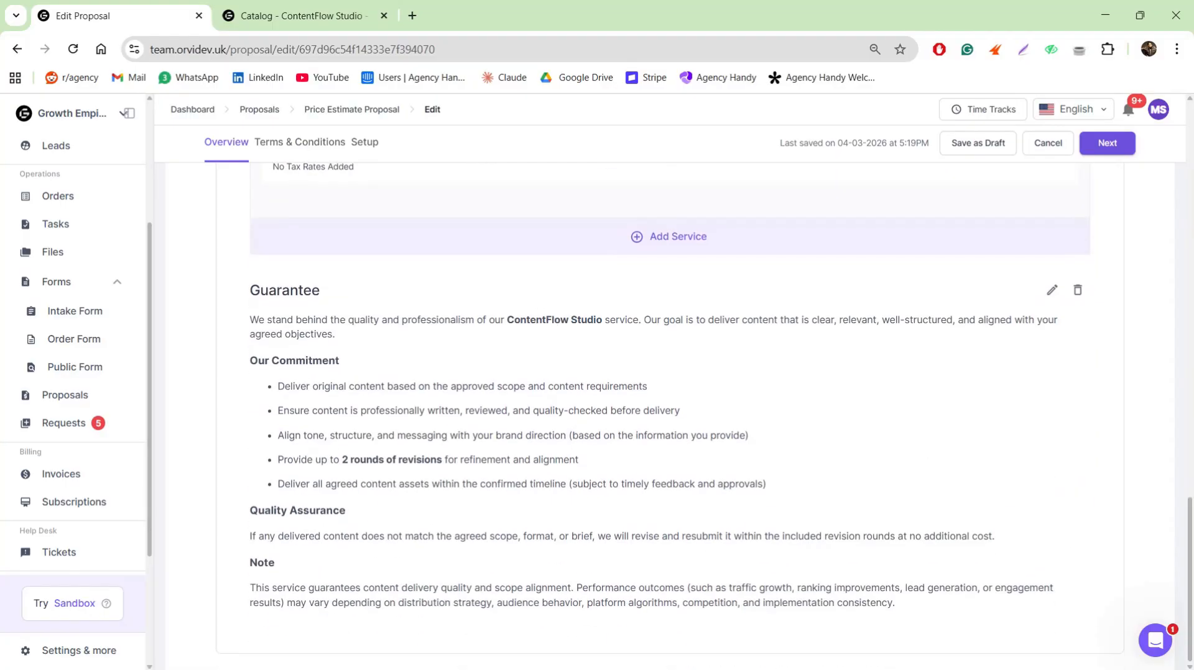
scroll(356, 186, up, 12)
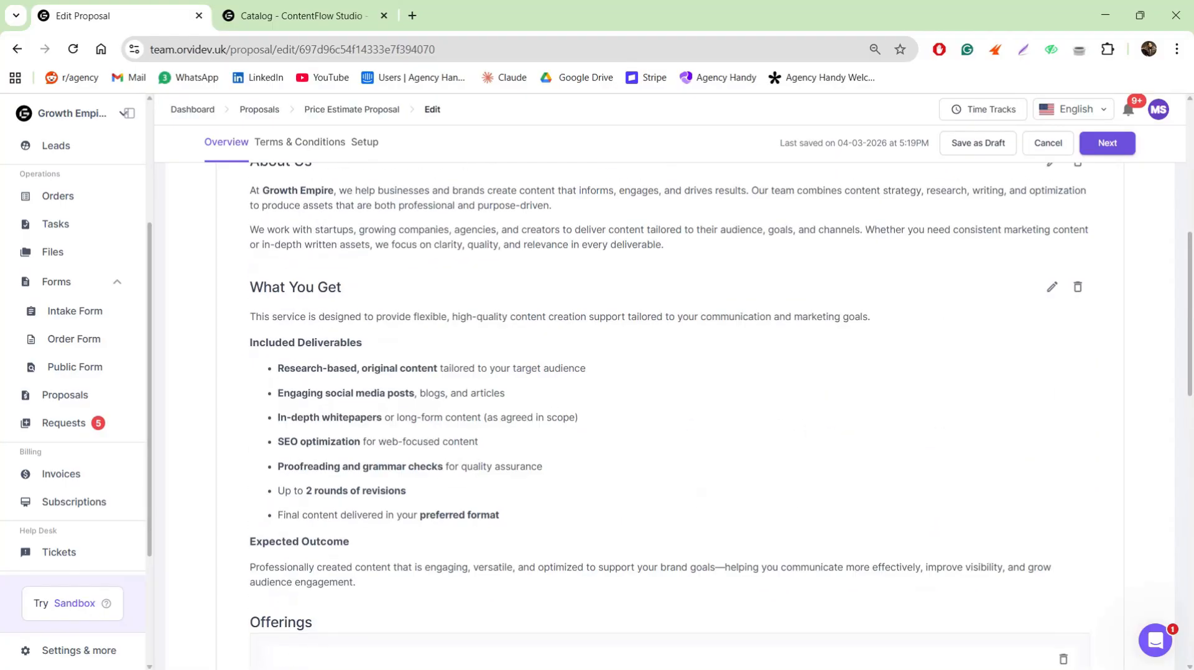
click(304, 139)
scroll(498, 262, up, 7)
scroll(490, 257, down, 7)
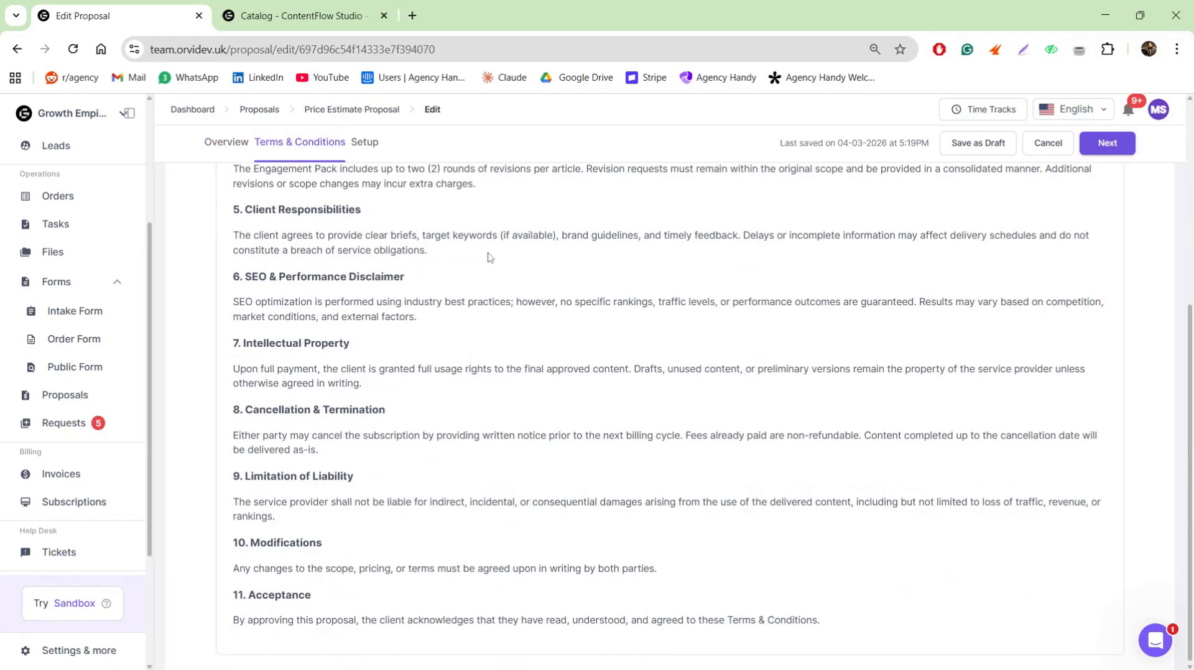
scroll(869, 207, up, 5)
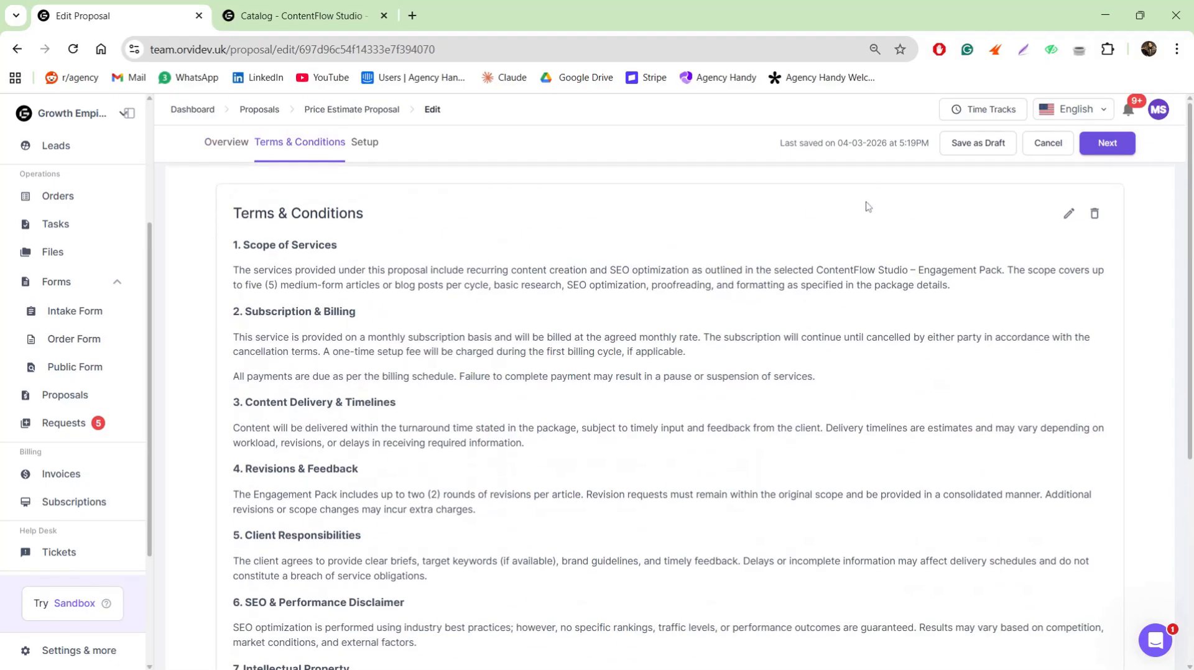
click(364, 142)
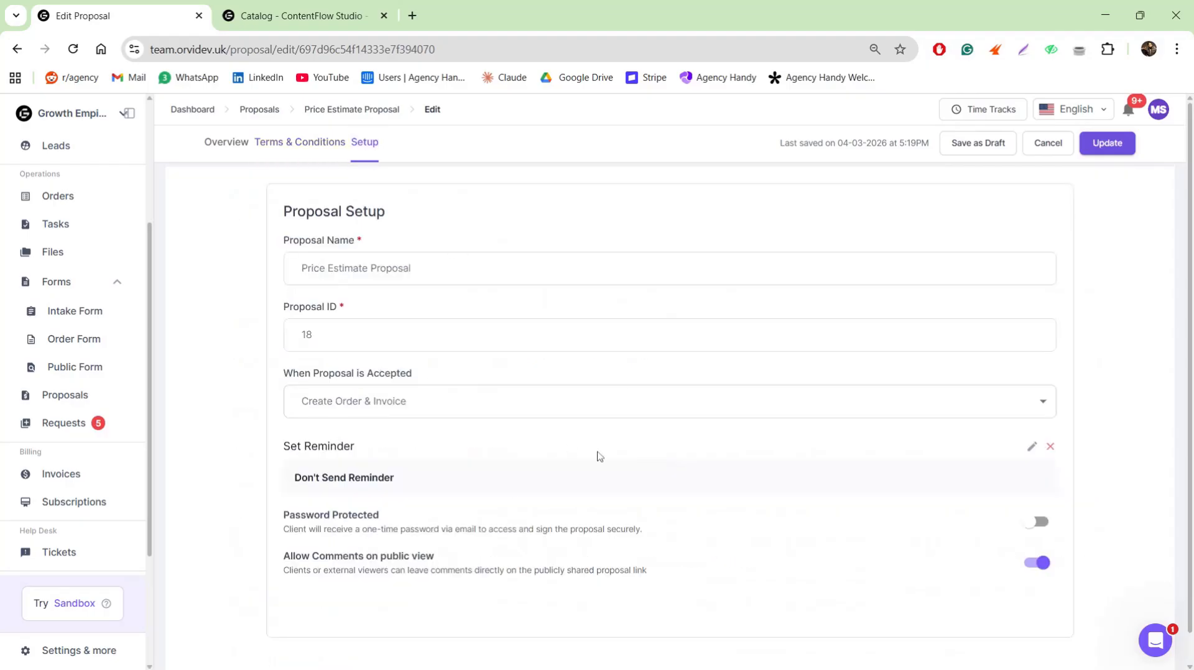
Review the options for when the proposal is accepted, keep Create Order & Invoice, and return to the proposals list
click(593, 415)
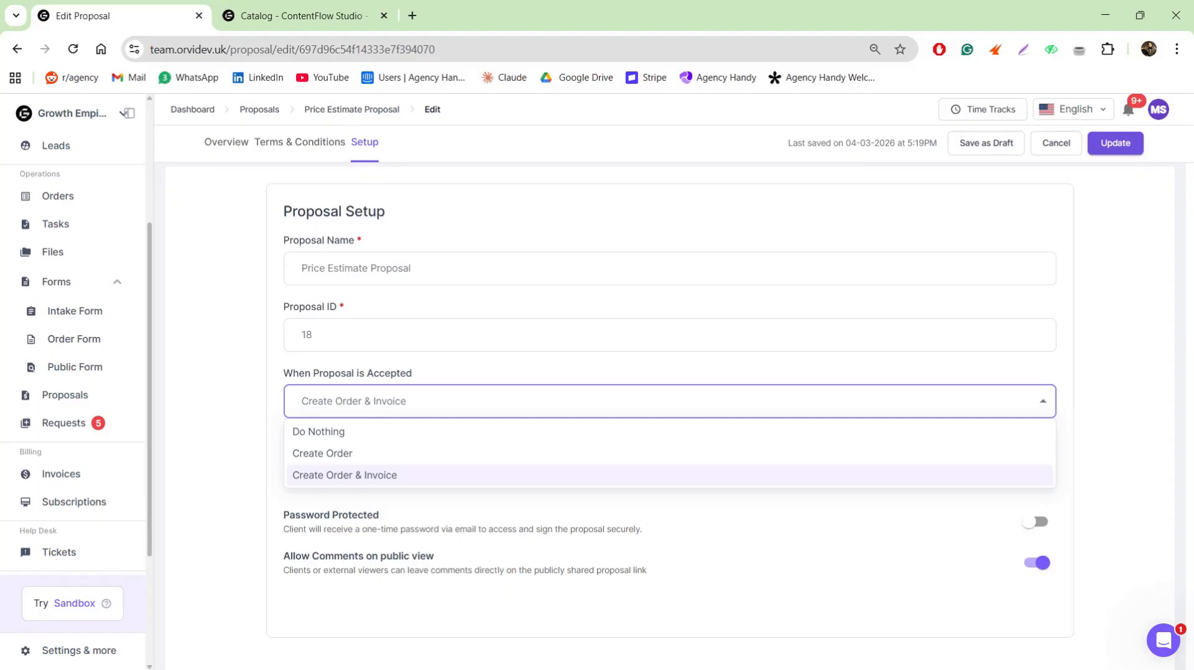
click(428, 503)
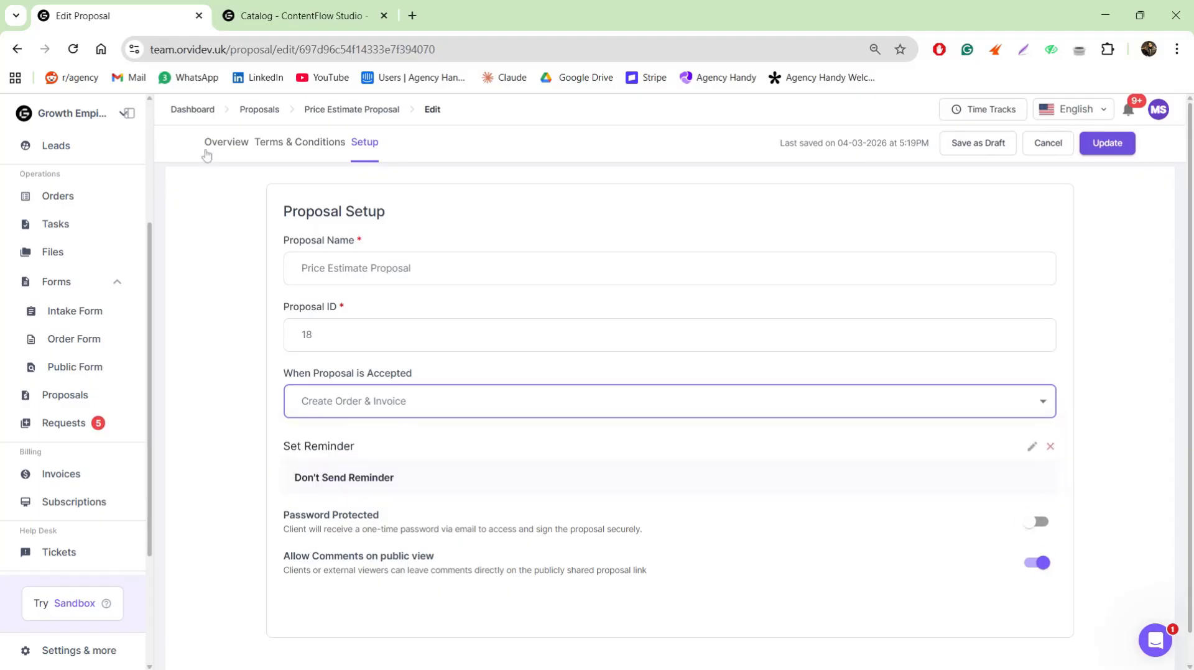
click(319, 112)
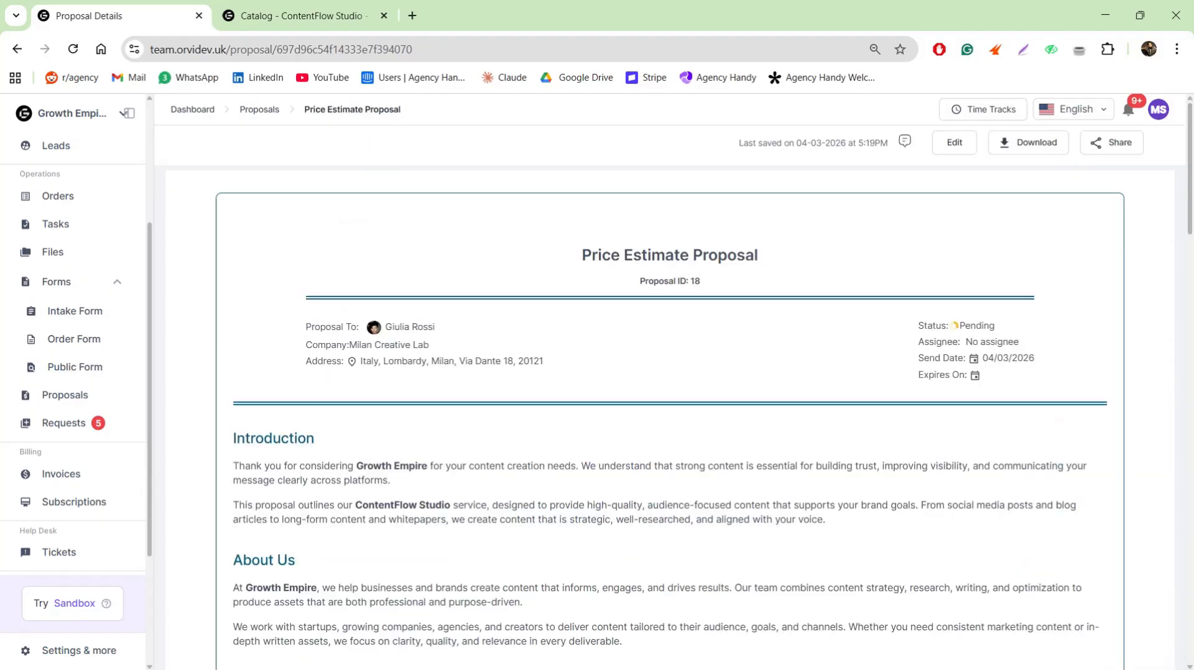
click(273, 111)
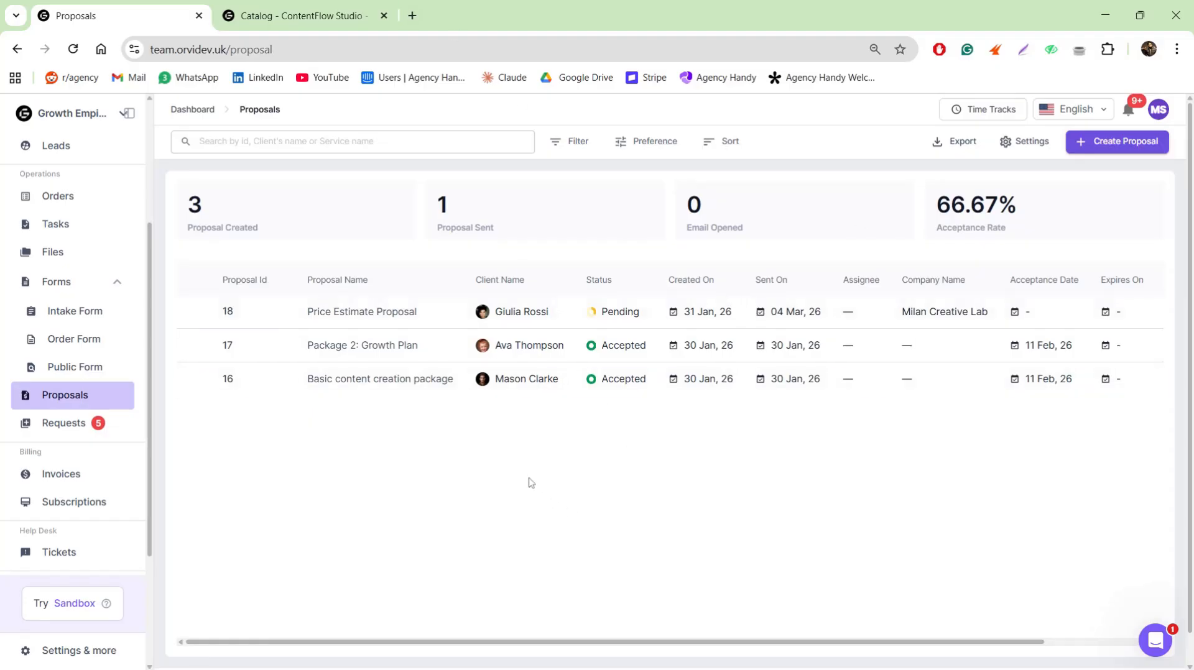
Check the Requests page, and view the Task demo client request inside the six-task Visual Design & Branding Integration order
scroll(133, 492, down, 3)
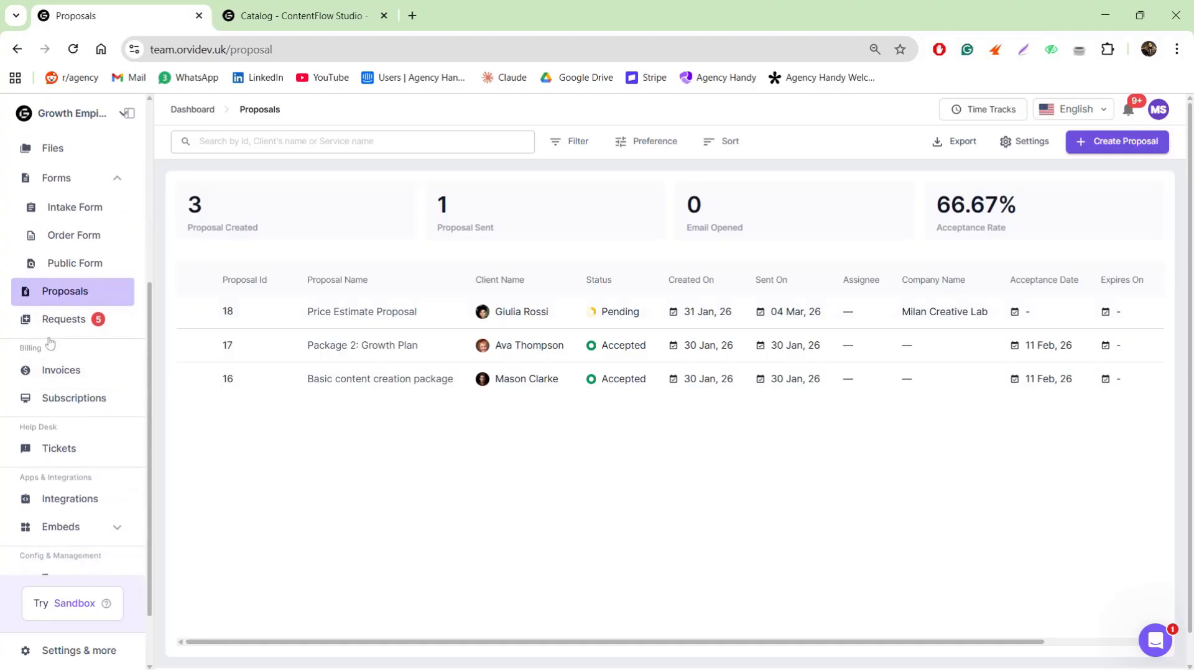
click(58, 321)
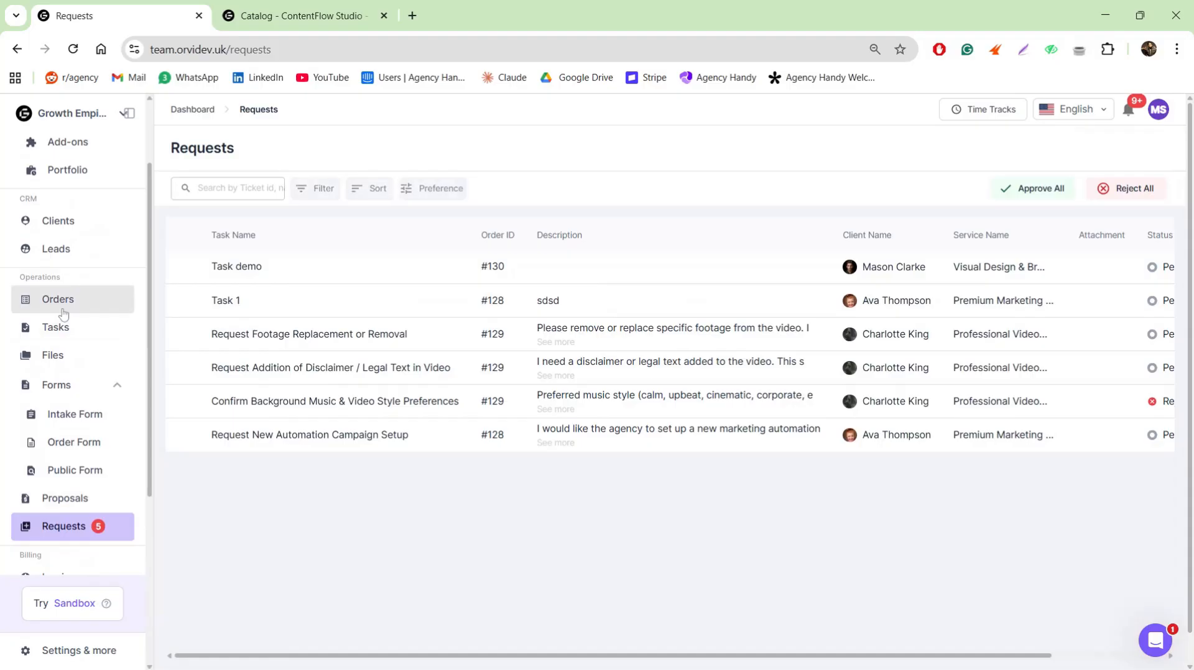
click(58, 301)
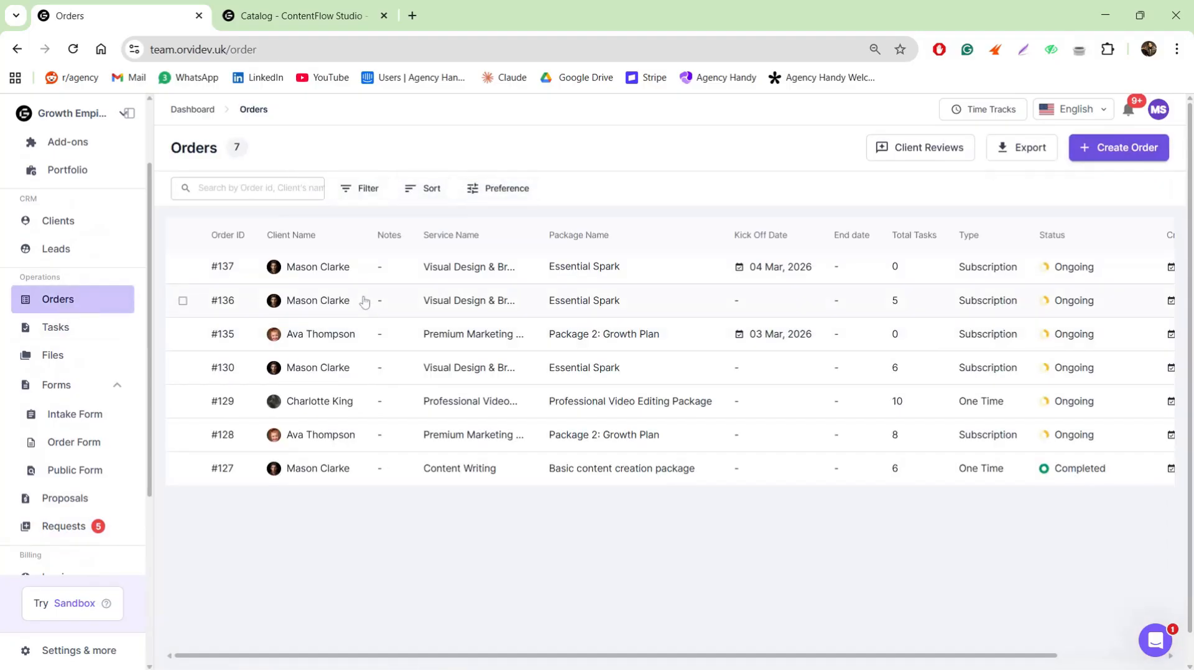
click(335, 365)
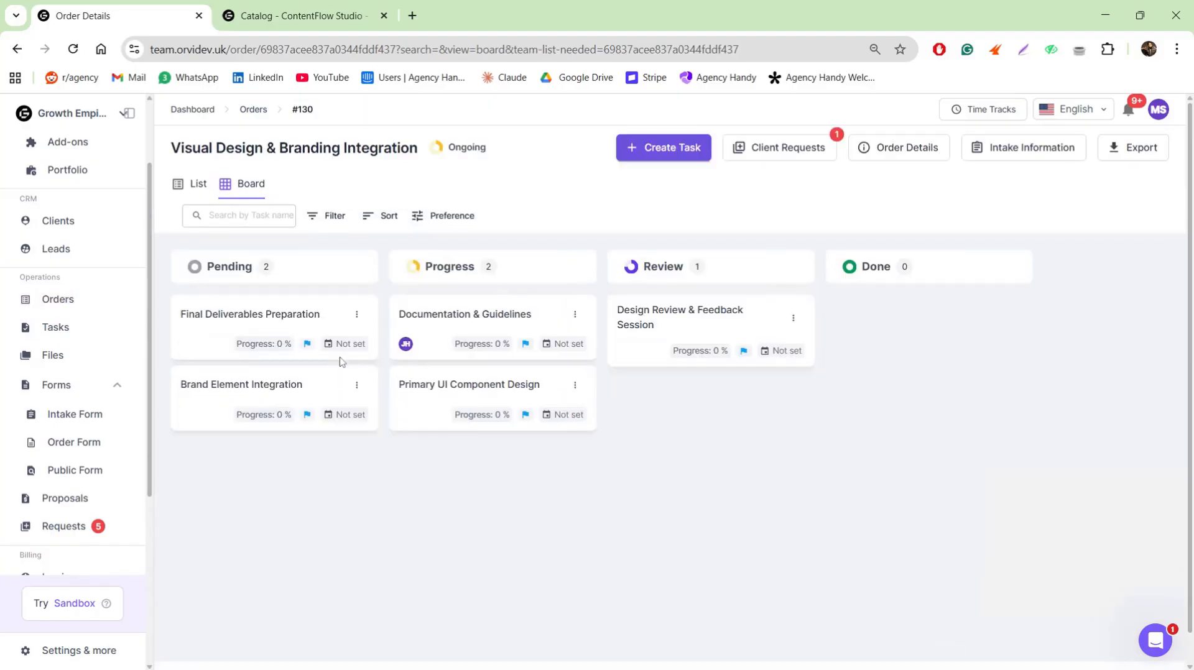
click(819, 163)
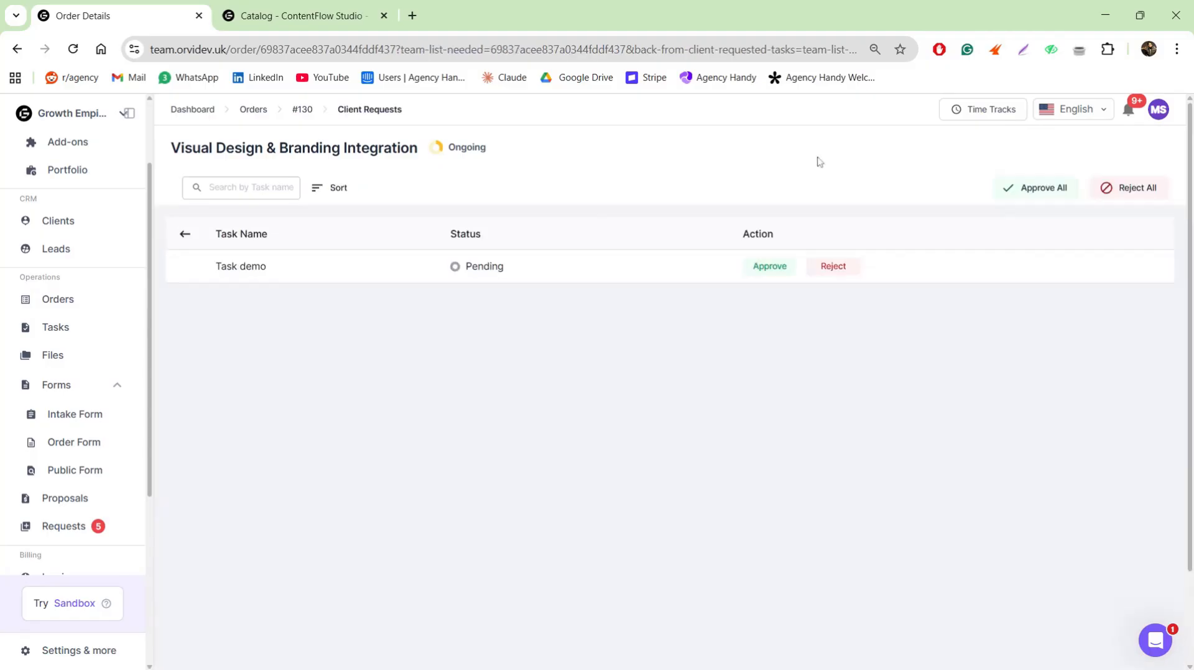
click(242, 257)
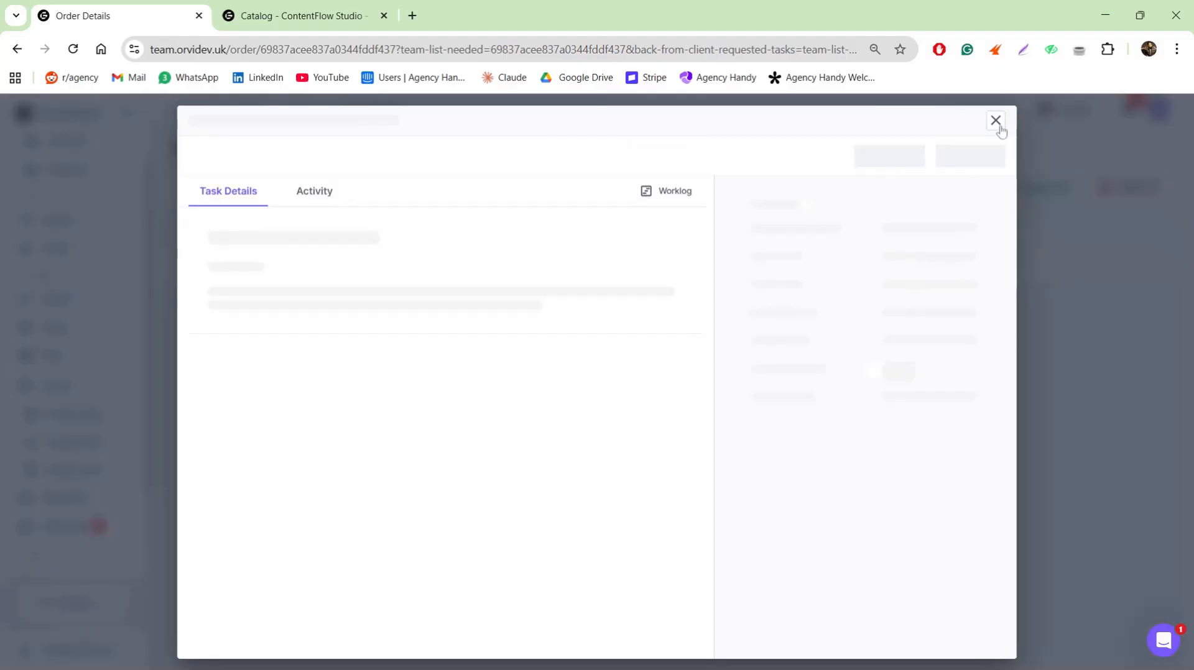
click(995, 120)
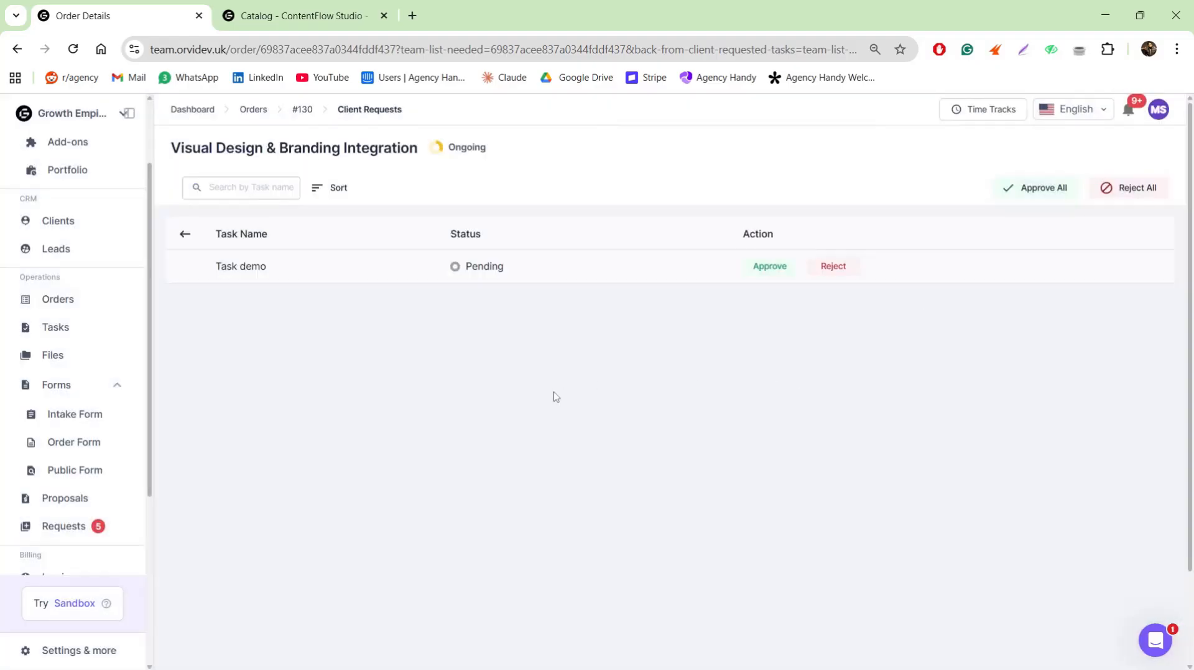
Return to the Requests page and look through the task requests submitted by clients across orders
click(75, 537)
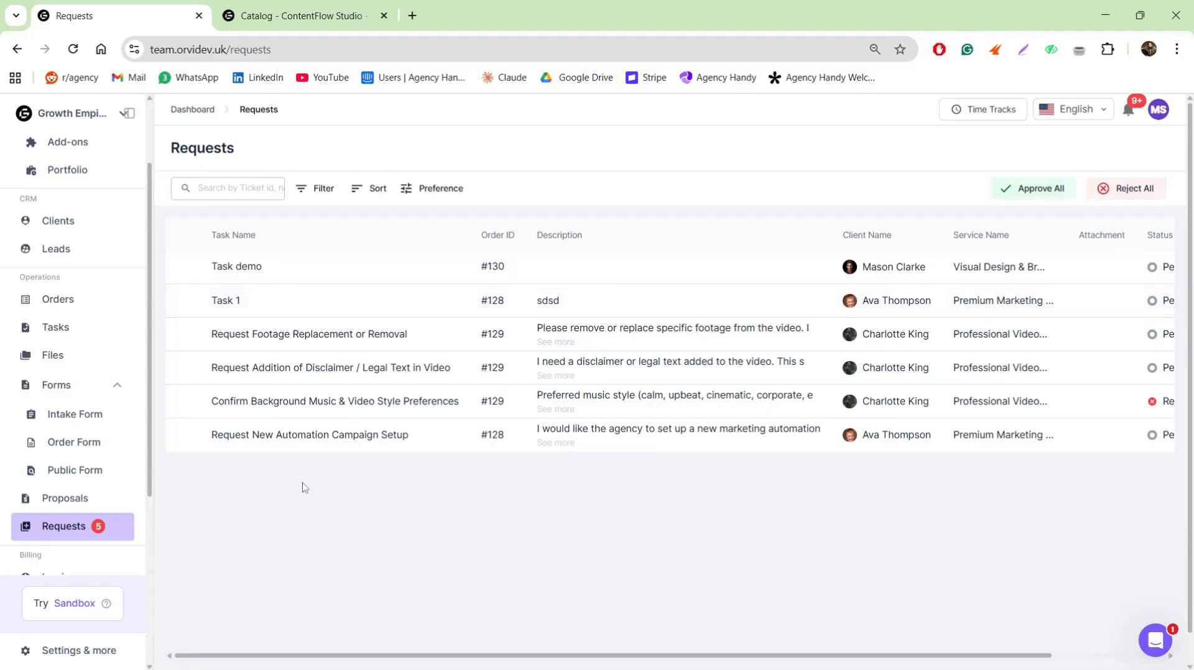
scroll(159, 486, down, 1)
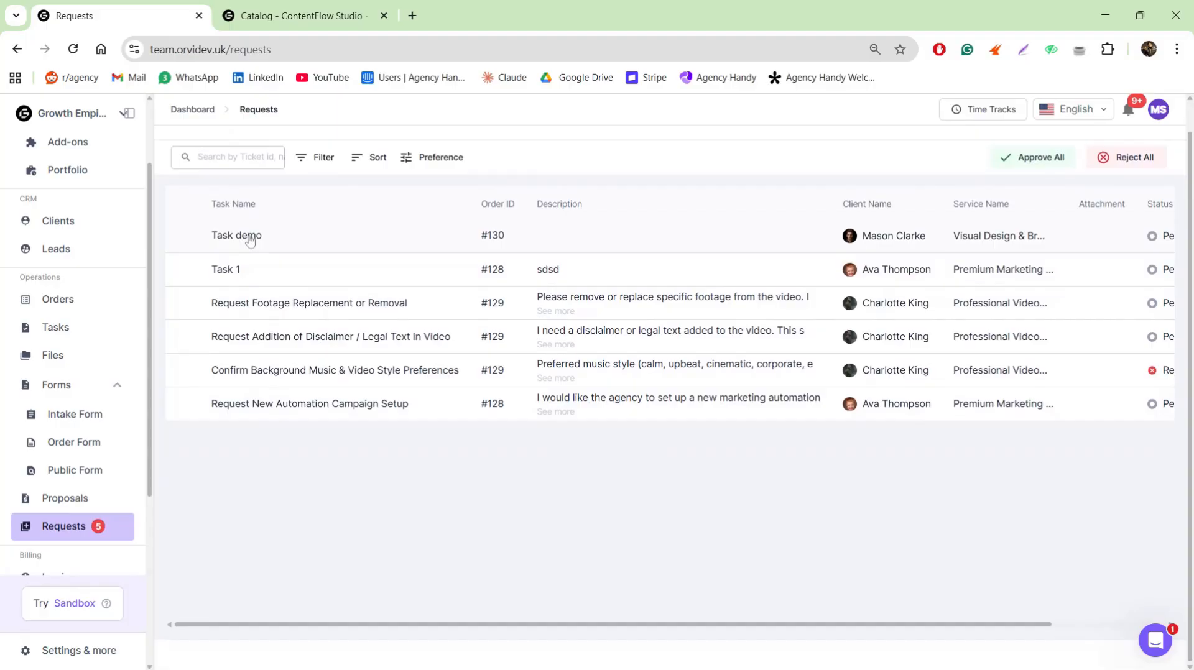
scroll(56, 310, down, 2)
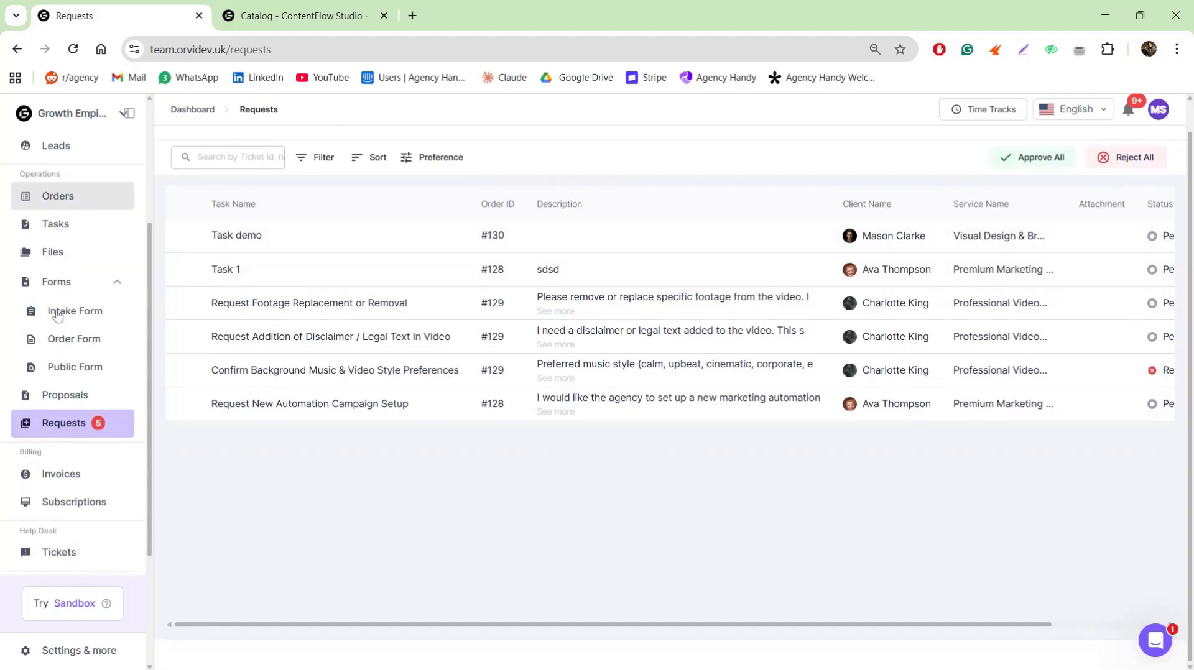
scroll(63, 473, down, 3)
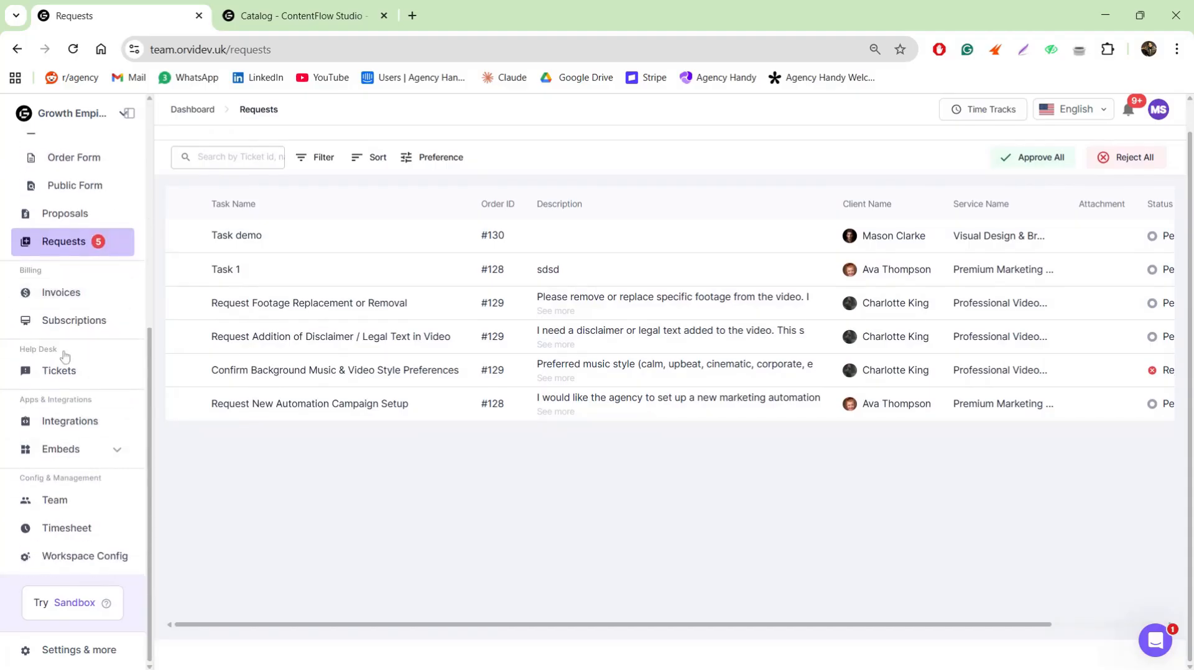
Start a new invoice for an individual client and link it to the client's second listed Visual Design & Branding Integration order
click(60, 298)
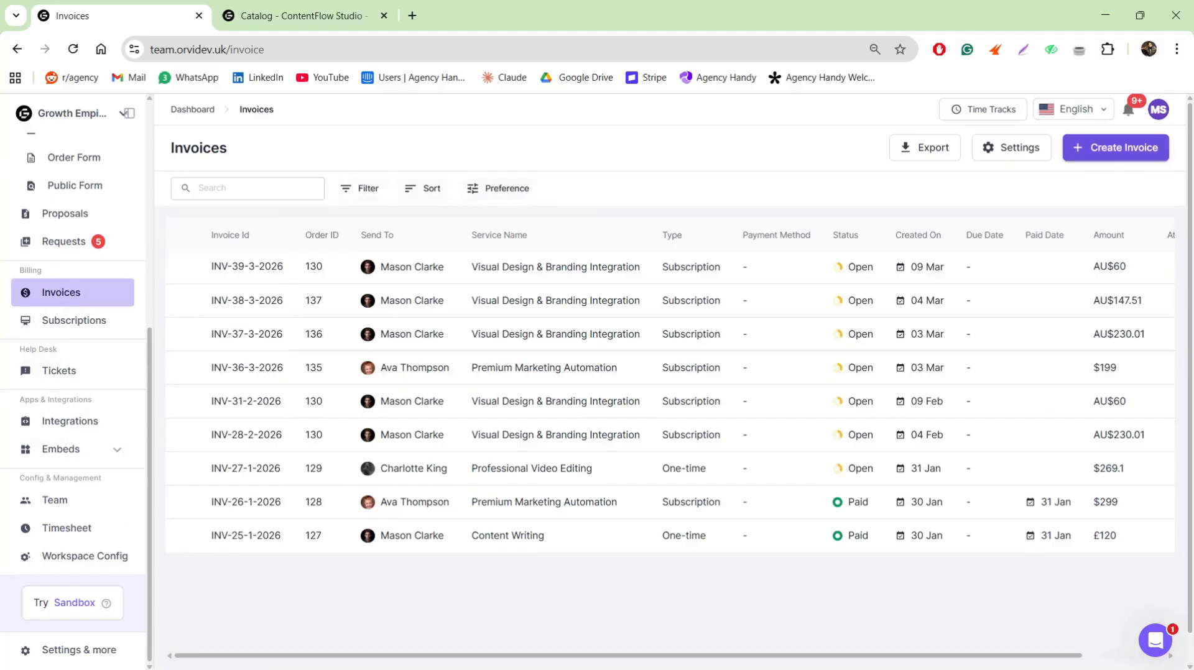
click(1077, 150)
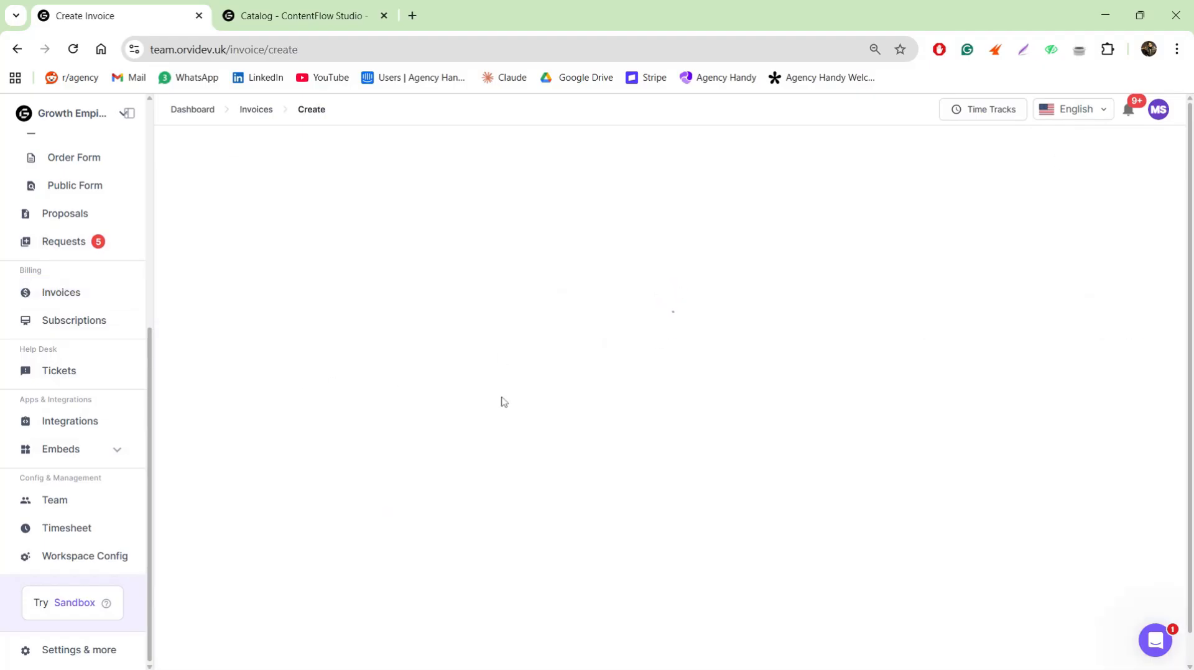
click(547, 278)
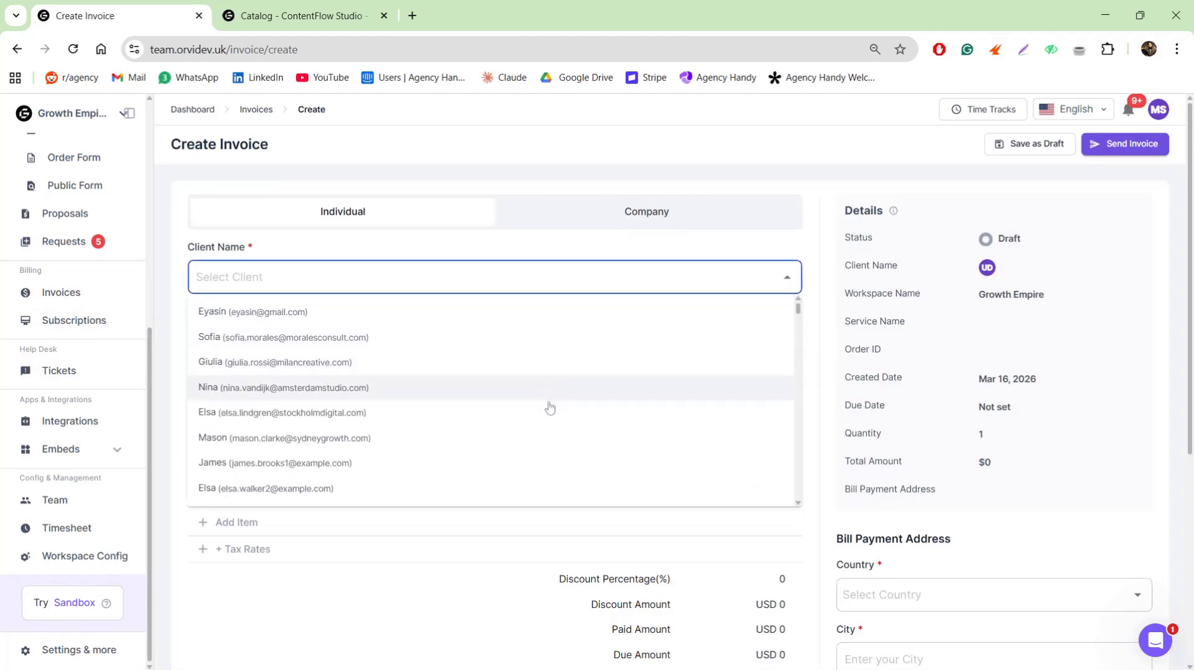
click(531, 443)
click(533, 340)
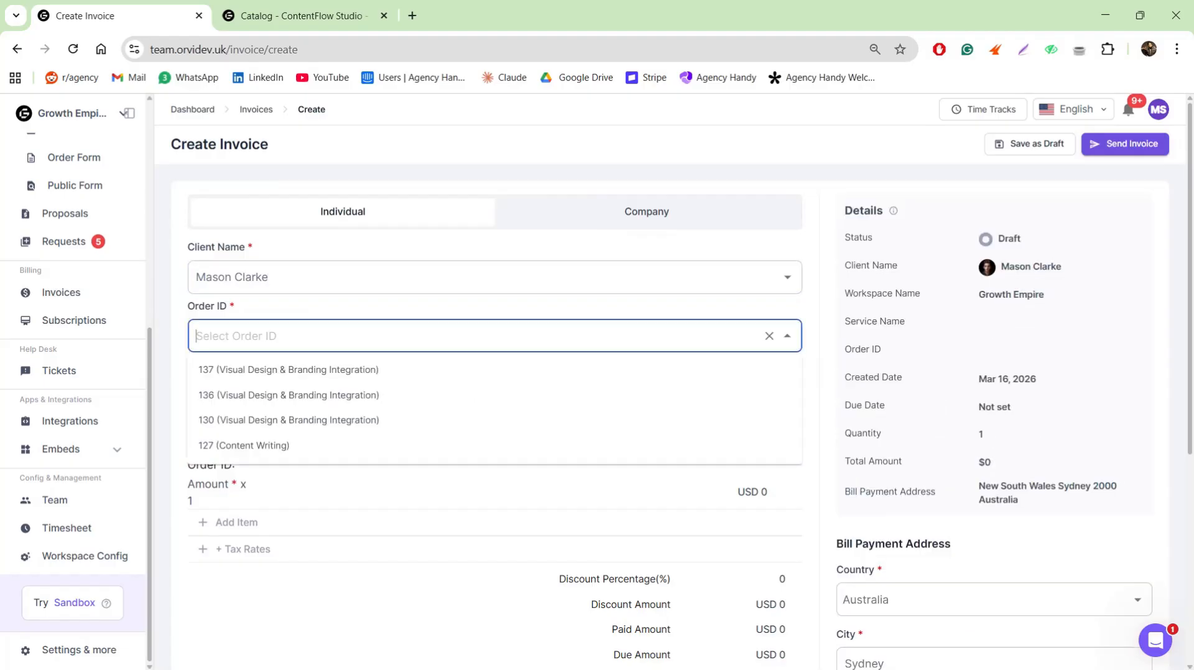
click(446, 406)
scroll(668, 398, down, 2)
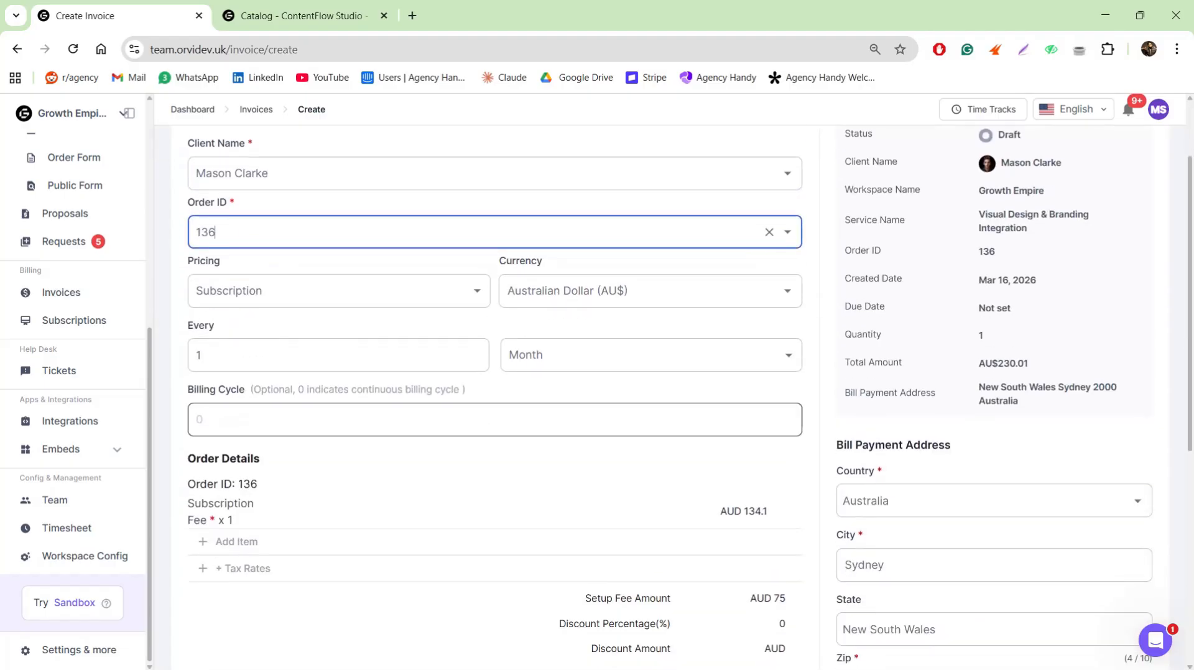
Review the new invoice's totals, billing address, Wise payment link and reminder options, and return to the invoices list without saving
scroll(312, 244, down, 3)
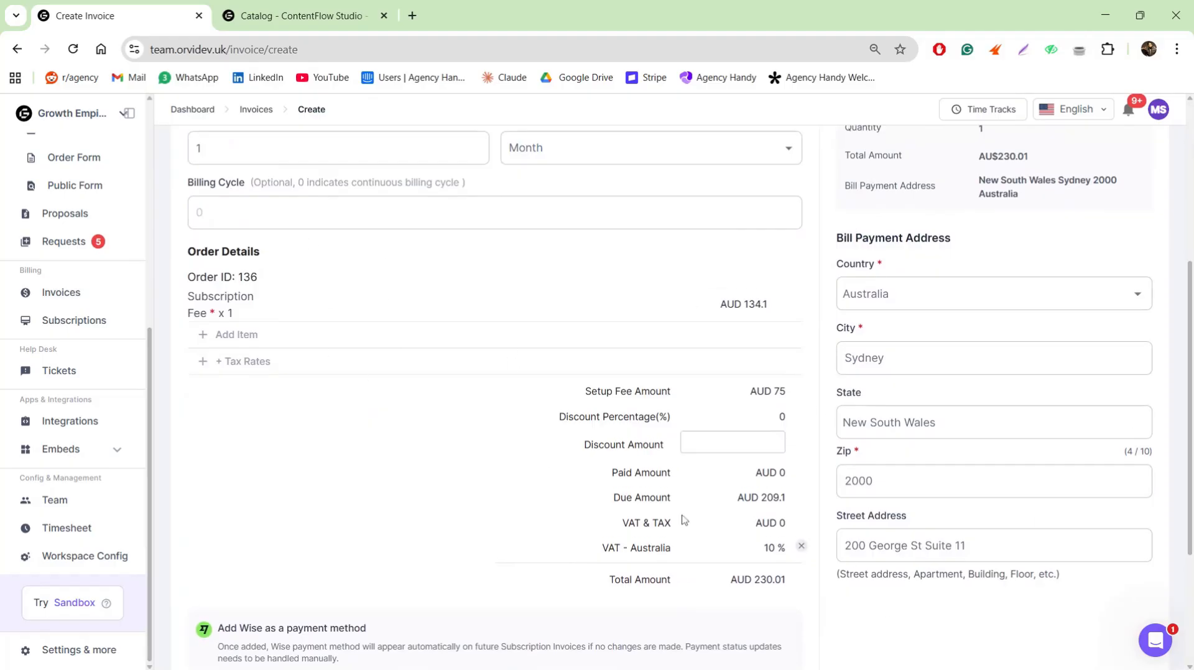
click(761, 492)
click(1072, 538)
scroll(1072, 539, down, 3)
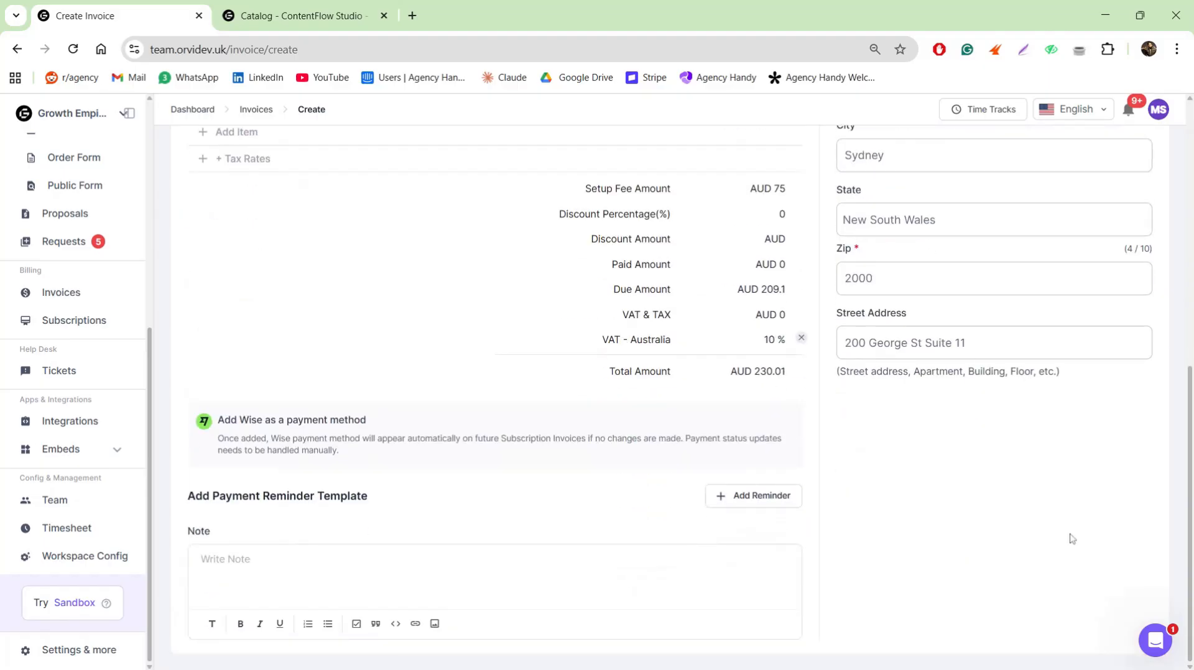
click(493, 442)
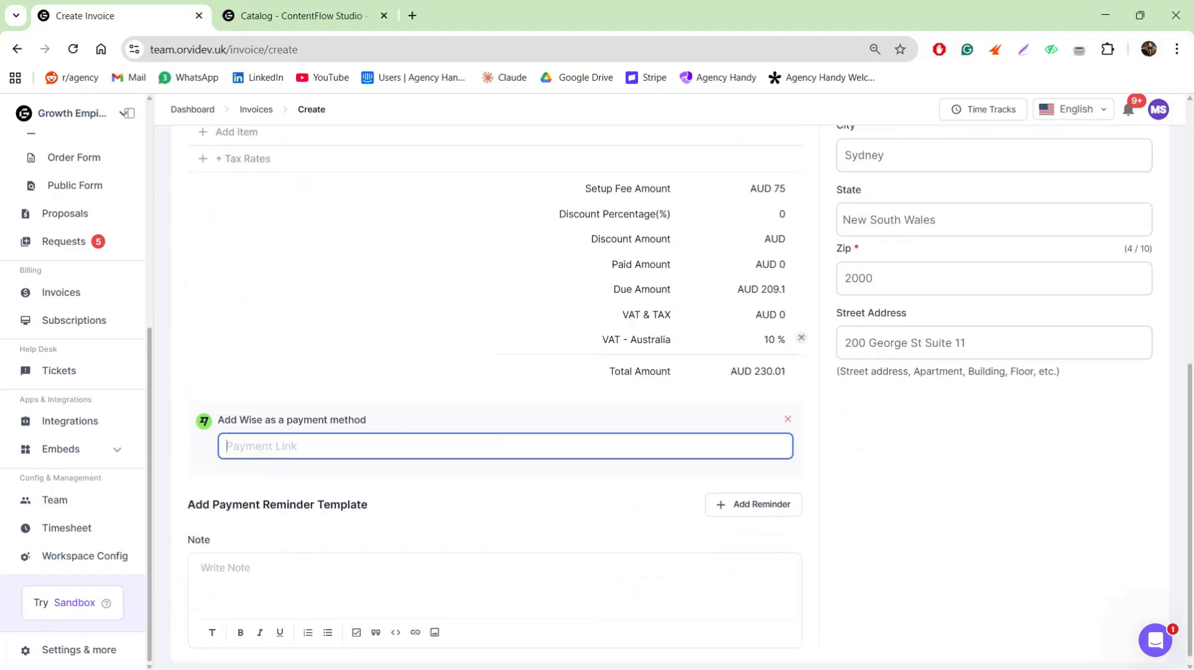
click(787, 421)
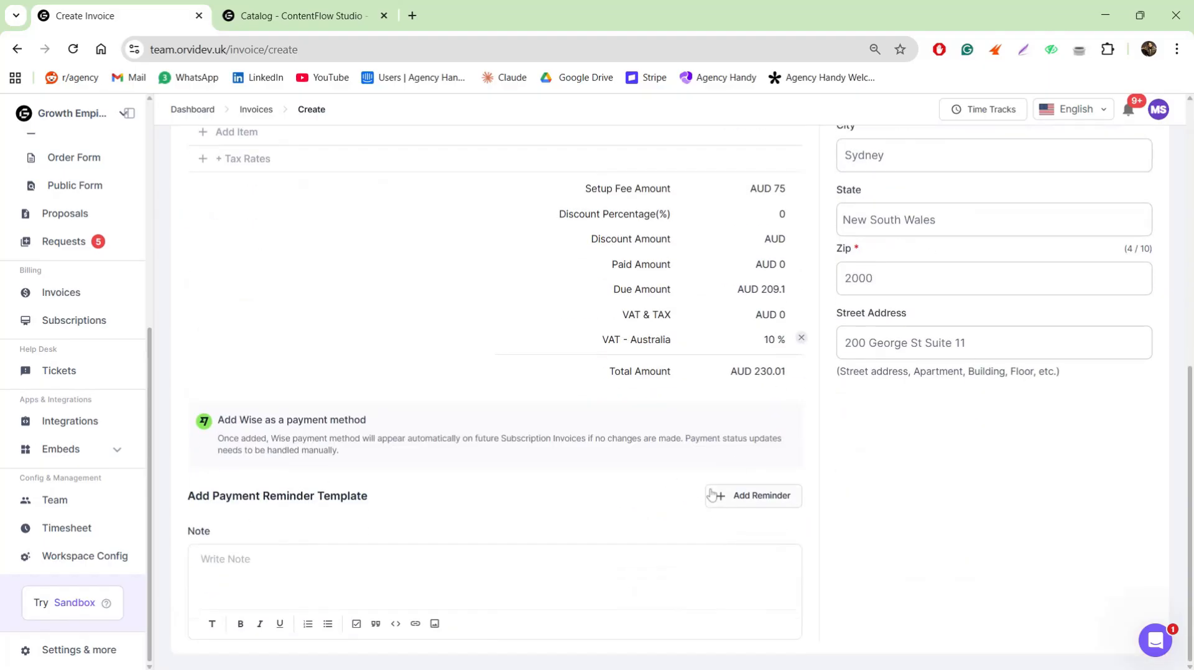
scroll(723, 501, up, 8)
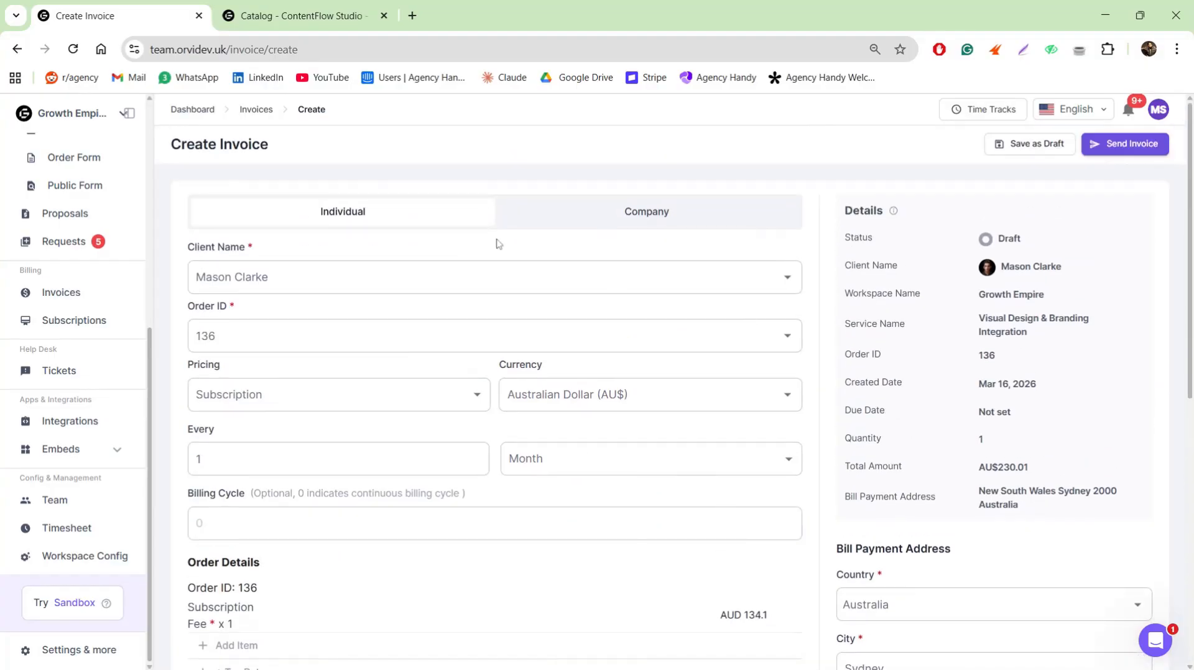
click(257, 112)
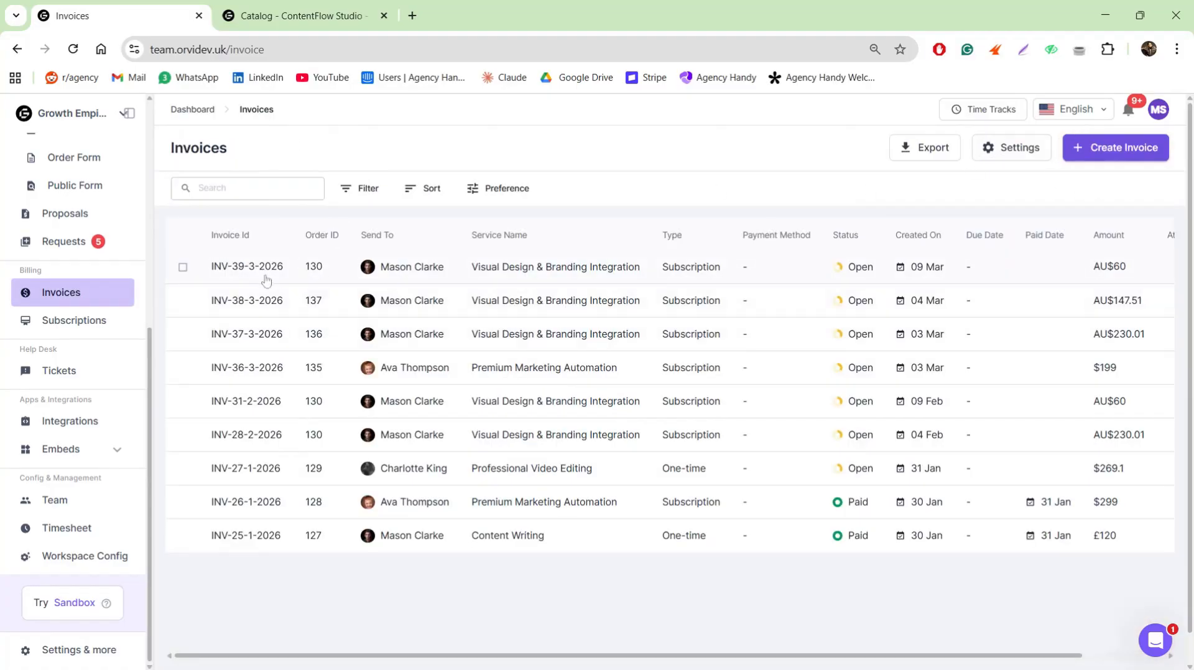
Preview the paid Premium Marketing Automation invoice from start to end
click(295, 513)
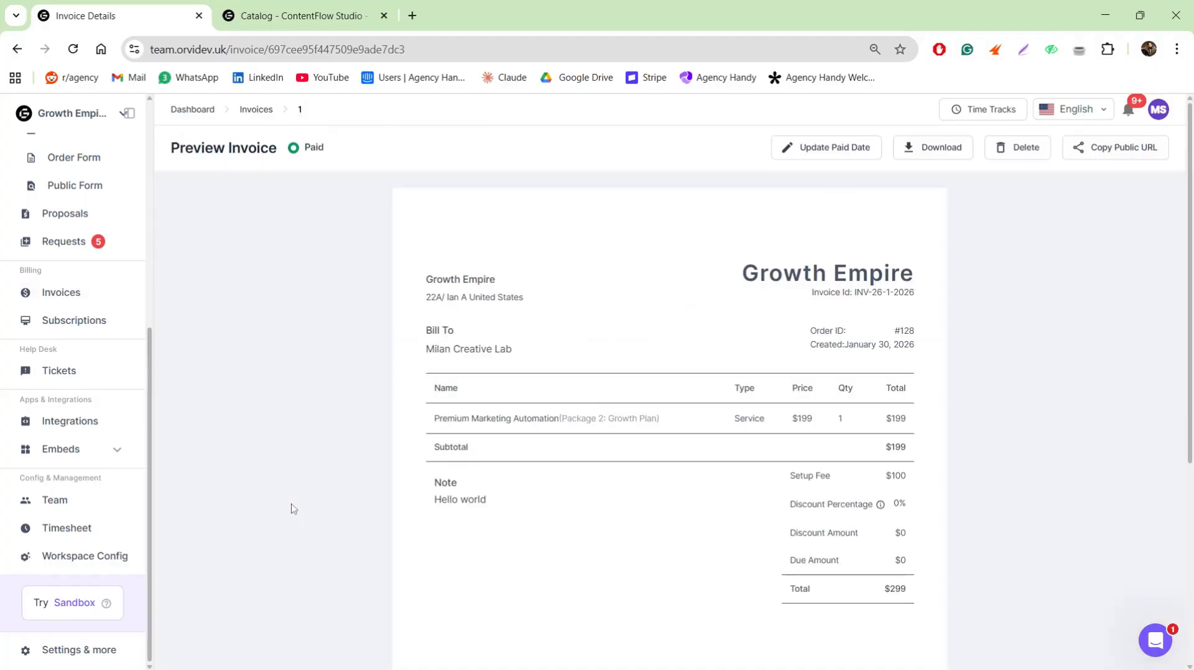
scroll(662, 536, down, 5)
scroll(661, 535, up, 5)
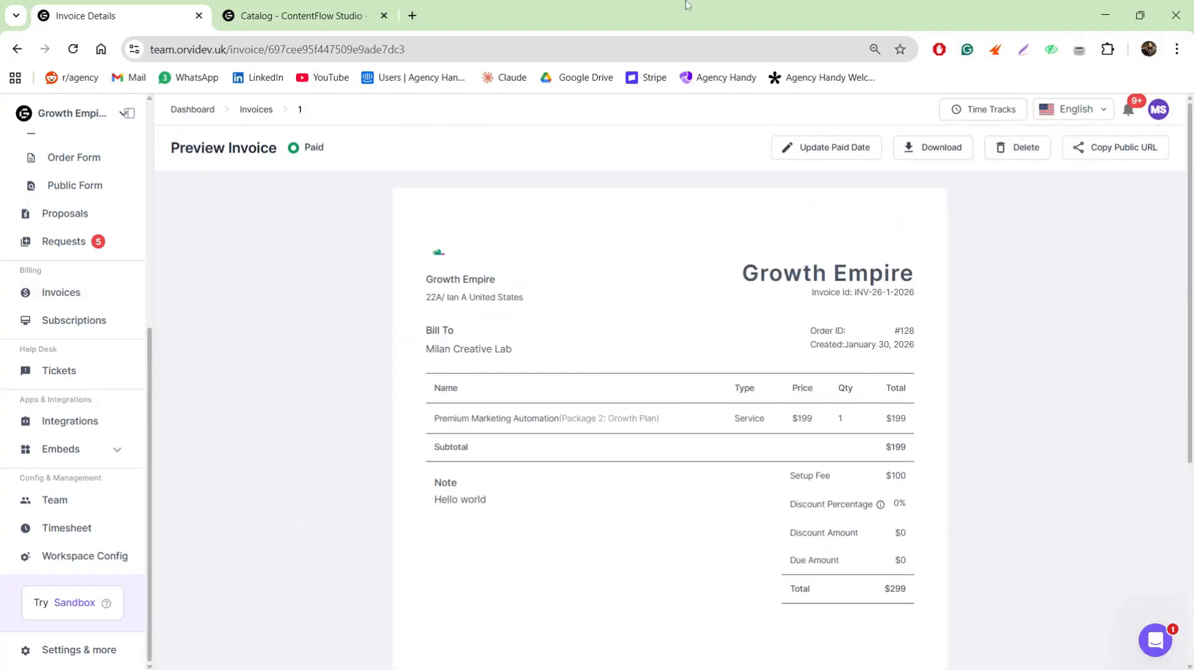
Open the invoice settings and review the templates, invoice prefix, number format and starting counter
click(243, 111)
click(1007, 148)
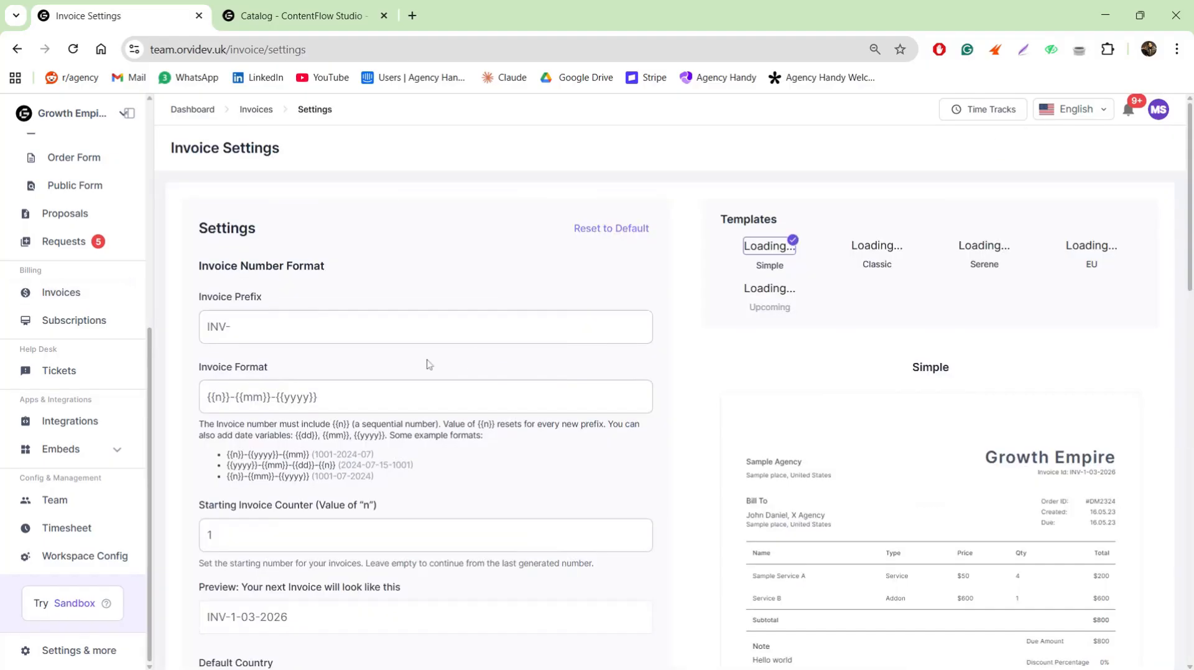
click(354, 336)
scroll(1020, 264, down, 3)
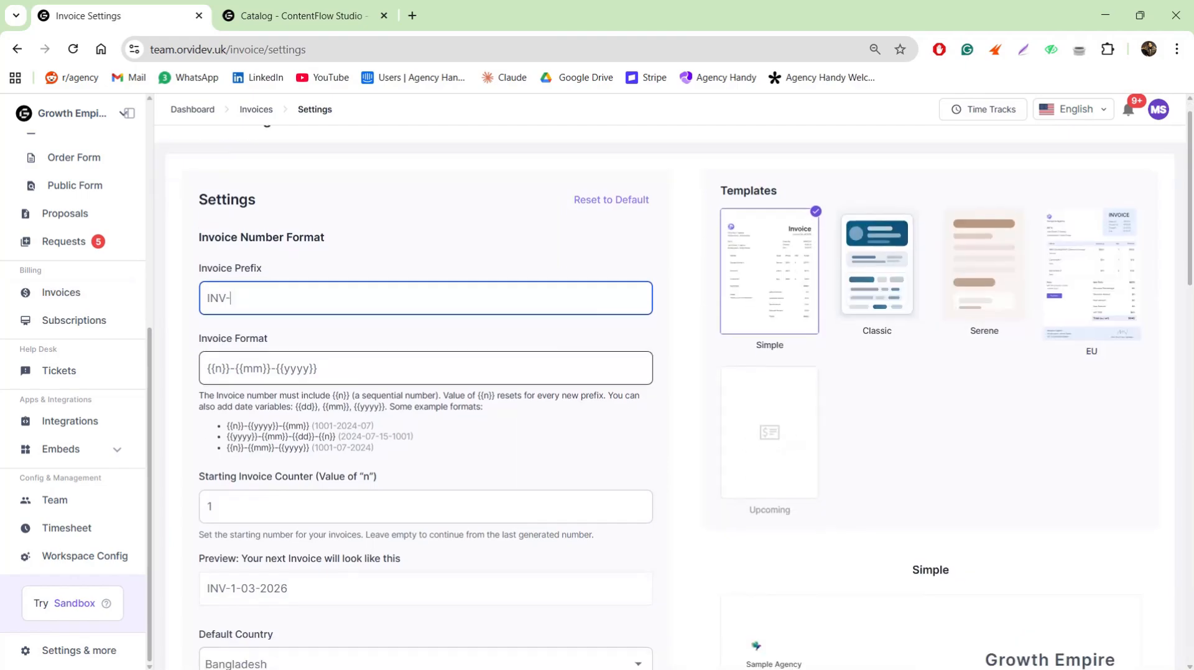
scroll(1020, 264, up, 3)
scroll(417, 498, down, 3)
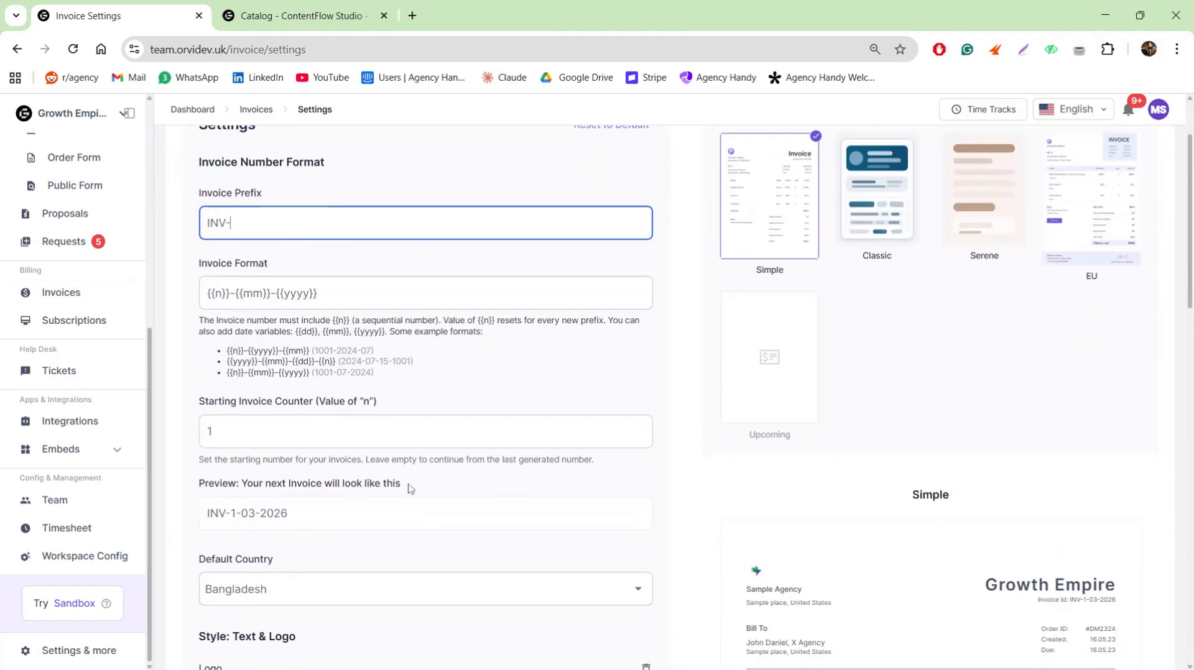
click(395, 225)
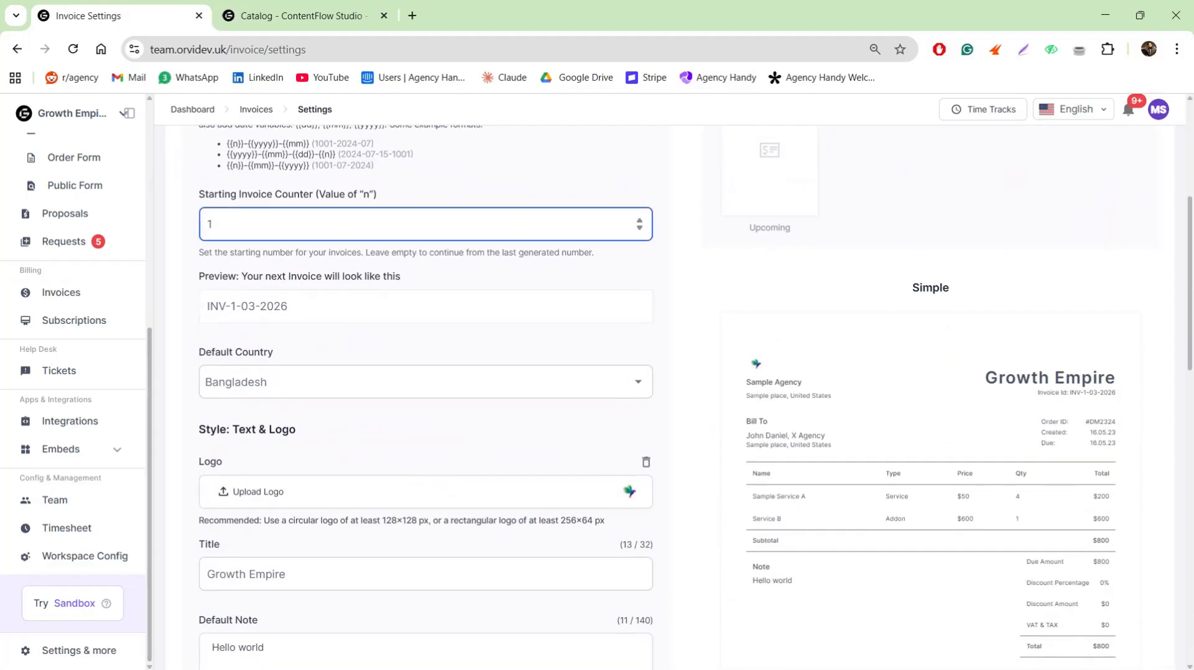
Examine the invoice settings for default country, text and logo style, hidden content, default reminders and agency signature
click(372, 381)
click(393, 347)
scroll(393, 346, down, 5)
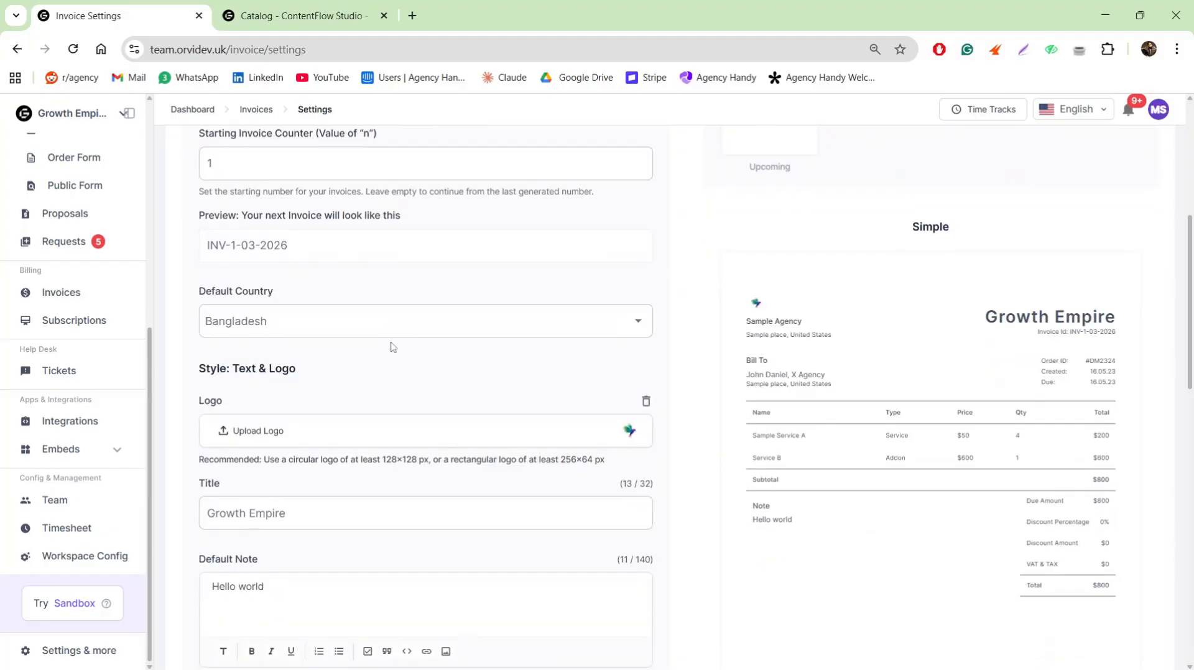
scroll(341, 407, down, 10)
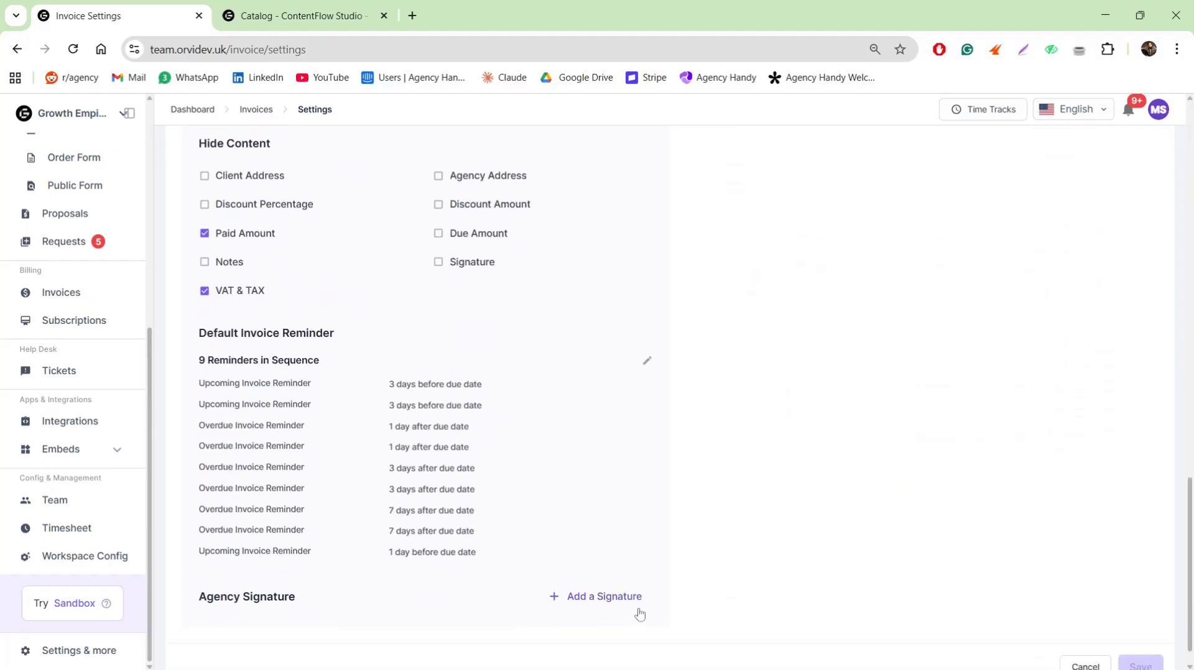
scroll(376, 552, up, 10)
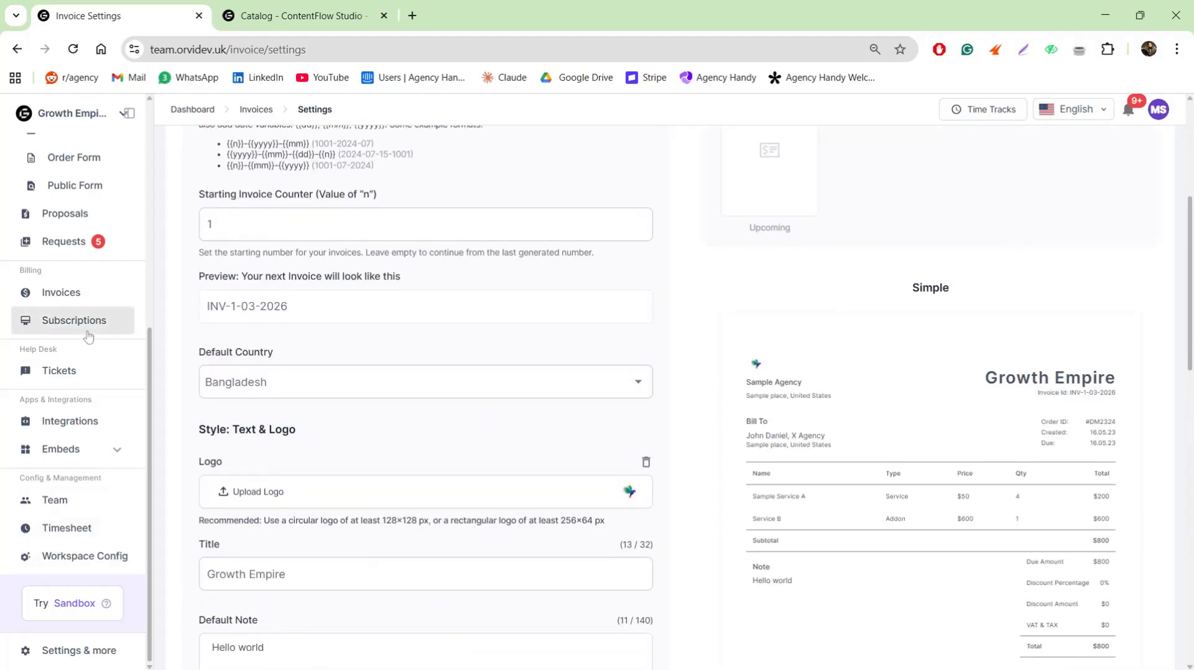
Open the Premium Marketing Automation subscription from the subscriptions list and review its details, order history, invoice history and event logs
click(74, 320)
click(299, 16)
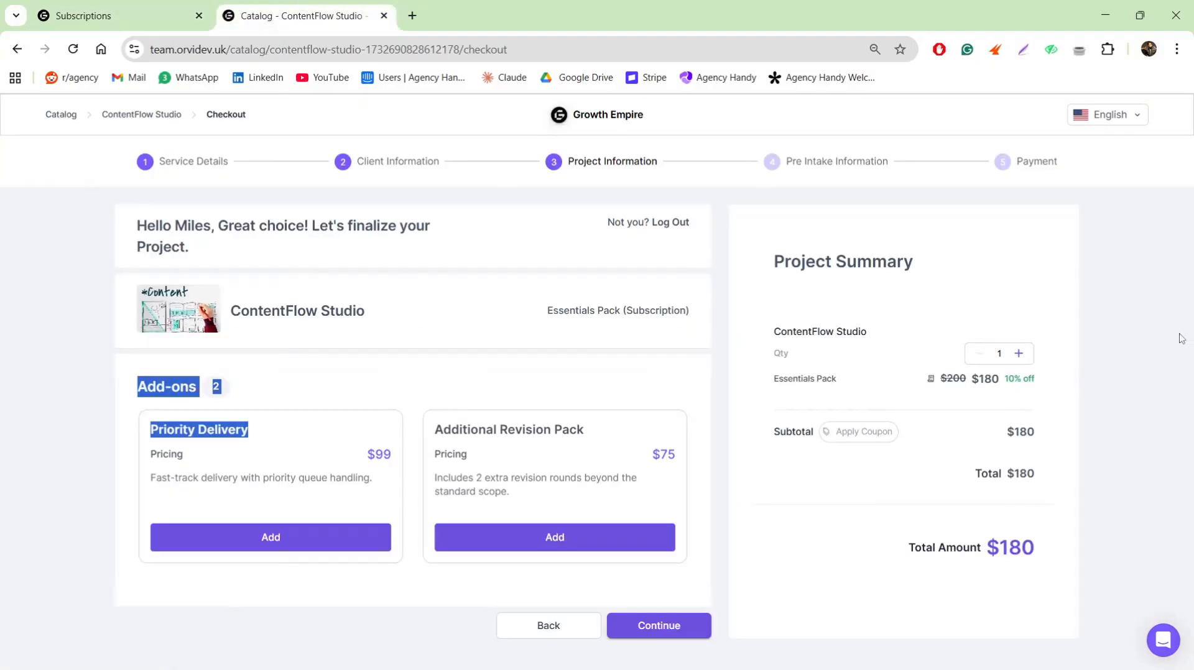
click(122, 5)
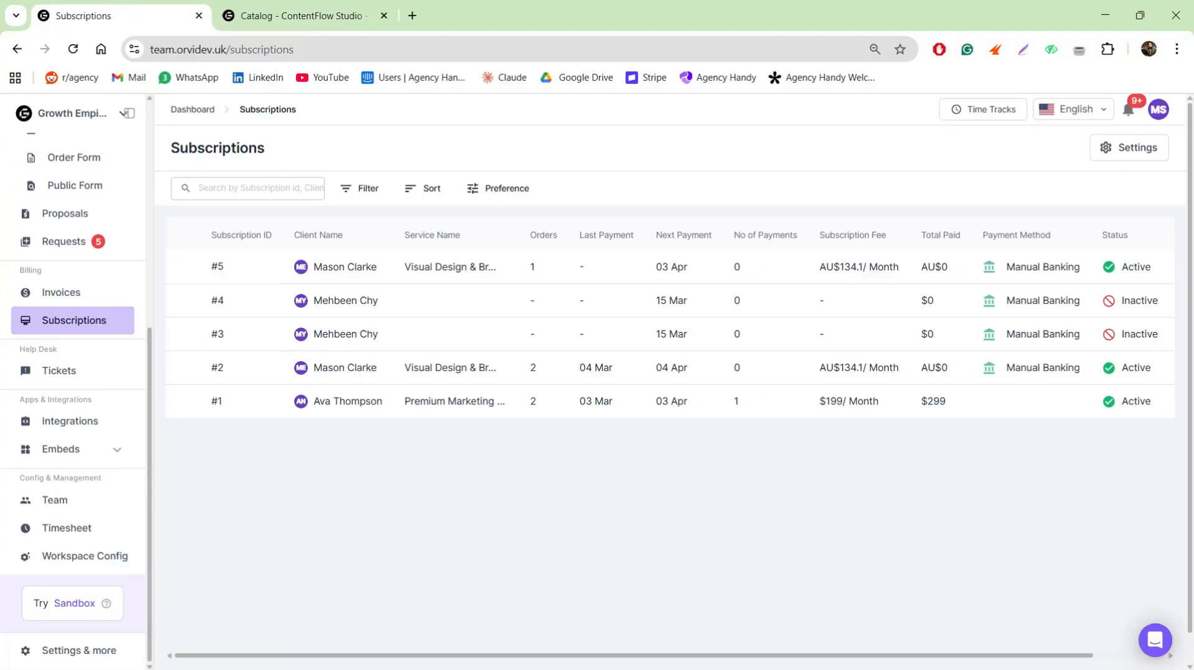
click(307, 400)
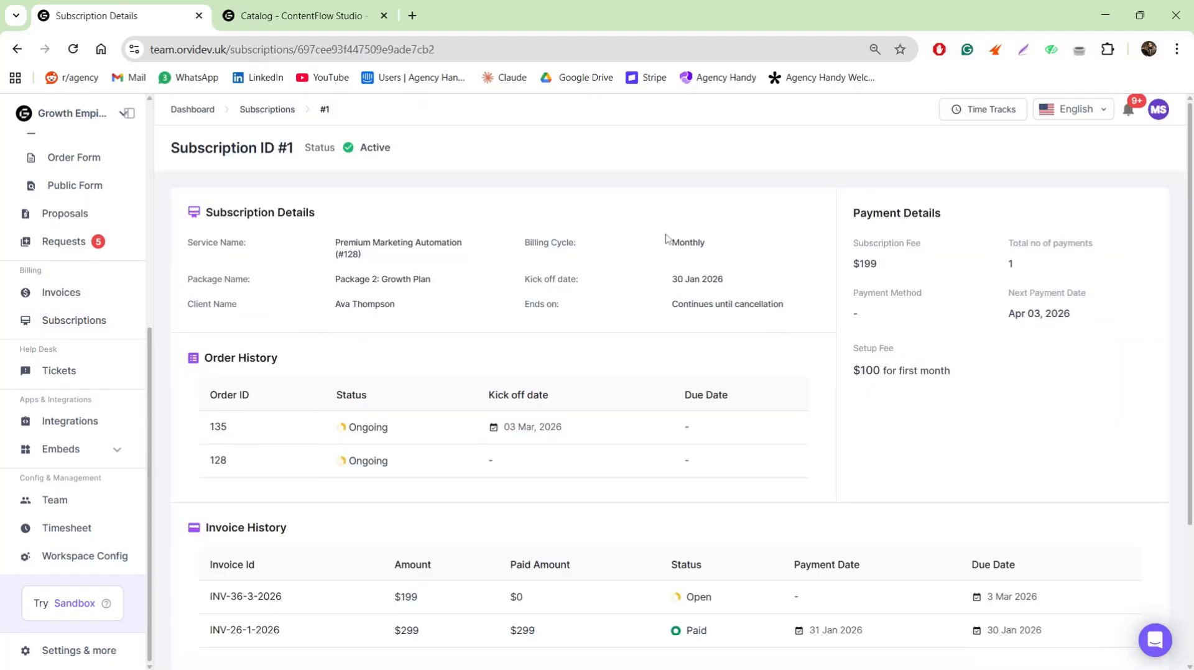
drag(666, 238, 738, 244)
click(349, 264)
drag(336, 288, 437, 278)
scroll(463, 311, down, 2)
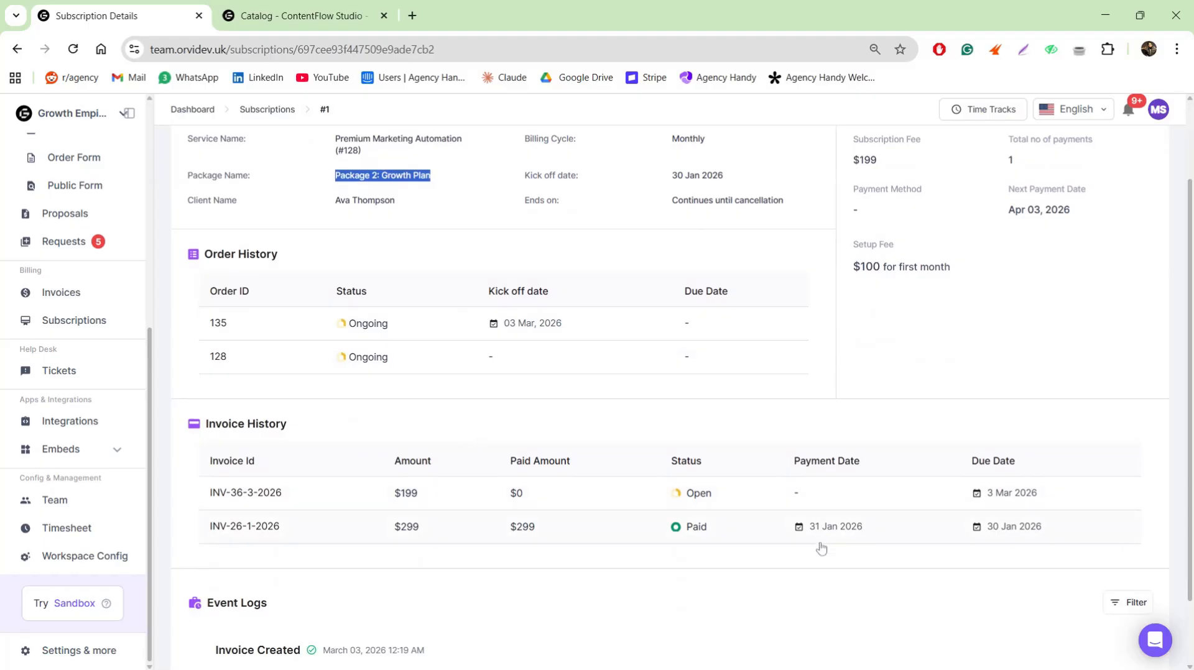
scroll(745, 536, down, 2)
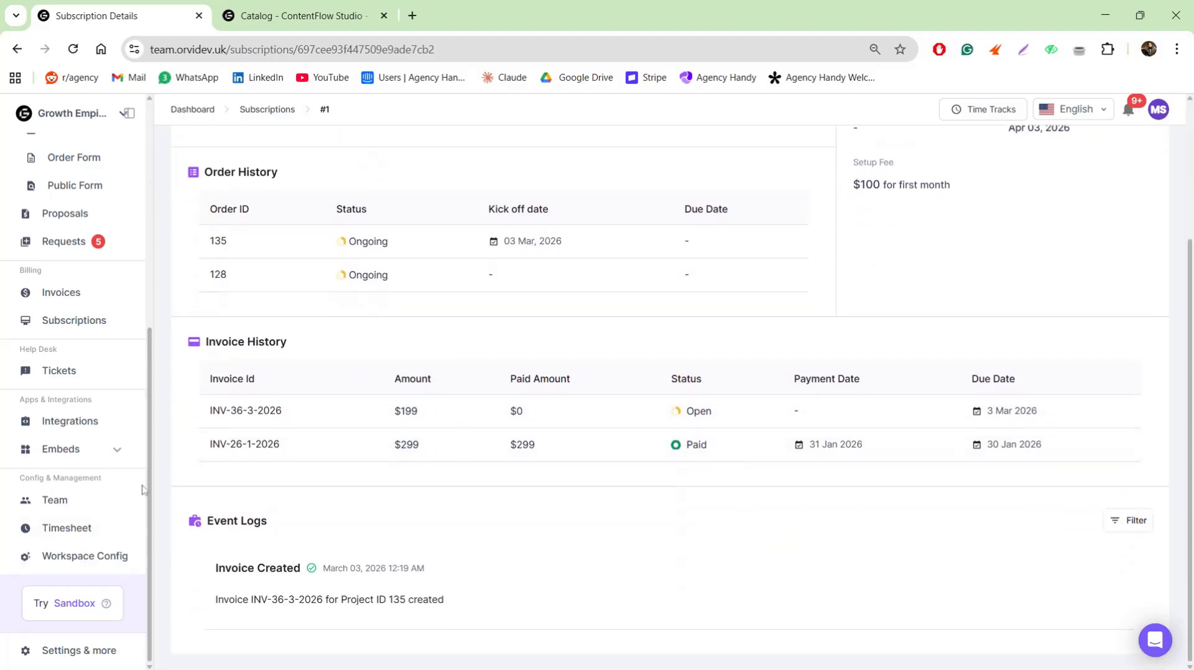
Open a new ticket form from the tickets list, examine its fields, and return to the list without creating a ticket
click(76, 371)
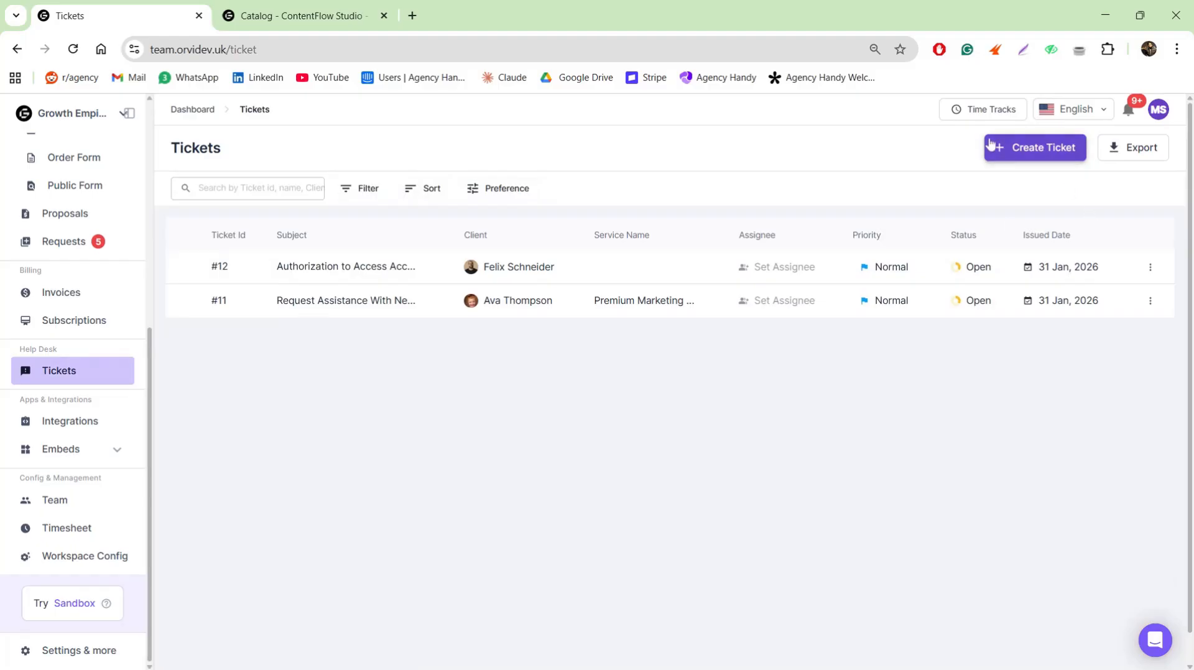
click(1034, 158)
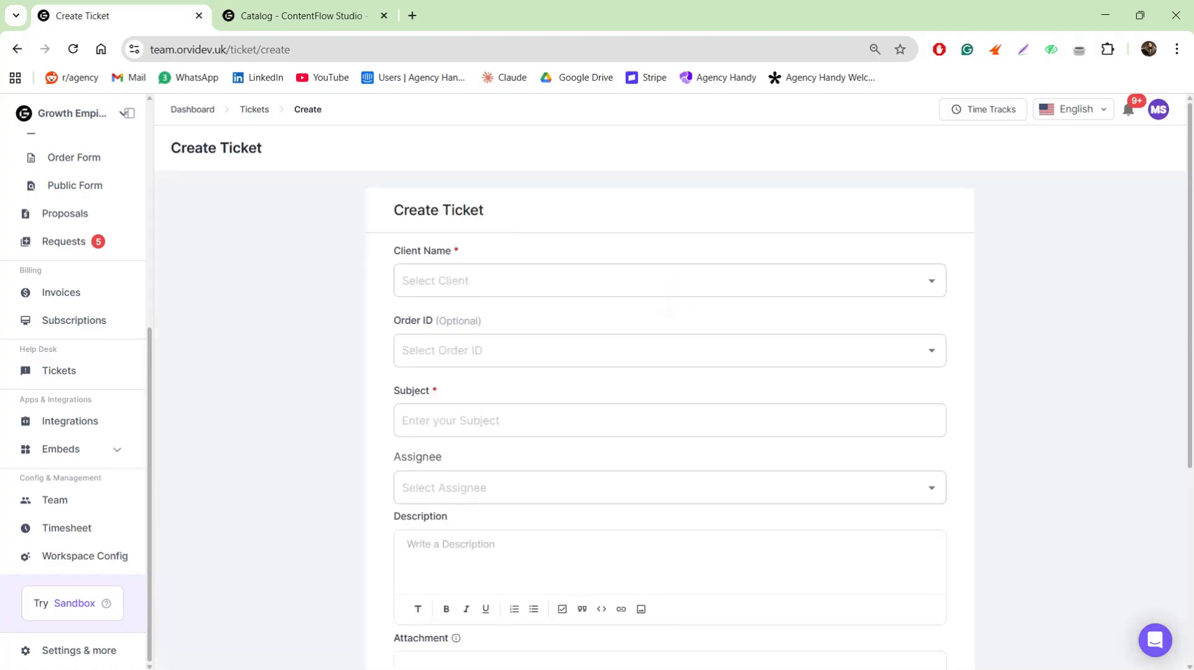
scroll(670, 348, down, 3)
scroll(670, 348, up, 3)
scroll(670, 348, down, 2)
scroll(671, 348, down, 3)
scroll(421, 381, up, 5)
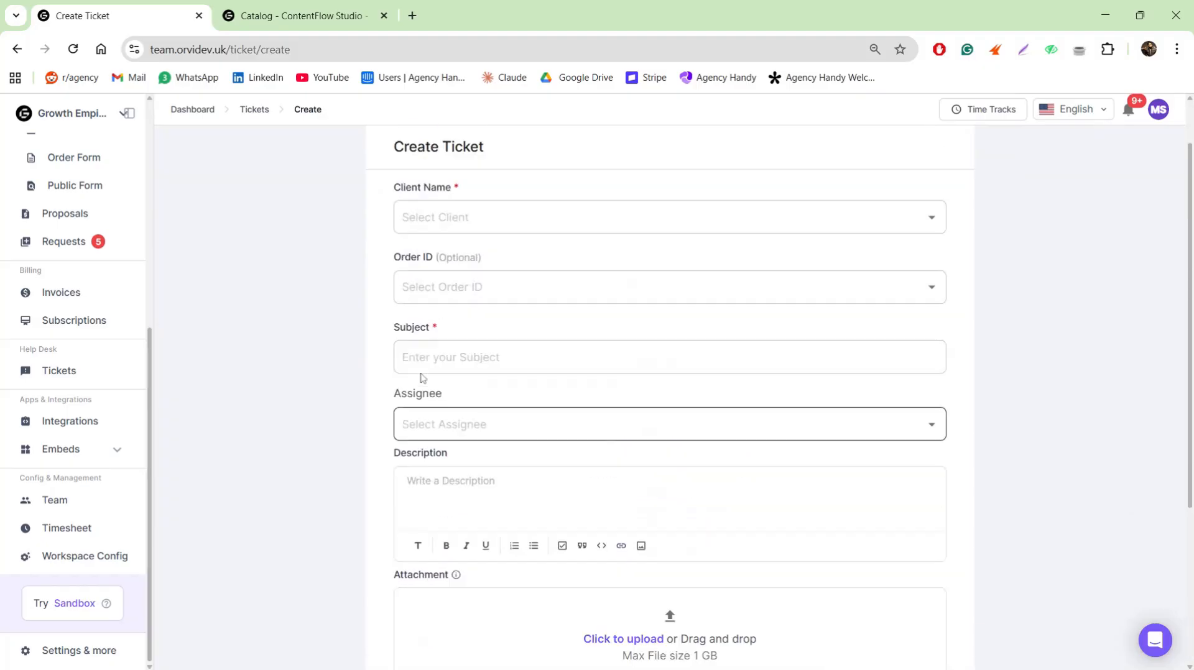
click(247, 116)
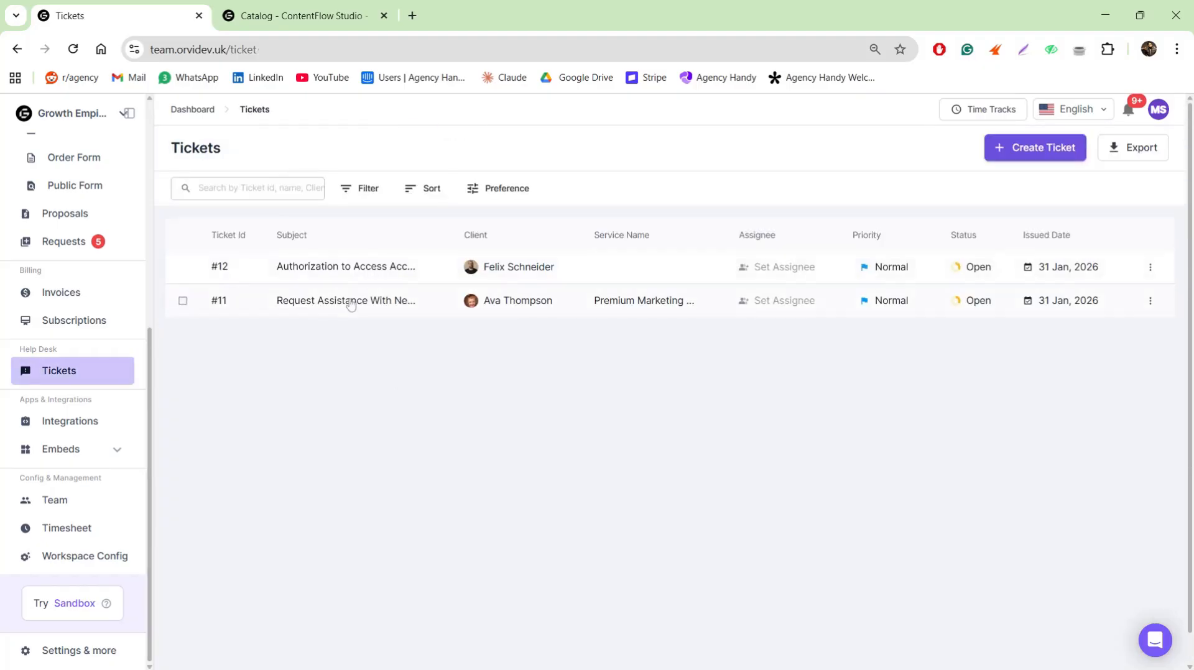
Open the ticket requesting assistance with a new automation campaign and view its client and team comment areas and attachments
click(347, 305)
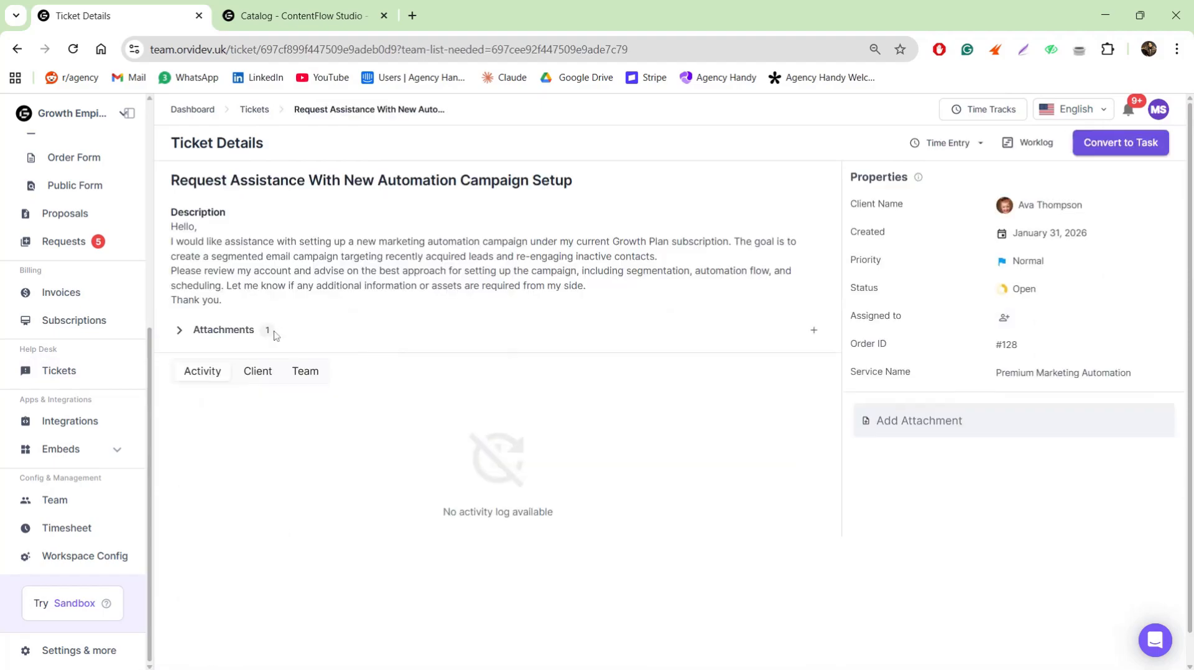
click(243, 381)
click(303, 373)
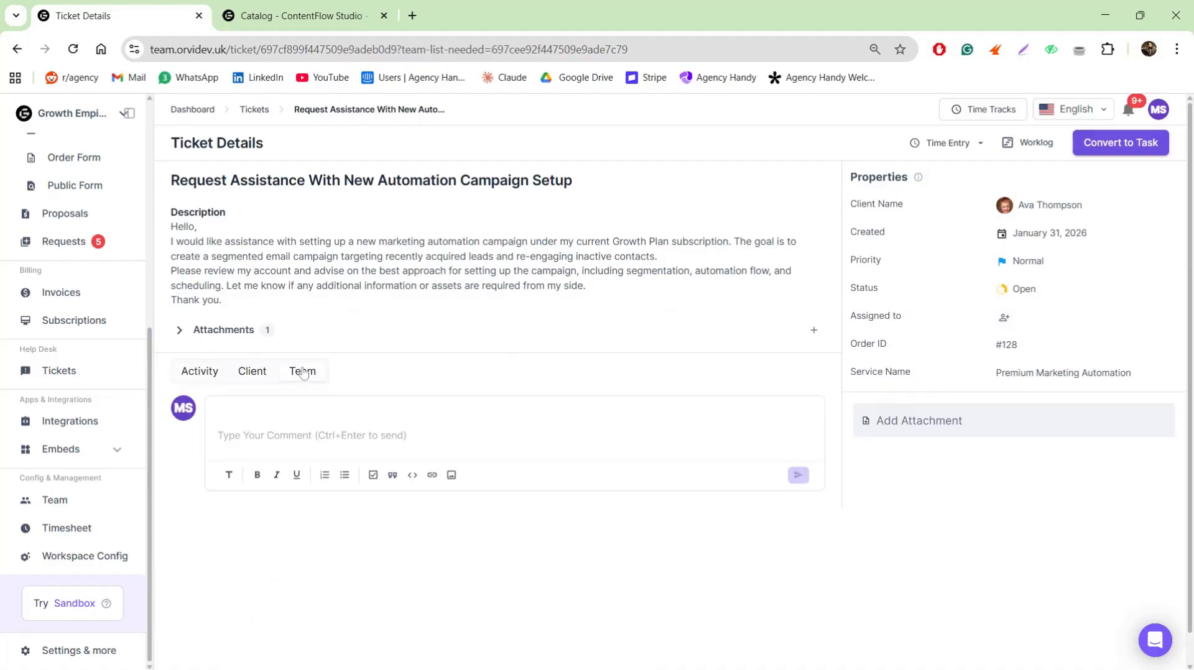
click(180, 331)
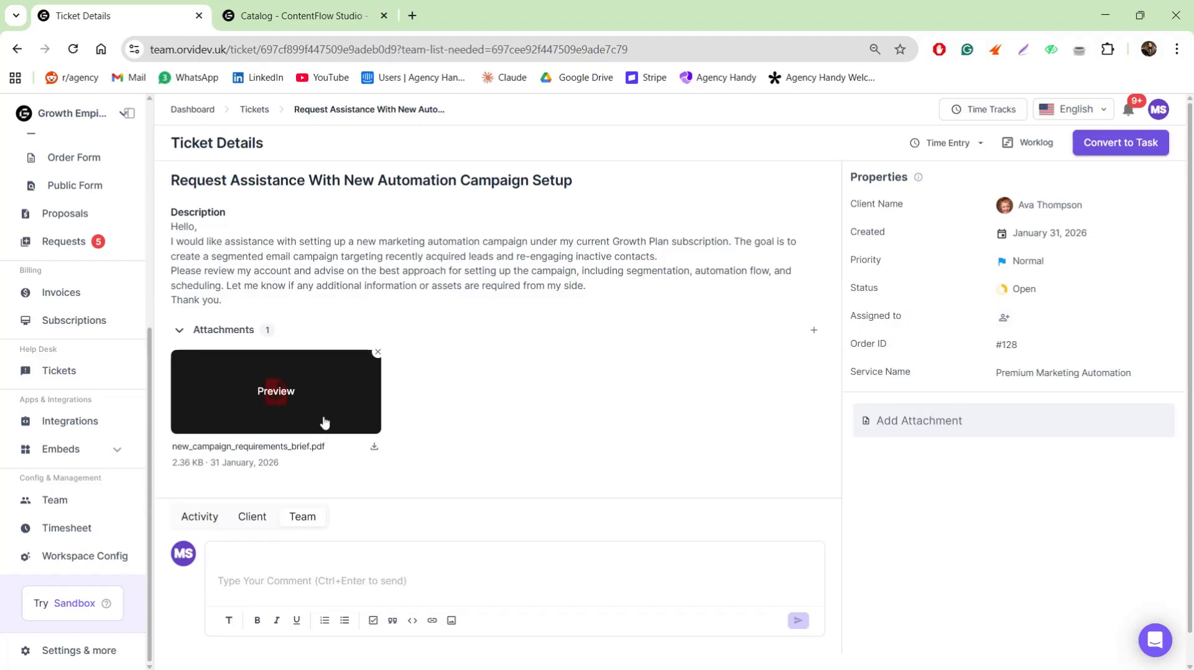
View the available integrations and the new Google Docs embed form, and leave it for the dashboard without saving
click(71, 434)
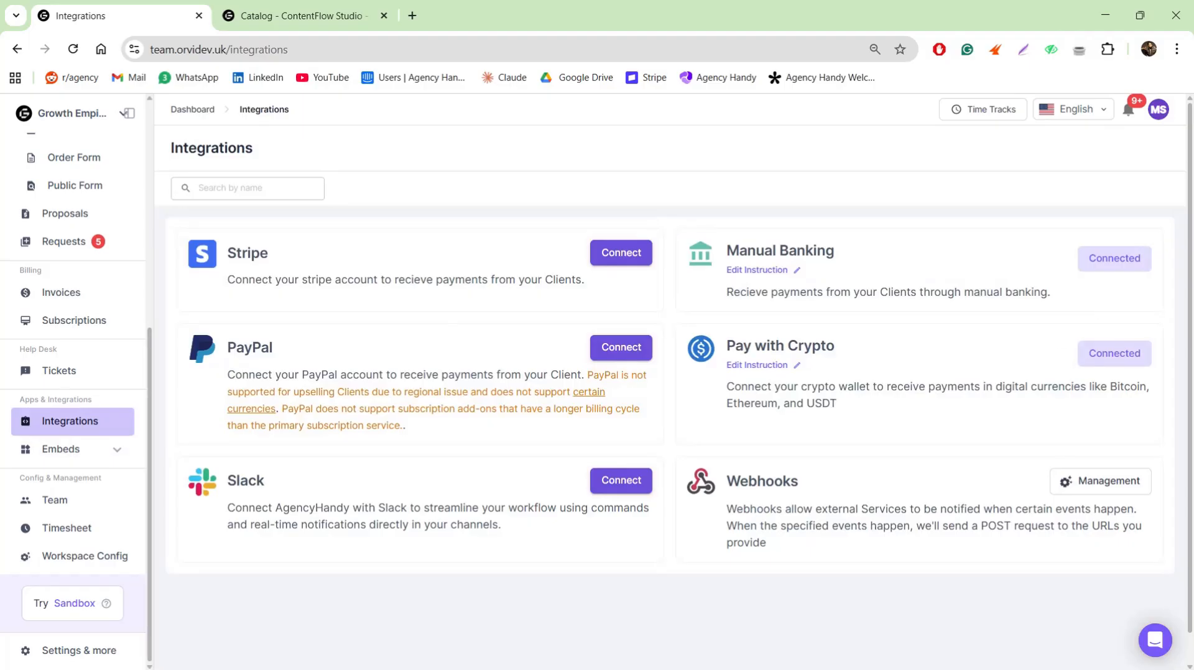
click(63, 465)
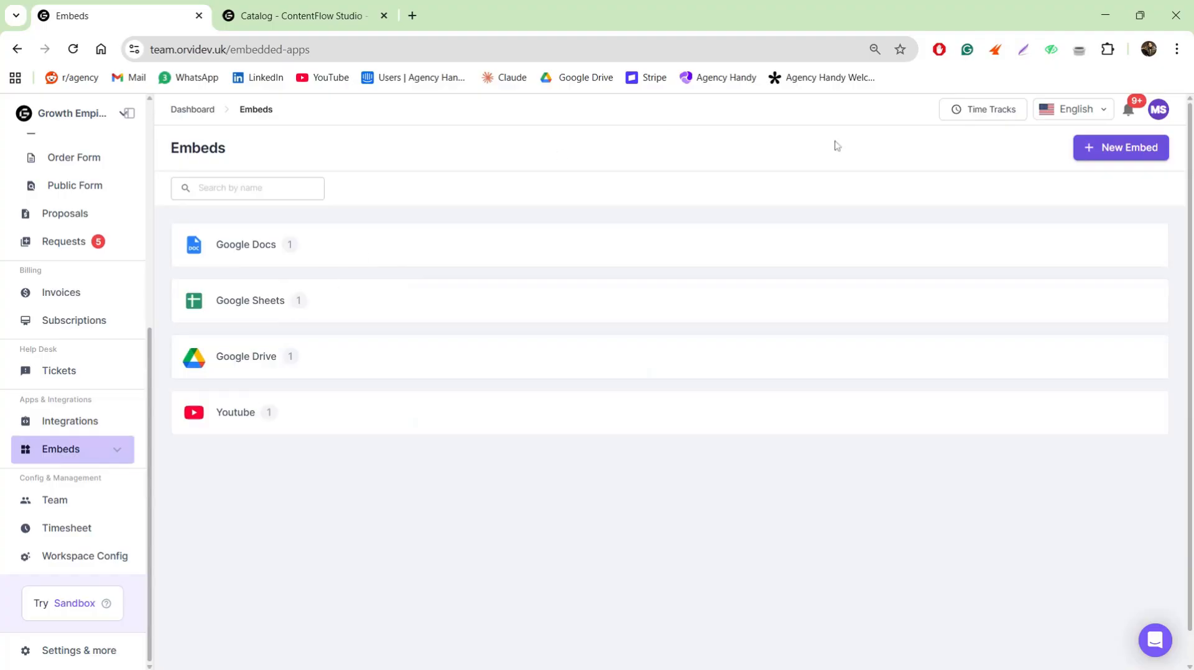
click(1102, 147)
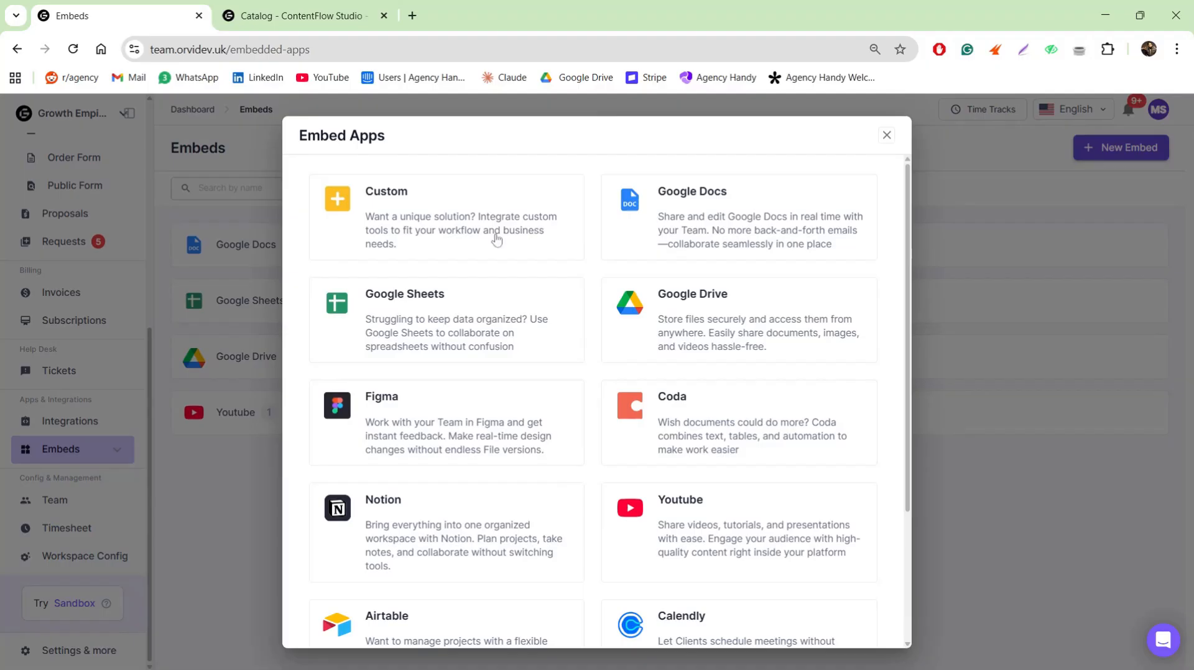
click(672, 234)
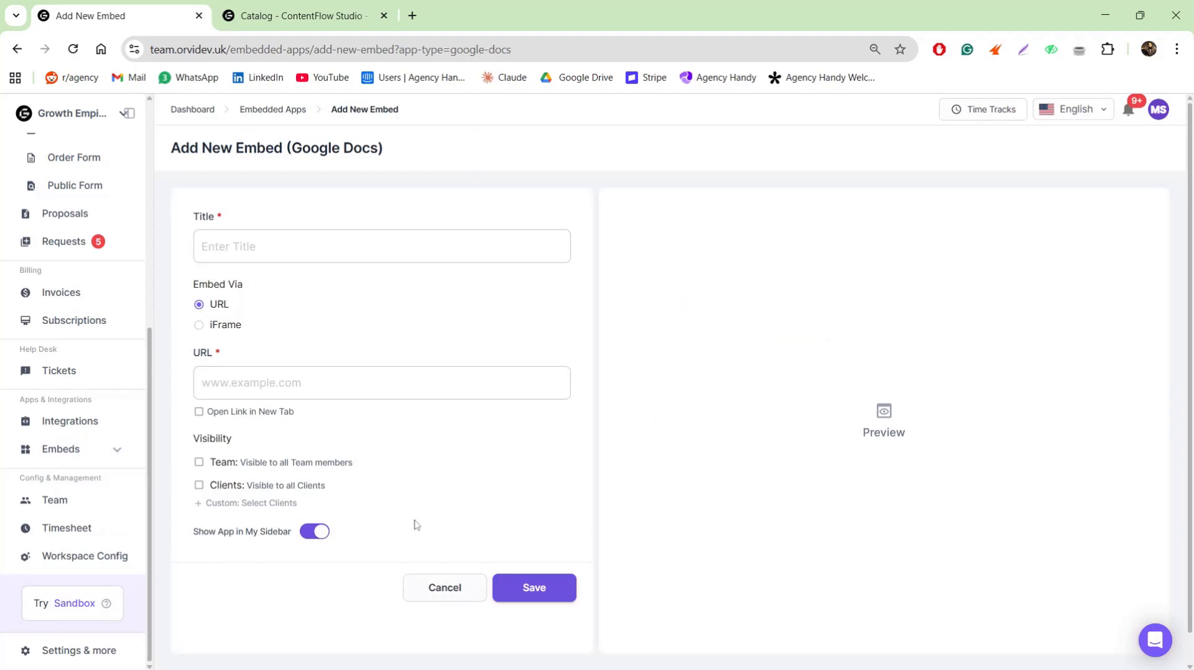
click(198, 111)
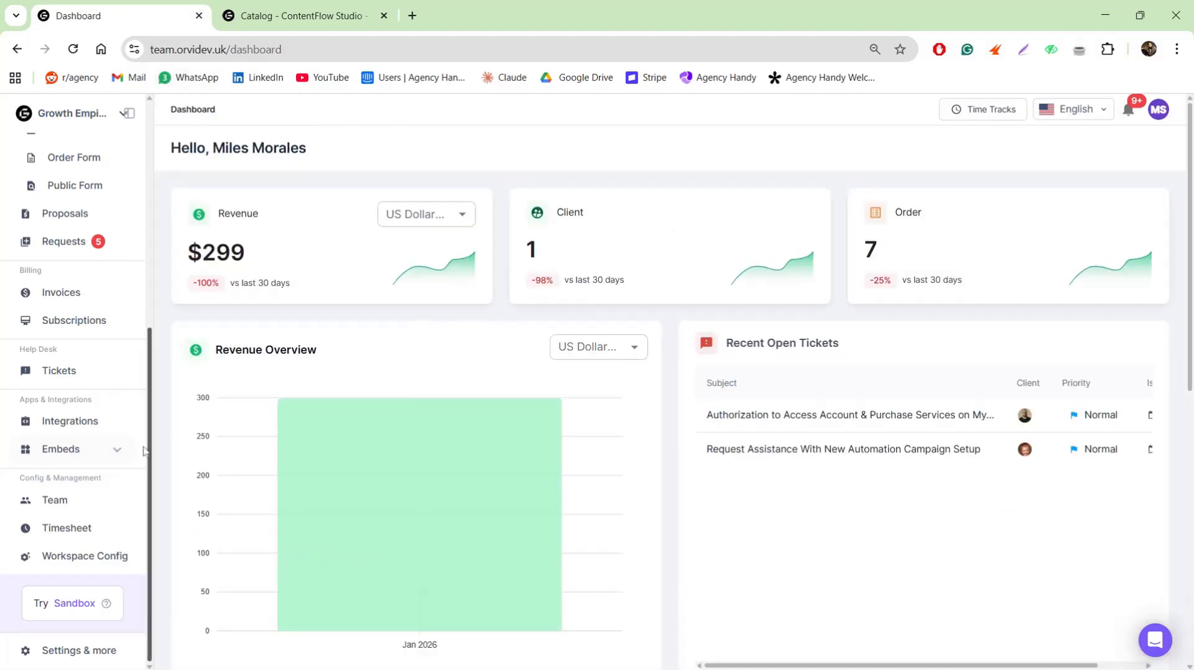
Show the embedded apps in the navigation, open the Client Onboard Google Doc embed and look through the document
click(50, 463)
click(117, 450)
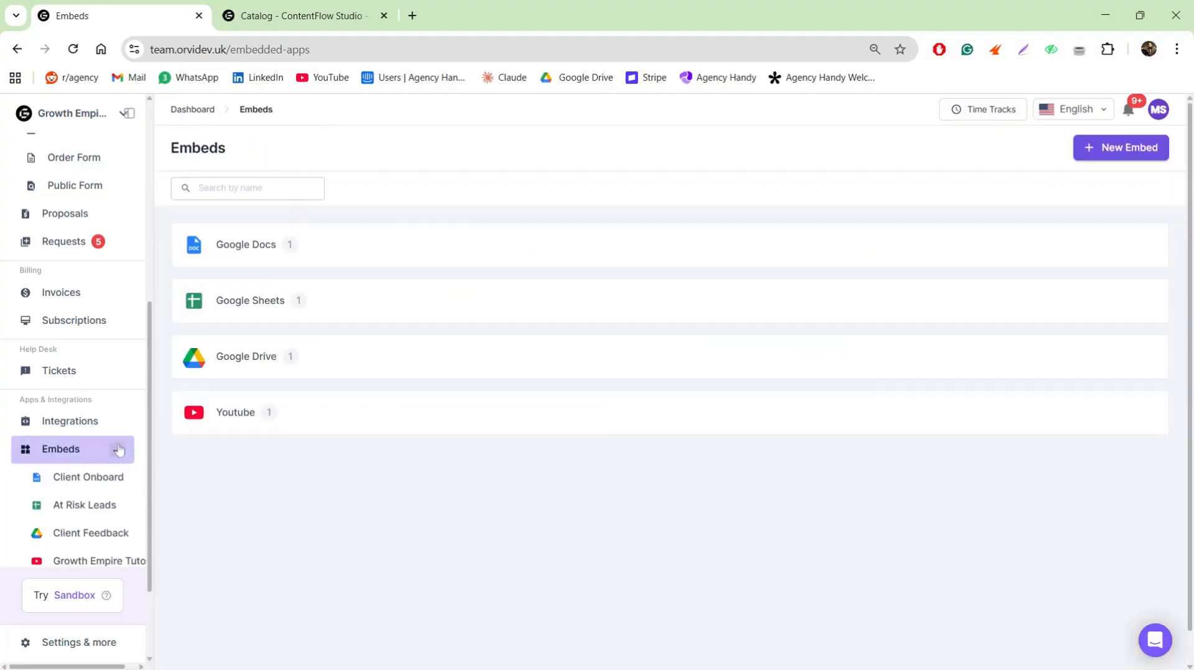
scroll(110, 507, down, 3)
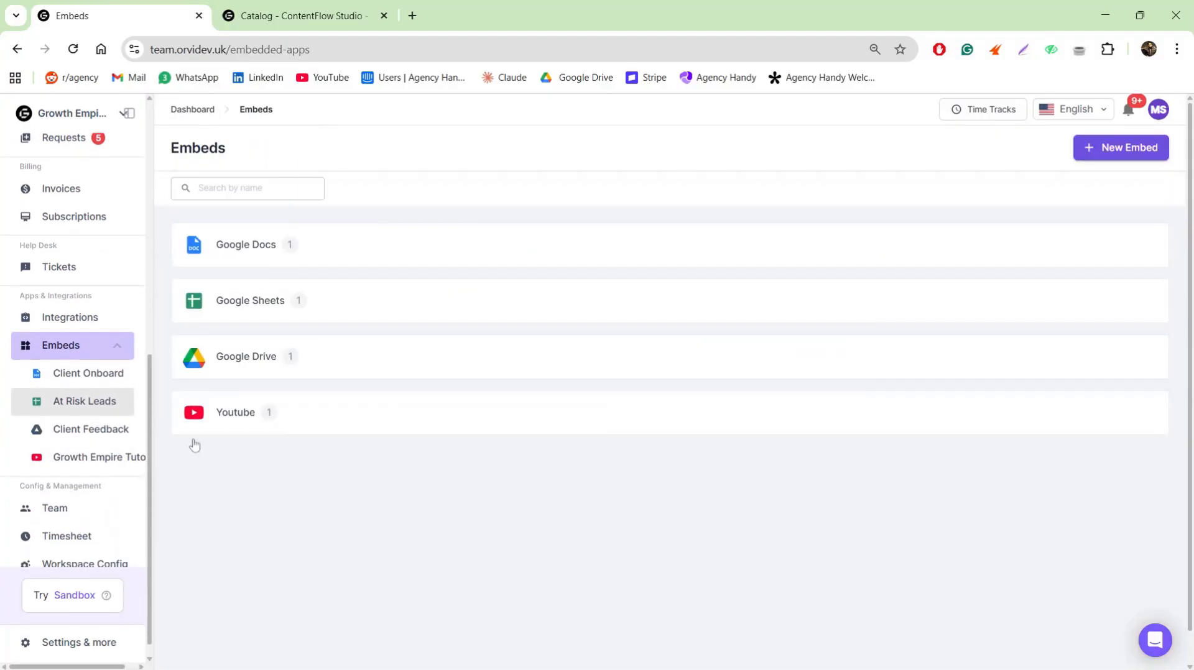
click(237, 251)
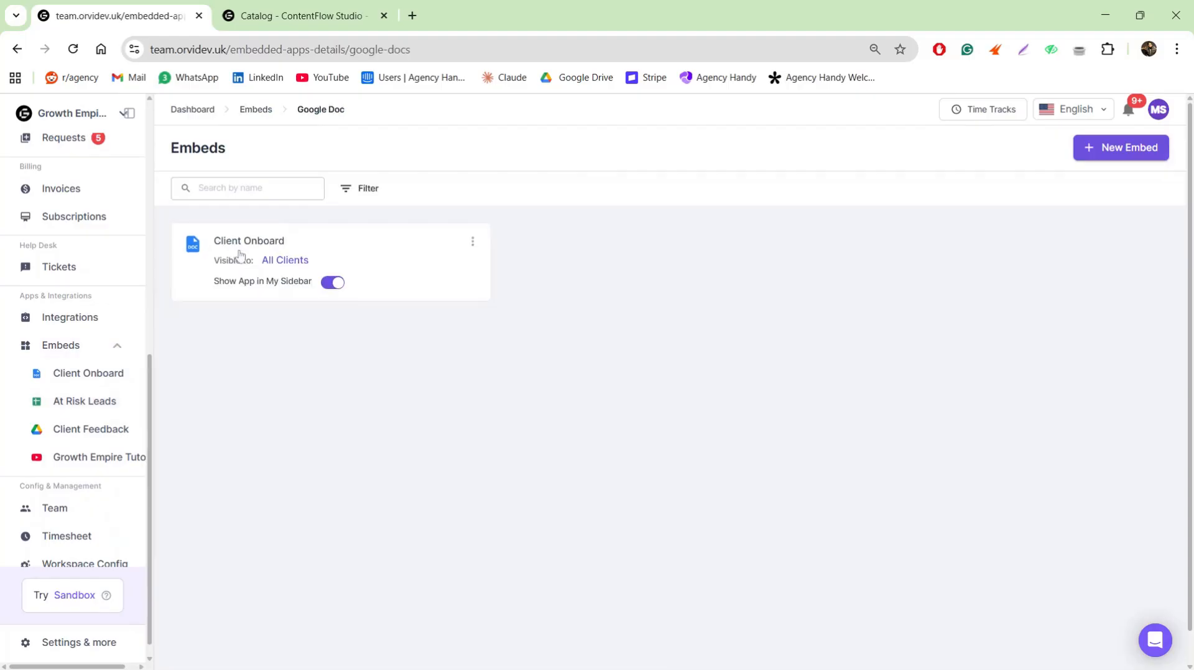
click(253, 248)
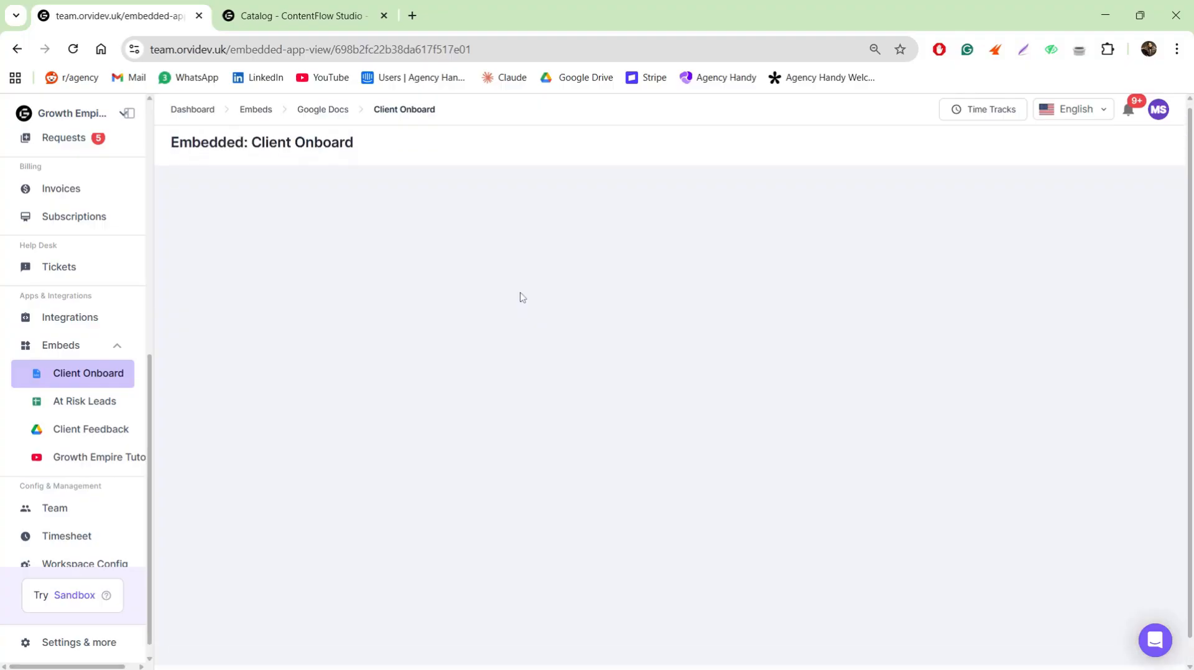
scroll(521, 297, down, 5)
scroll(521, 298, up, 5)
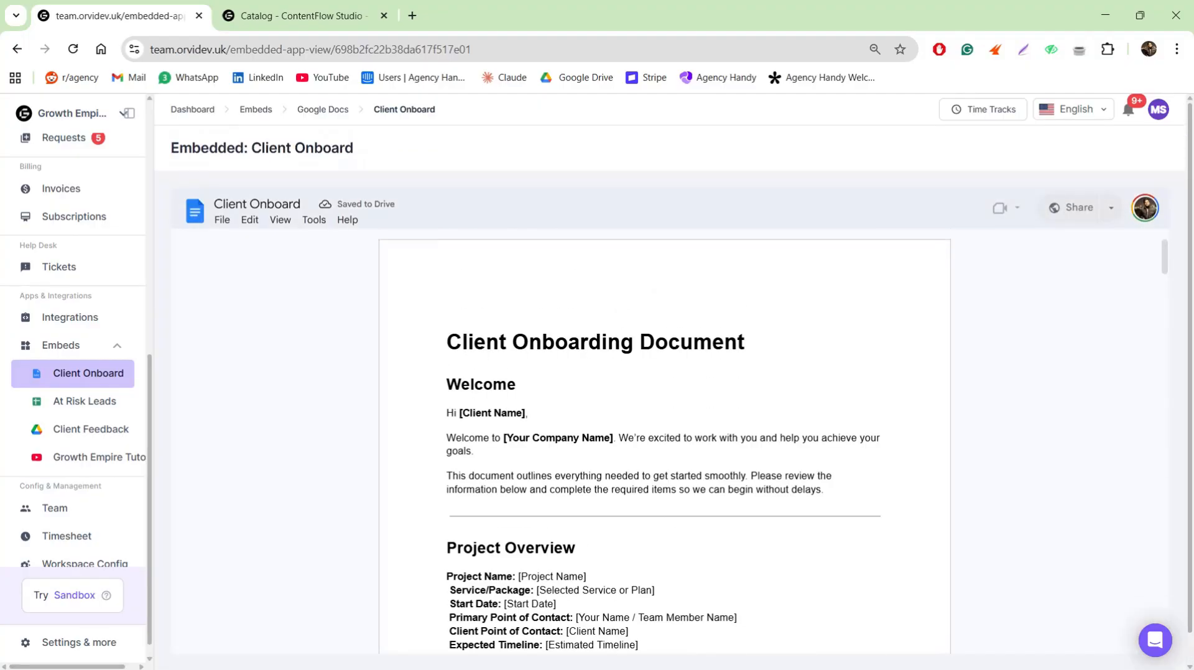
scroll(521, 297, down, 20)
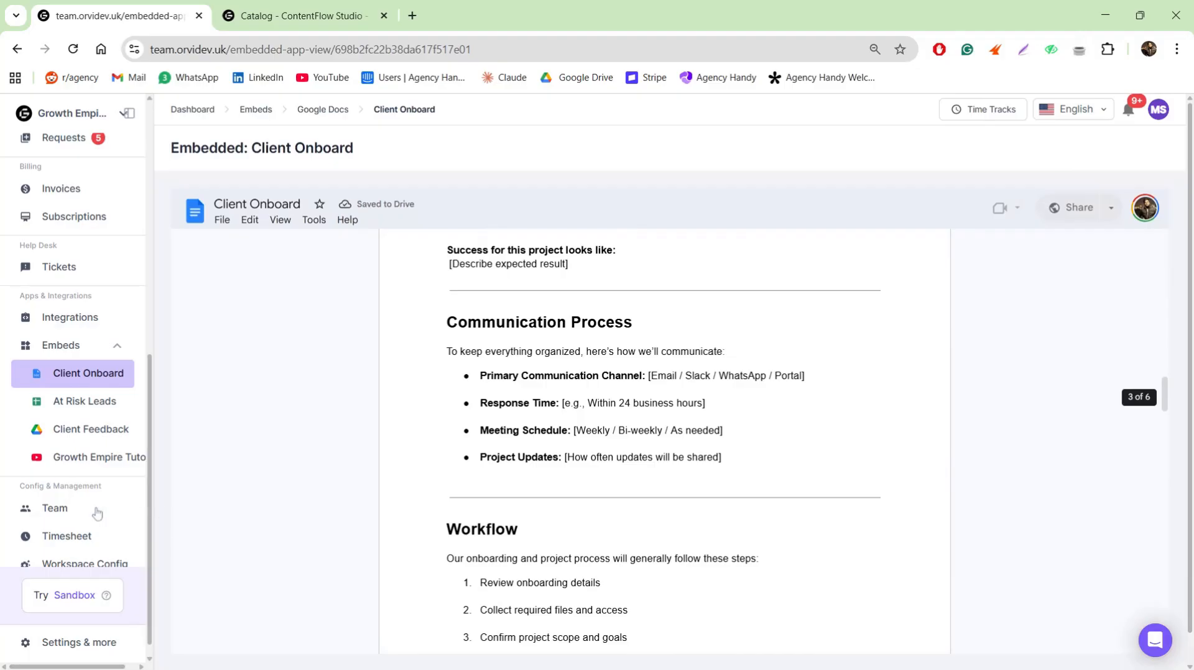
View the list of team members with their roles and the timesheet of tracked task times
scroll(53, 505, down, 1)
click(53, 505)
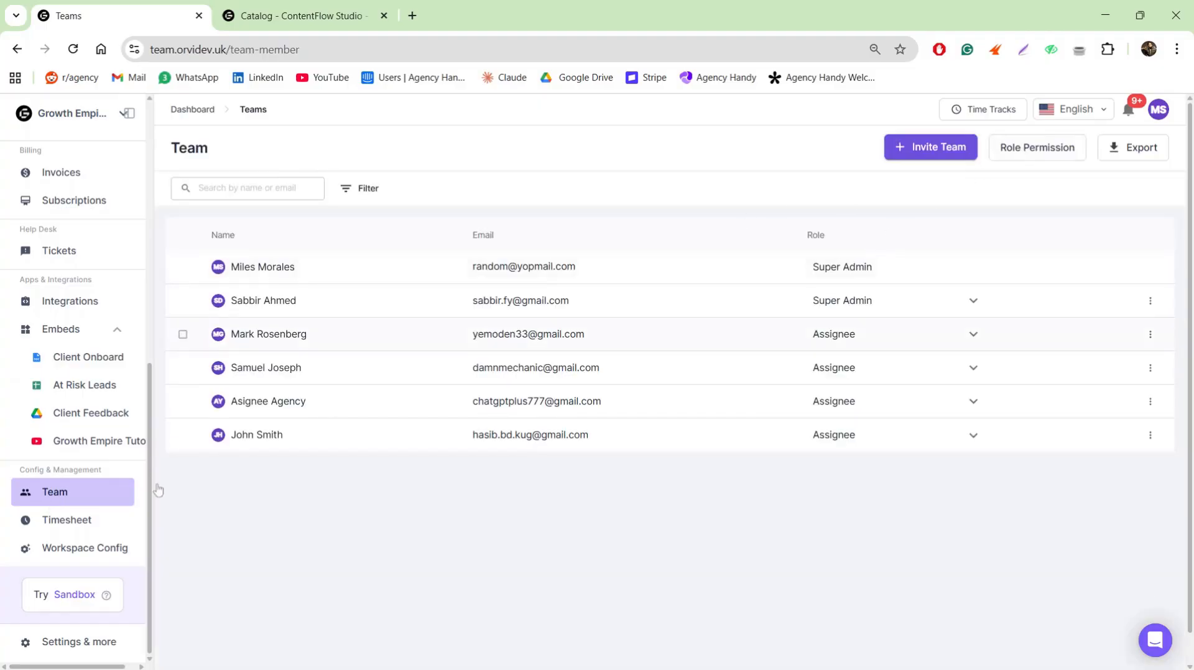
click(97, 523)
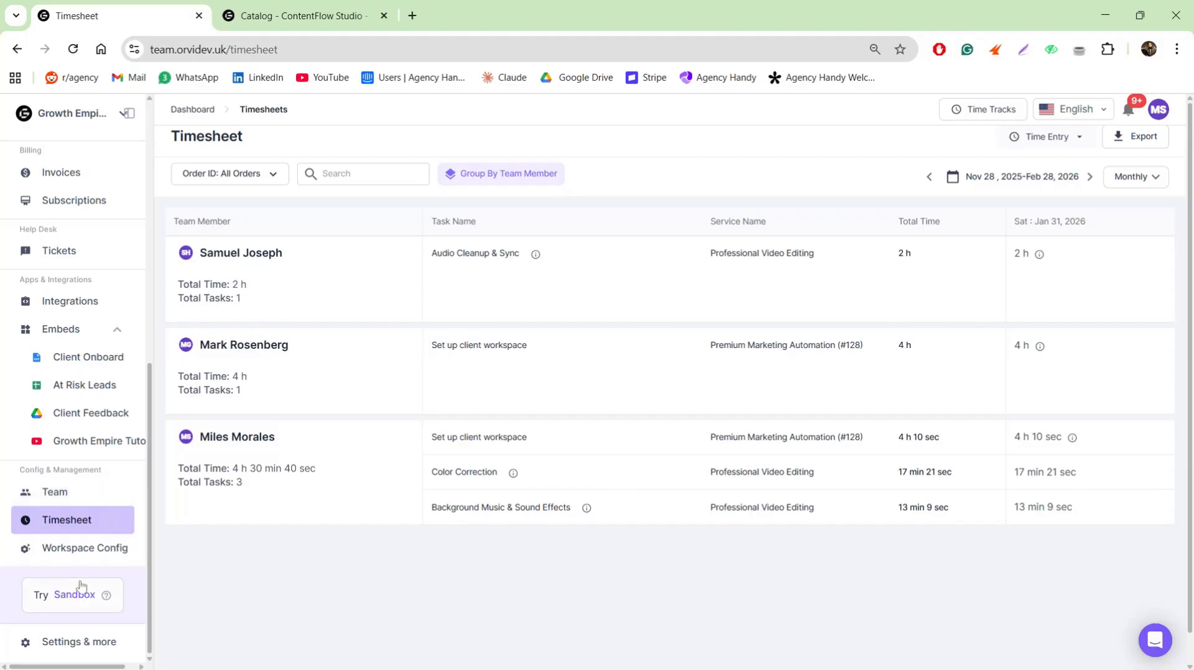
View the additional settings and help options, enter the sandbox to see its dashboard, and go back to the workspace
click(78, 640)
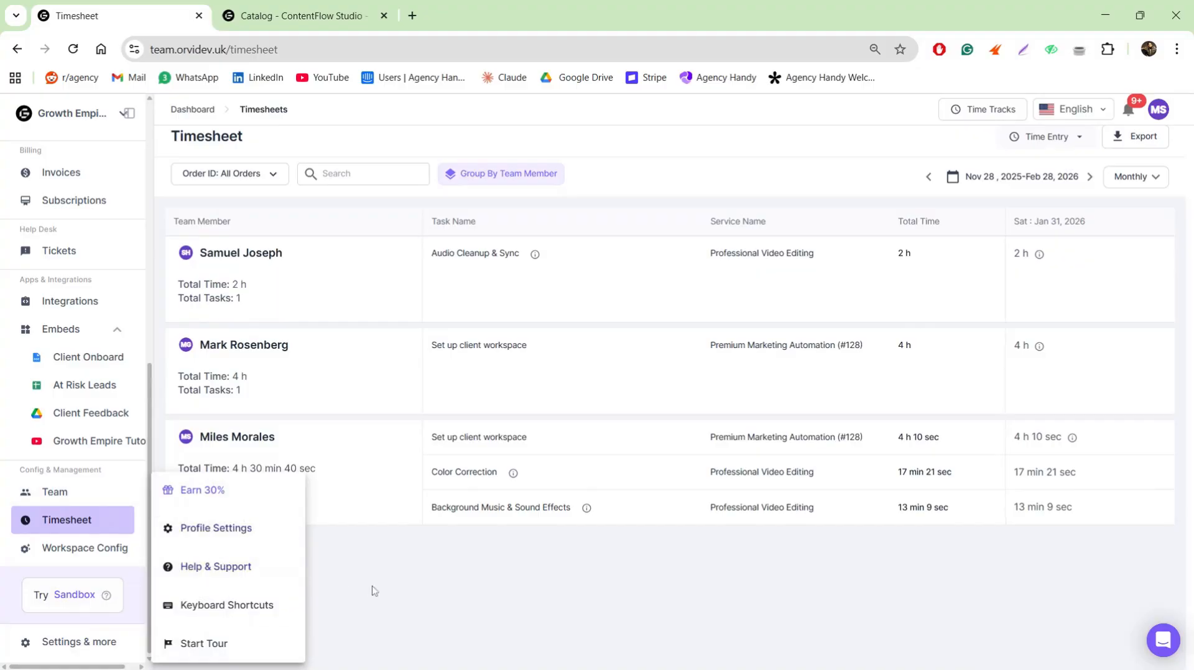
click(78, 596)
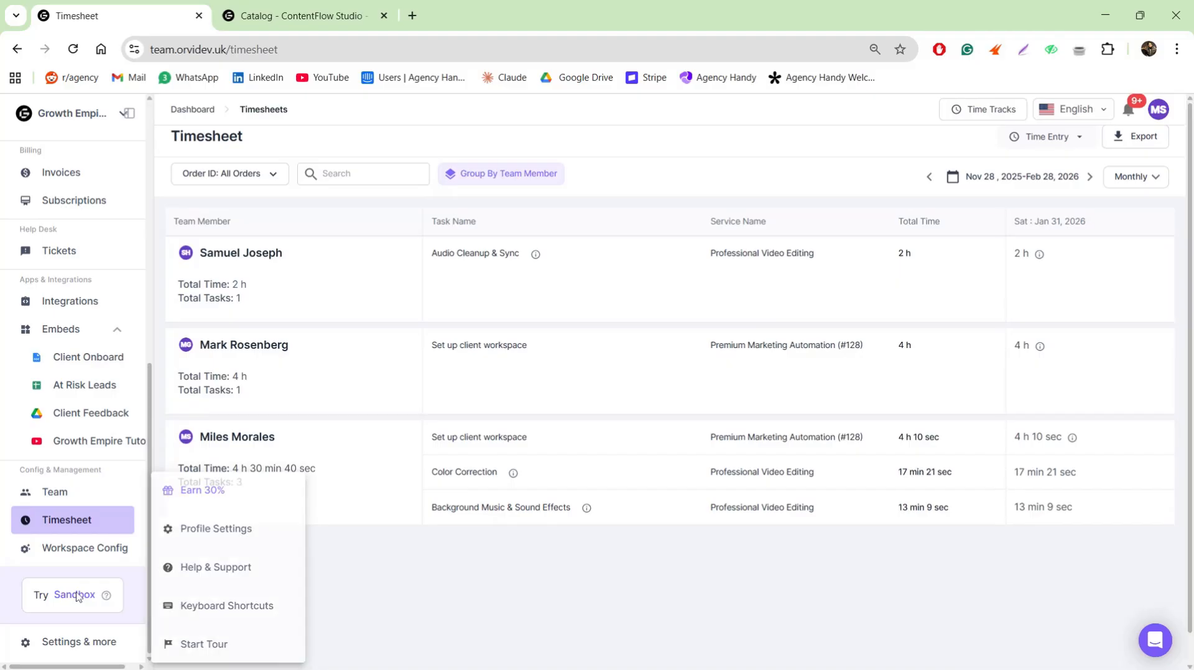
click(78, 596)
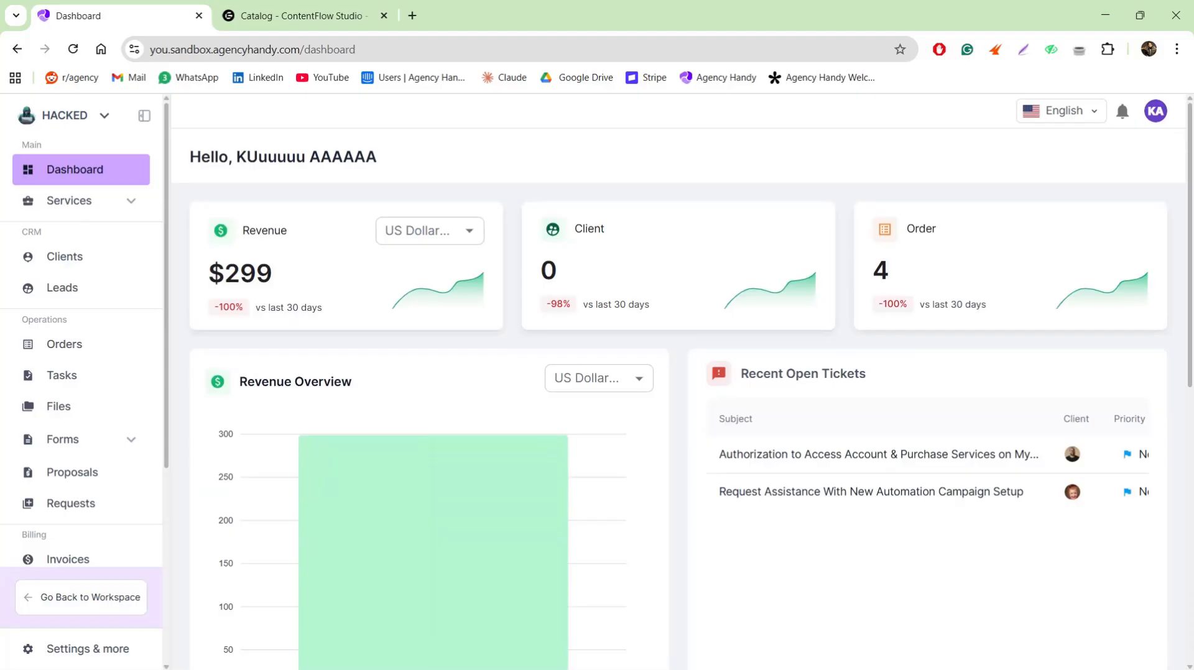
click(80, 597)
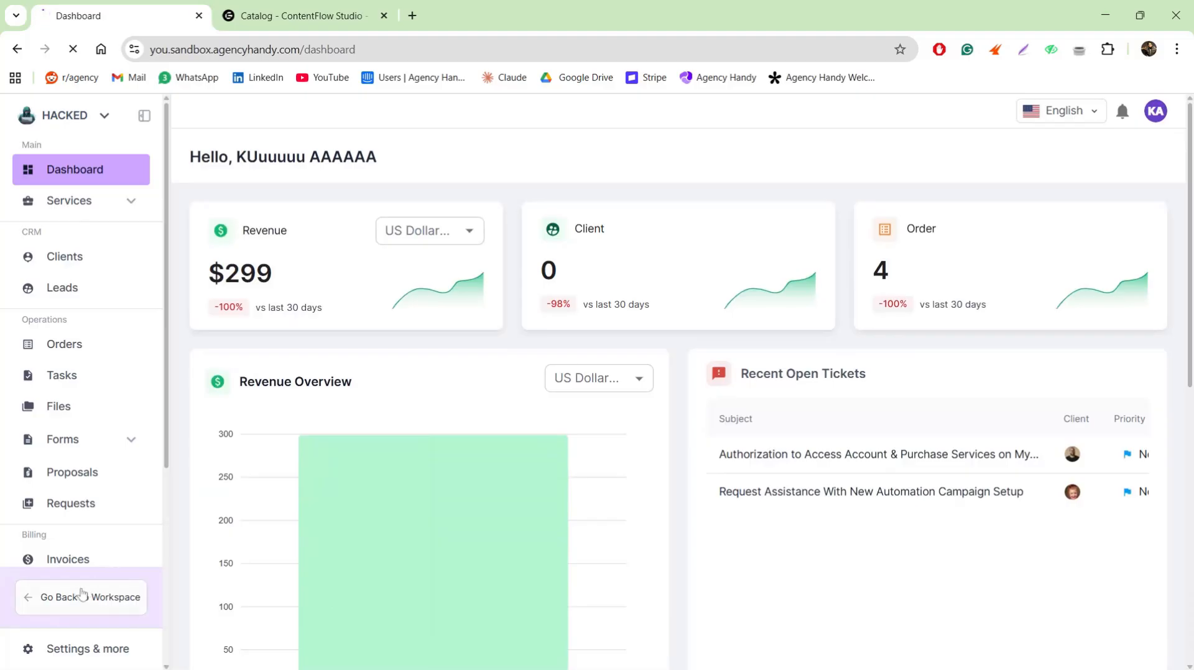